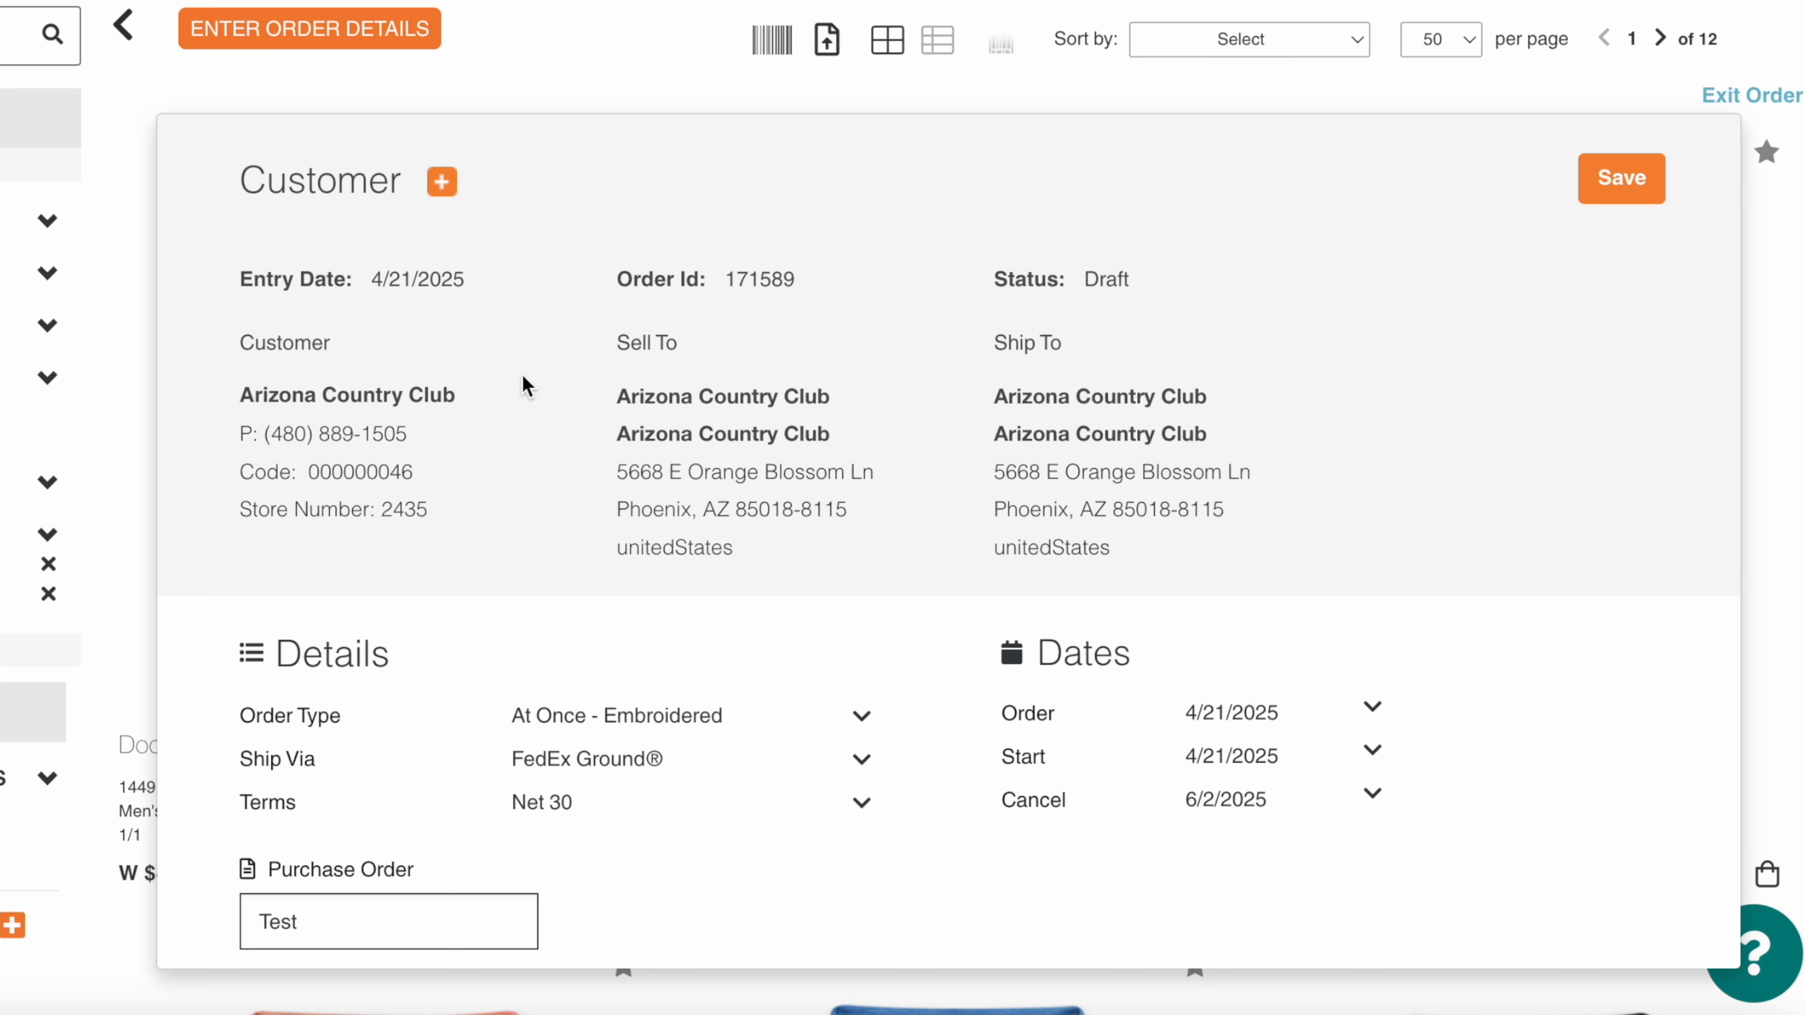
# Step: Review the order's details, dates and additional information, and save the order details
pyautogui.scroll(-2, 595, 526)
pyautogui.scroll(-2, 594, 528)
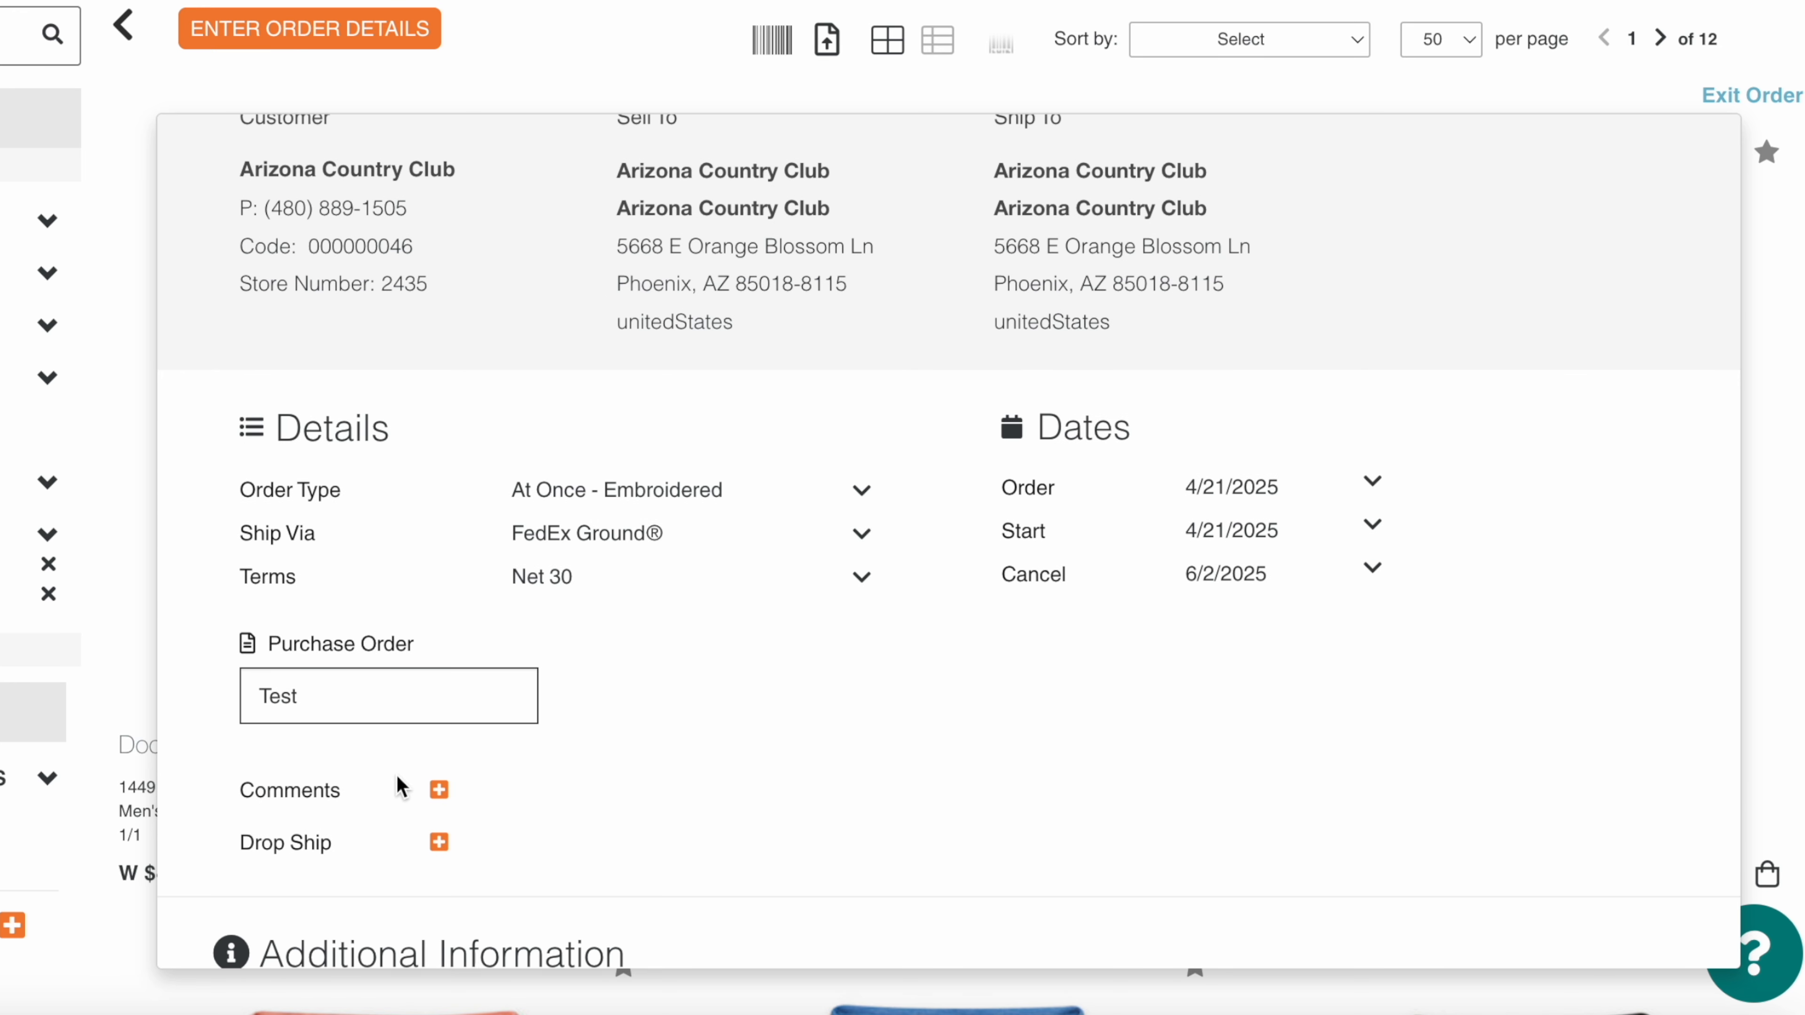
pyautogui.scroll(-4, 330, 688)
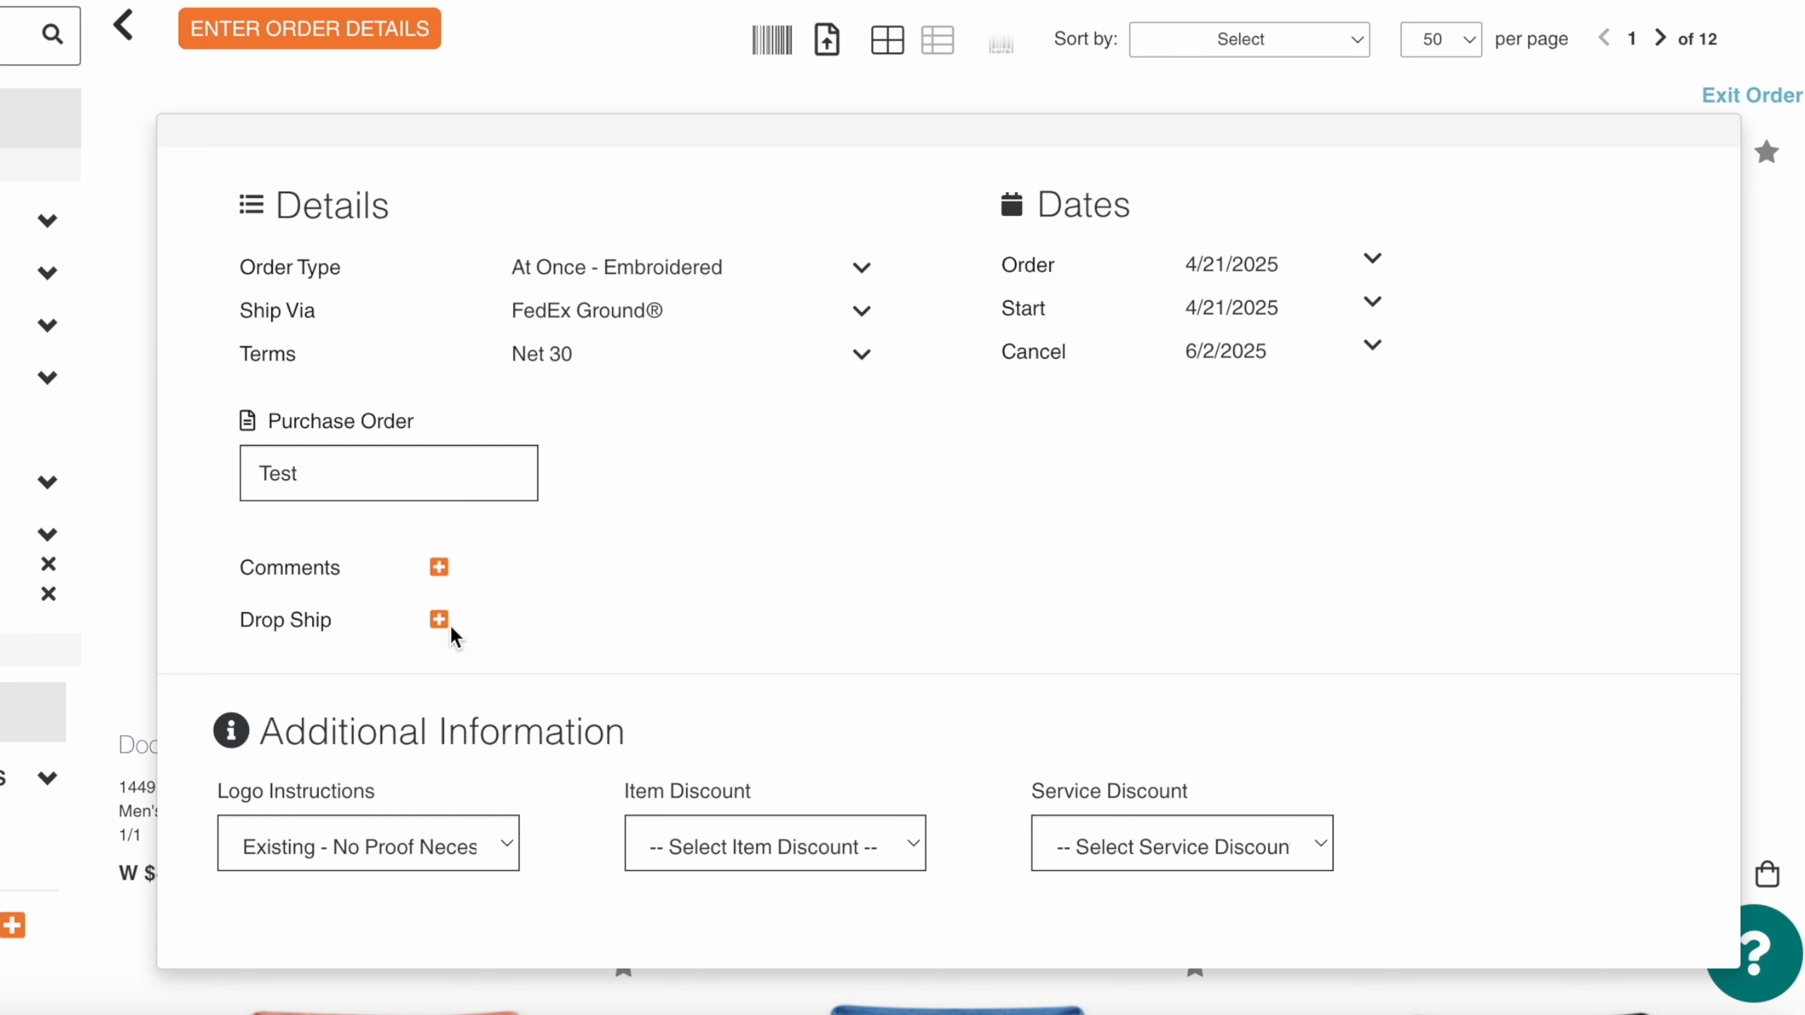
pyautogui.click(411, 857)
pyautogui.click(409, 851)
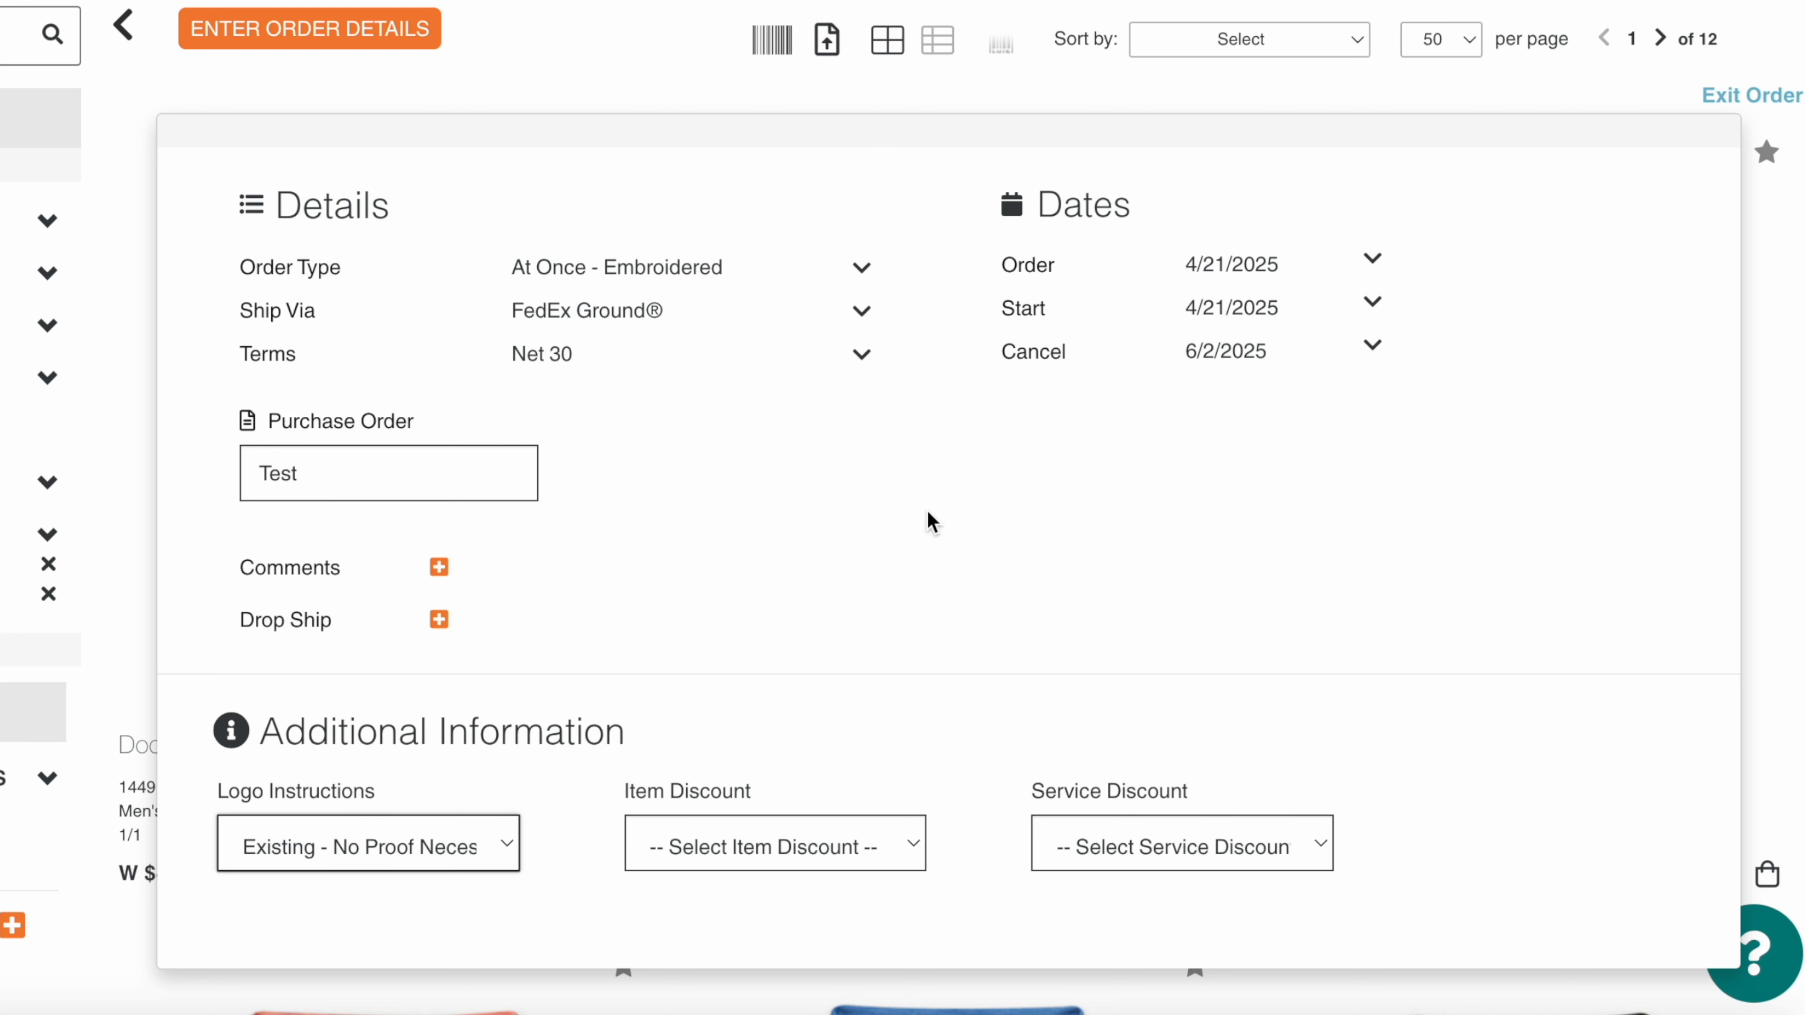
pyautogui.scroll(5, 926, 509)
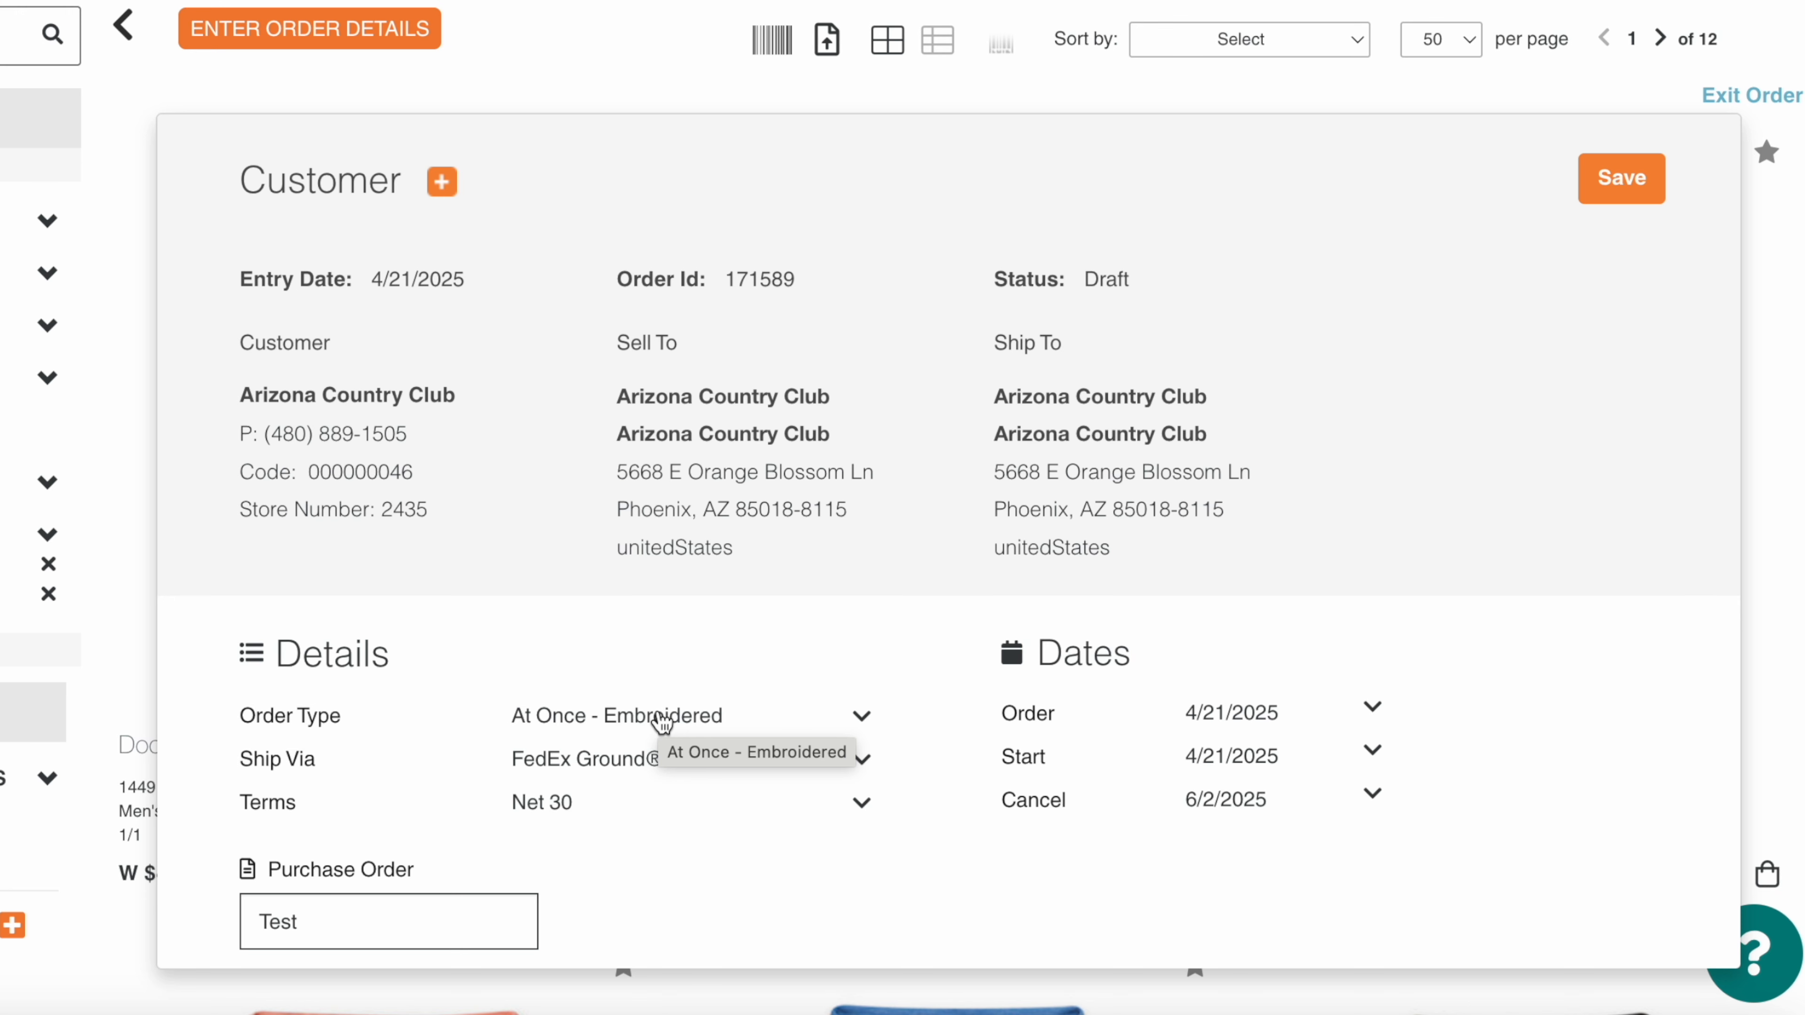
pyautogui.scroll(-4, 540, 739)
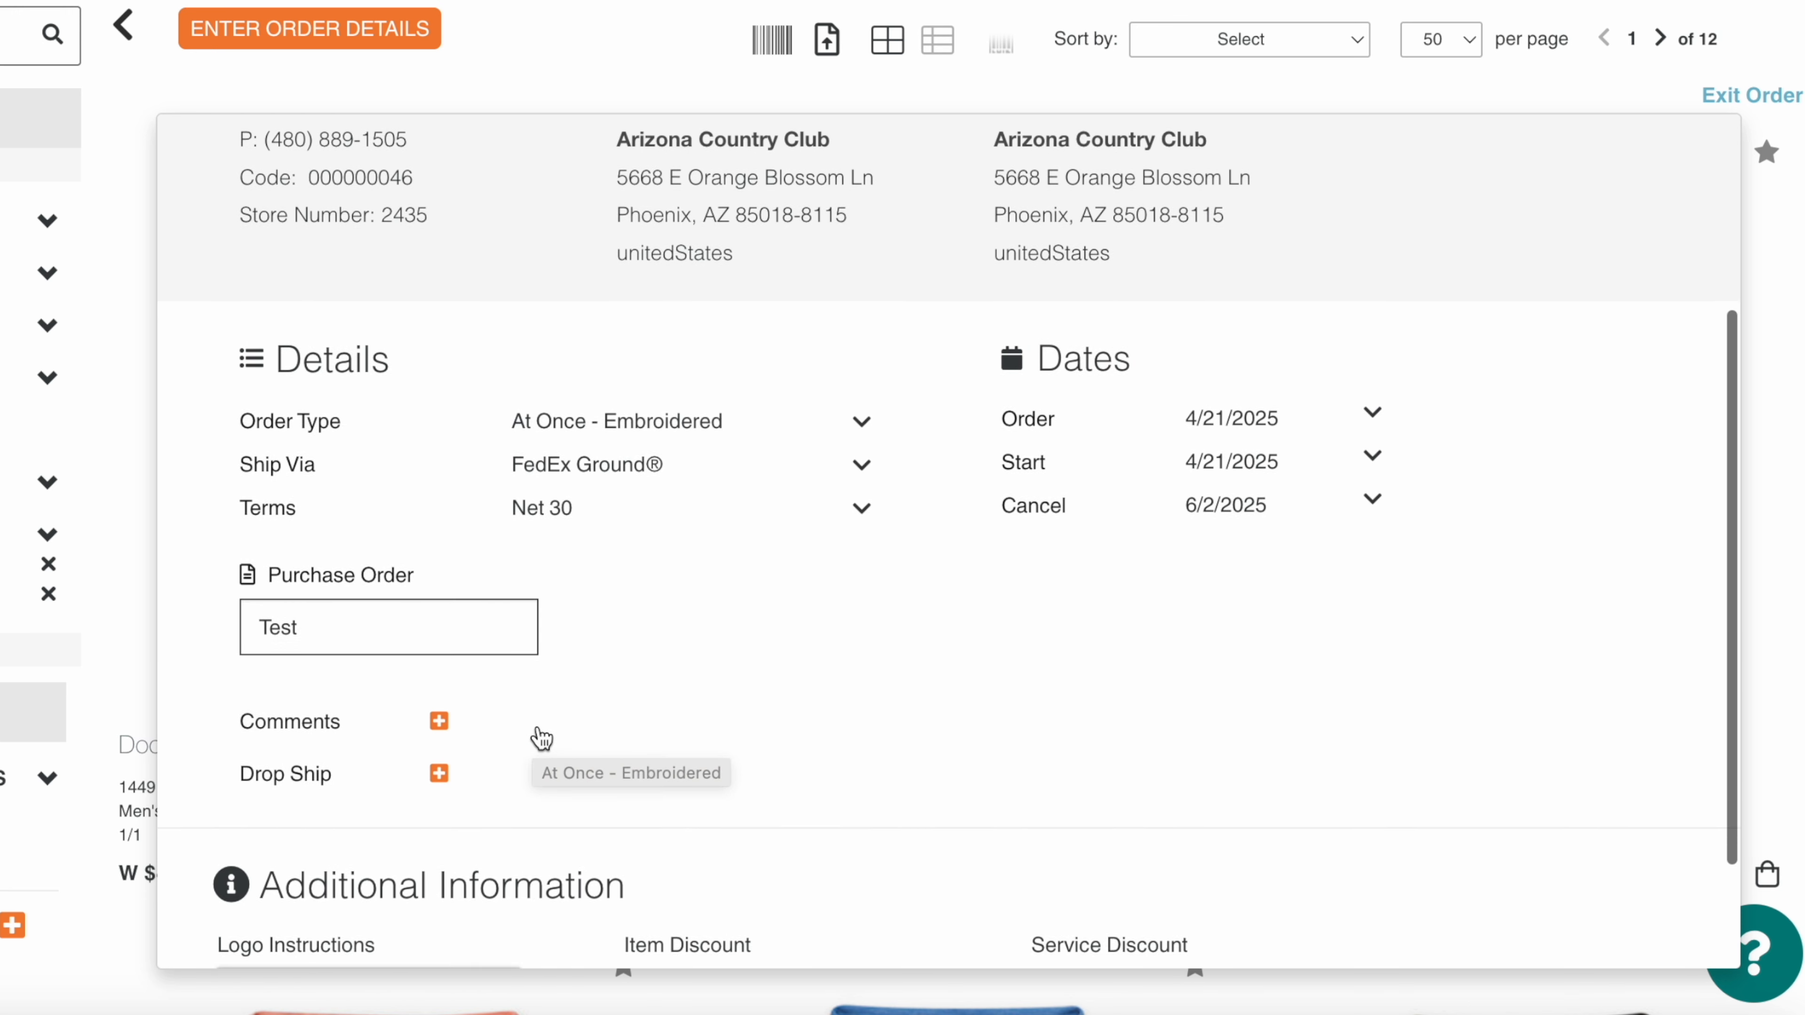
pyautogui.scroll(-2, 540, 740)
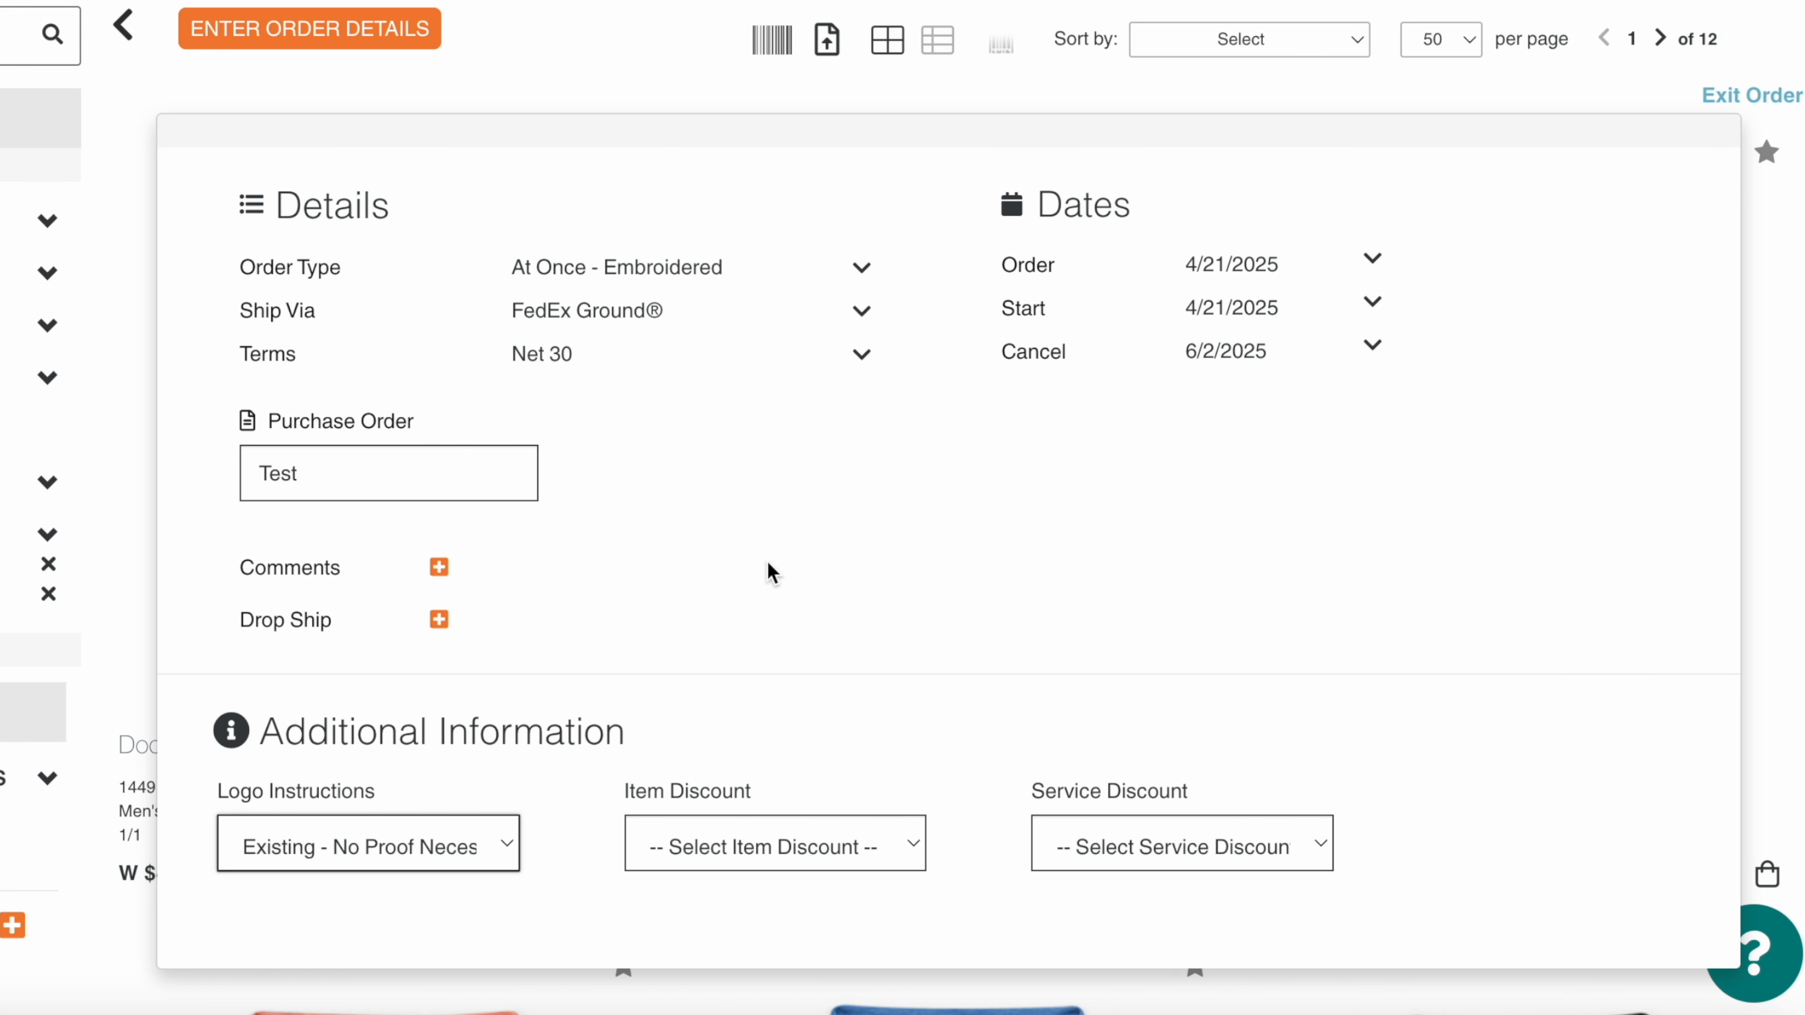
pyautogui.scroll(1, 668, 616)
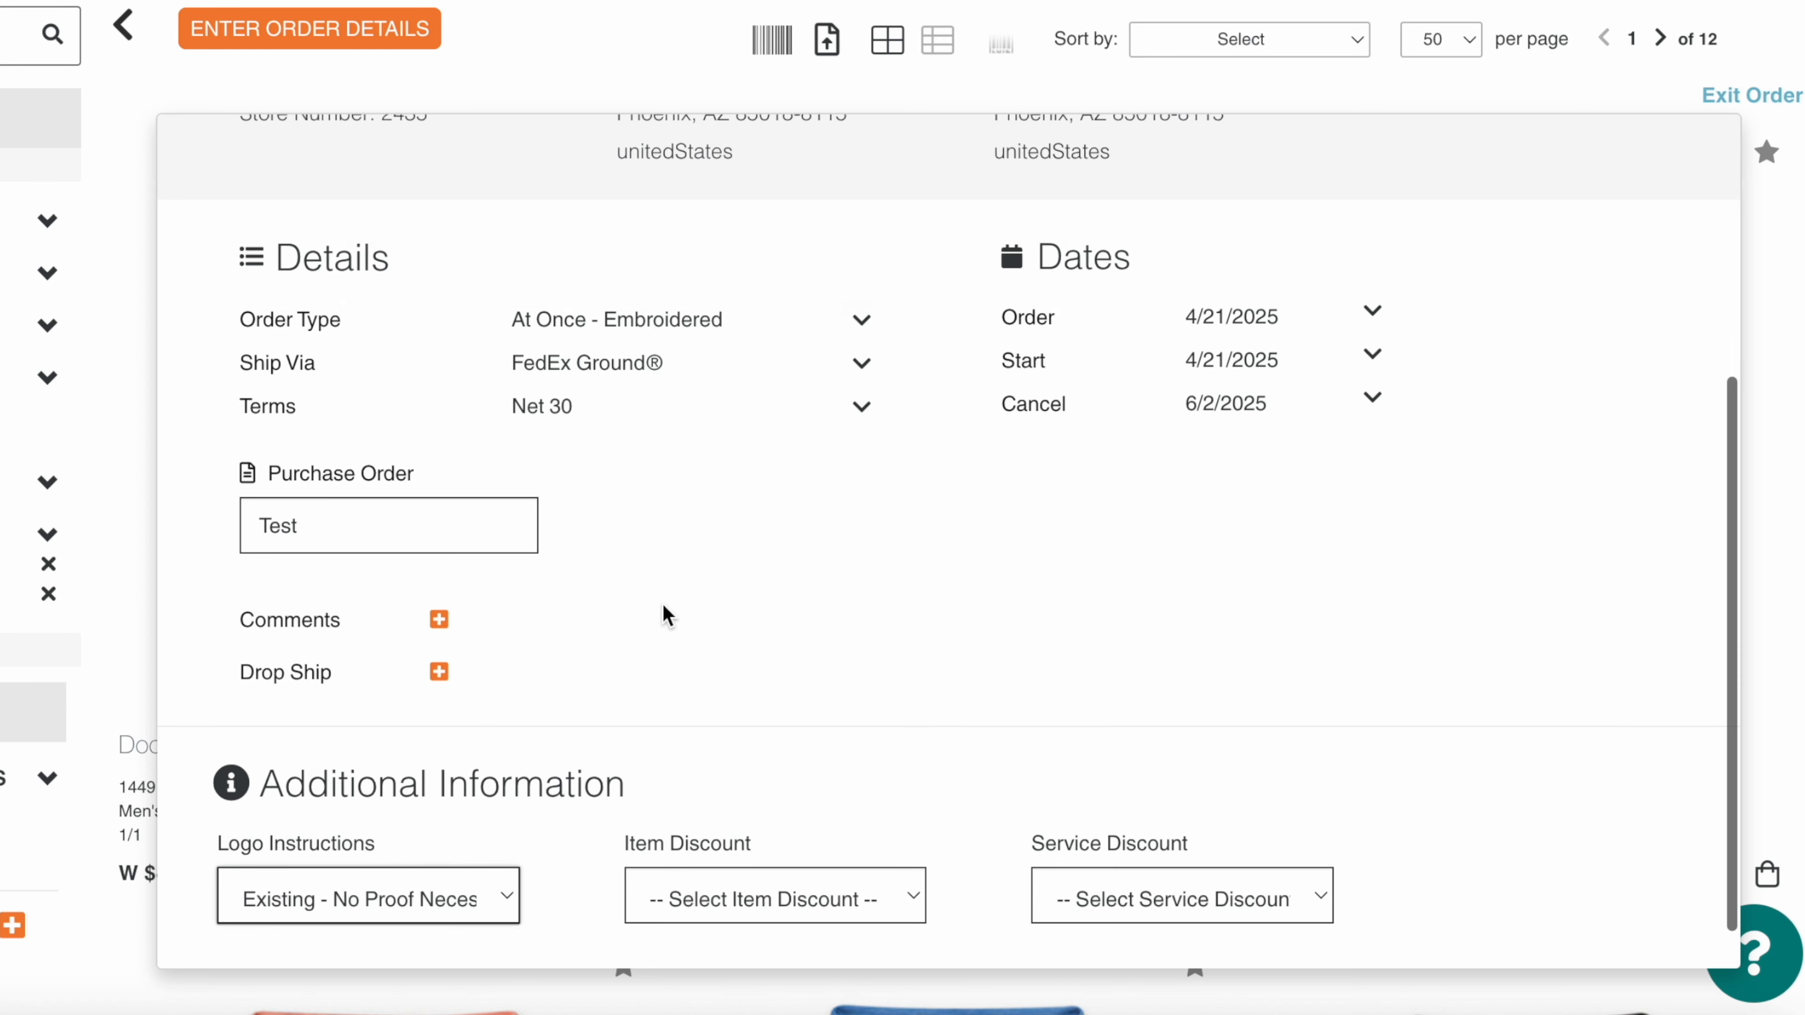
pyautogui.scroll(5, 668, 616)
pyautogui.click(1631, 186)
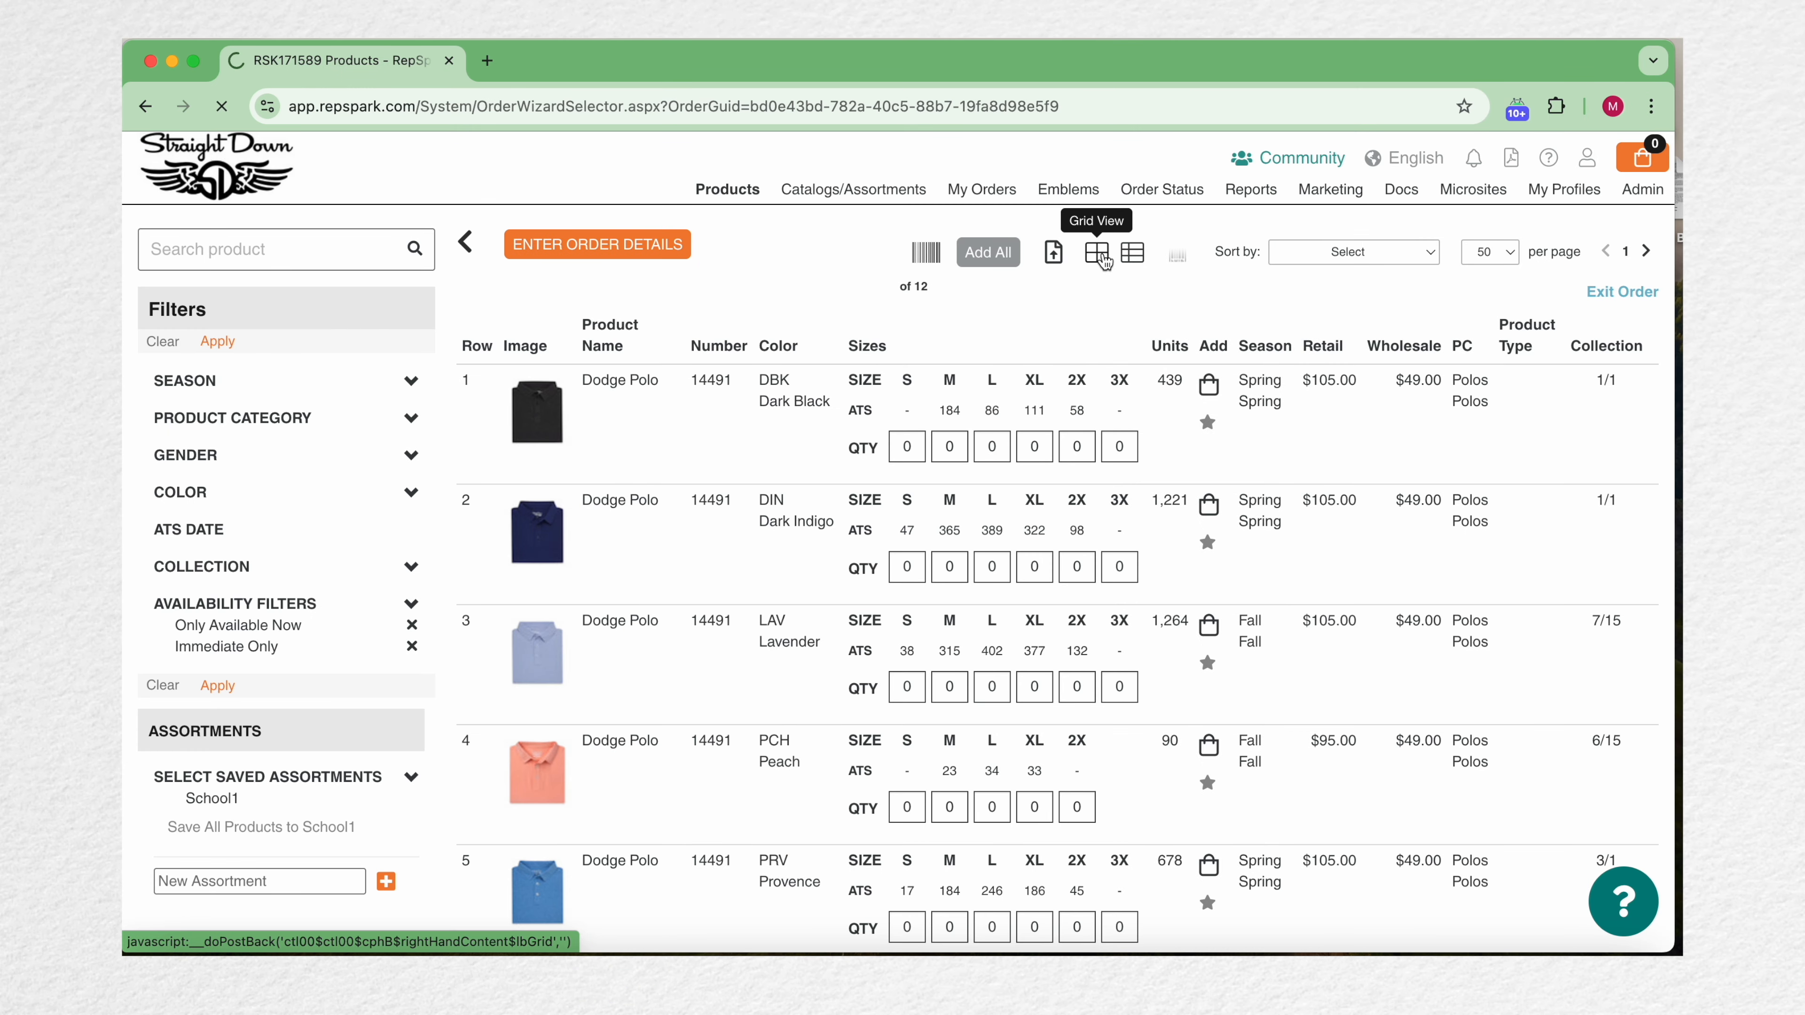
# Step: Switch the product catalog to list view and back to grid view
pyautogui.click(1092, 252)
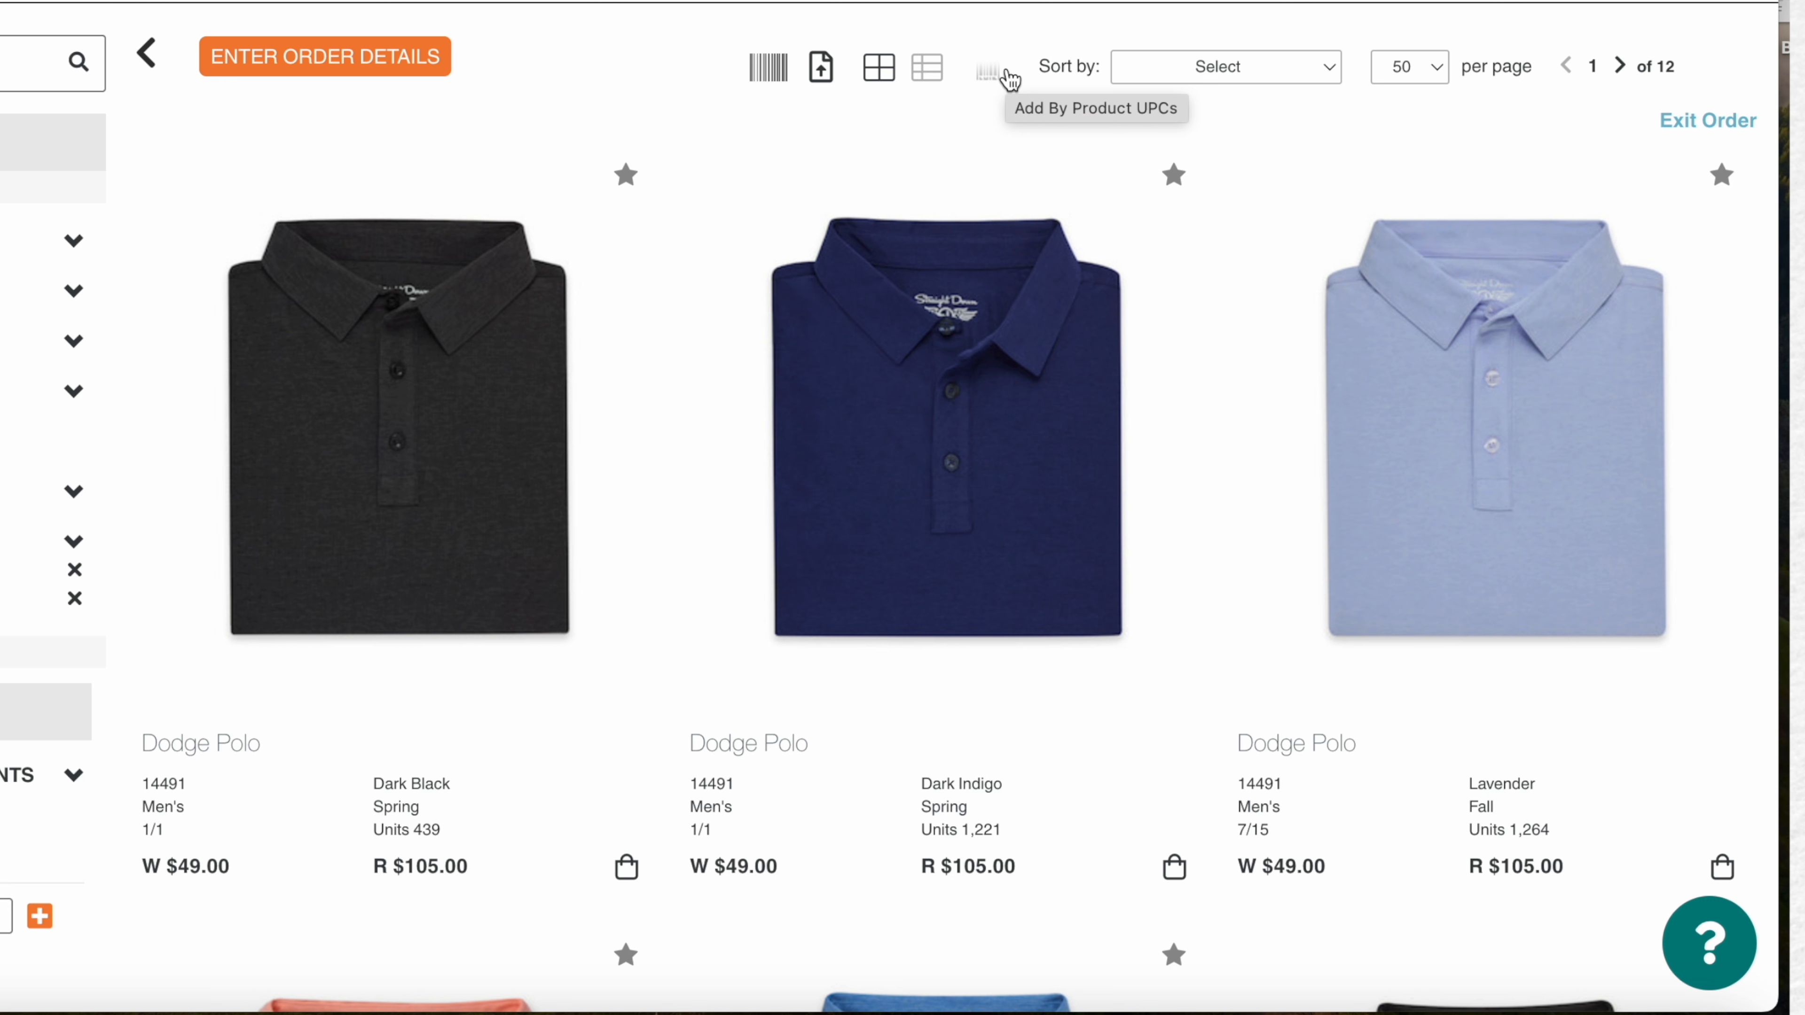
pyautogui.click(922, 71)
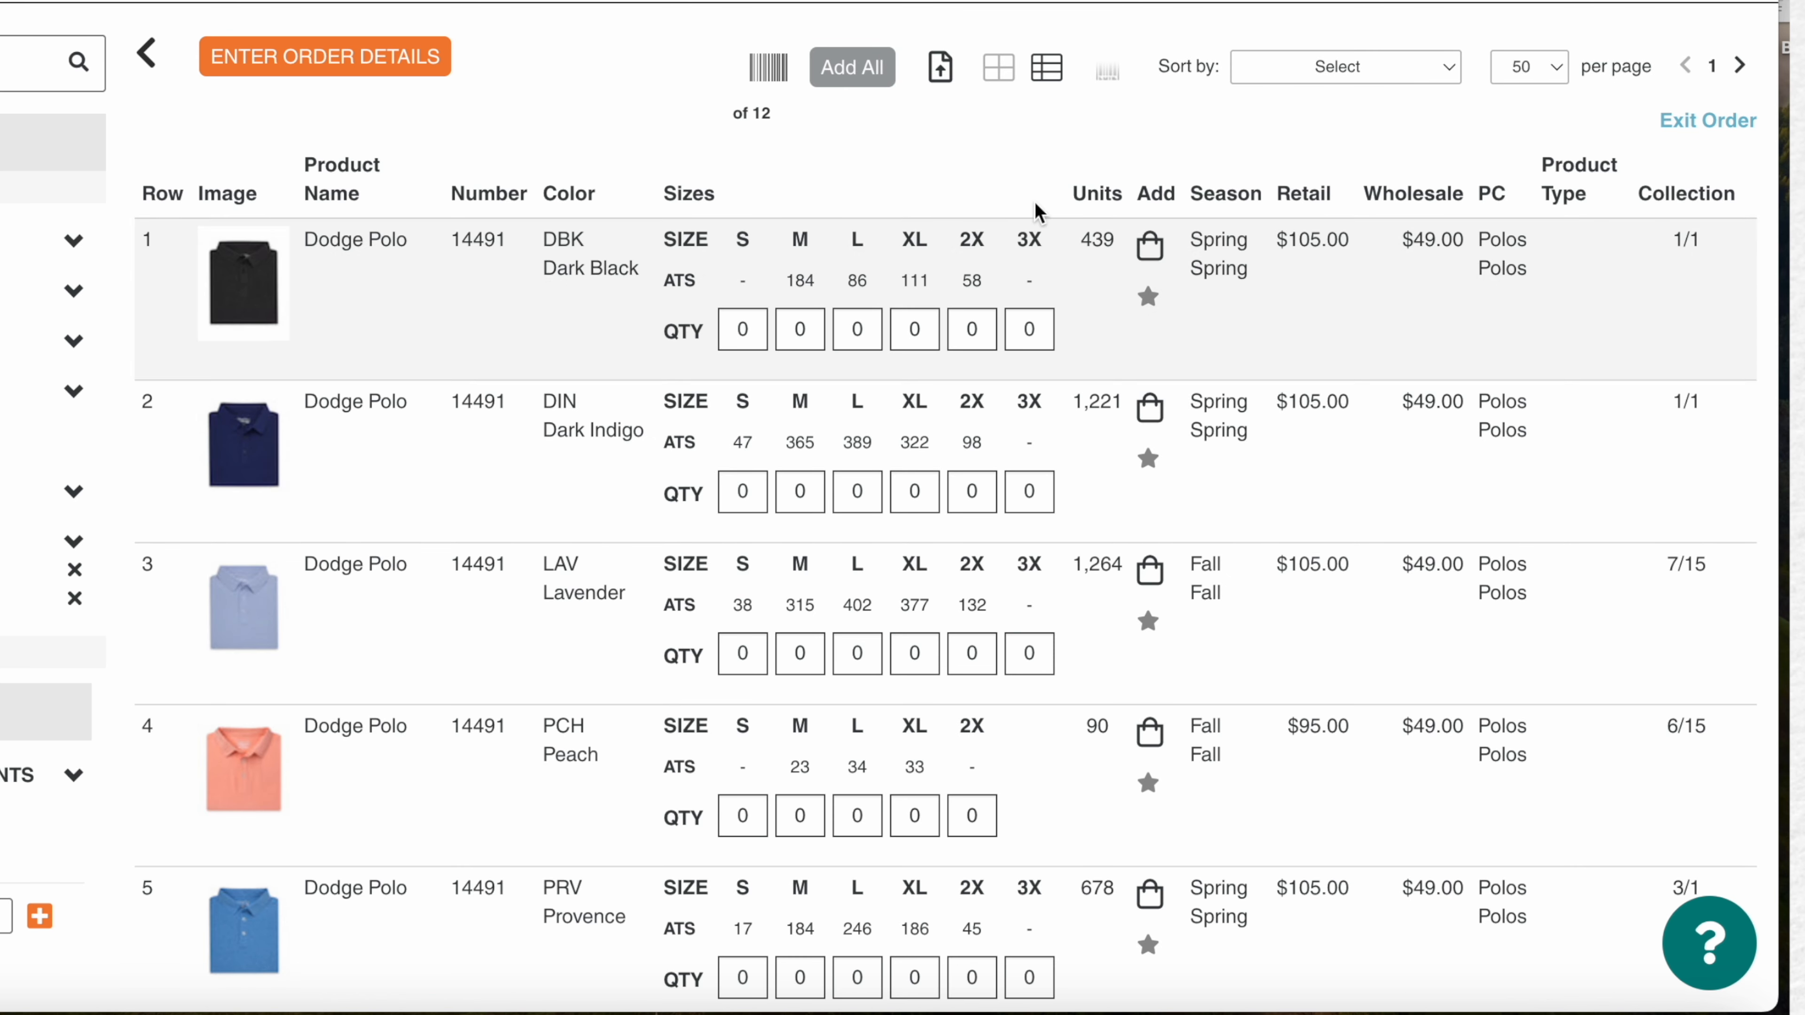
pyautogui.click(999, 71)
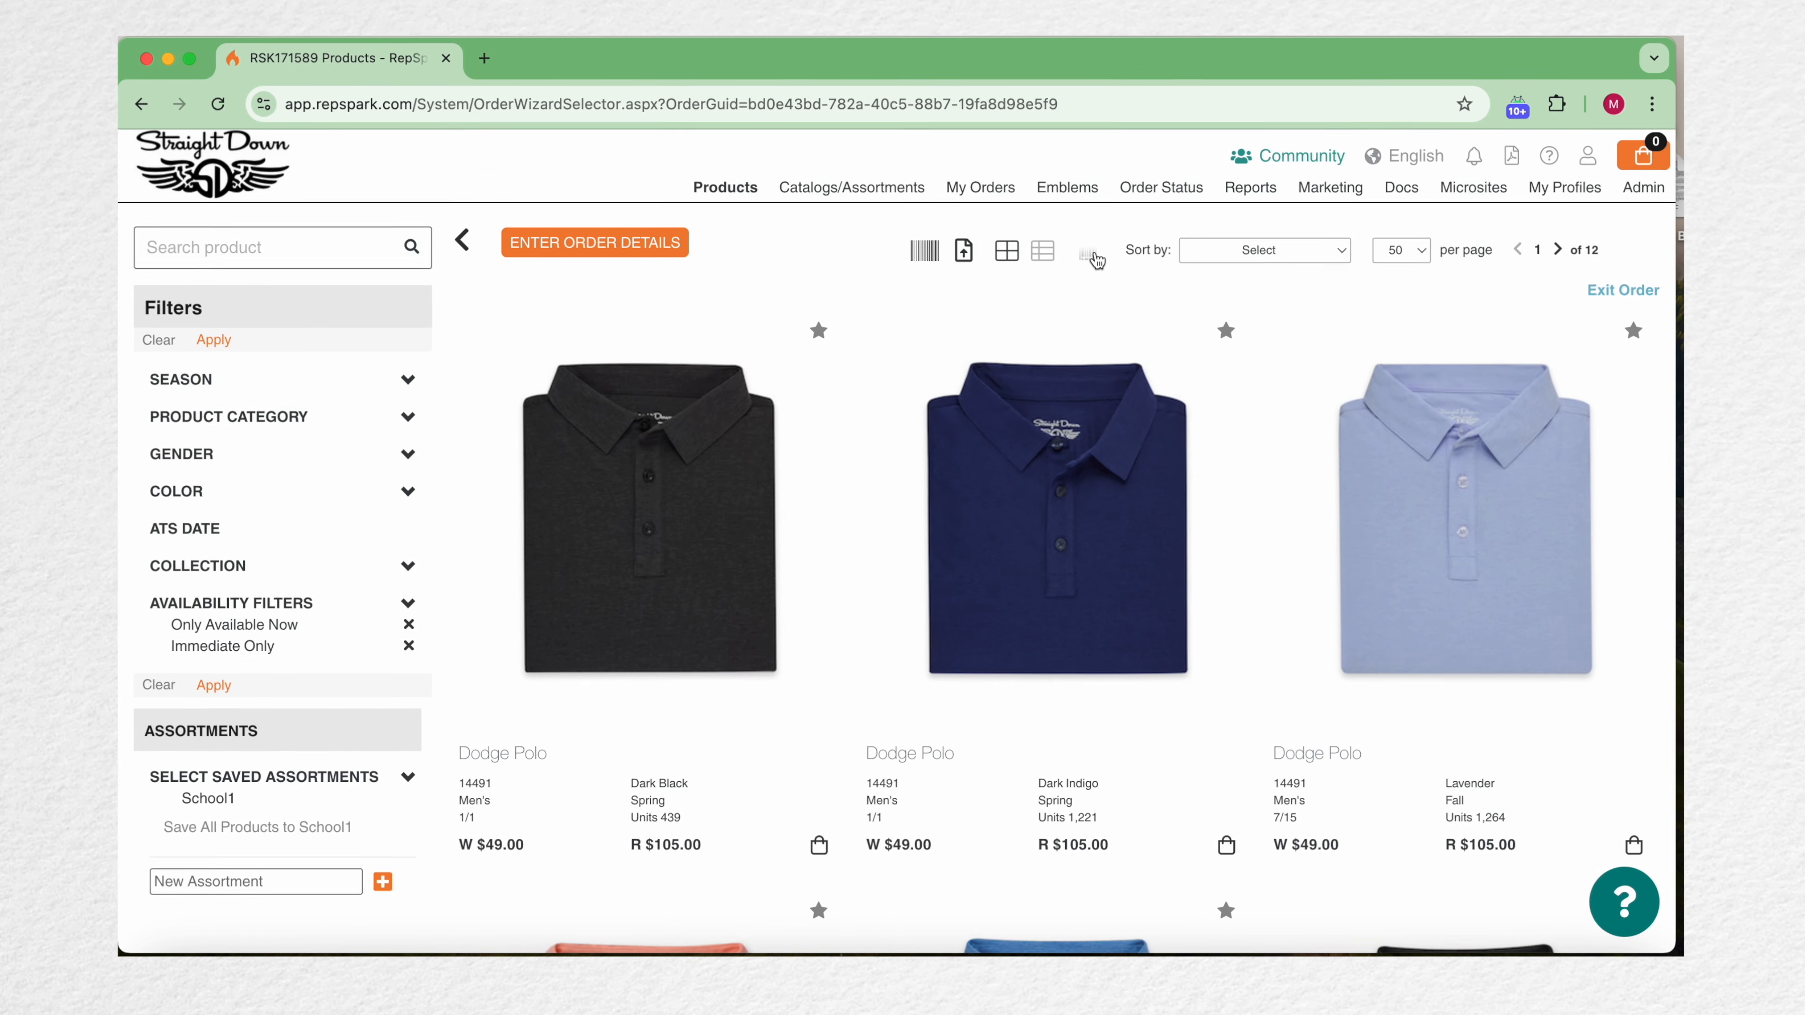
# Step: Search the products for black
pyautogui.click(268, 236)
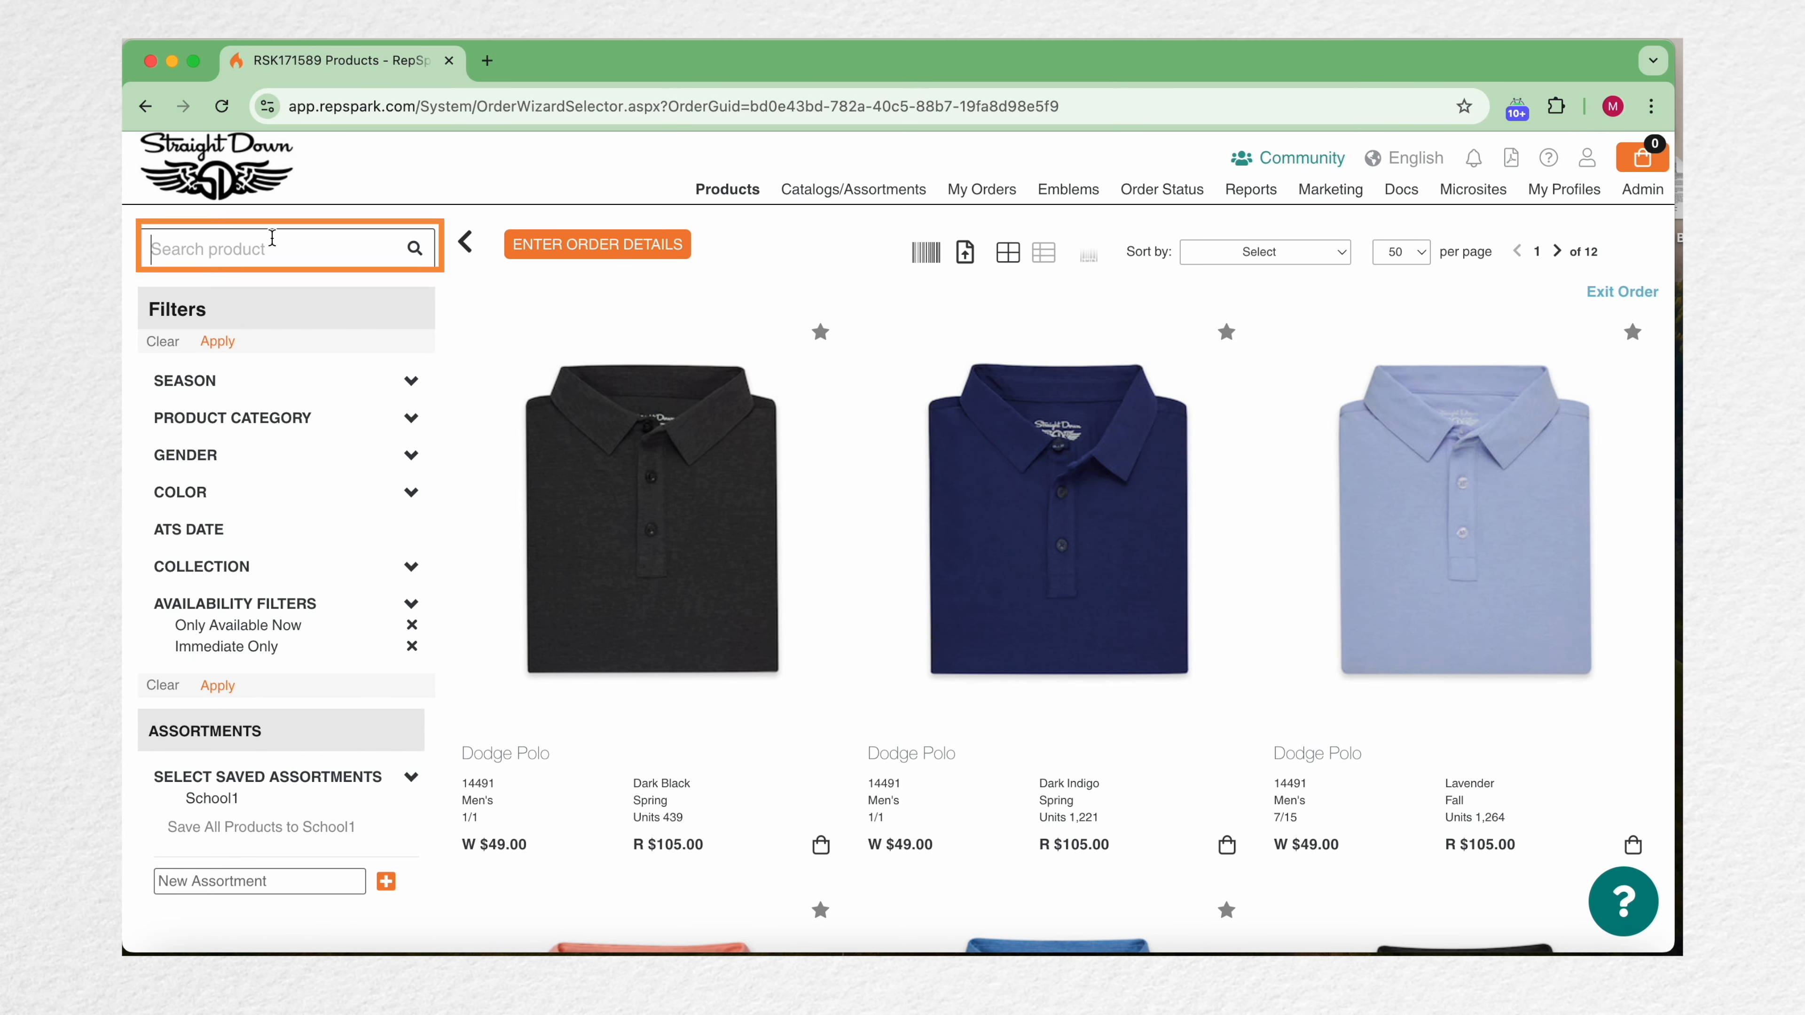
pyautogui.write('black')
pyautogui.press('Return')
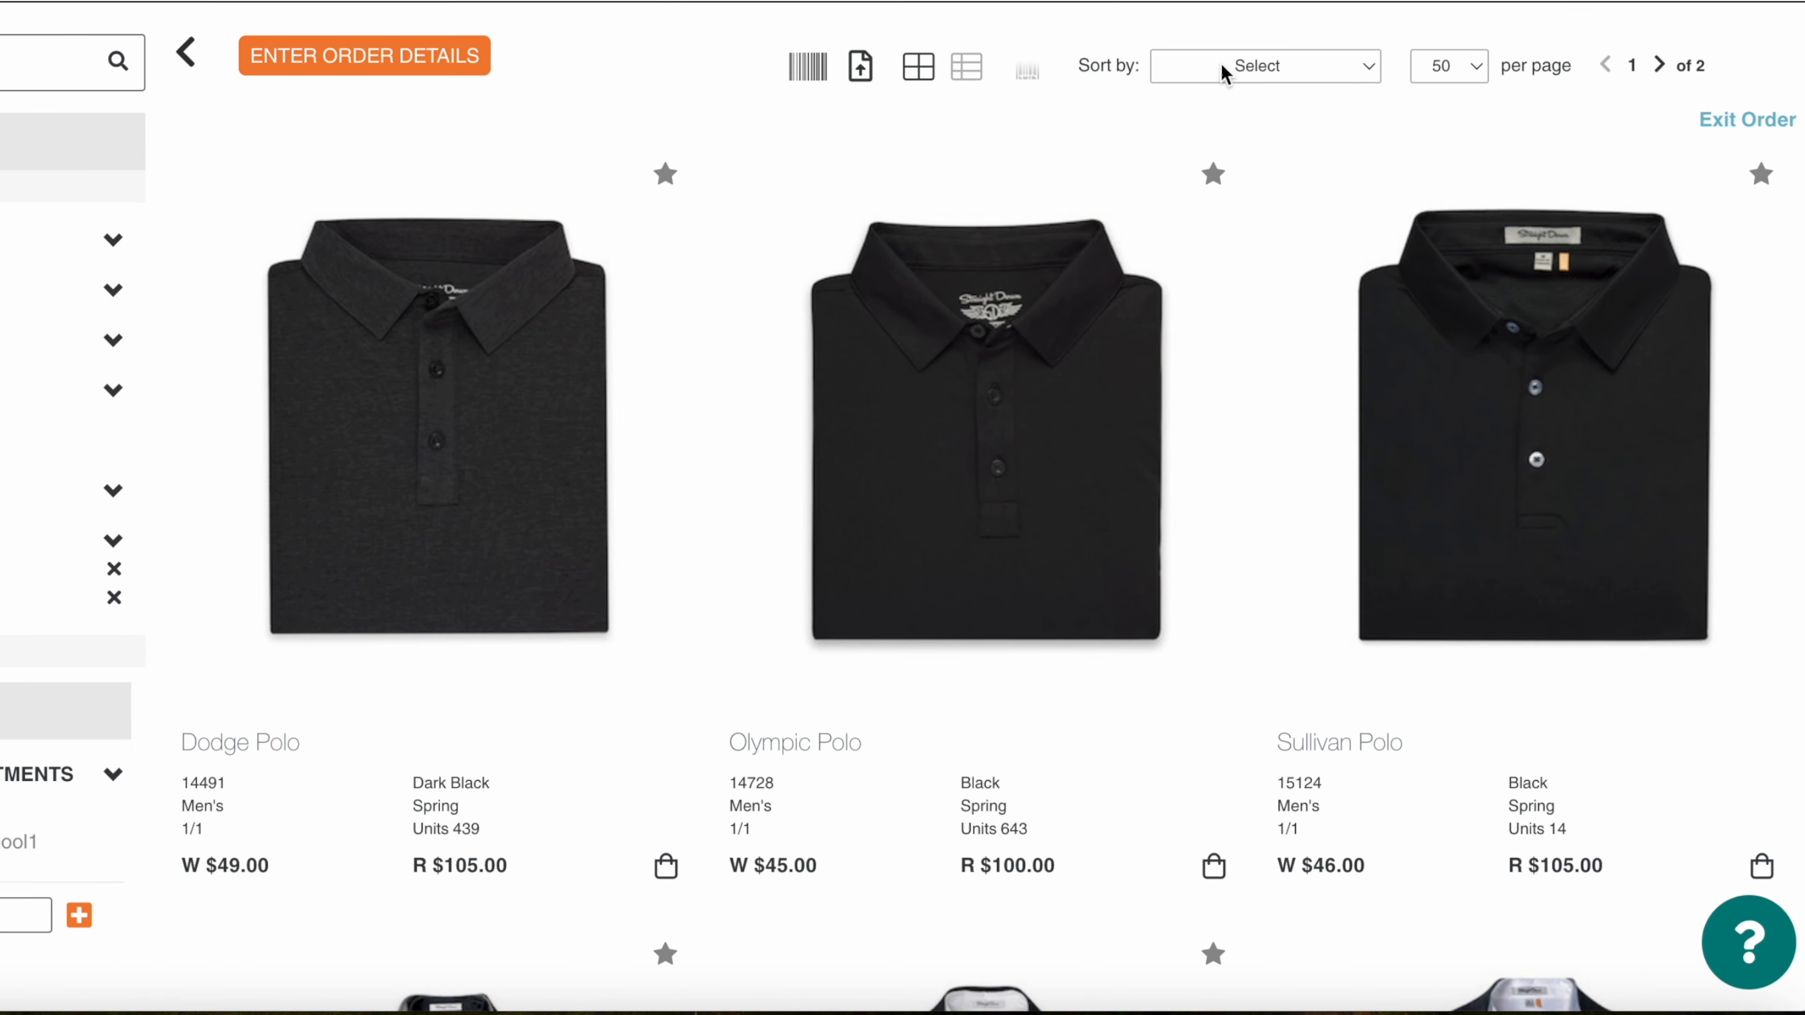
# Step: Sort the search results by Top Ordered Products, then by My Top Products
pyautogui.click(1236, 255)
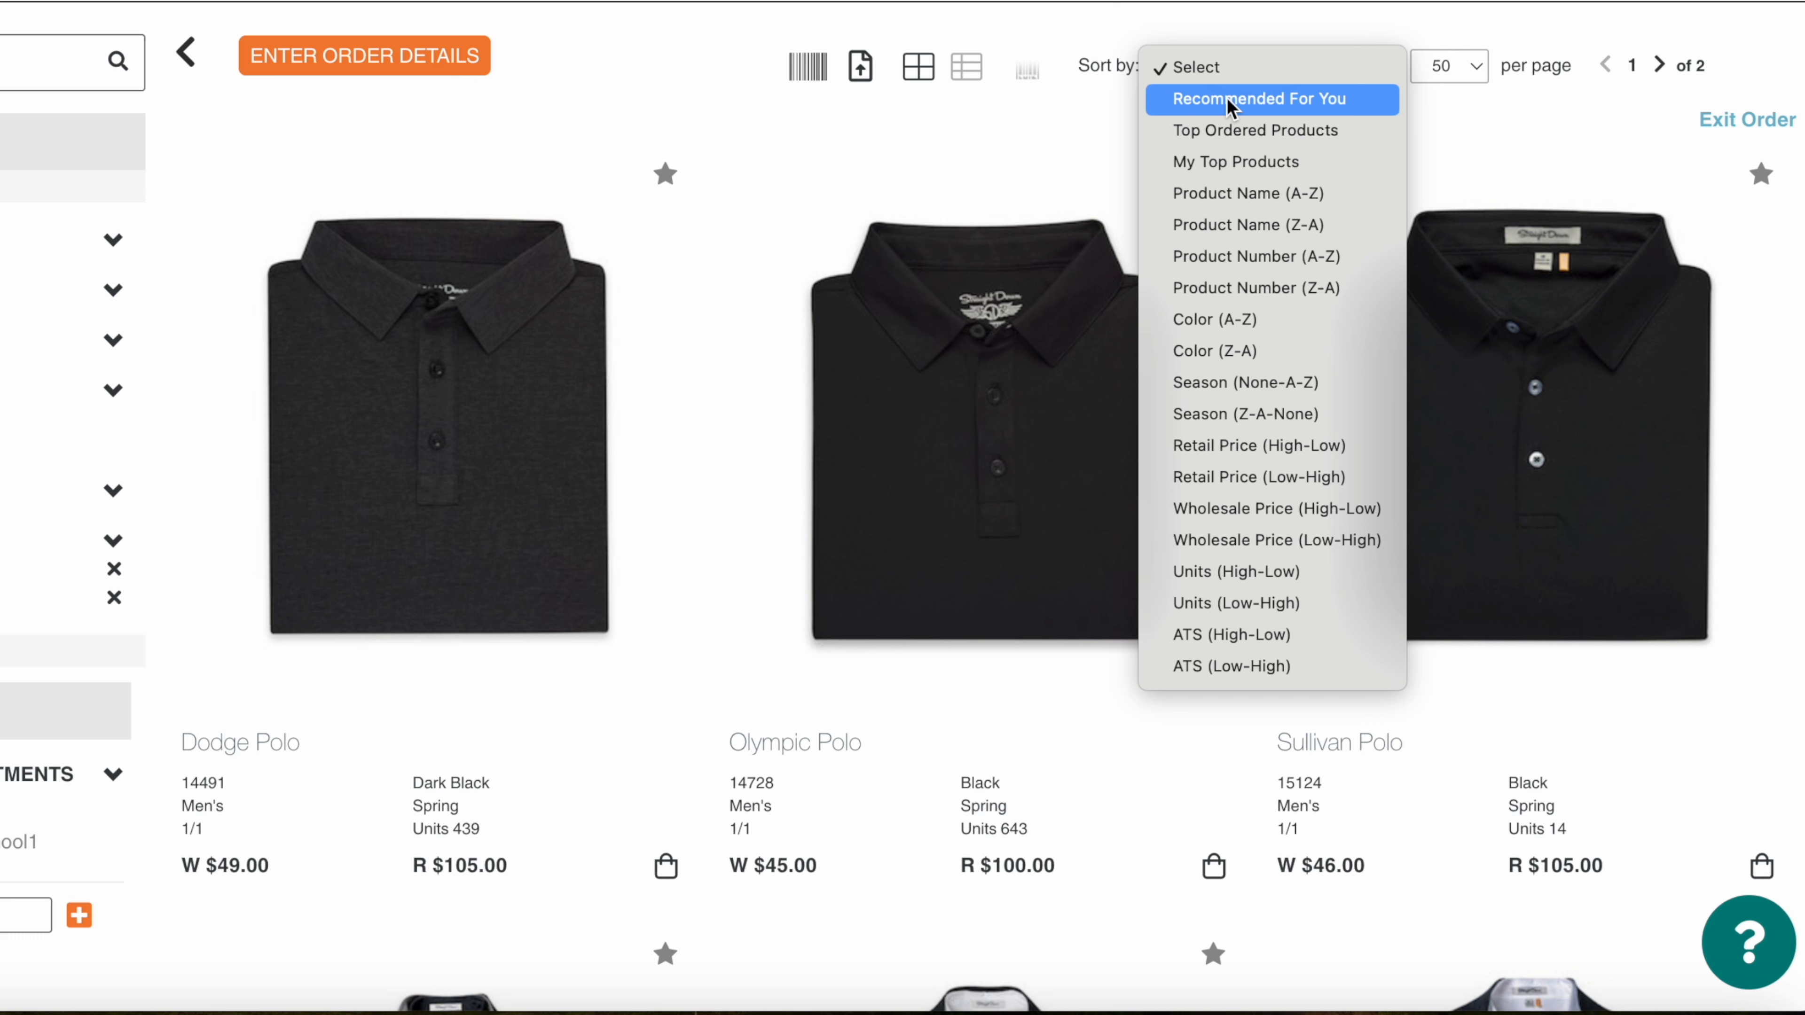
pyautogui.click(1231, 137)
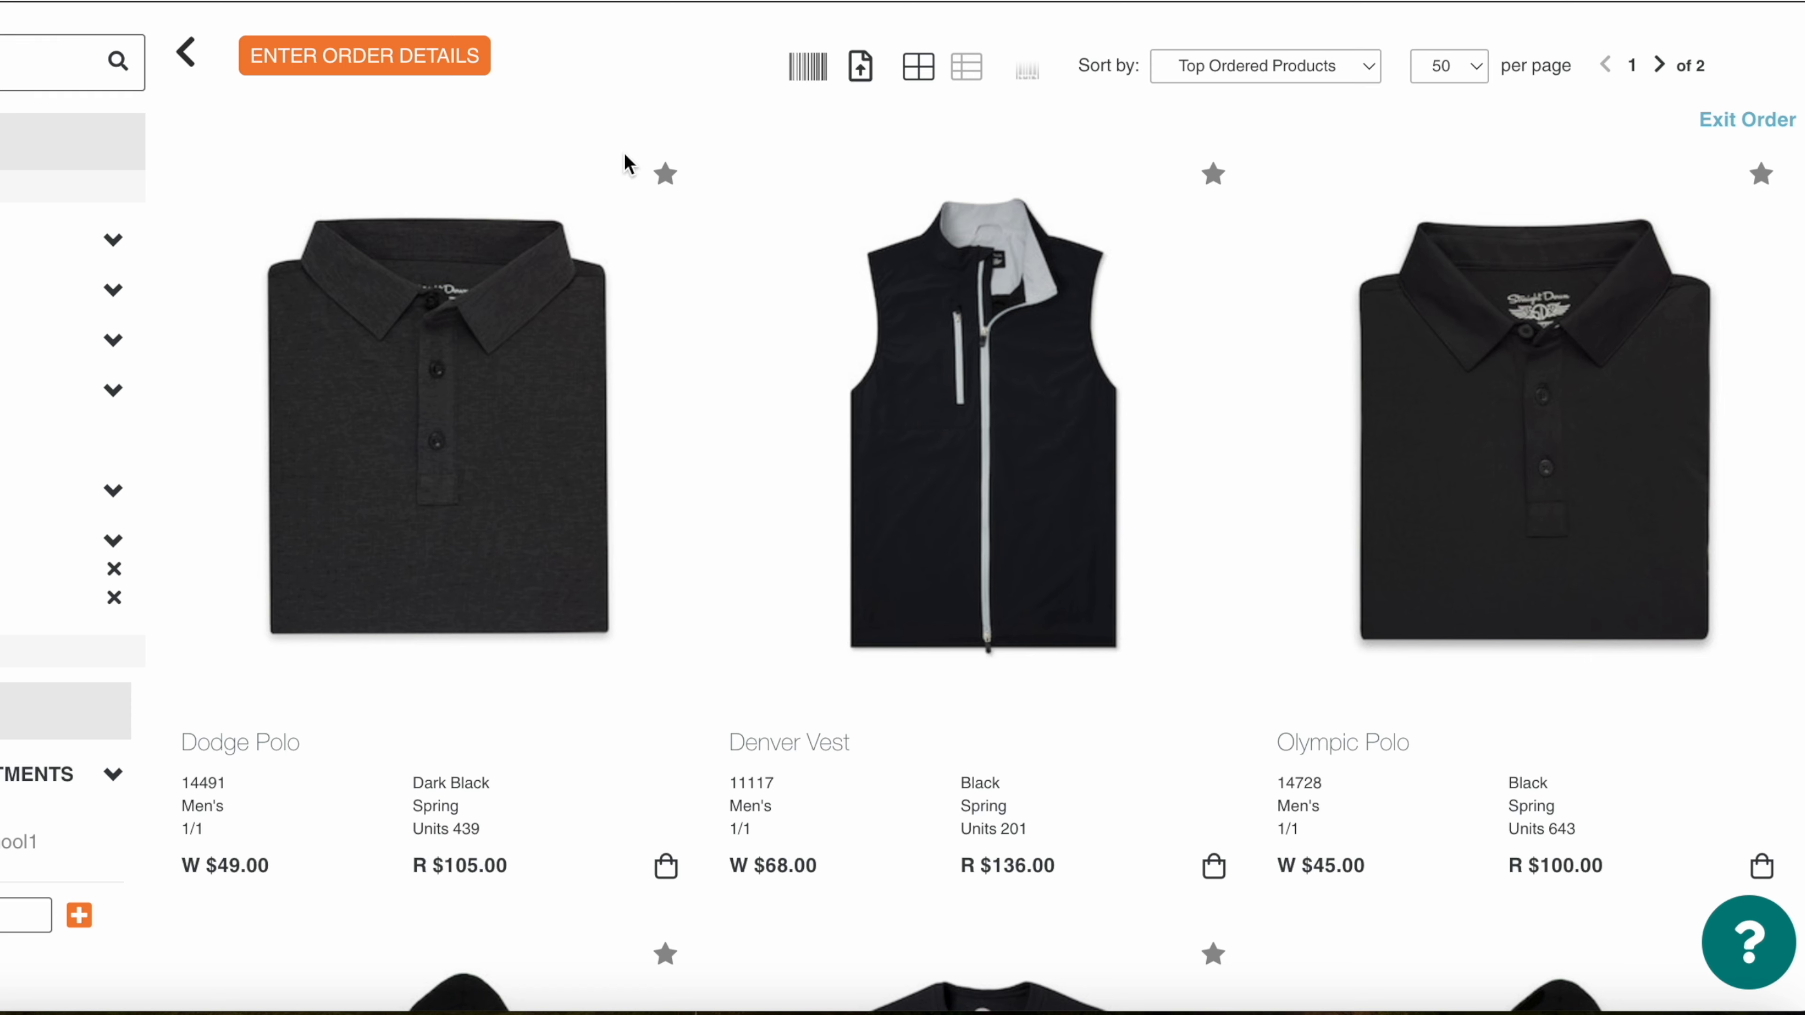
pyautogui.click(1284, 71)
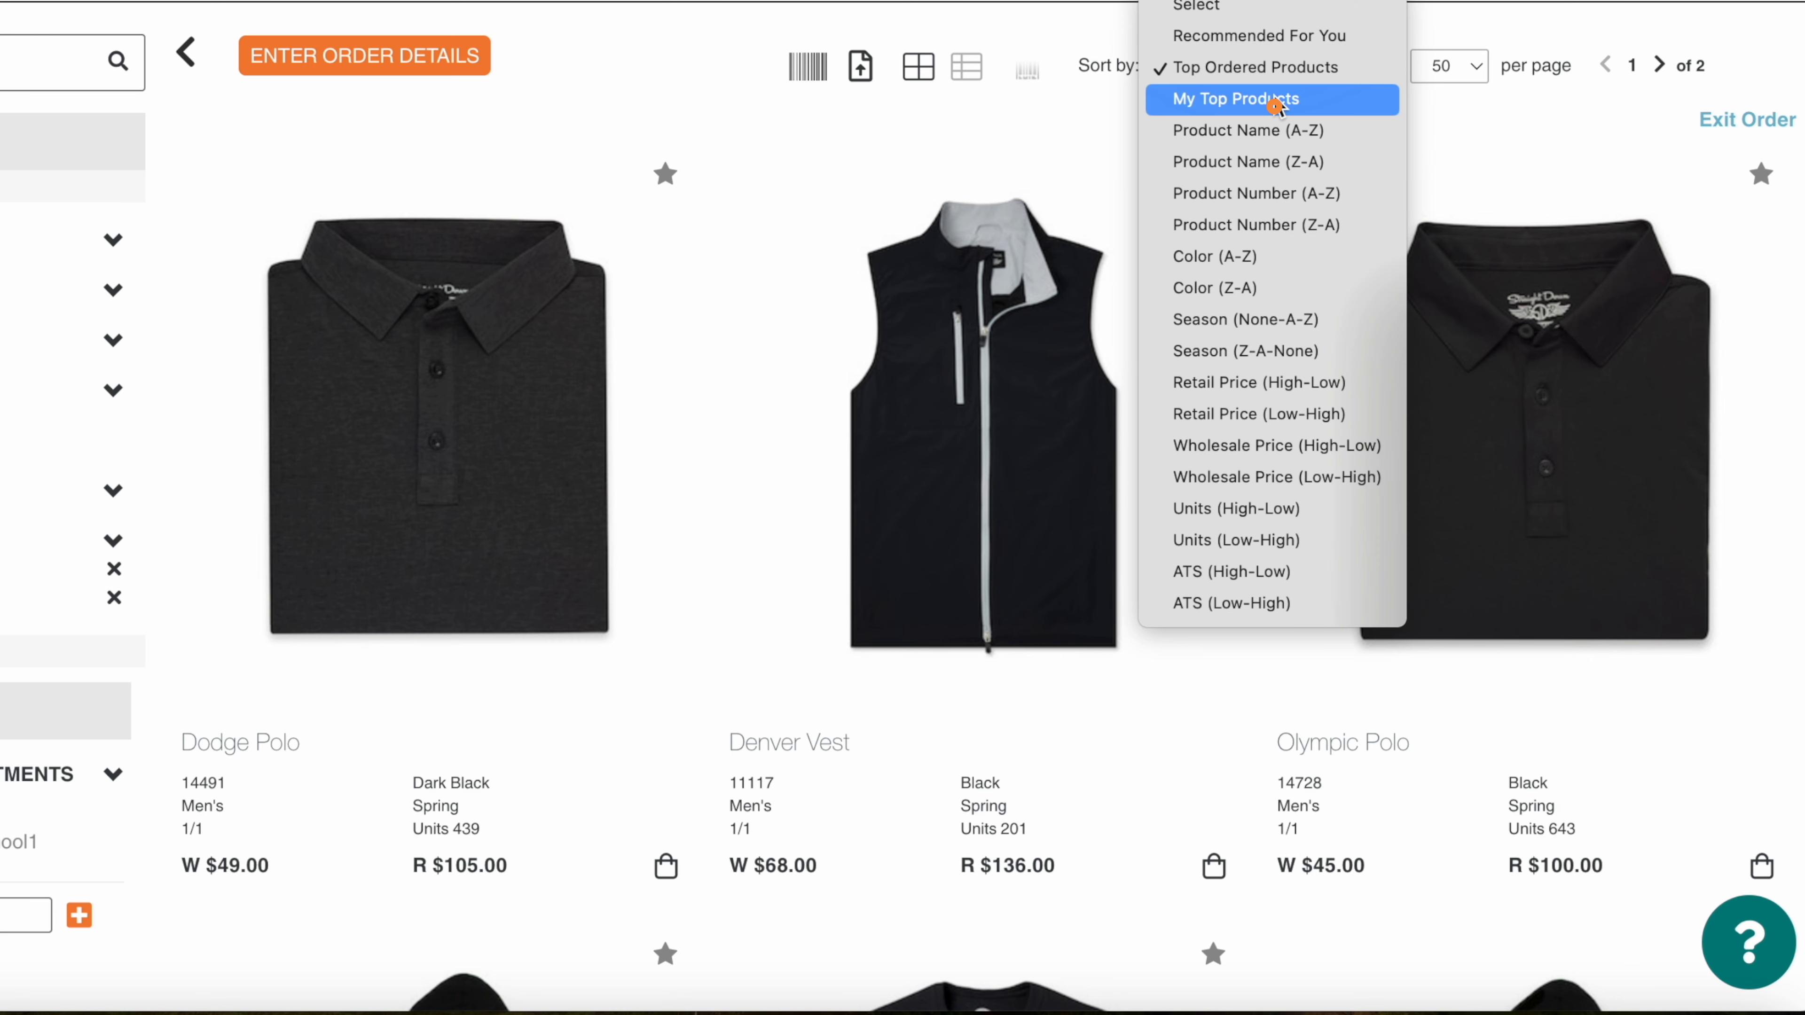
pyautogui.click(1278, 98)
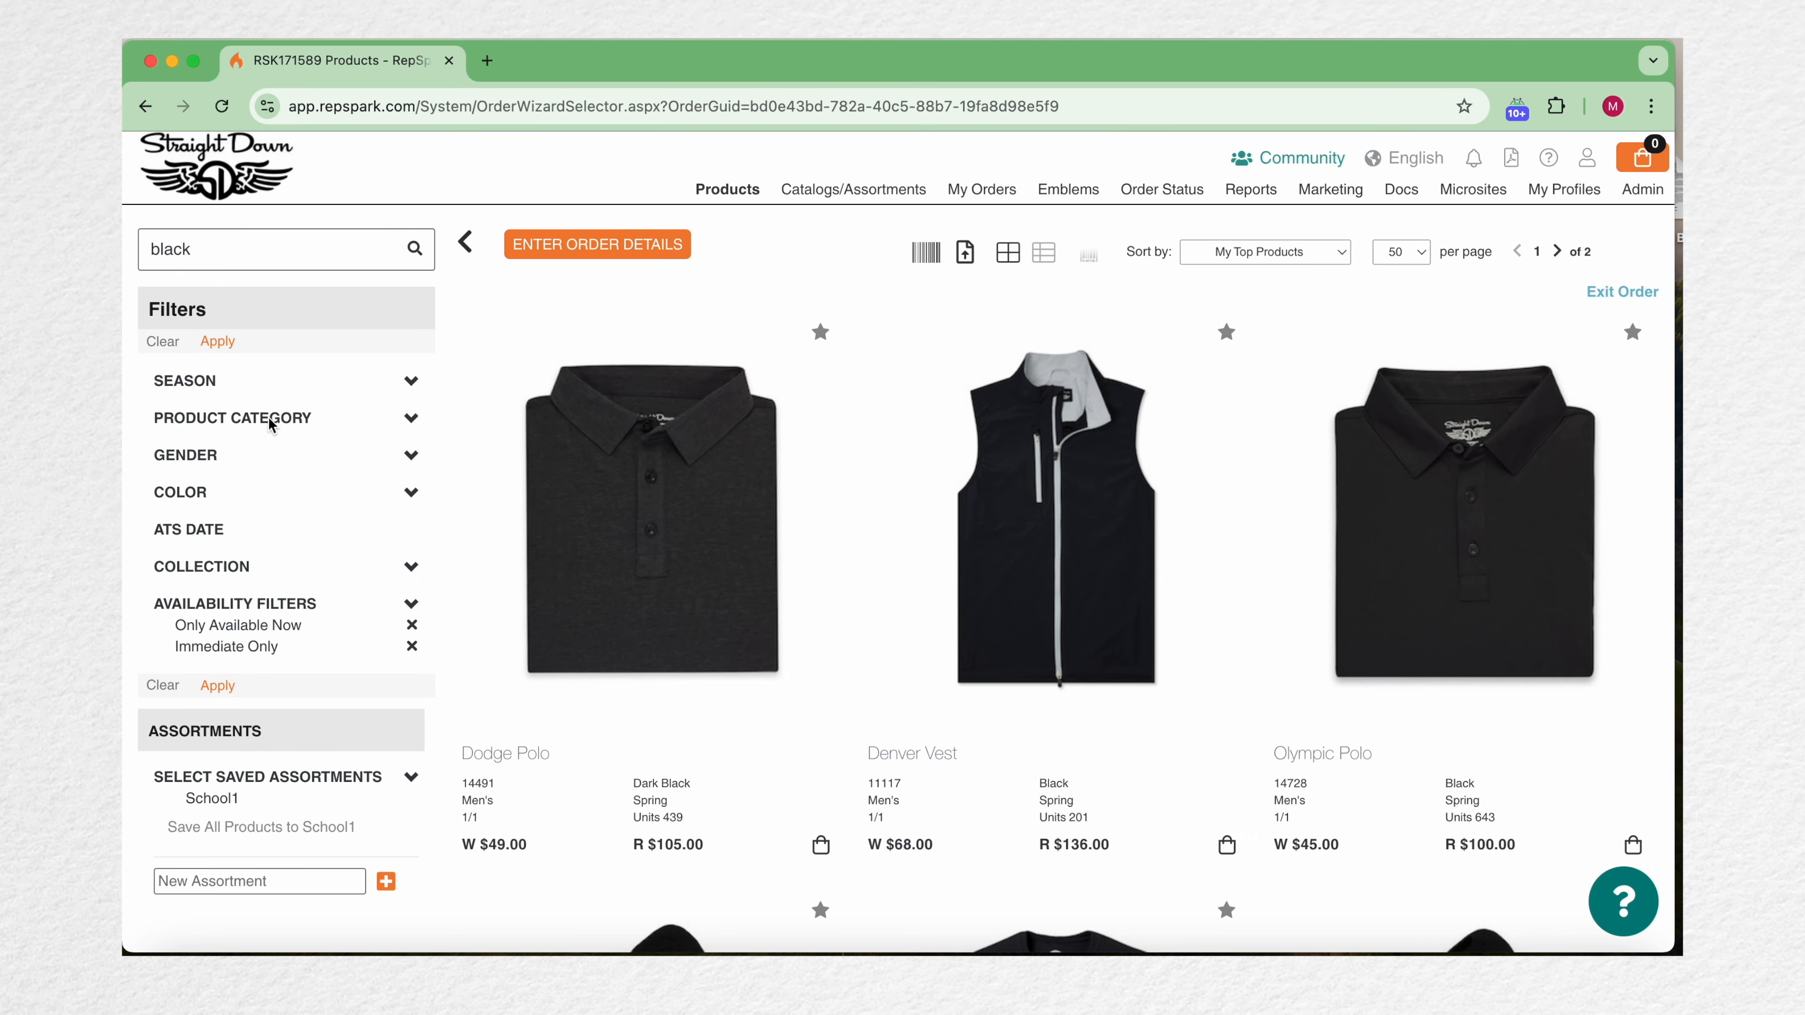
# Step: Open the Dark Black Dodge Polo's details and browse its photos and the Provence colour
pyautogui.click(629, 596)
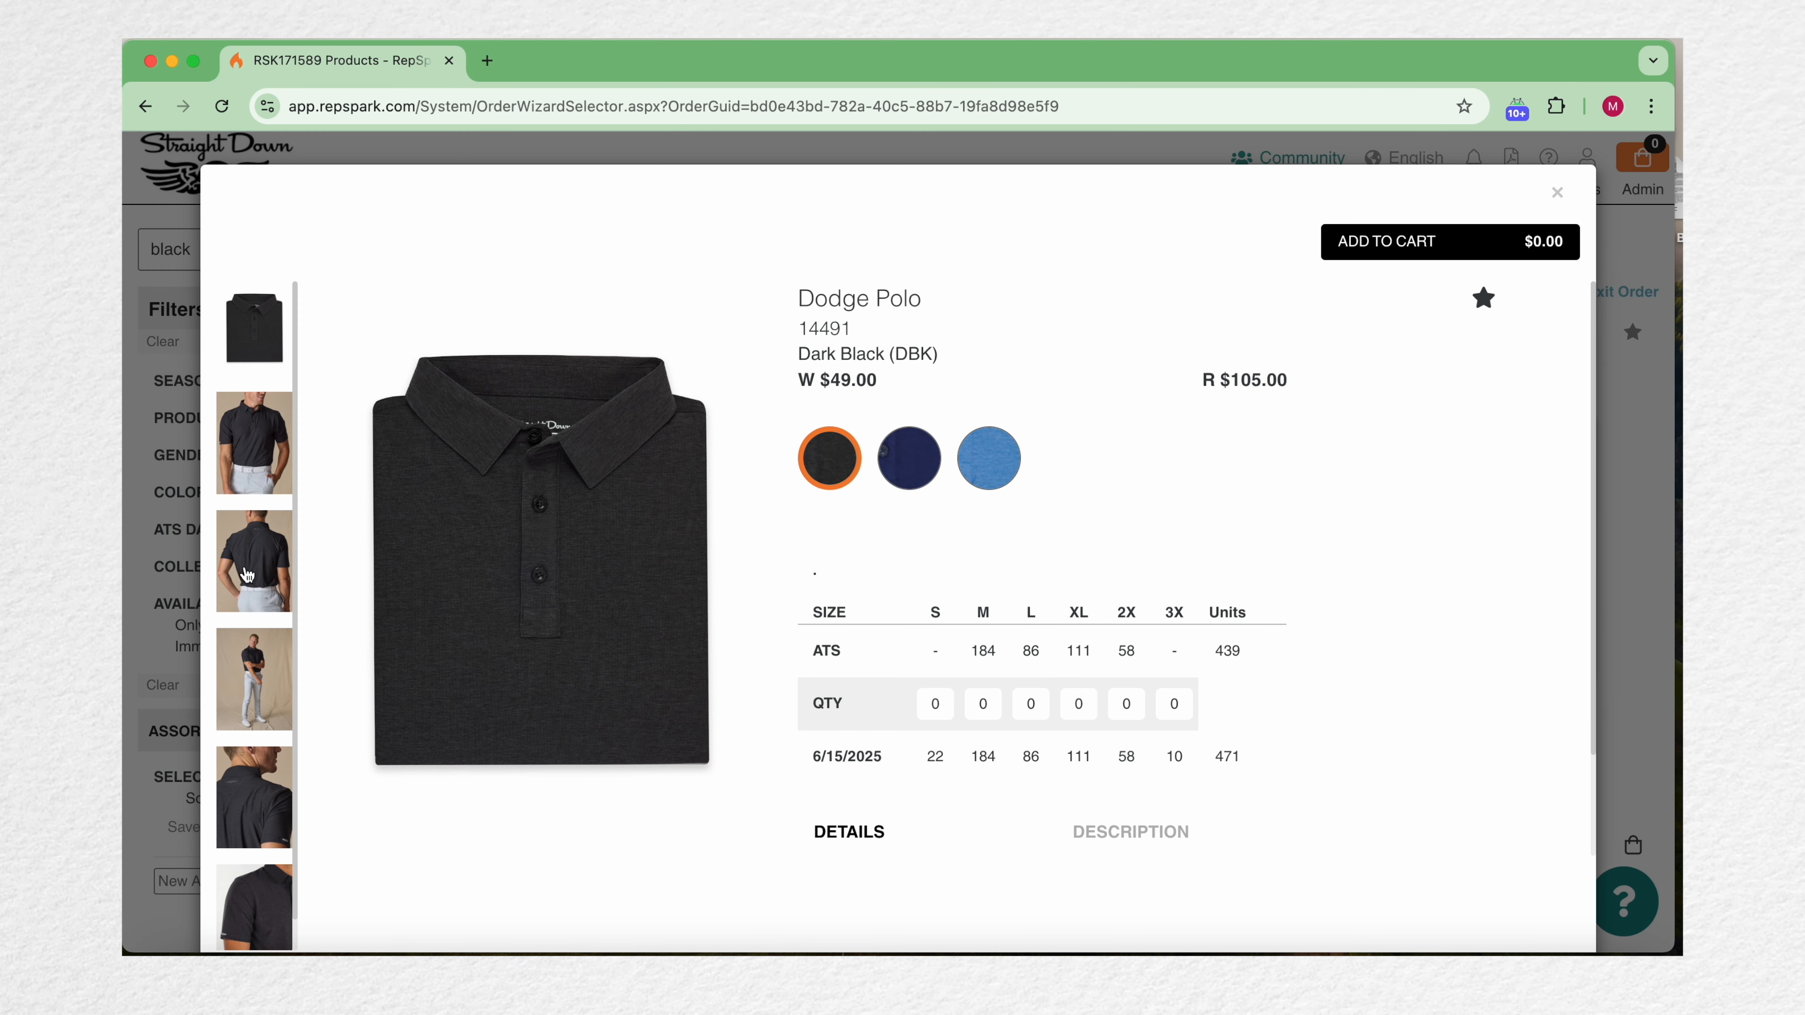
pyautogui.click(247, 585)
pyautogui.click(260, 658)
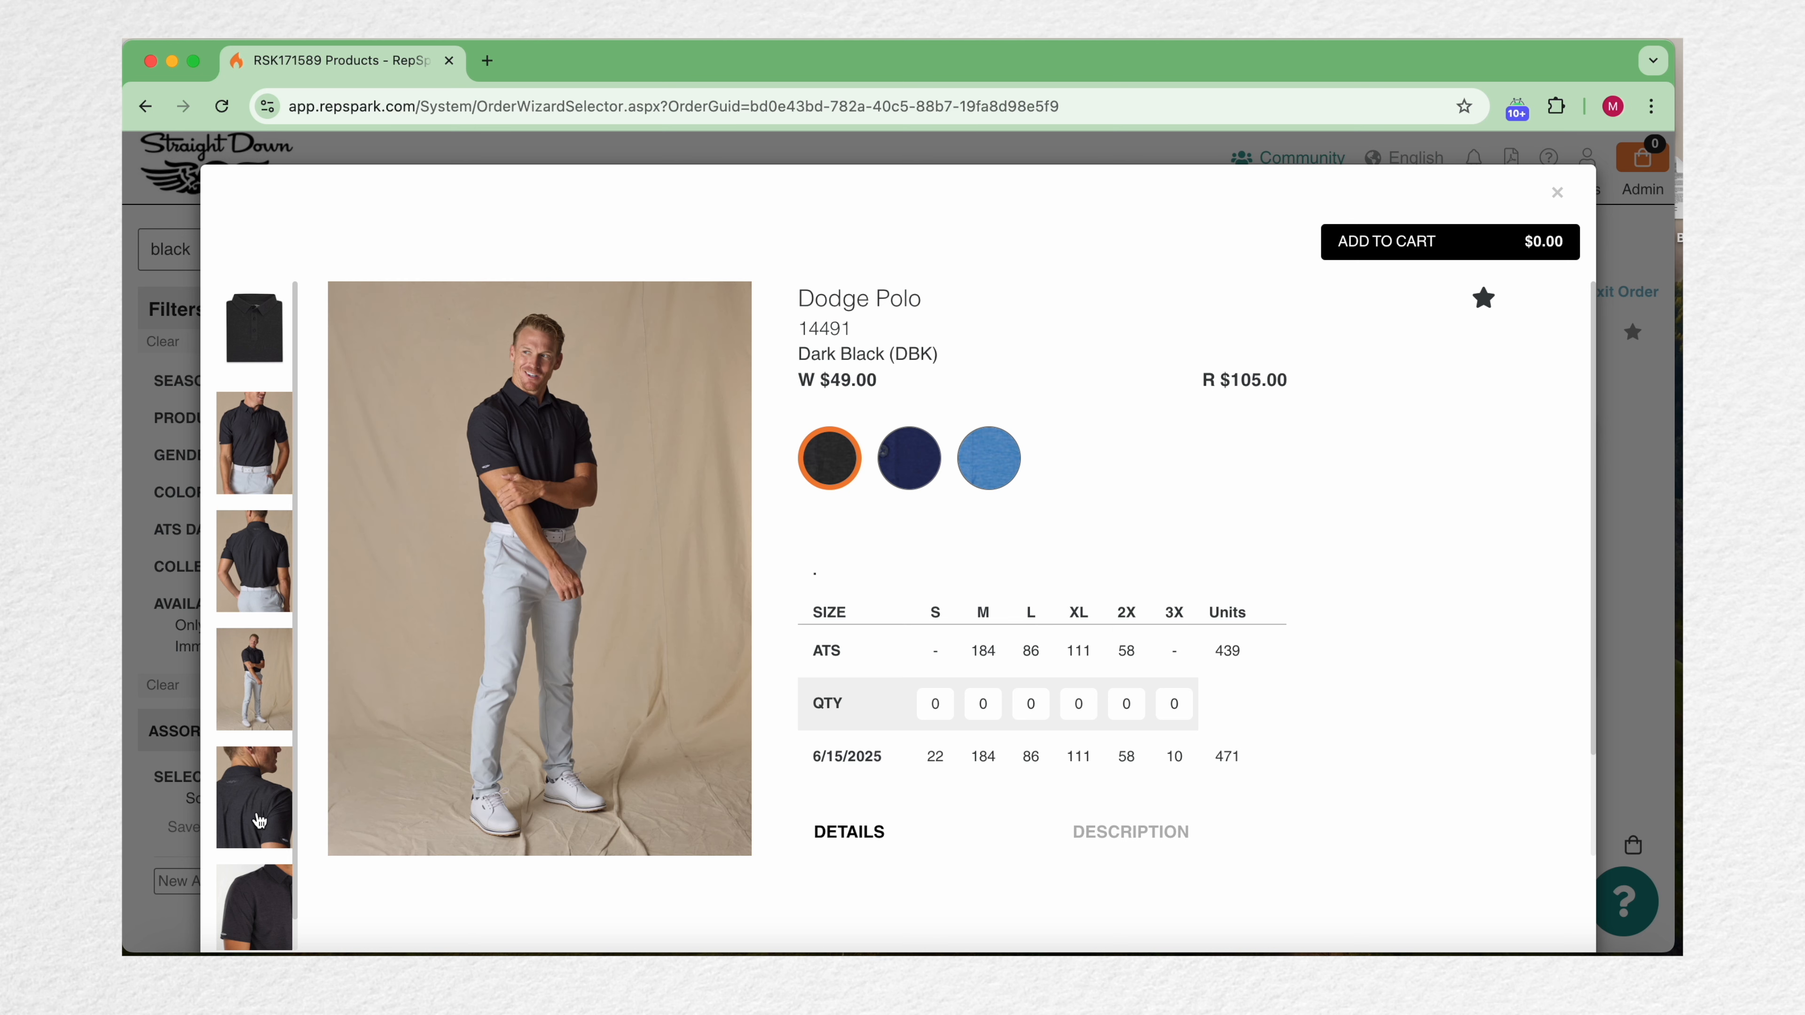
pyautogui.scroll(-1, 260, 822)
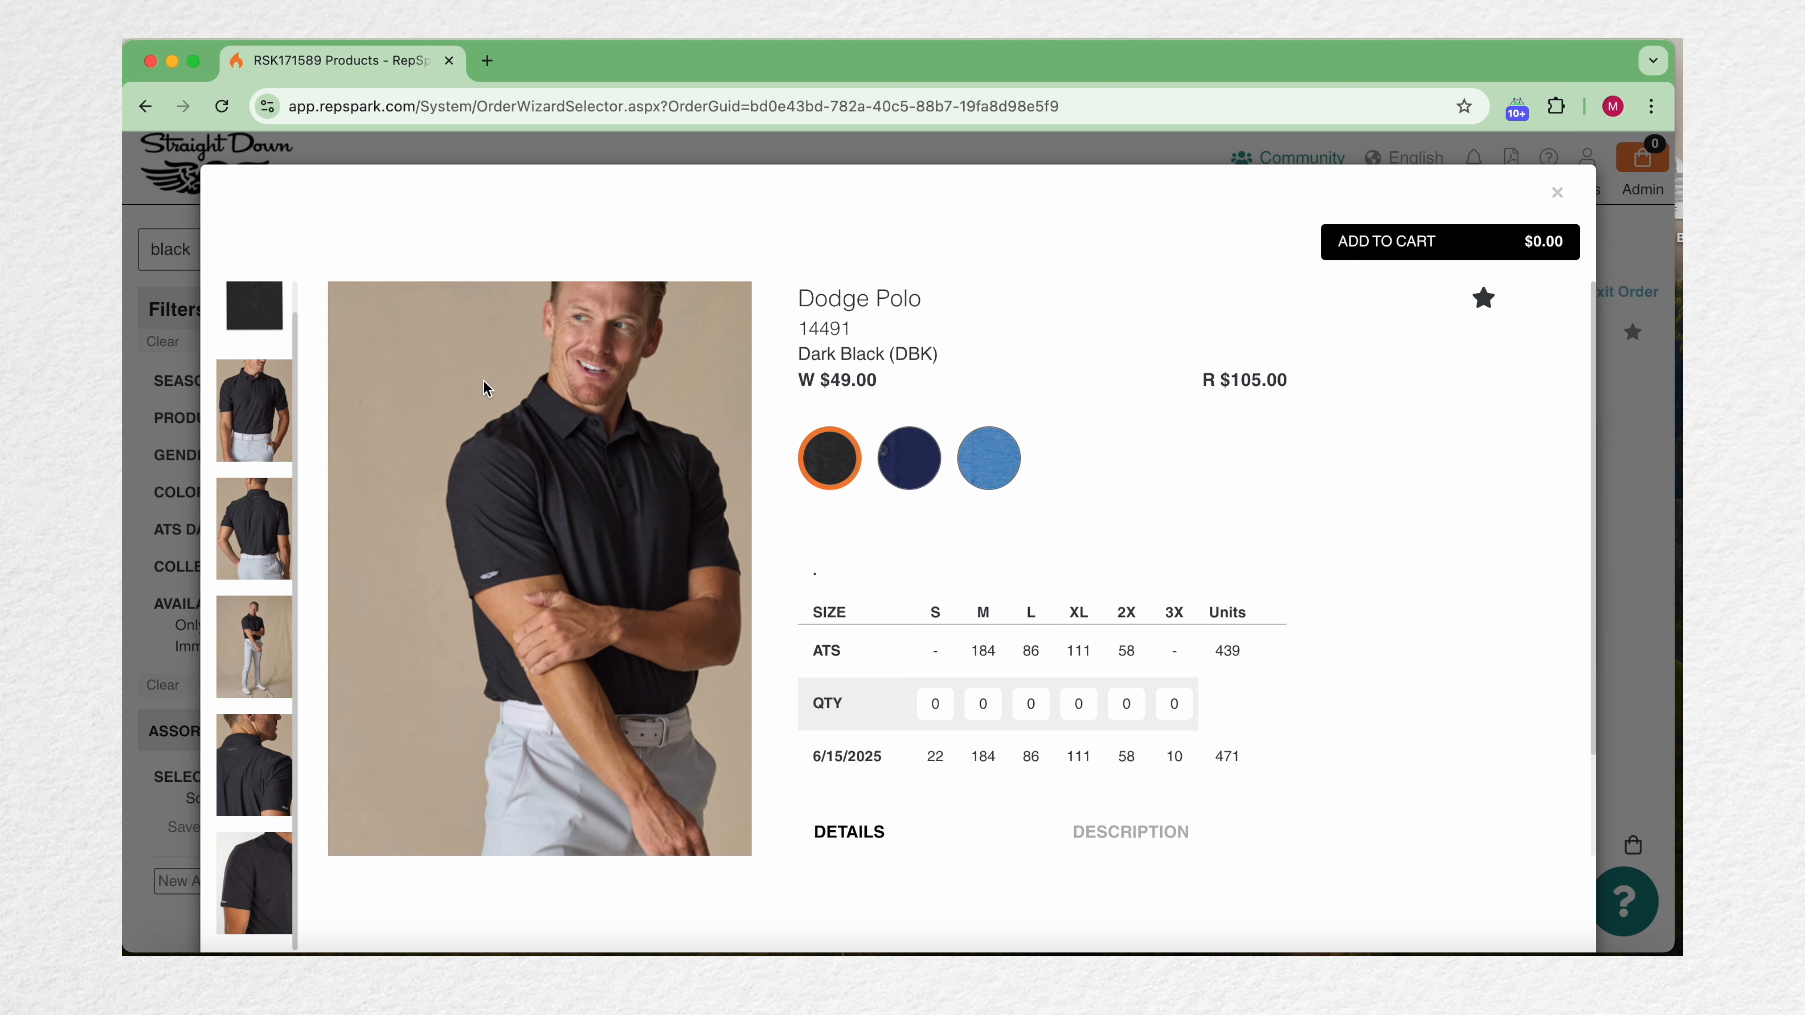
pyautogui.click(257, 310)
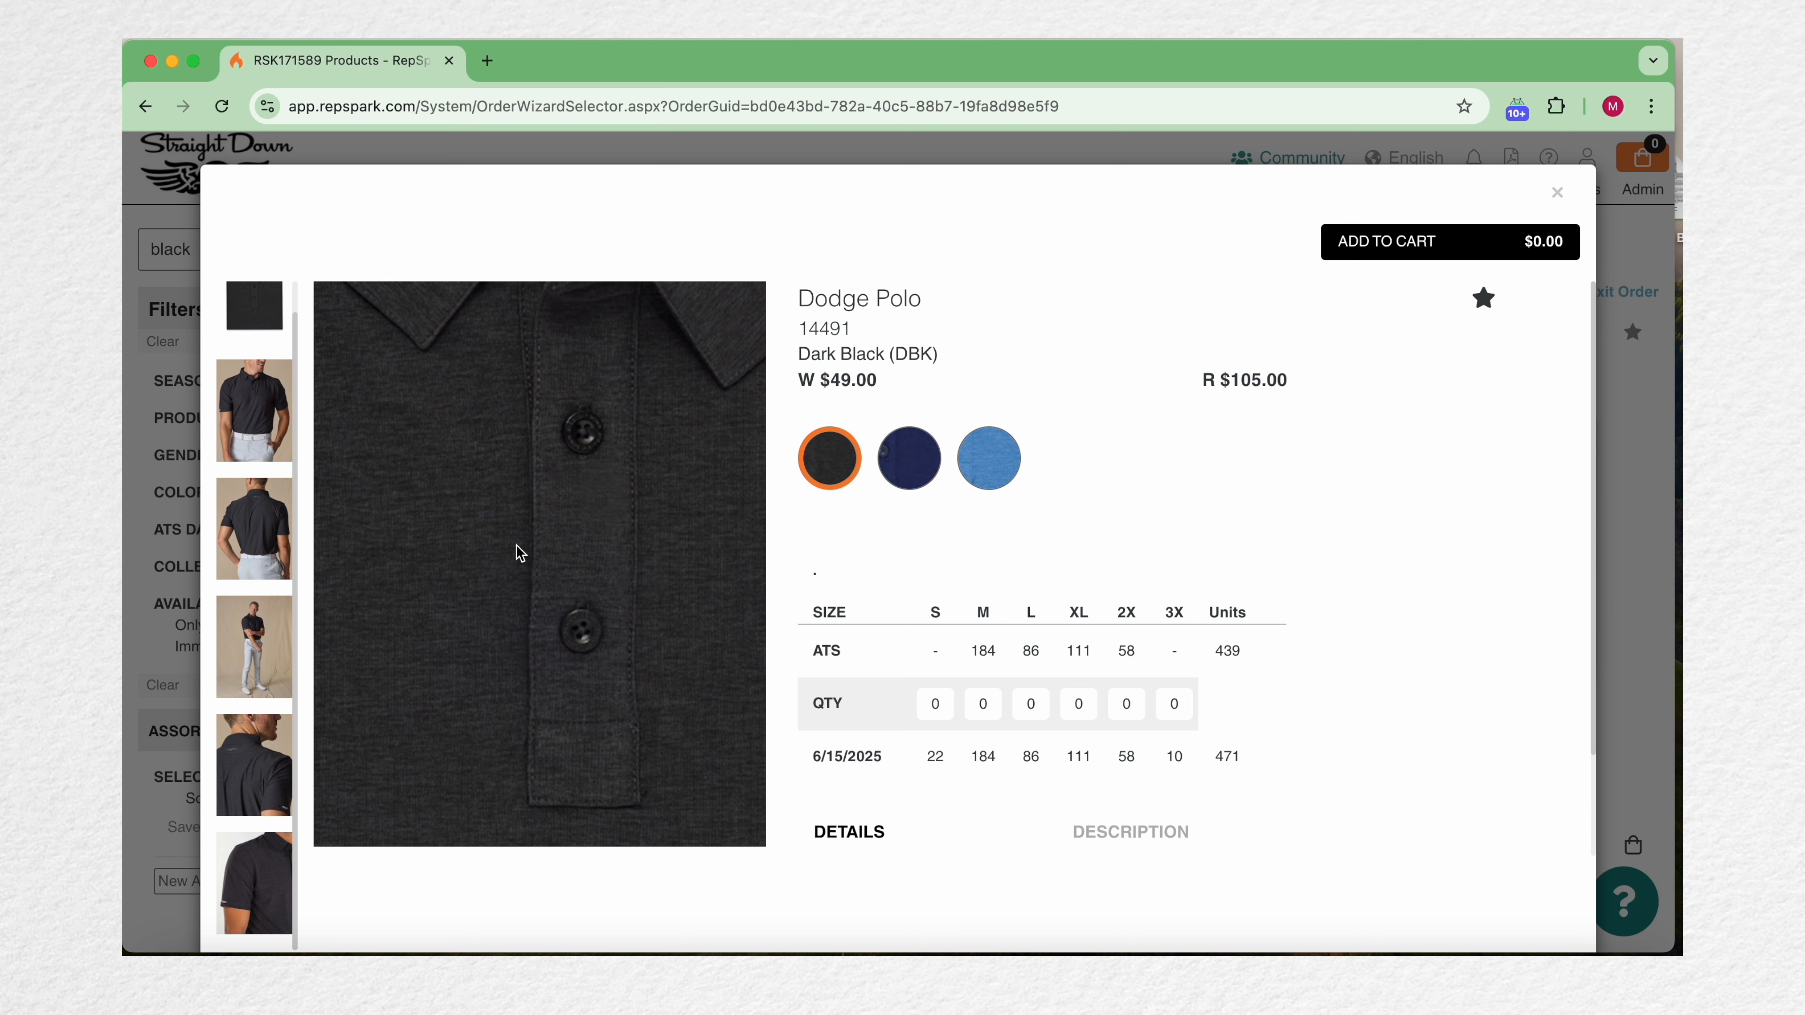
pyautogui.click(988, 458)
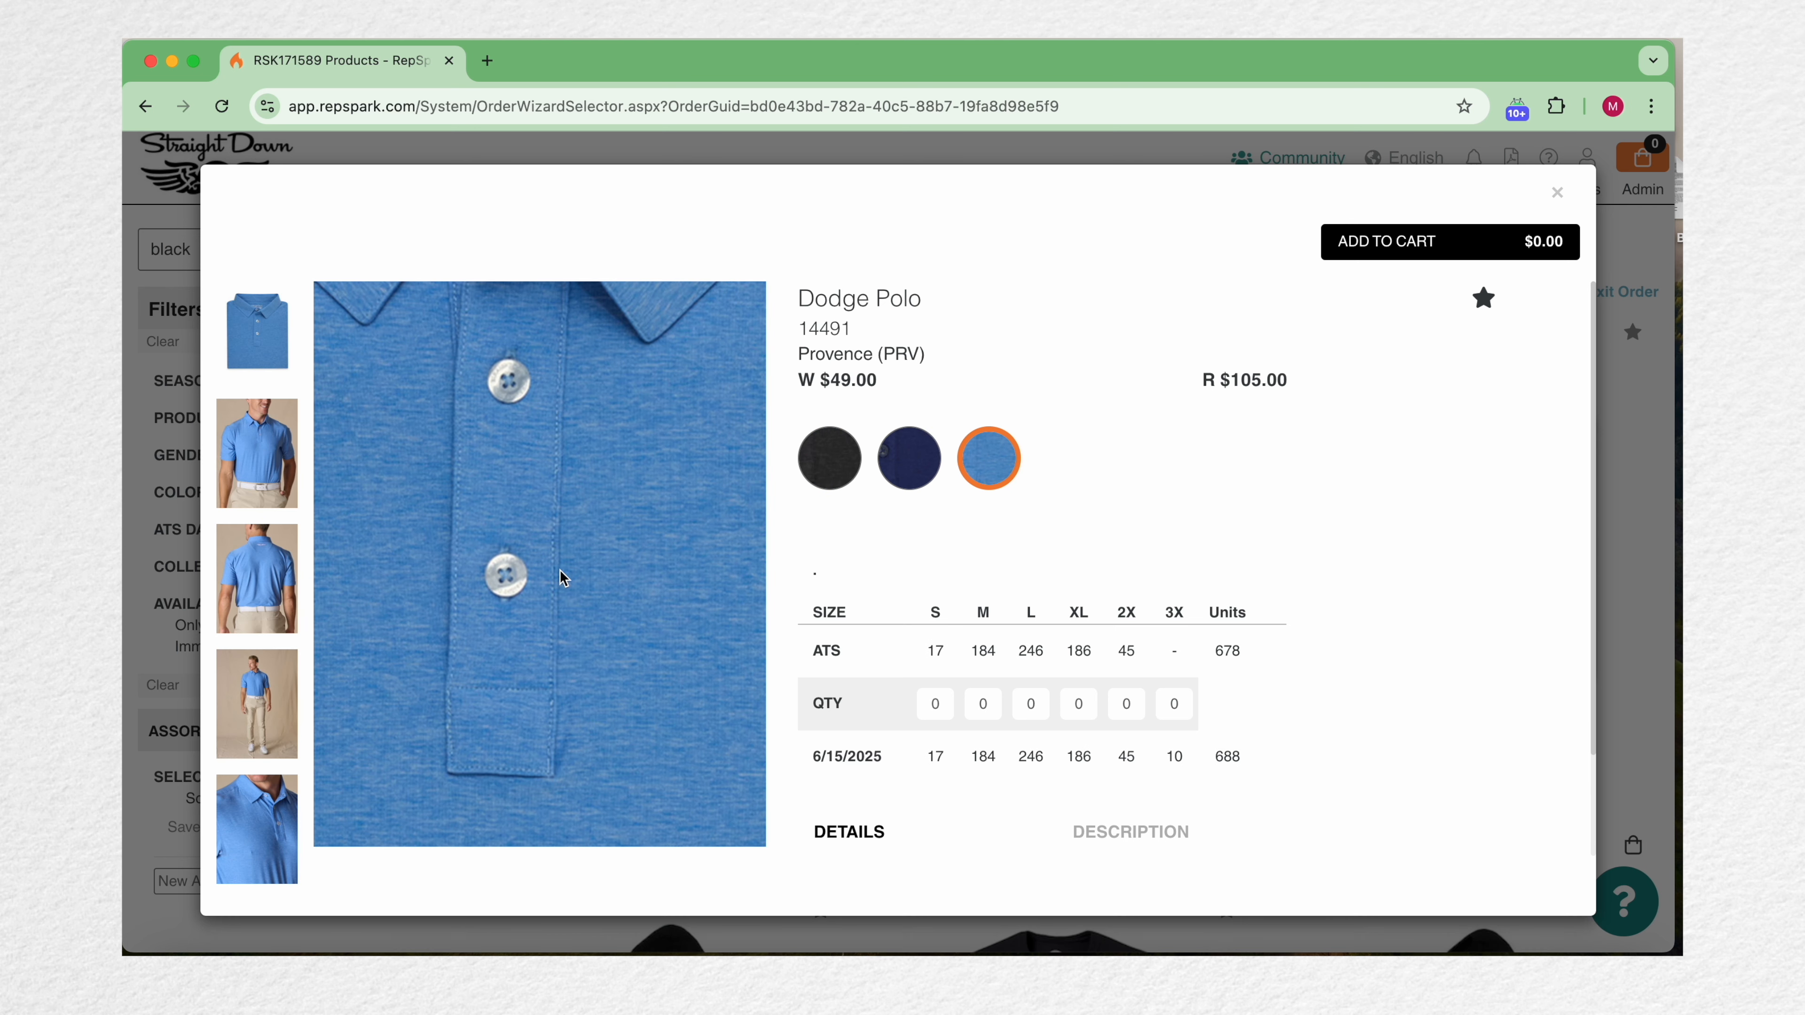
pyautogui.click(830, 458)
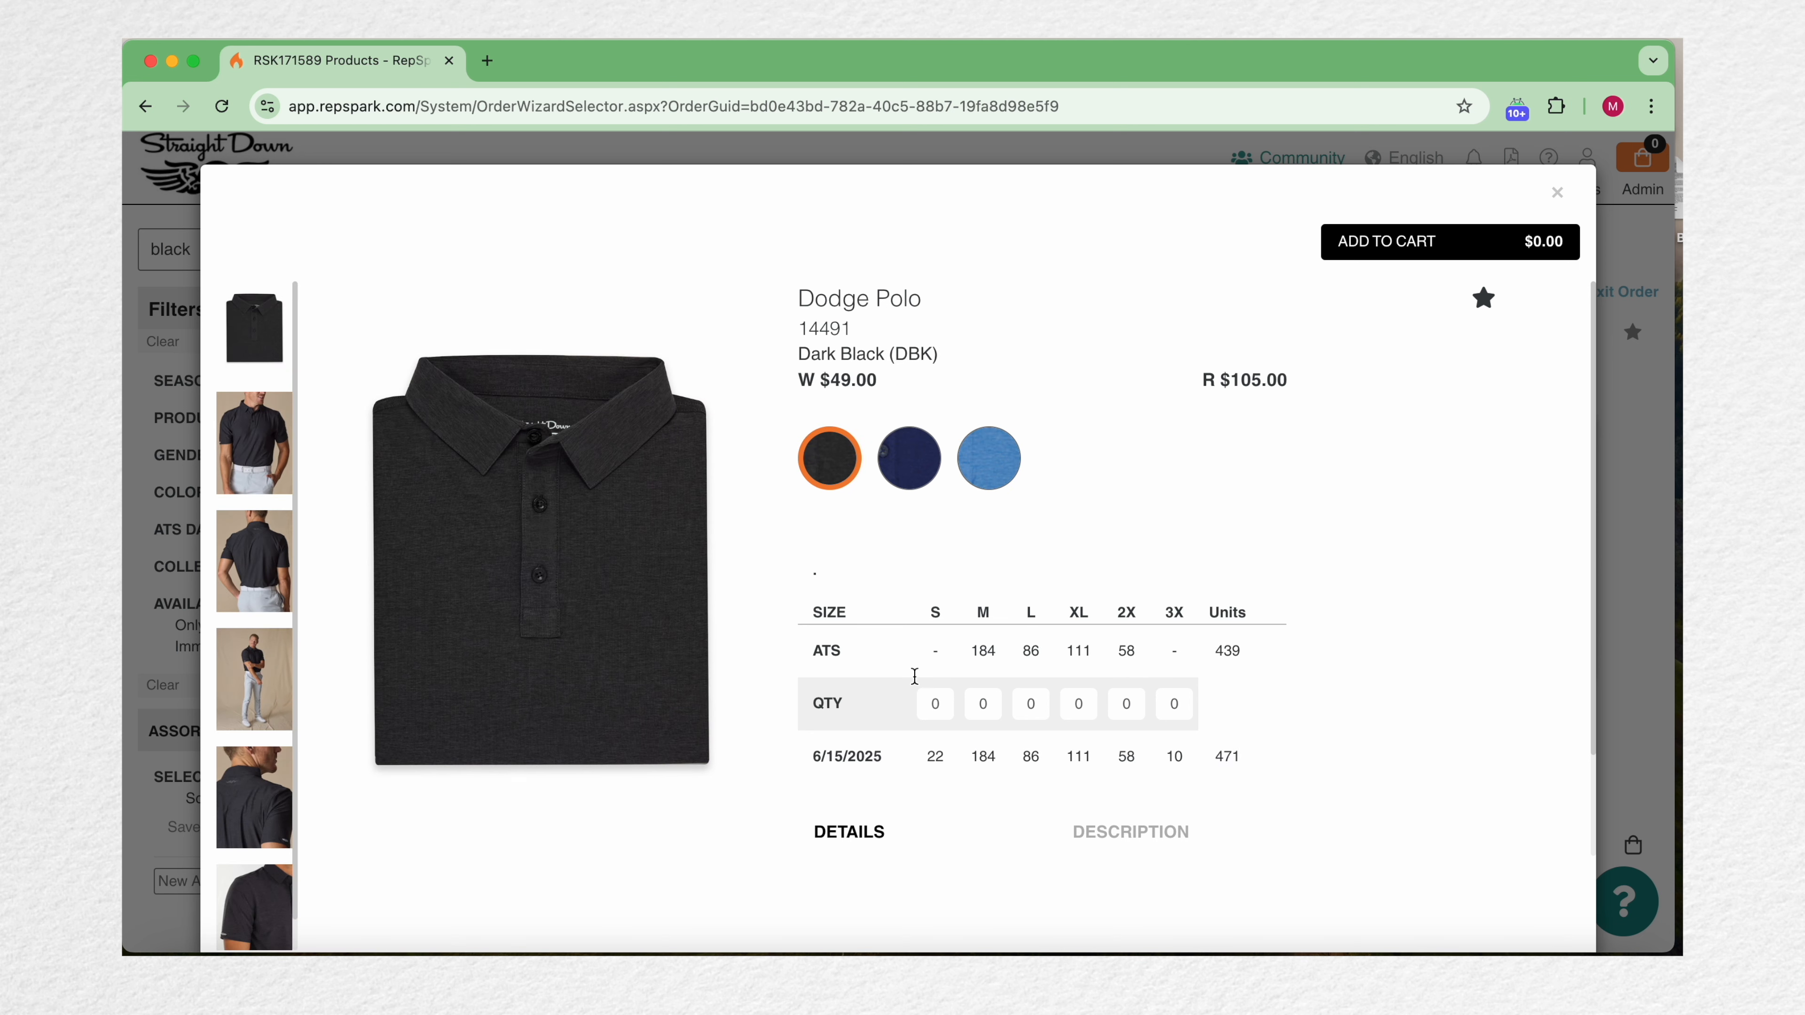
# Step: Enter quantities of 4 M and 4 L for the Dark Black Dodge Polo and add it to the cart
pyautogui.click(974, 714)
pyautogui.write('4')
pyautogui.press('Tab')
pyautogui.write('4')
pyautogui.click(1407, 249)
# Step: Switch to the Provence Dodge Polo, enter 2 S, 3 M and 3 L, and add it to the cart
pyautogui.click(988, 458)
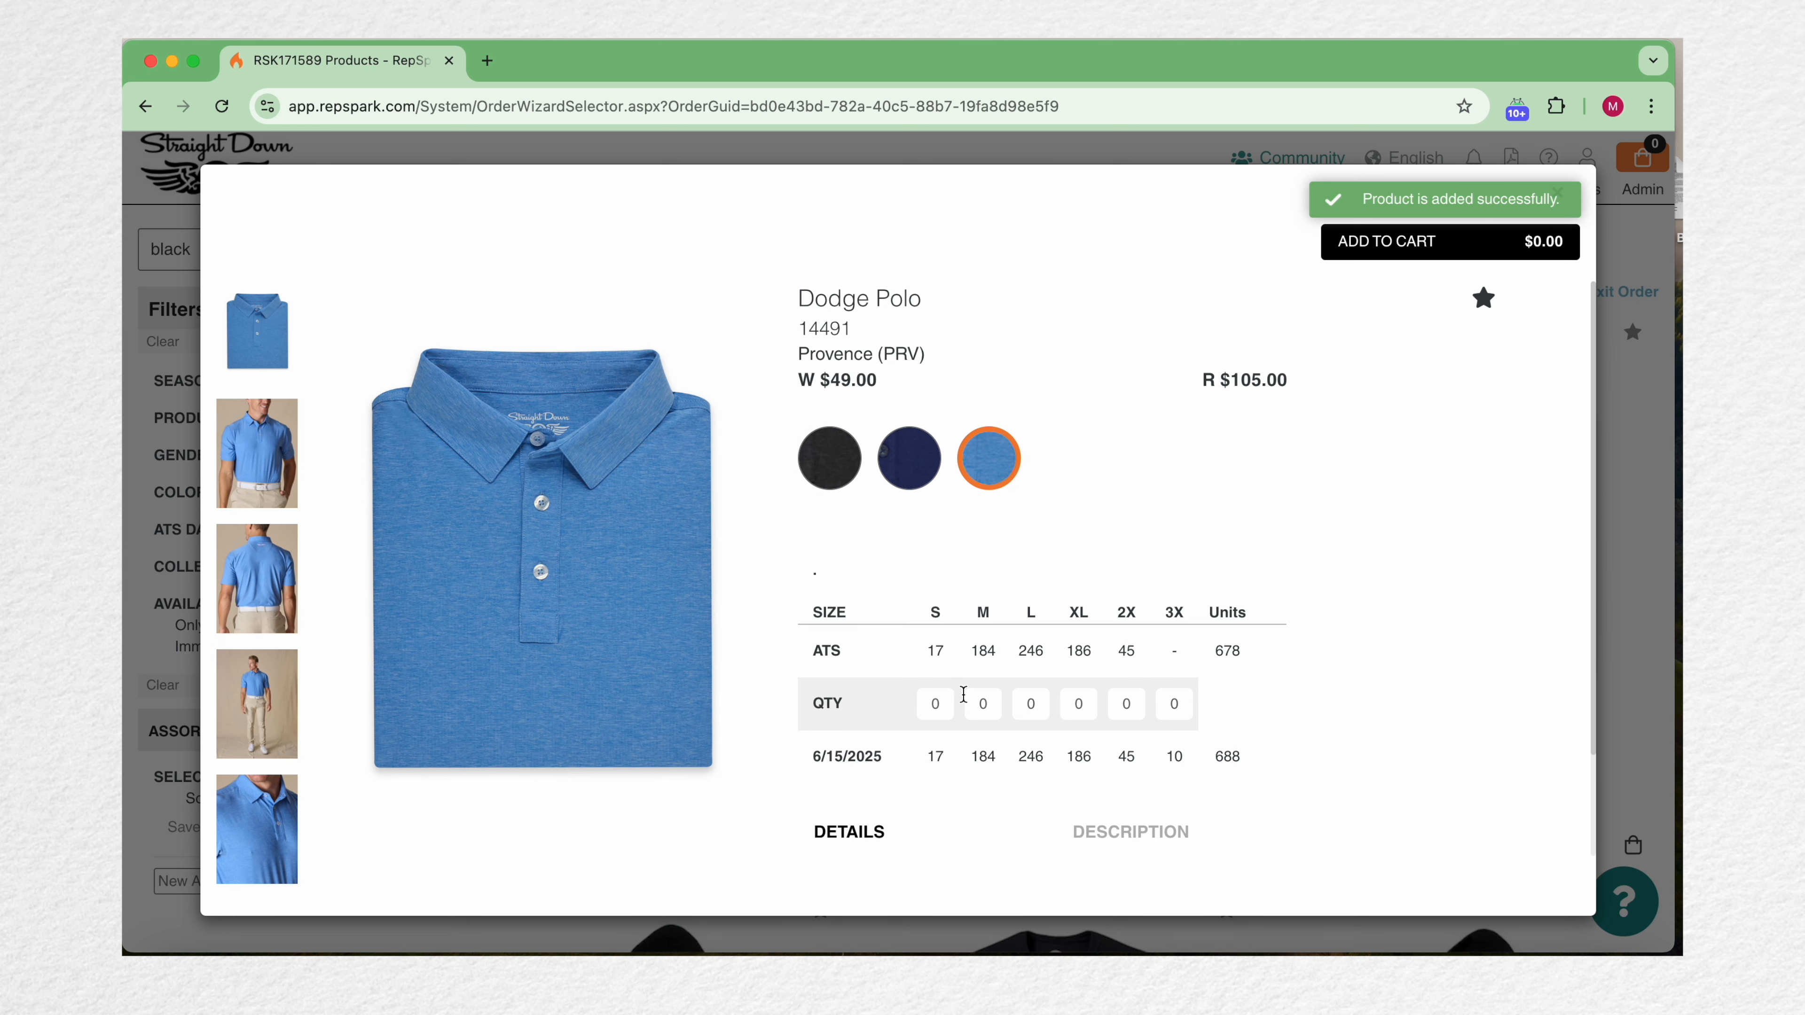
pyautogui.click(934, 703)
pyautogui.write('2')
pyautogui.press('Tab')
pyautogui.write('3')
pyautogui.press('Tab')
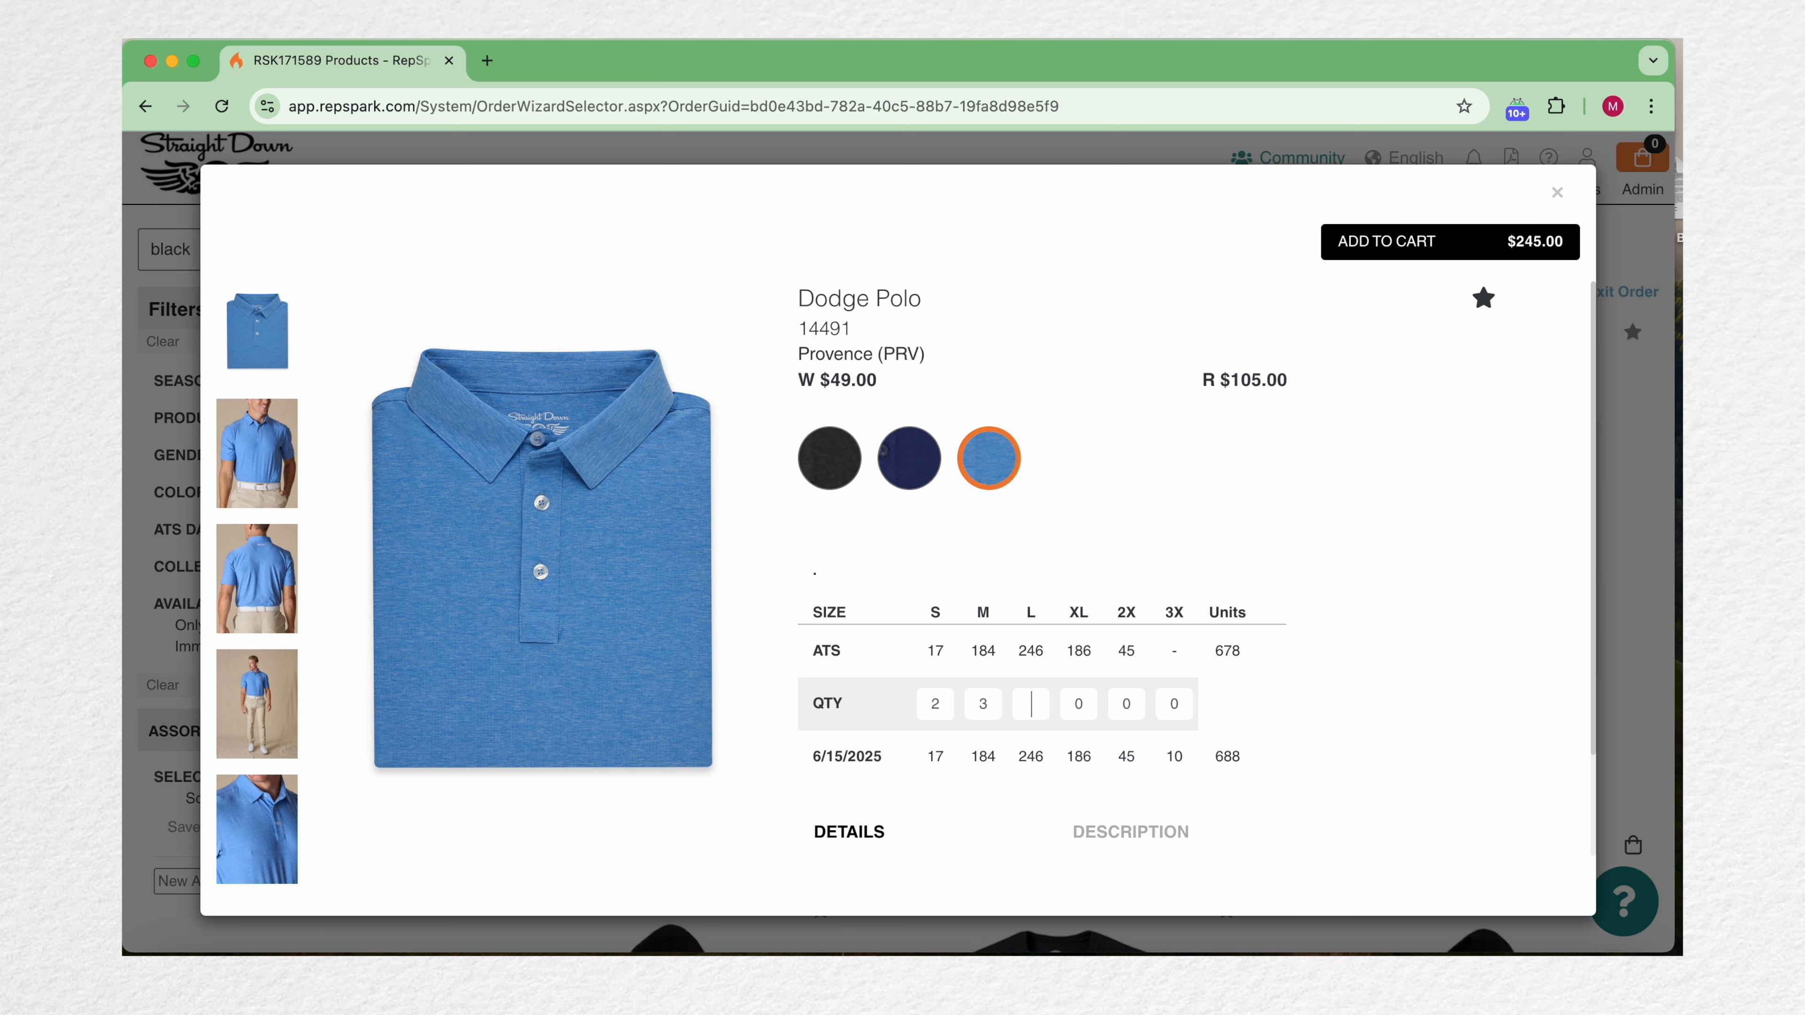
pyautogui.write('3')
pyautogui.click(1381, 241)
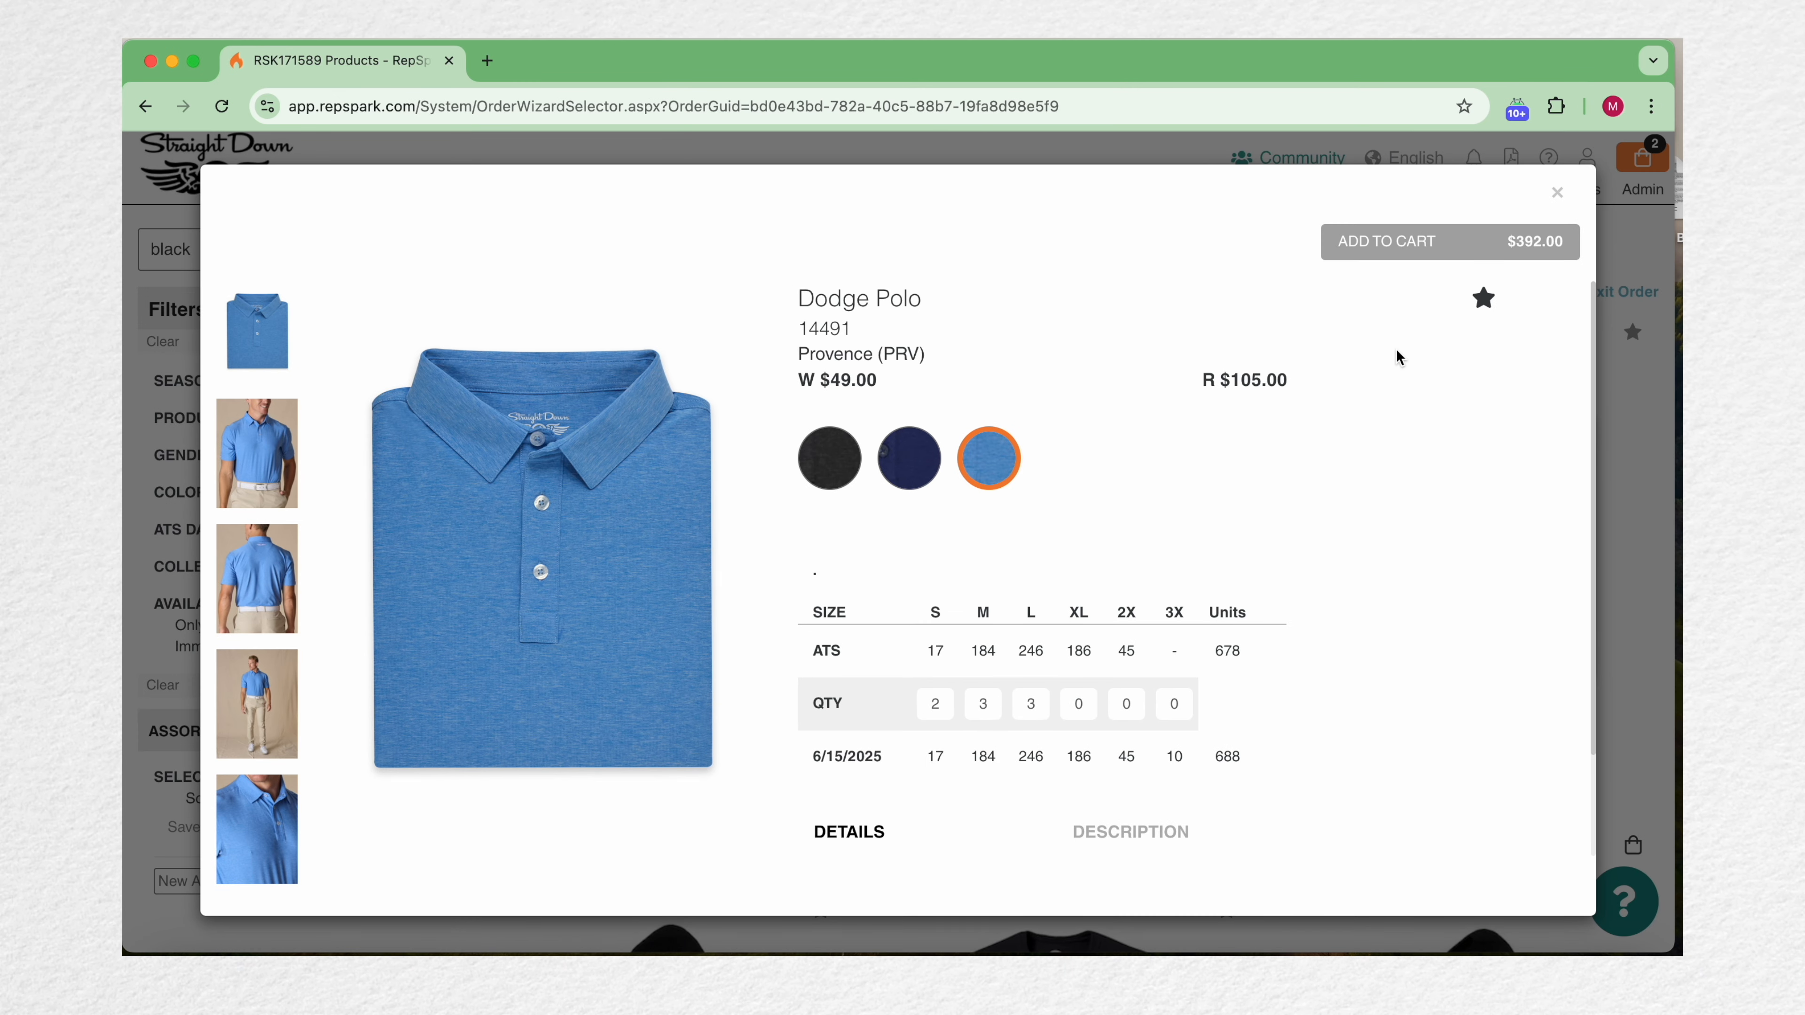
# Step: Close the product dialog and add the Denver Vest and Blank Hoodie to the cart from the results
pyautogui.click(1557, 192)
pyautogui.moveTo(1636, 156)
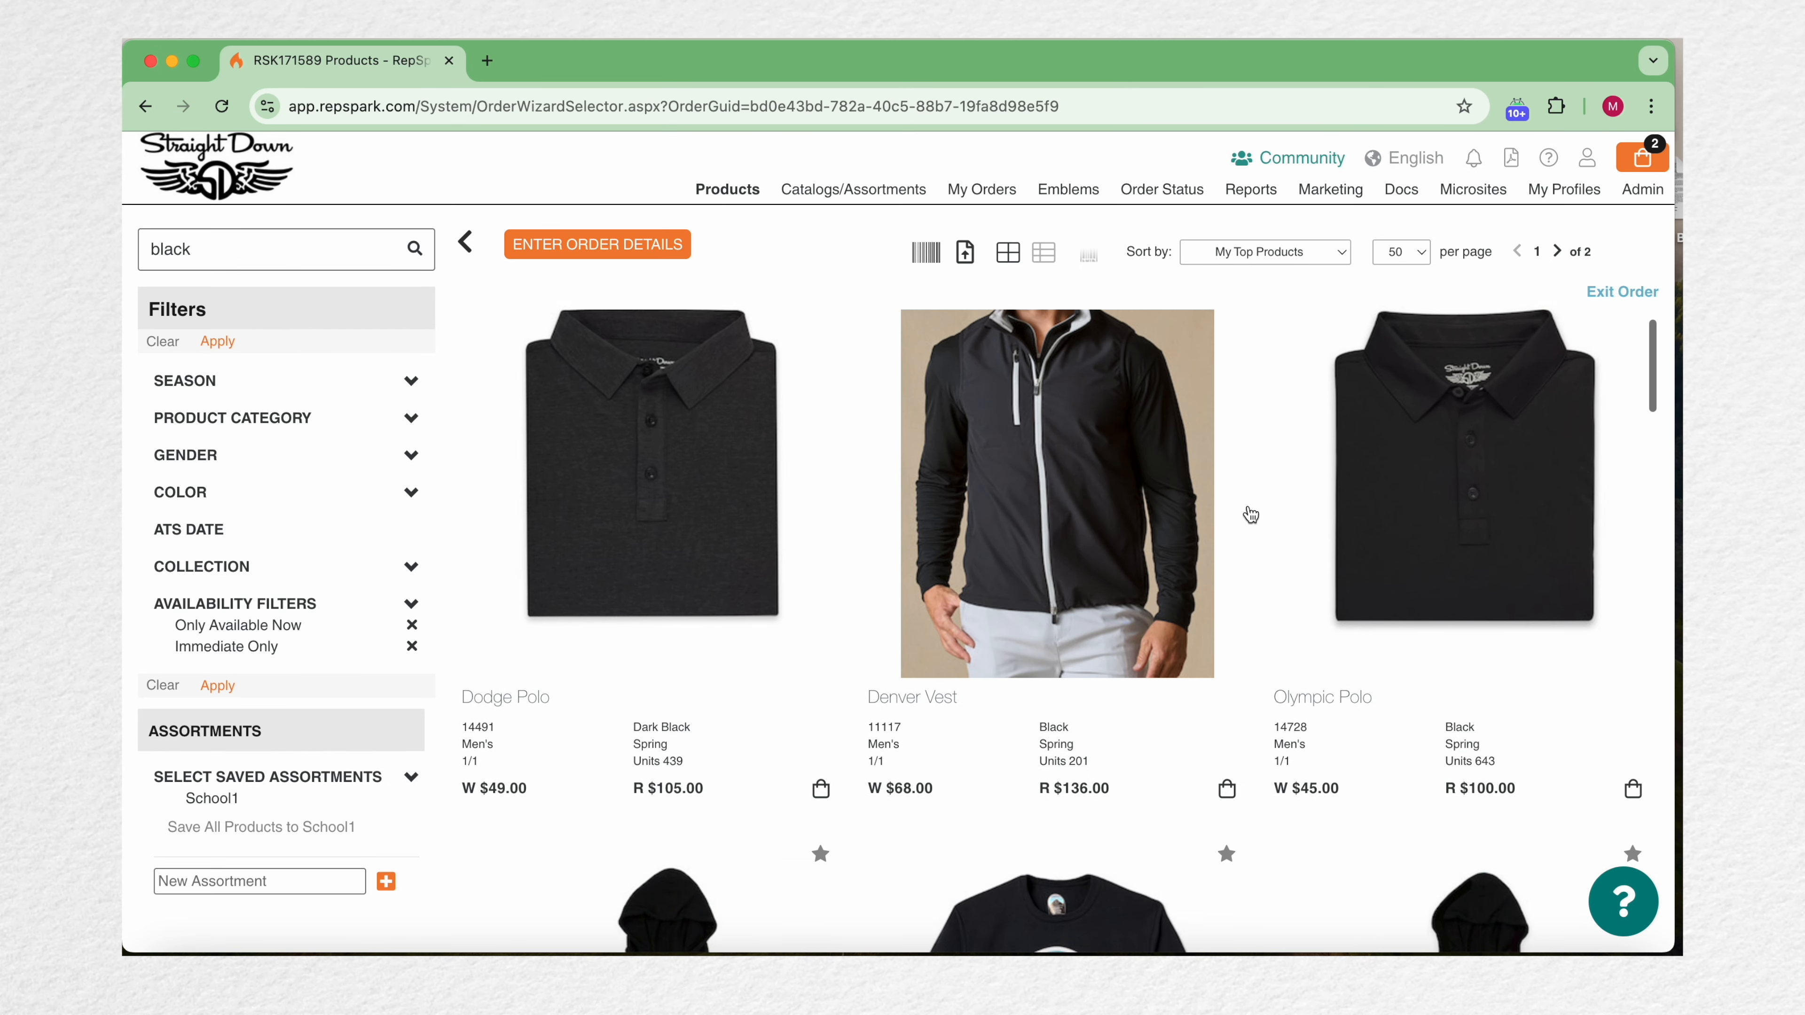
pyautogui.scroll(-2, 1251, 516)
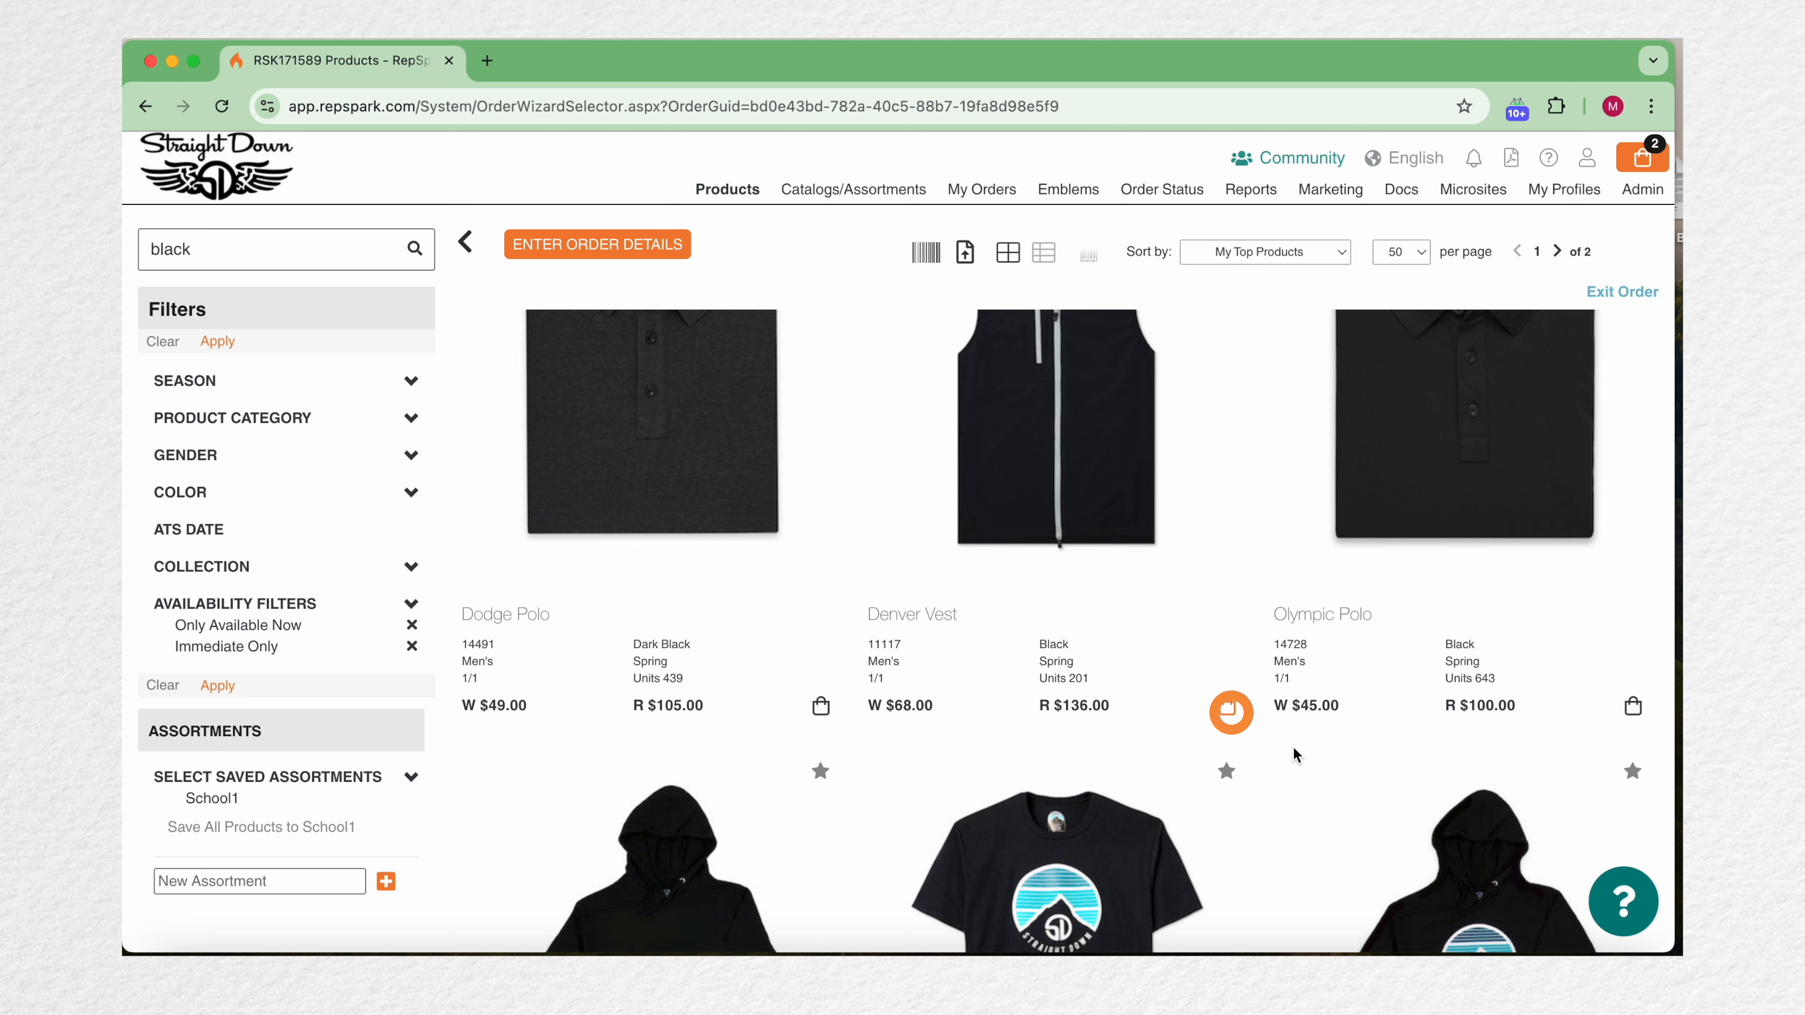
pyautogui.scroll(-5, 1233, 711)
pyautogui.click(823, 912)
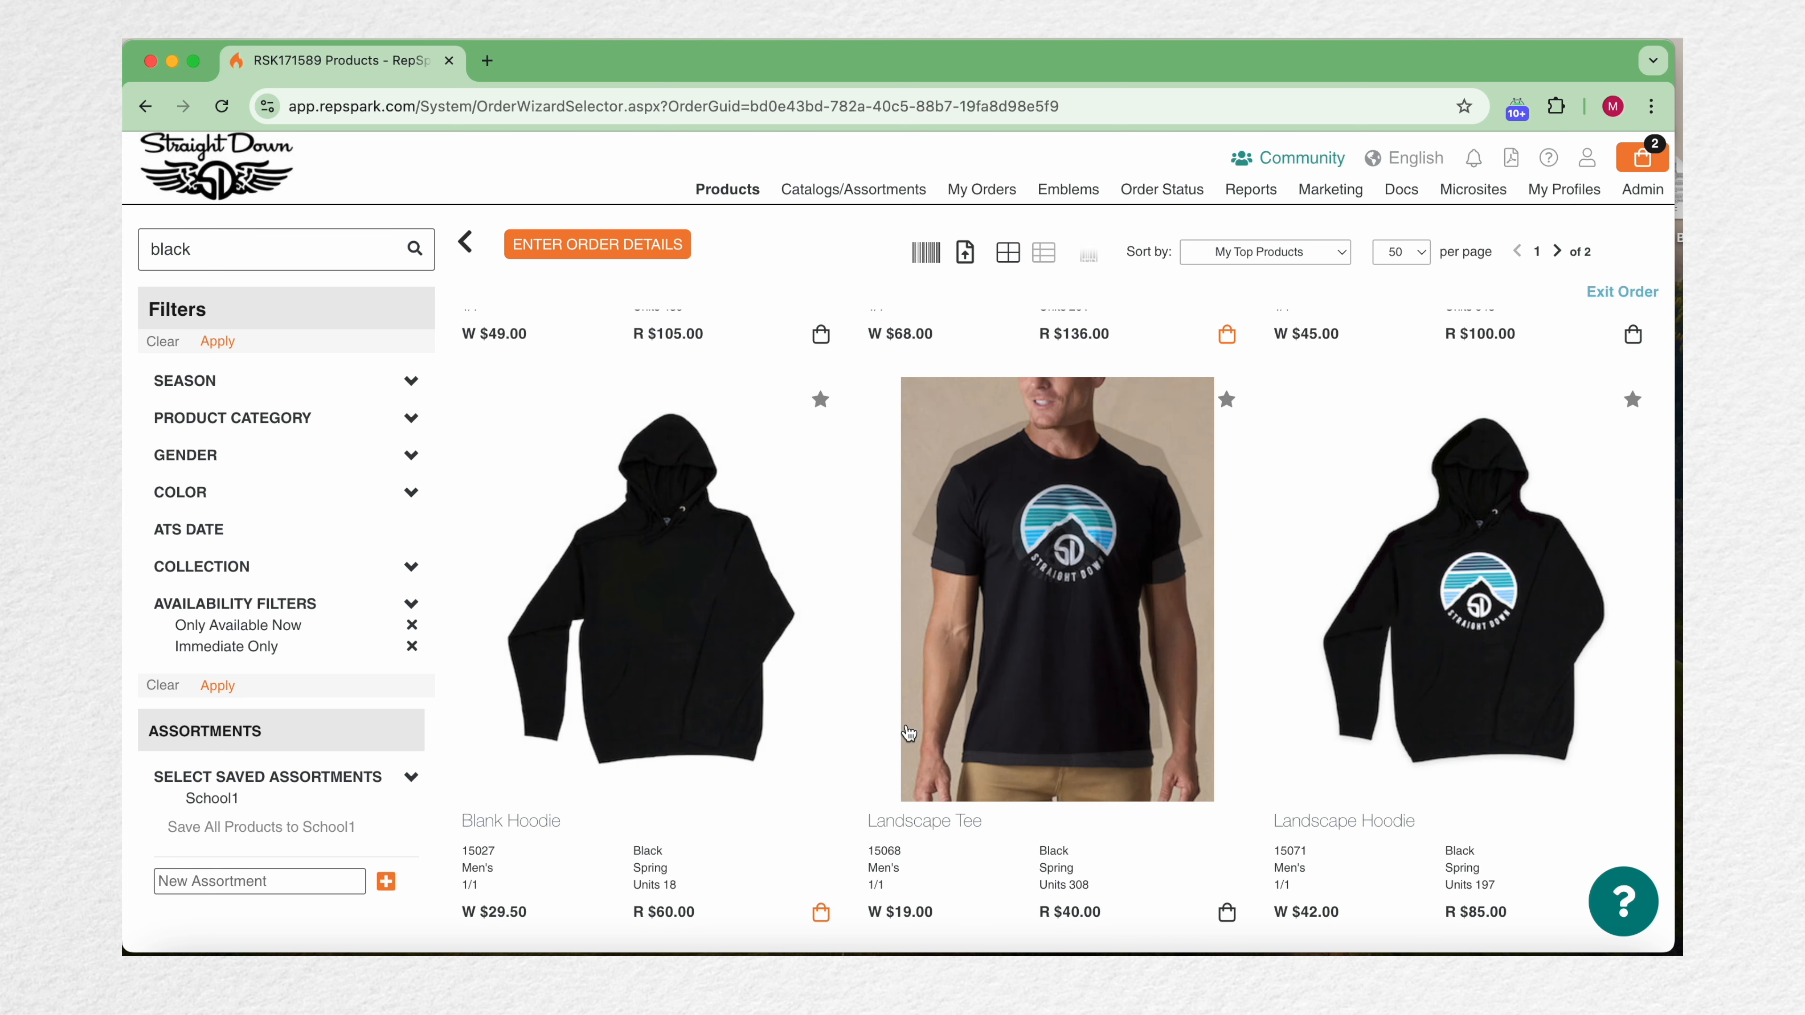
# Step: Add the Victory Classic Shoe, Drake Short and Hero Pant to the cart from the black results
pyautogui.scroll(-14, 961, 699)
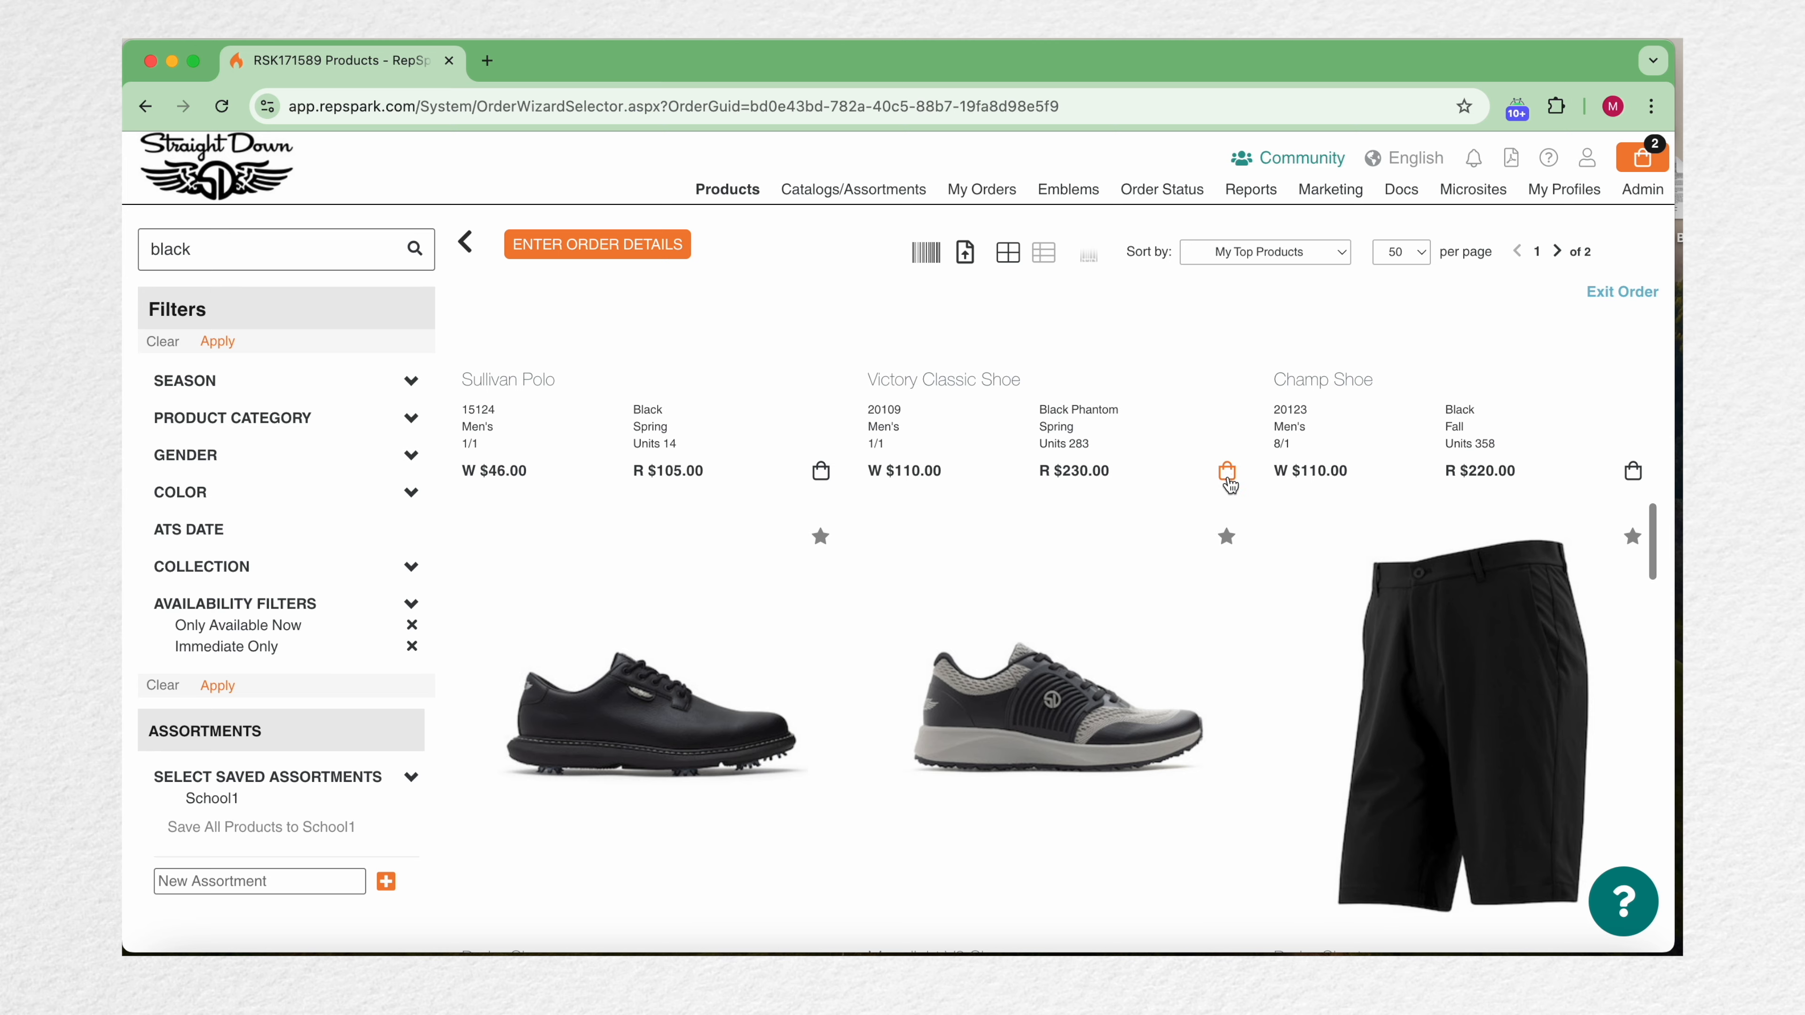
pyautogui.click(1227, 470)
pyautogui.scroll(-7, 1228, 473)
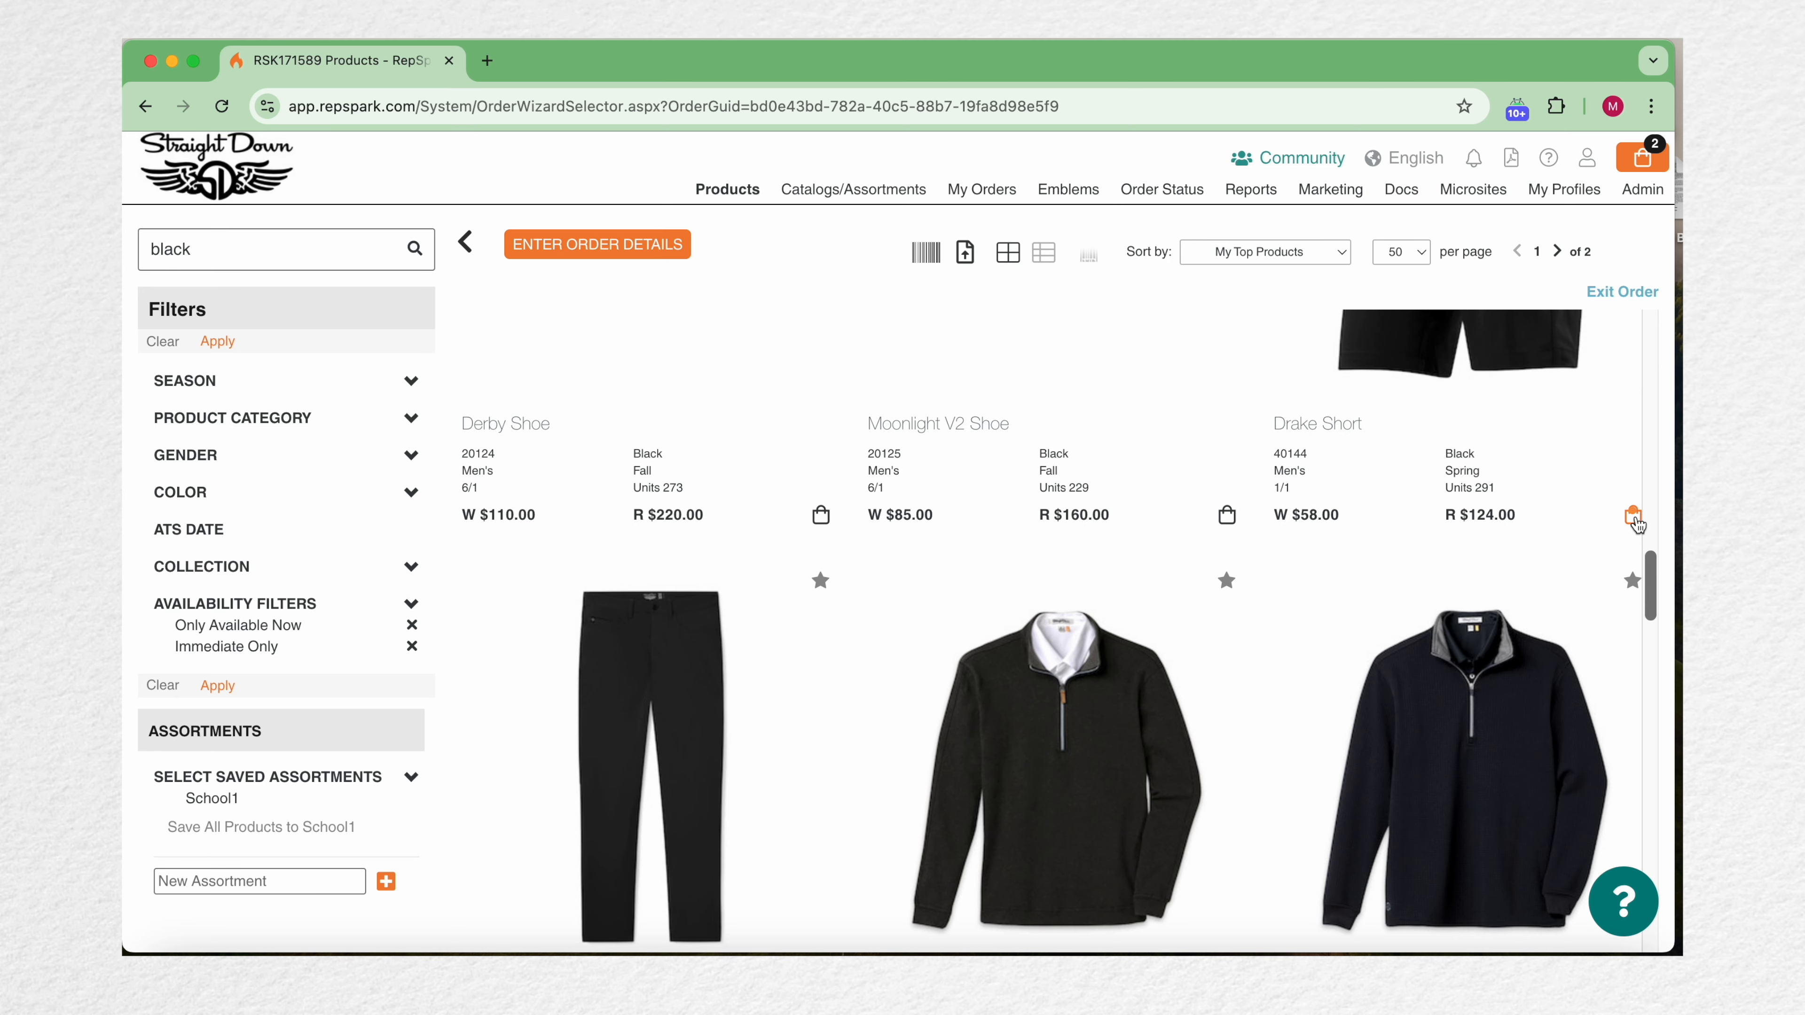
pyautogui.scroll(-5, 879, 689)
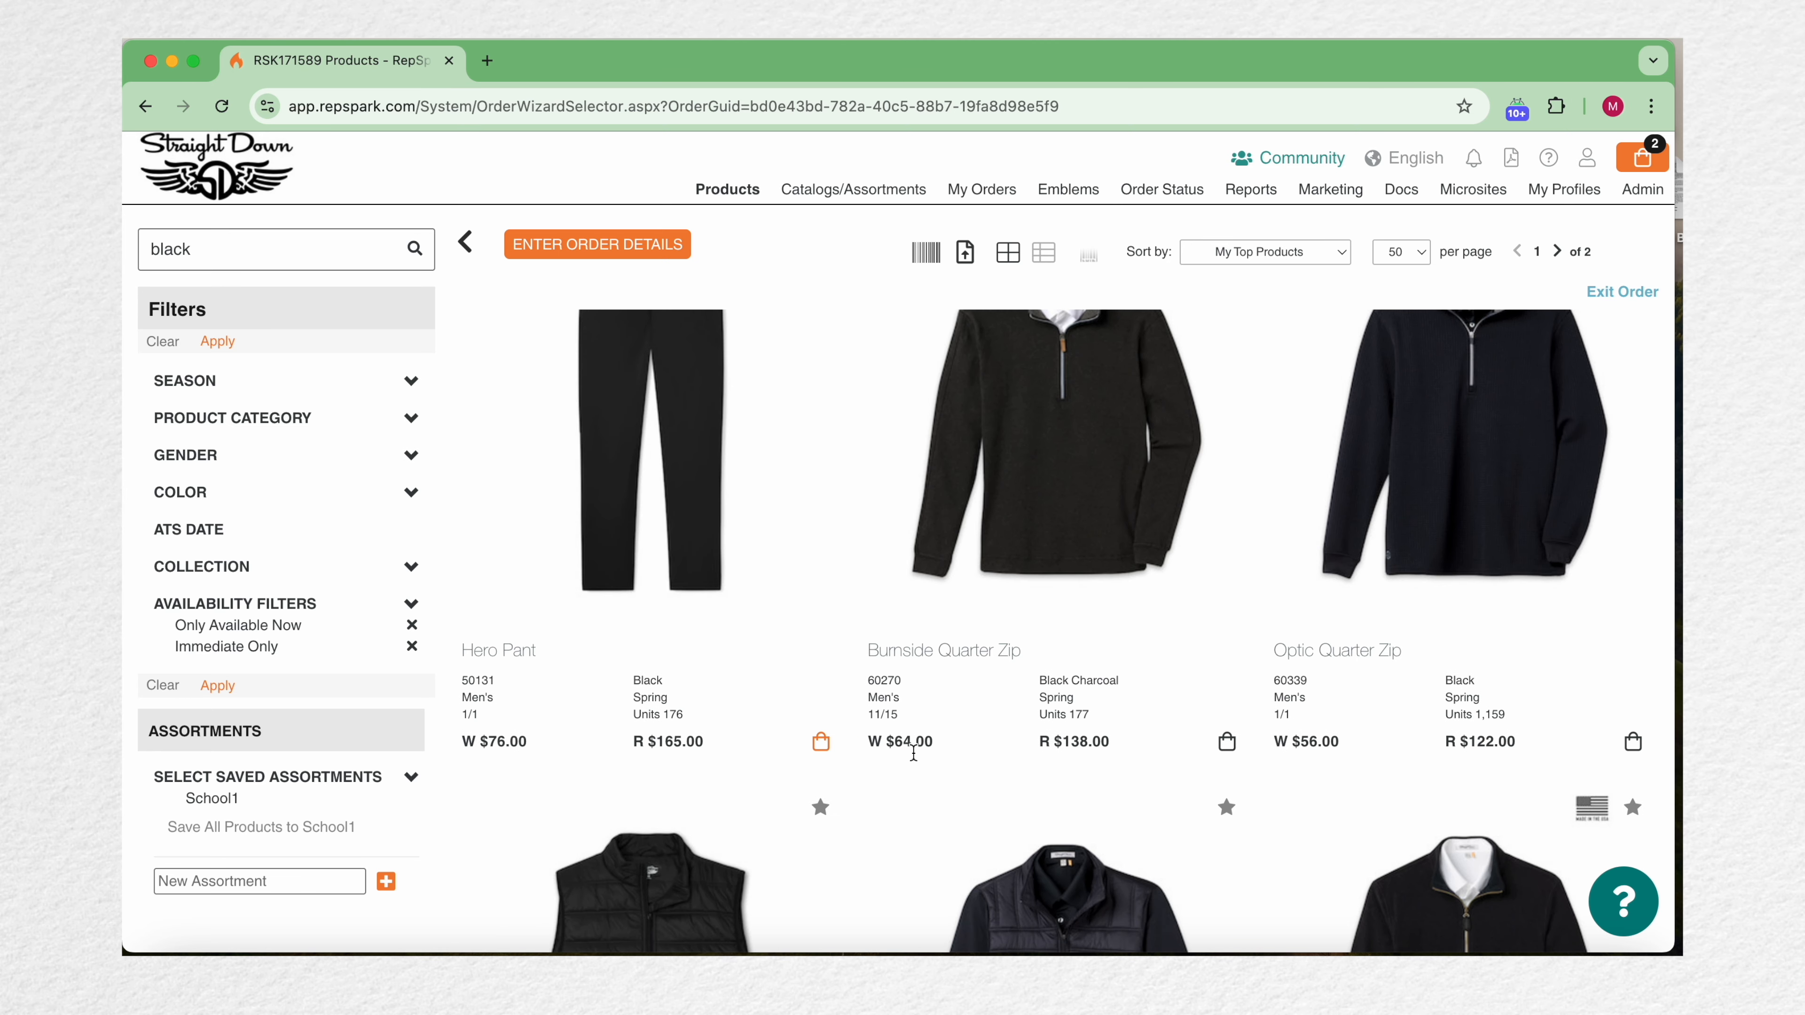
pyautogui.scroll(-7, 826, 718)
pyautogui.click(824, 740)
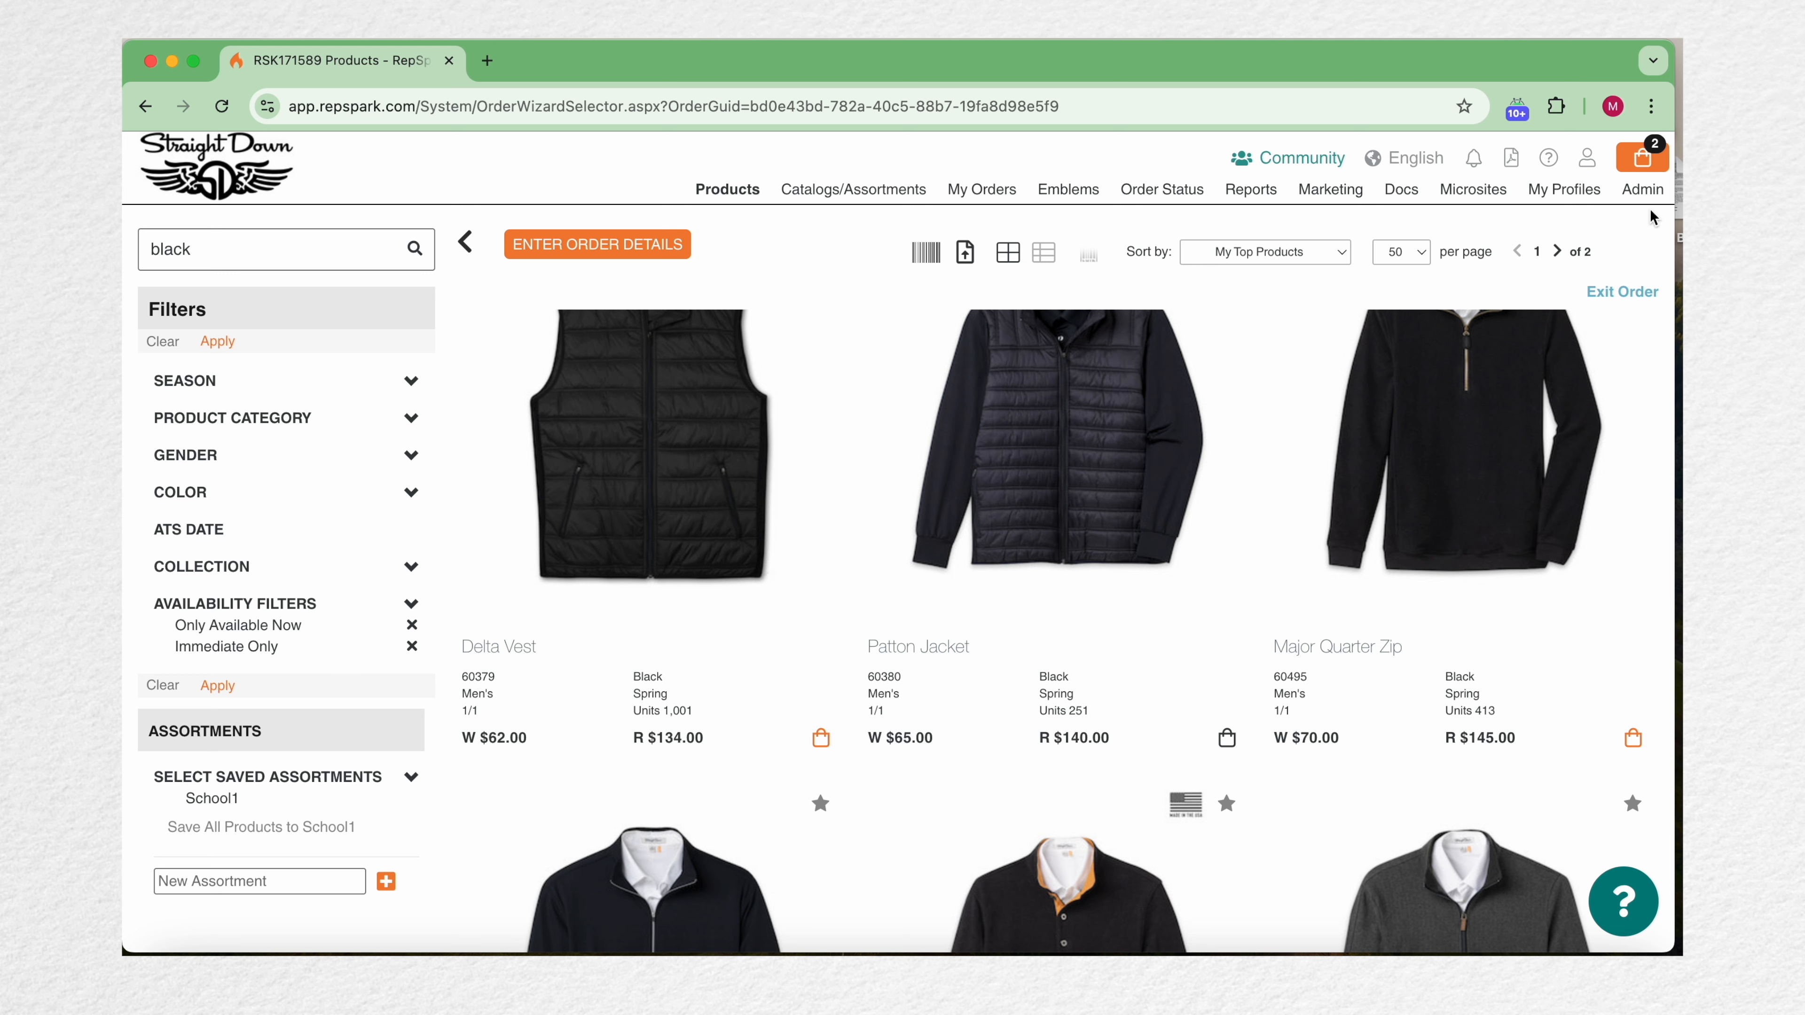
# Step: Open the cart and review the added items and their quantities
pyautogui.click(1643, 173)
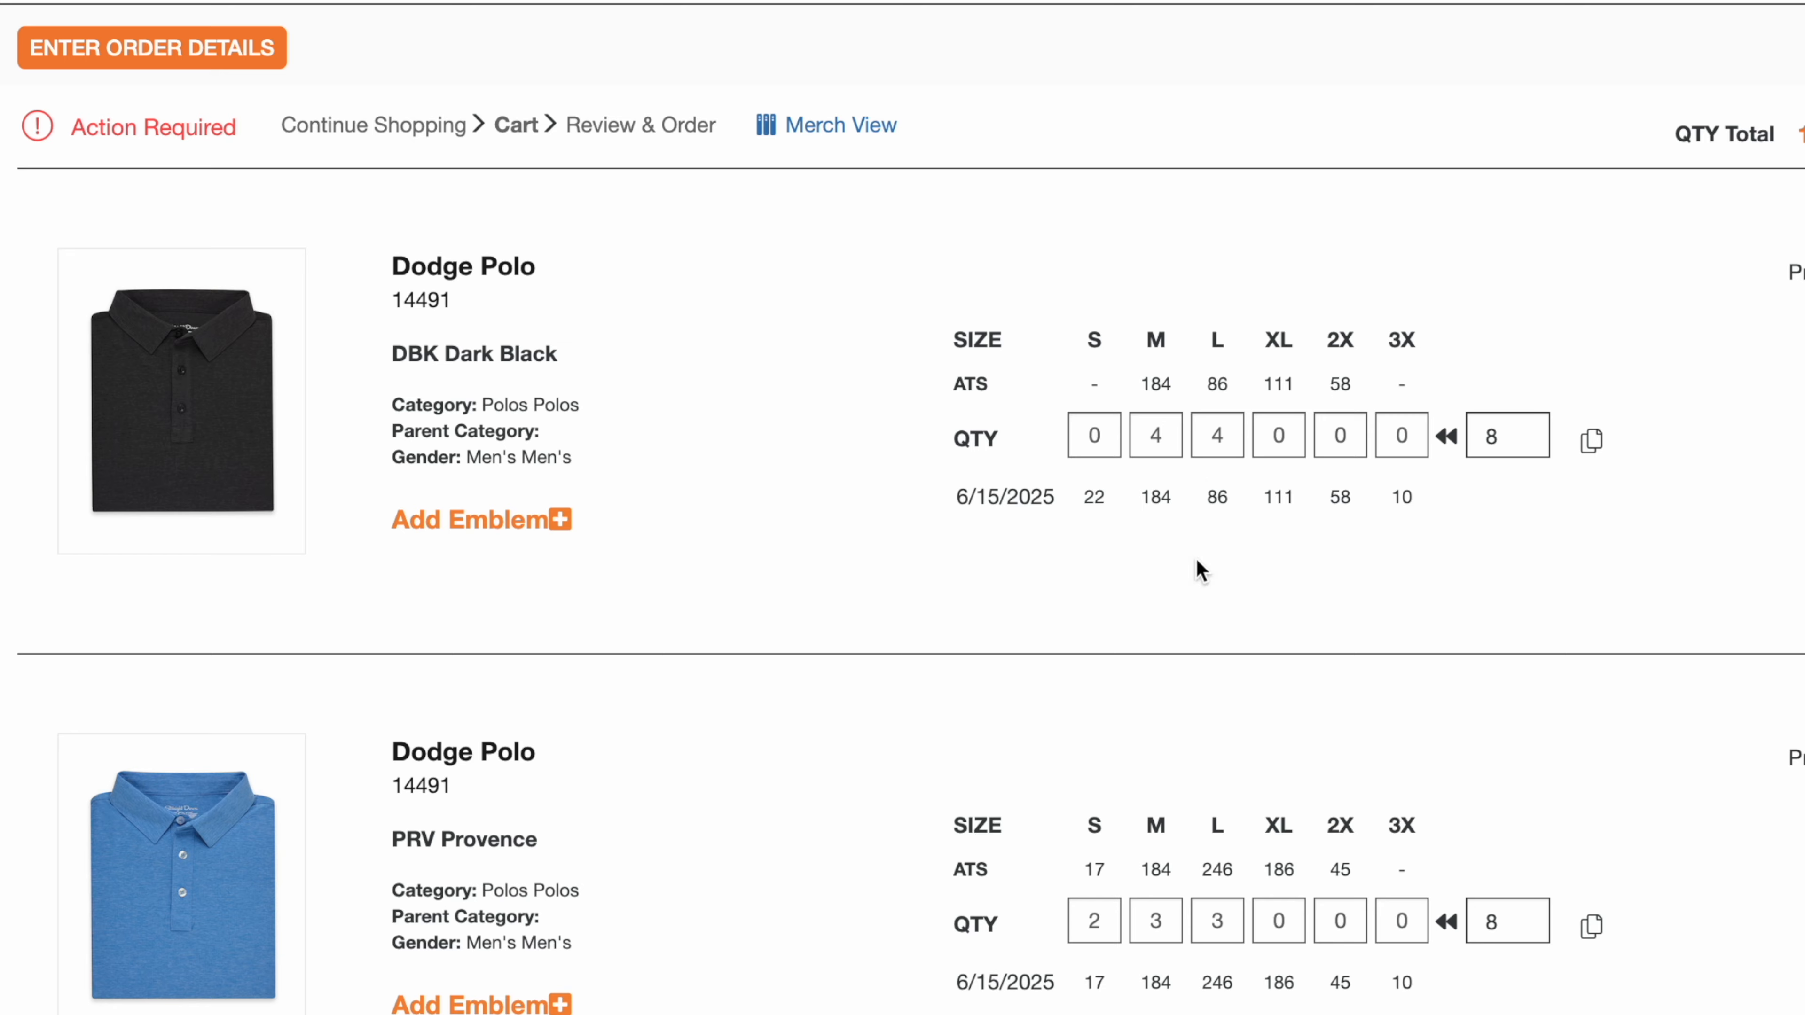
pyautogui.scroll(-10, 1198, 666)
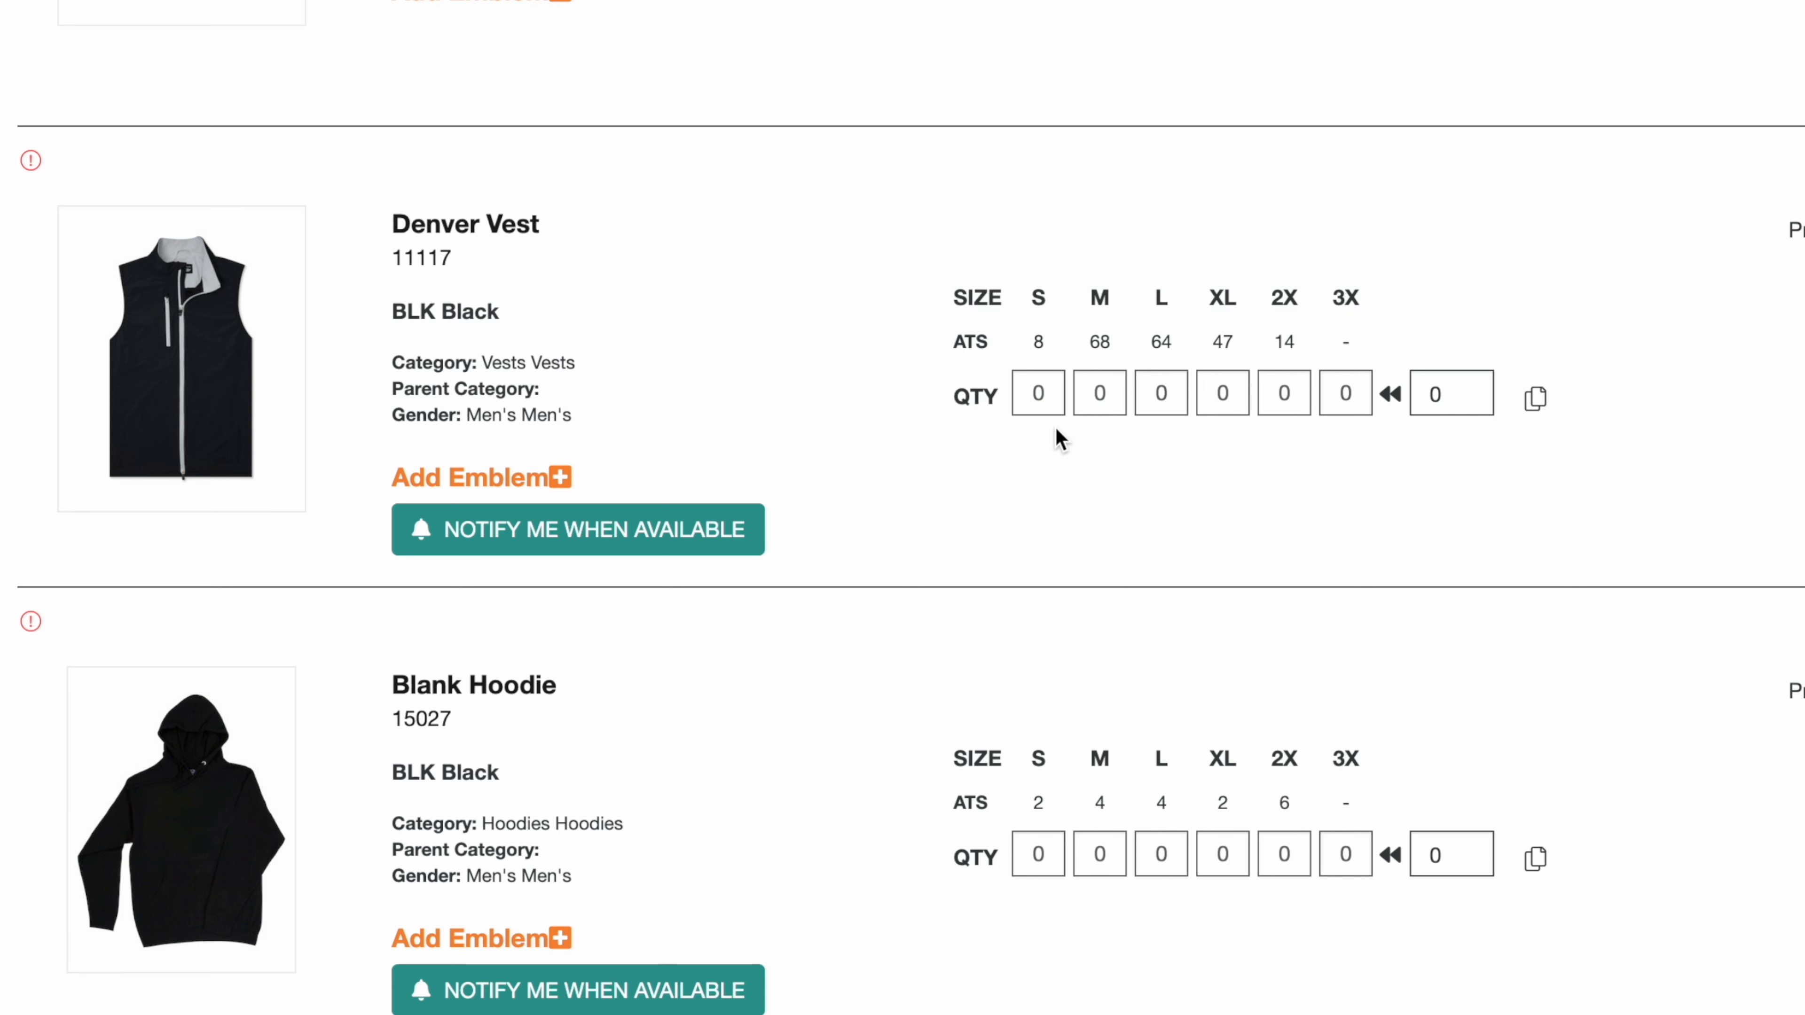
# Step: Enter Denver Vest quantities of 1 S, 2 M, 3 L, 2 XL and 1 2X
pyautogui.click(1041, 396)
pyautogui.write('1')
pyautogui.press('Tab')
pyautogui.write('2')
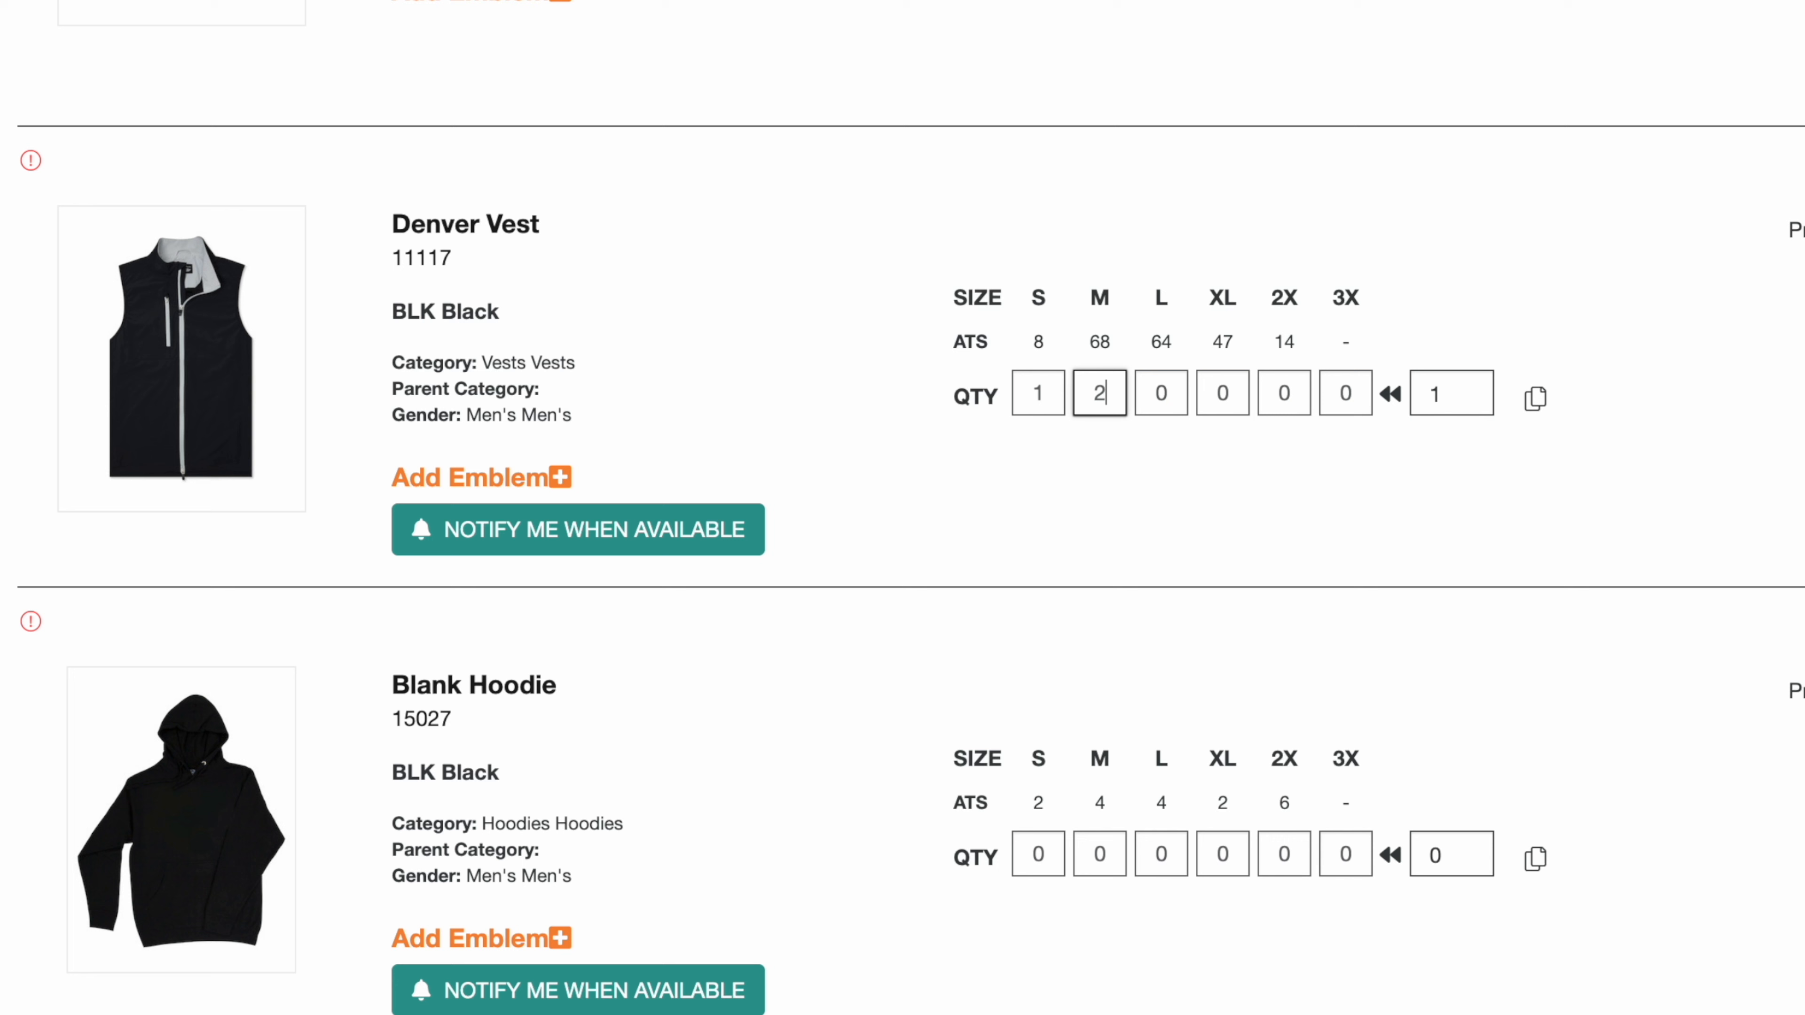
pyautogui.press('Tab')
pyautogui.write('3')
pyautogui.press('Tab')
pyautogui.write('2')
pyautogui.press('Tab')
pyautogui.click(1098, 475)
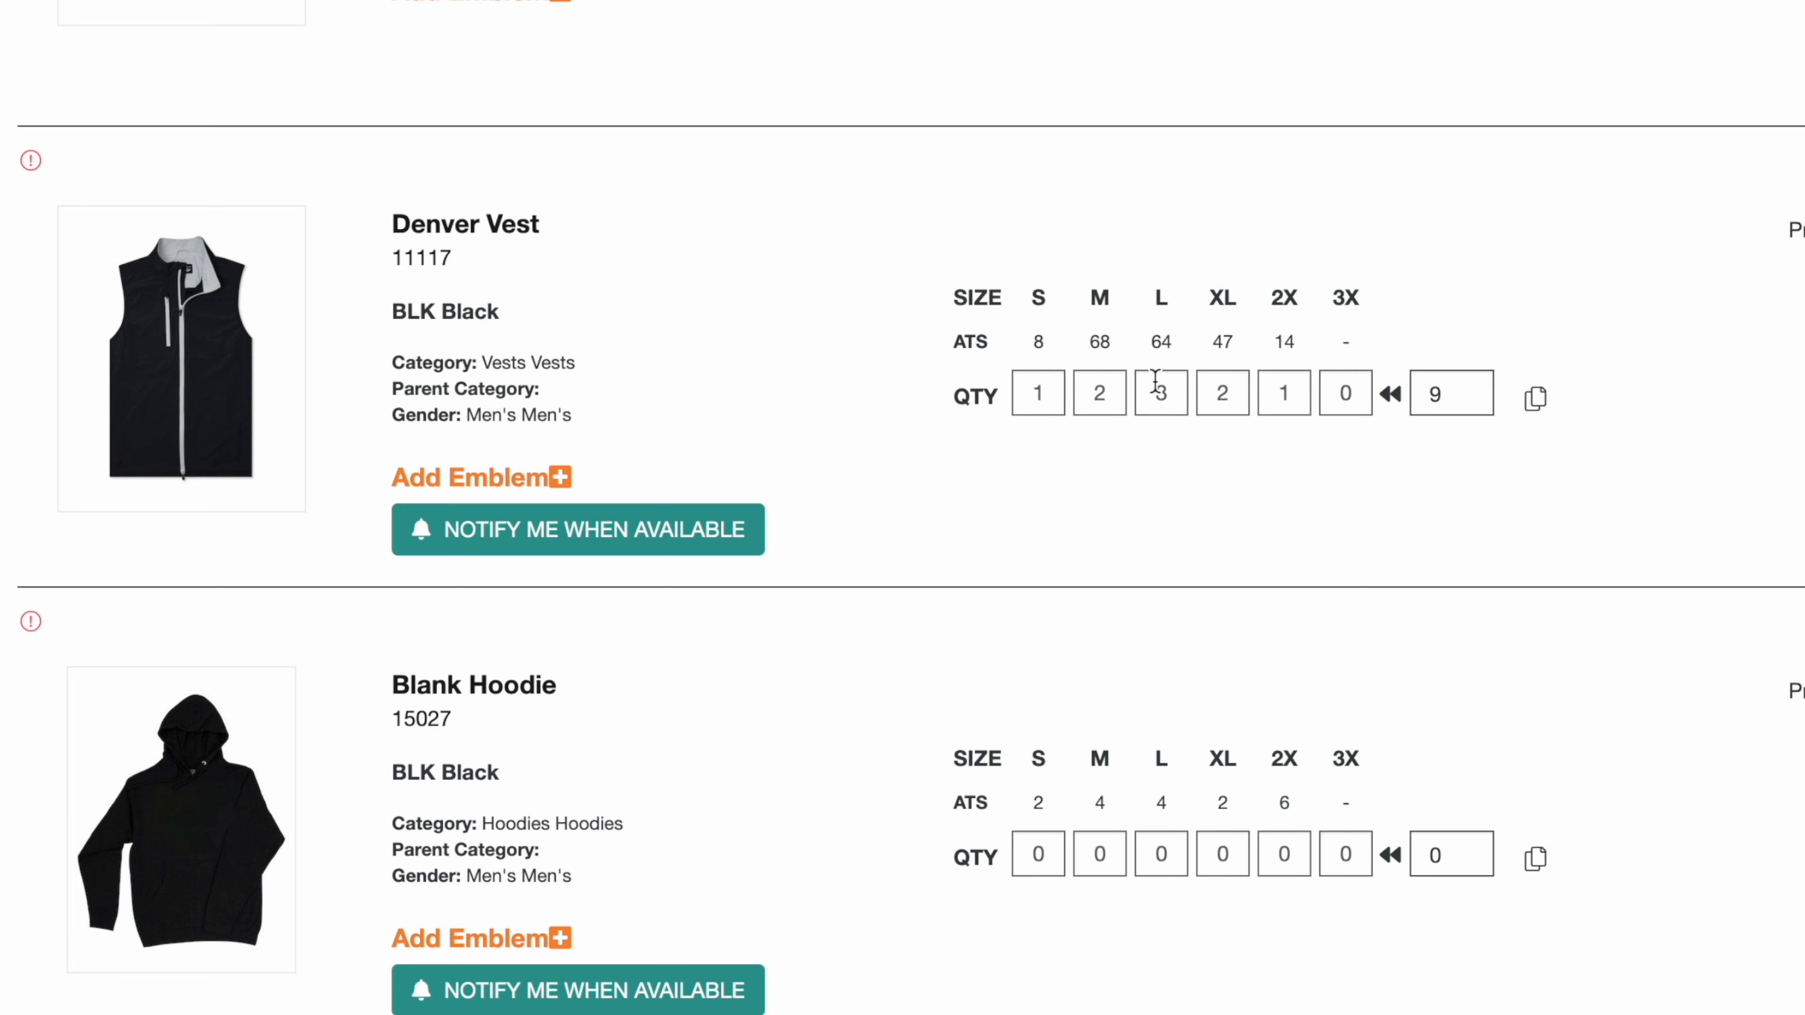
# Step: Set the Denver Vest total to 20 and distribute it across the sizes, then close the copy options
pyautogui.click(1464, 397)
pyautogui.write('20')
pyautogui.click(1391, 396)
pyautogui.click(1534, 398)
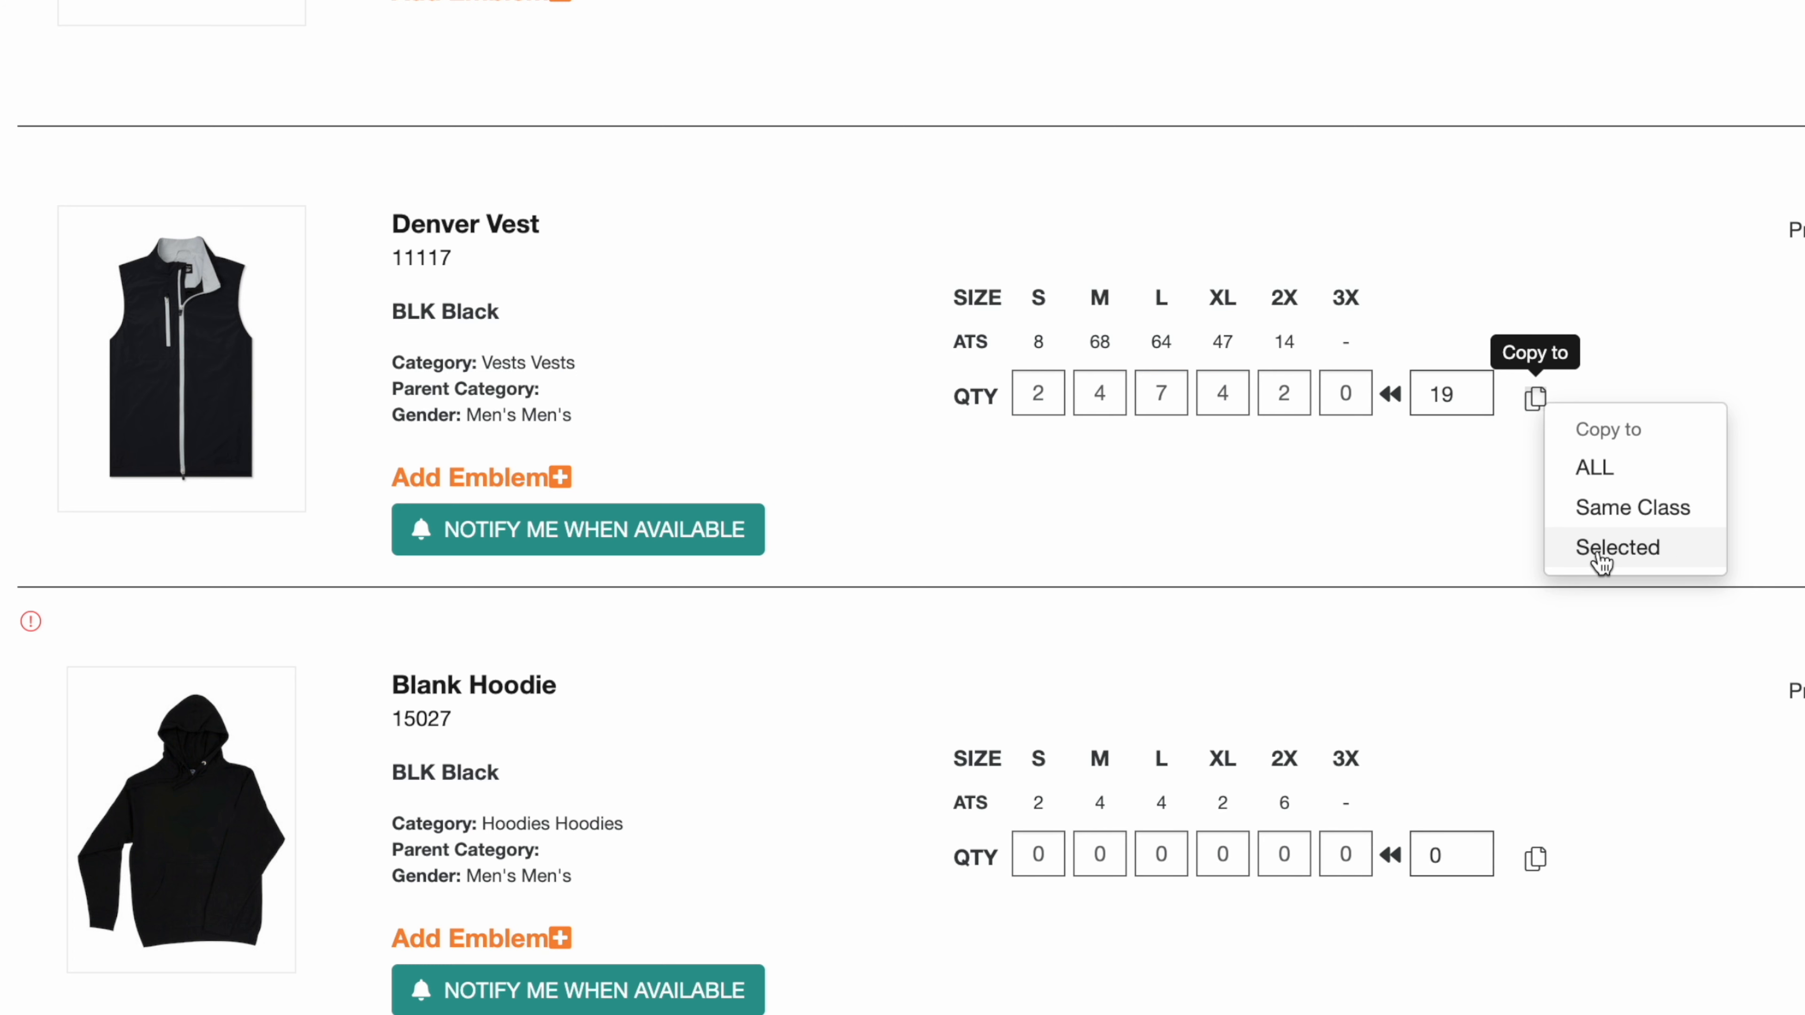
pyautogui.click(1444, 587)
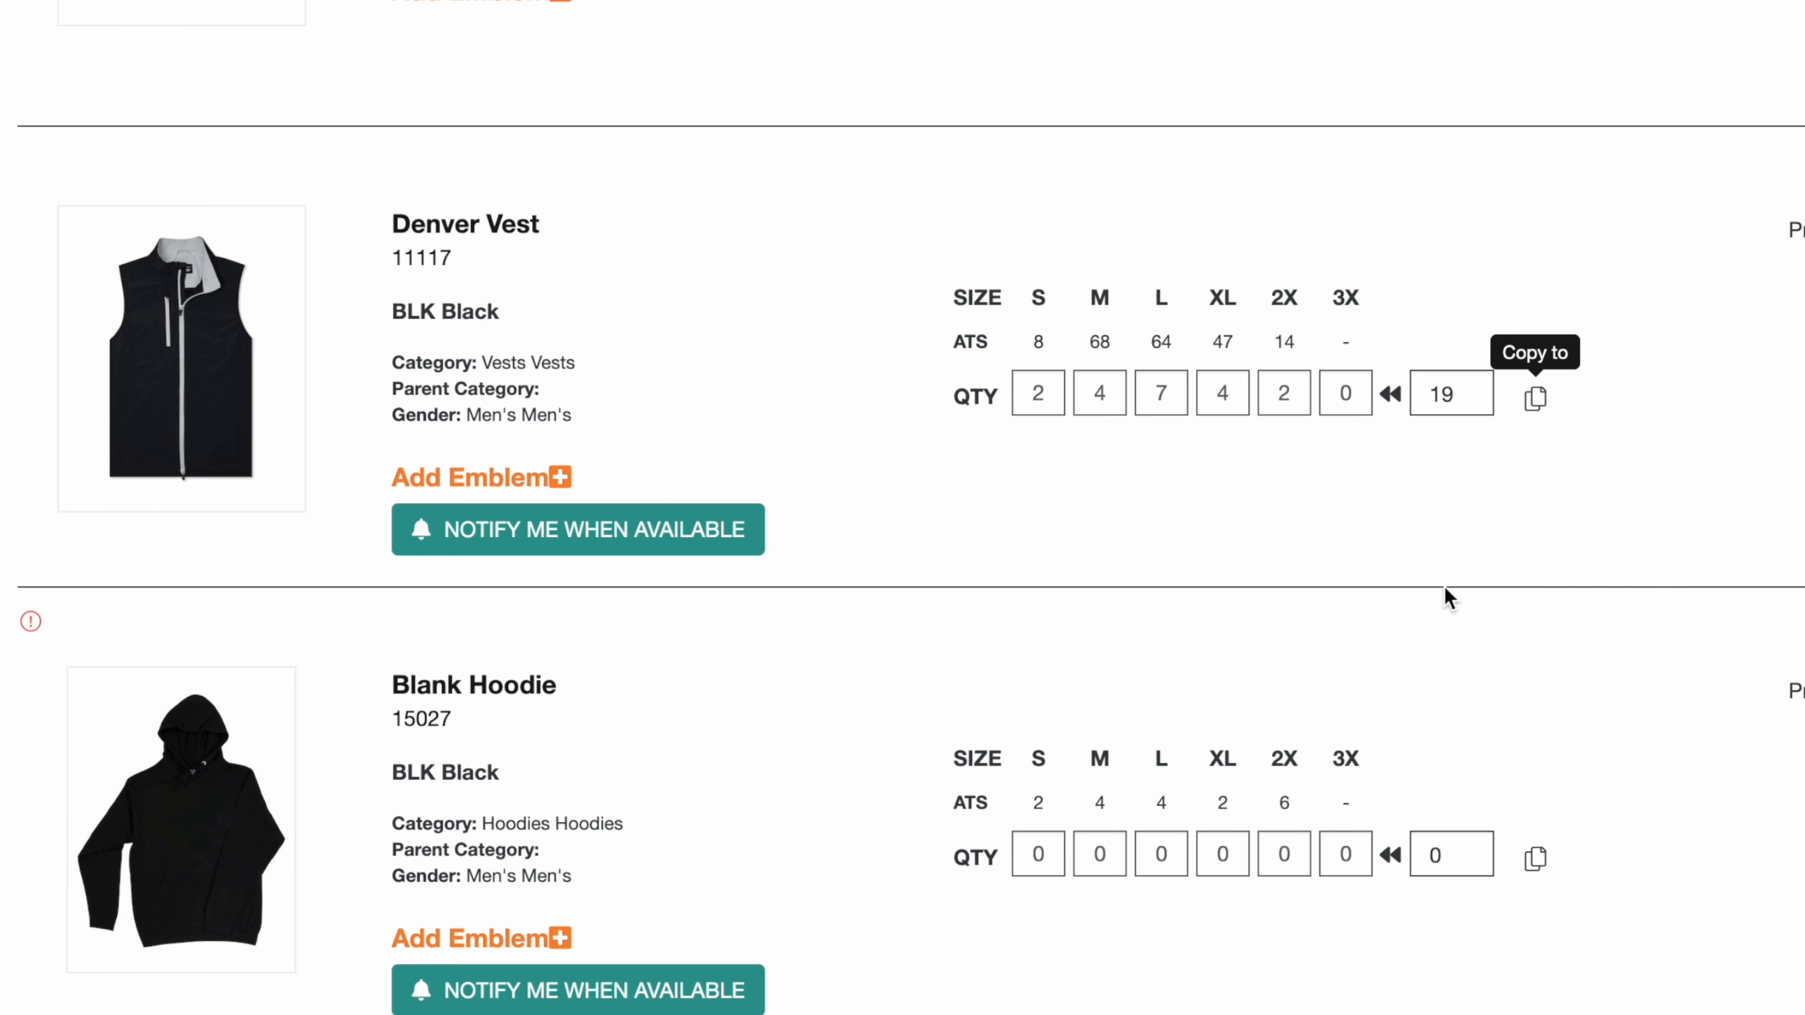
# Step: Enter 5 M and 5 L for the Blank Hoodie
pyautogui.scroll(-8, 1447, 597)
pyautogui.click(1100, 281)
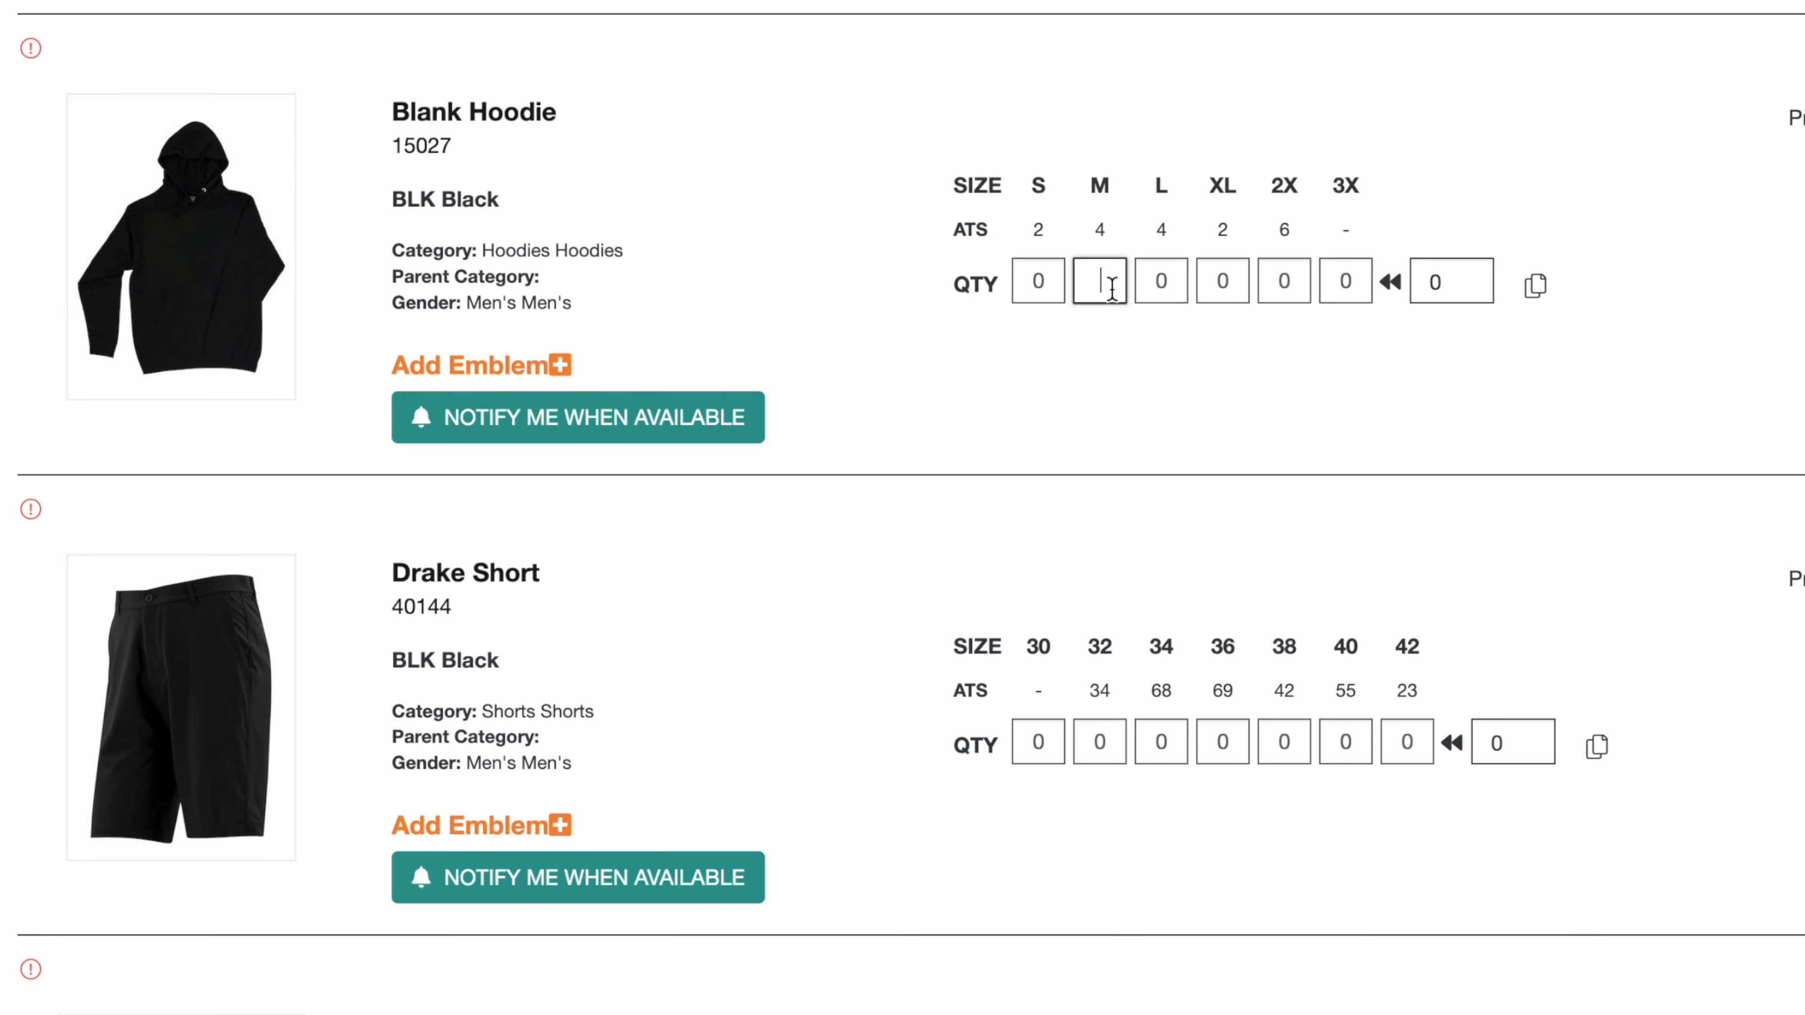
pyautogui.write('5')
pyautogui.press('Tab')
pyautogui.write('5')
pyautogui.click(1116, 313)
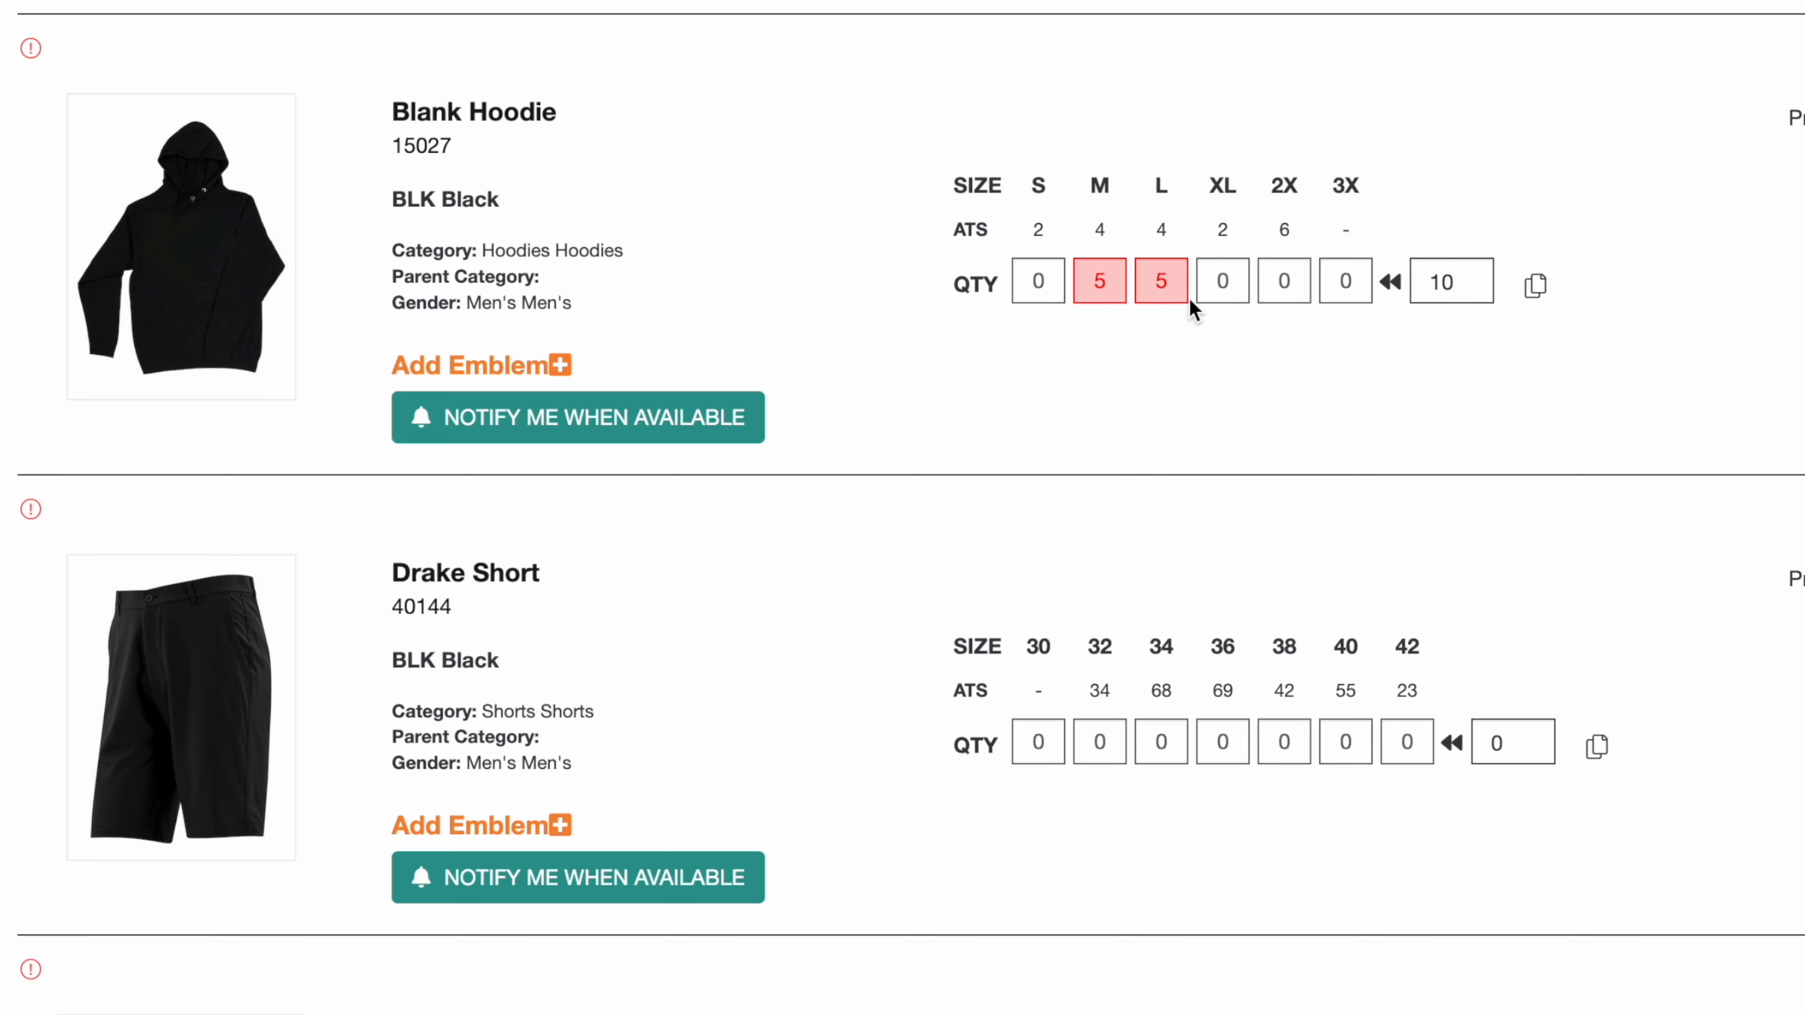
# Step: Lower the Blank Hoodie's M and L quantities to 2 each
pyautogui.click(1113, 281)
pyautogui.press('BackSpace')
pyautogui.write('2')
pyautogui.press('Tab')
pyautogui.write('2')
pyautogui.press('Tab')
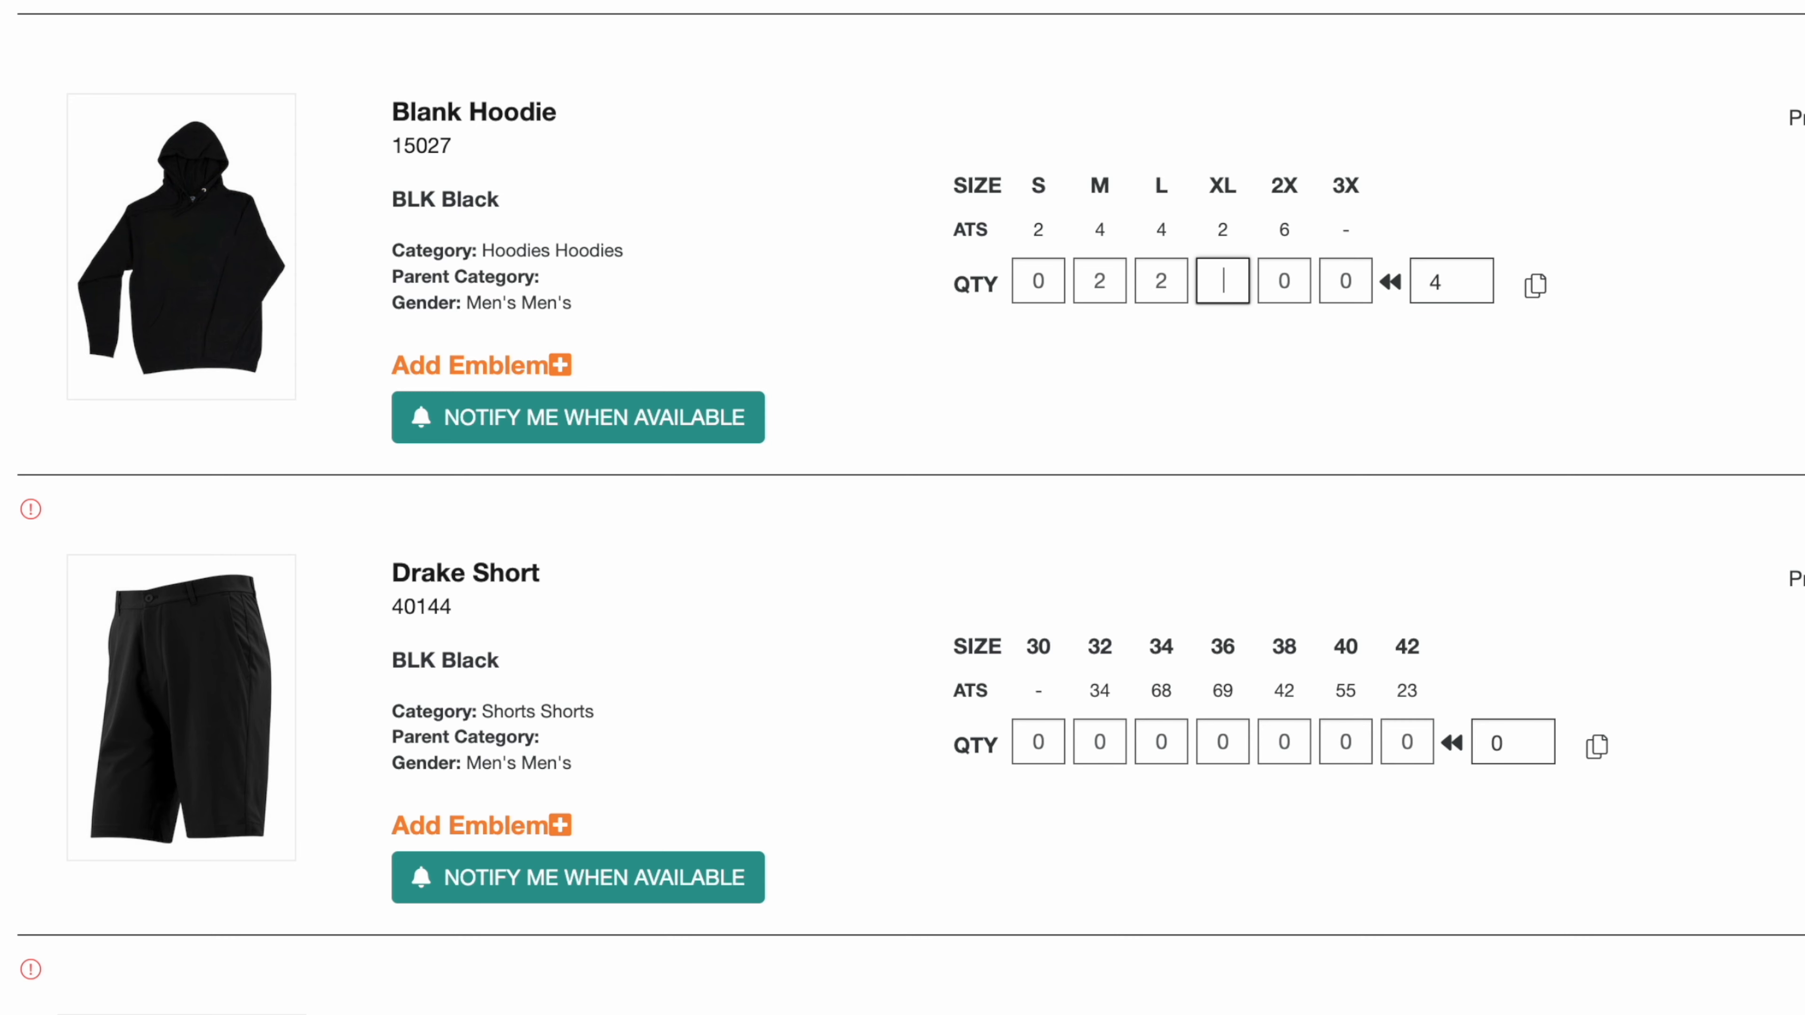
pyautogui.click(1210, 470)
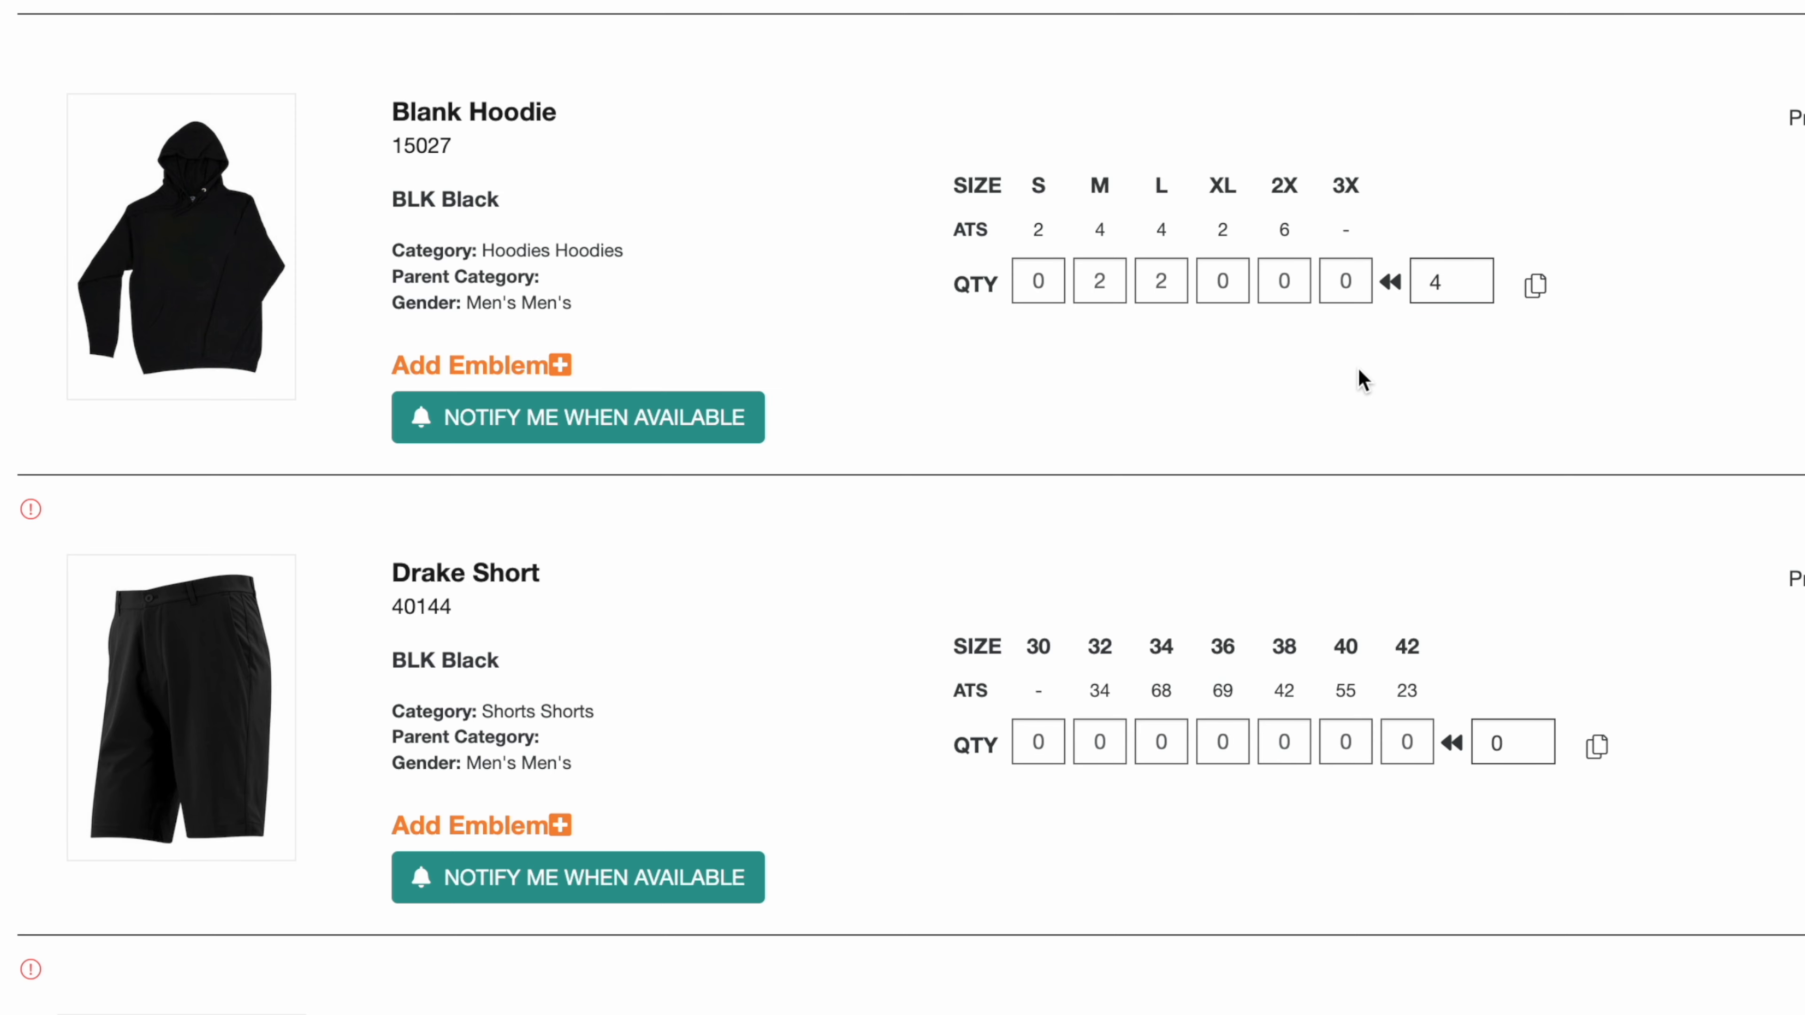
# Step: Enter Drake Short quantities of 1 in 32, 2 in 34, 2 in 36, 1 in 38 and 1 in 40
pyautogui.scroll(-5, 1358, 426)
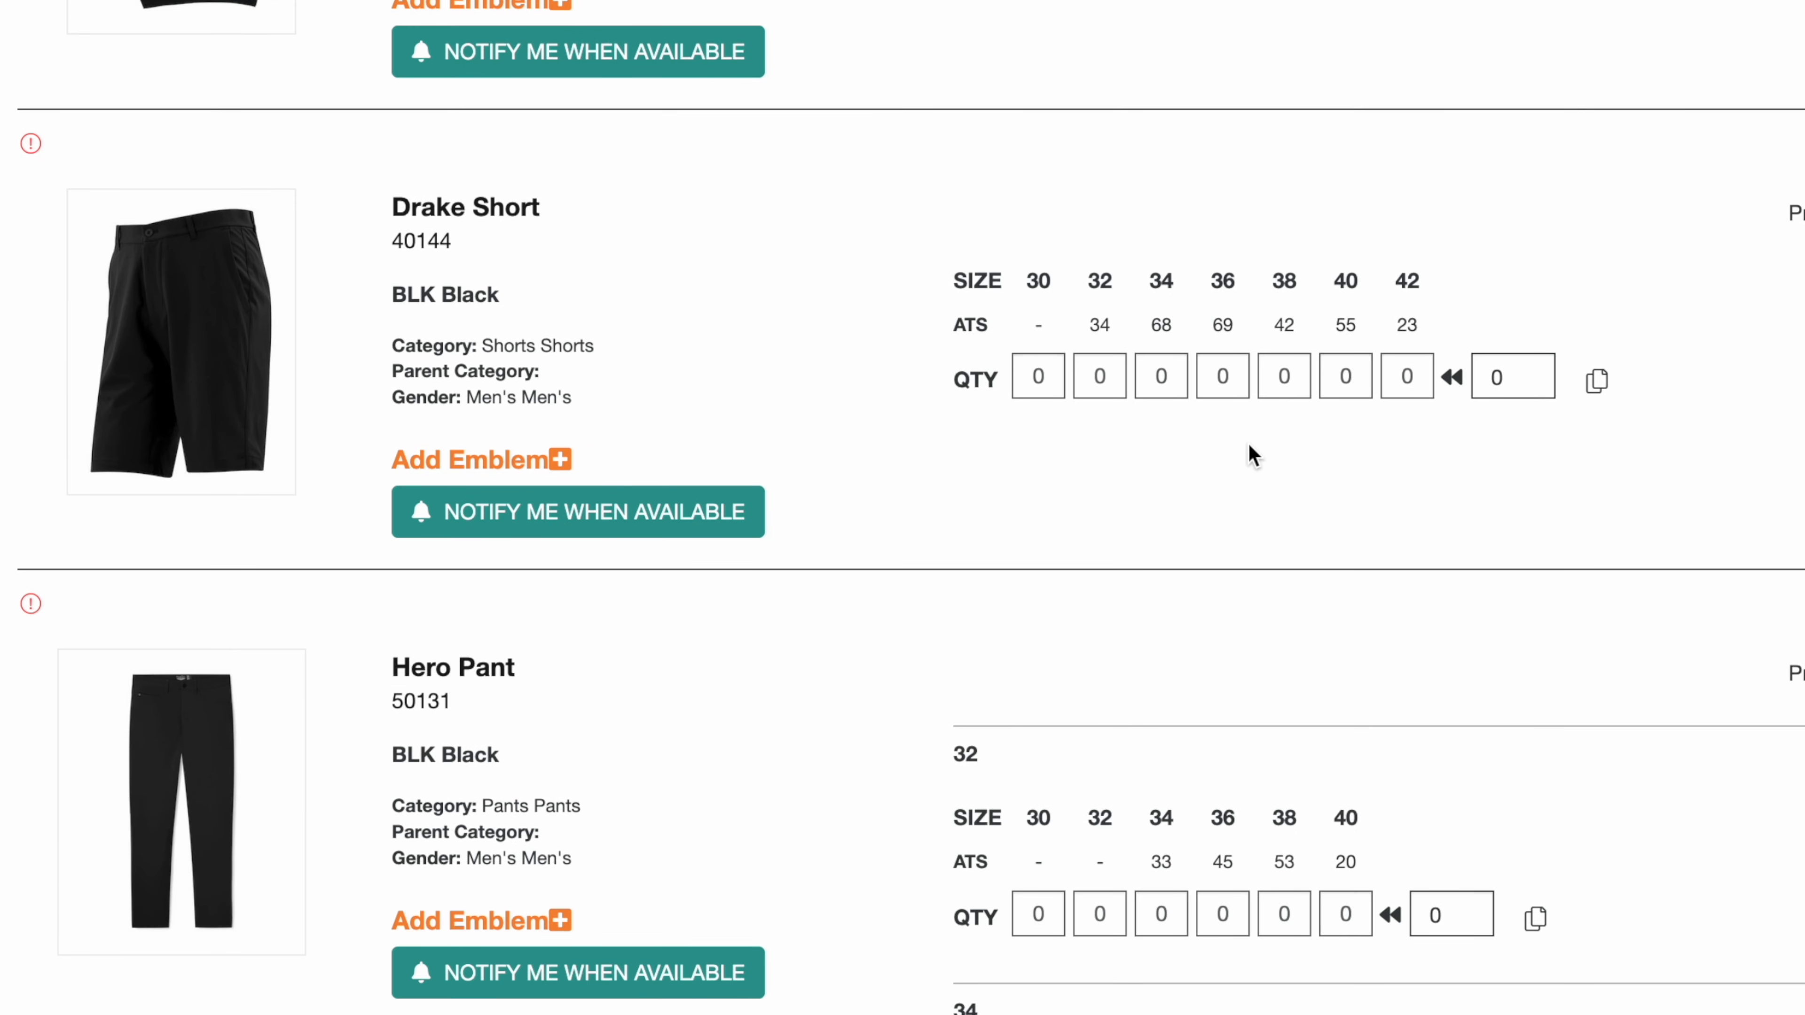
pyautogui.click(1106, 372)
pyautogui.write('1')
pyautogui.press('Tab')
pyautogui.write('2')
pyautogui.press('Tab')
pyautogui.write('2')
pyautogui.press('Tab')
pyautogui.write('1')
pyautogui.press('Tab')
pyautogui.write('1')
pyautogui.click(1252, 466)
# Step: Set the Drake Short total to 30 and distribute it across the sizes
pyautogui.click(1534, 386)
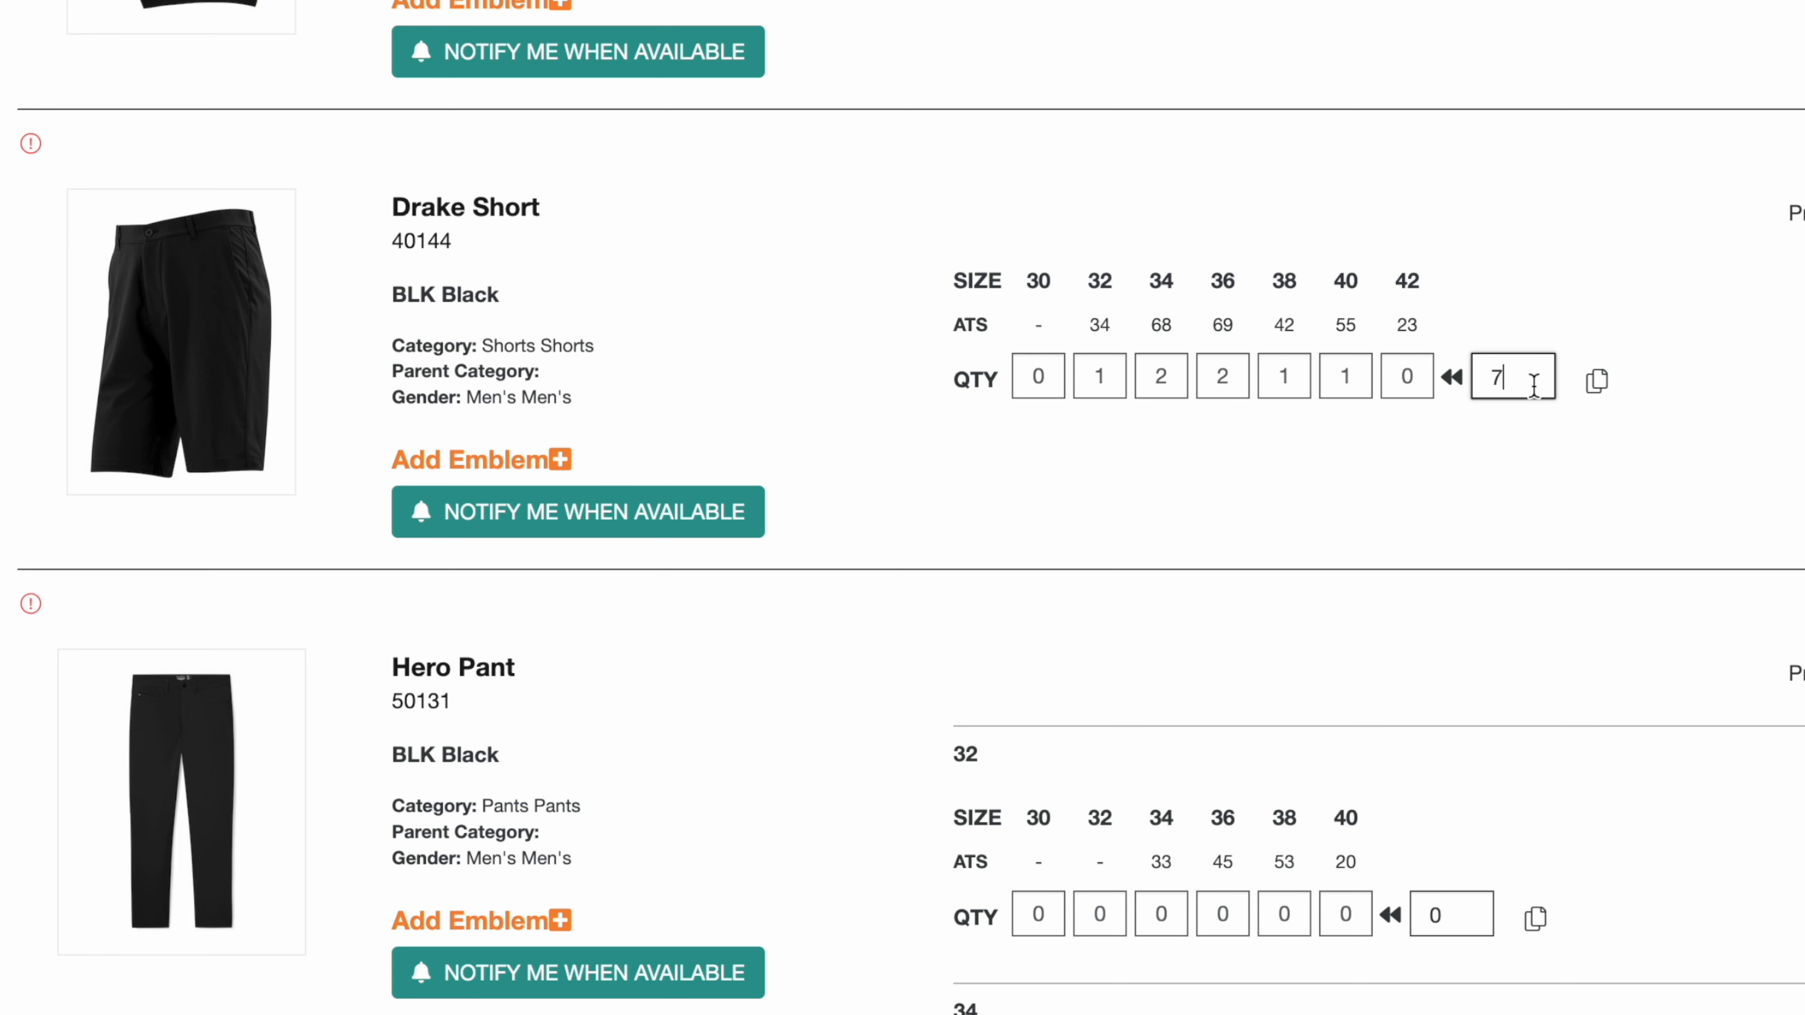
pyautogui.press('BackSpace')
pyautogui.write('30')
pyautogui.click(1452, 377)
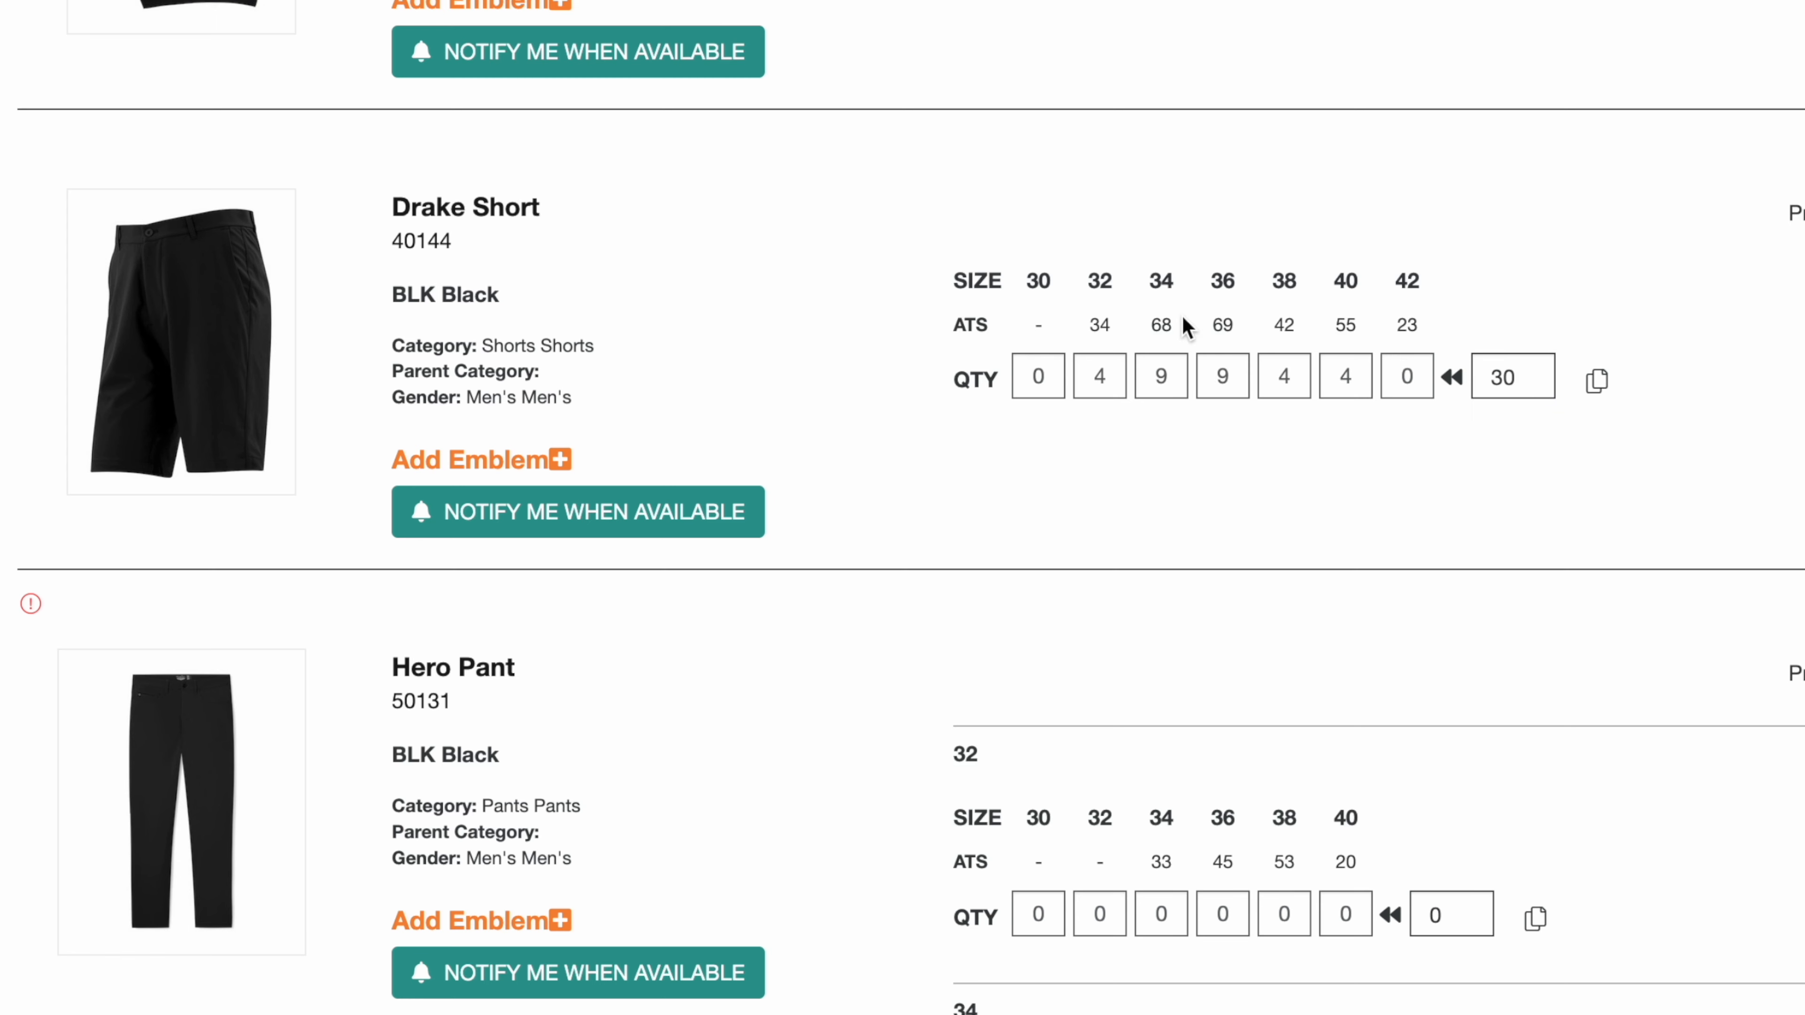
# Step: Examine the Hero Pant's inseam size rows and quantity fields
pyautogui.scroll(-5, 1318, 434)
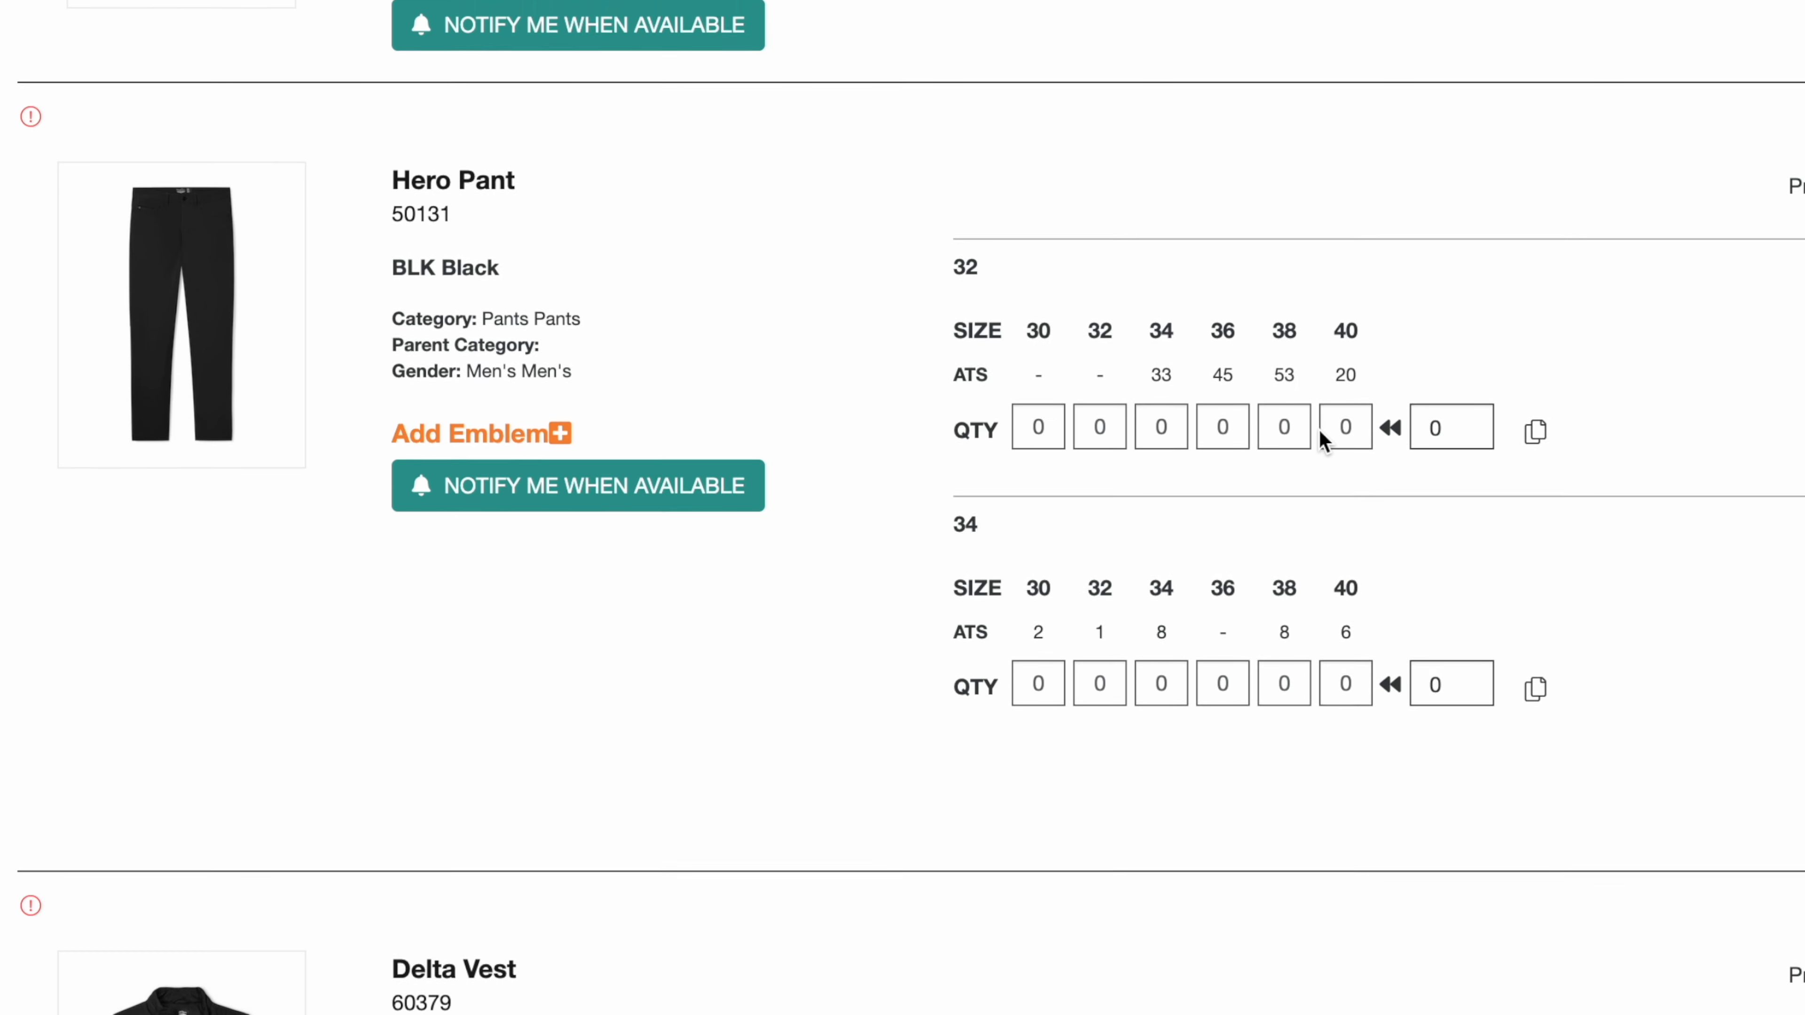
pyautogui.scroll(-1, 1318, 428)
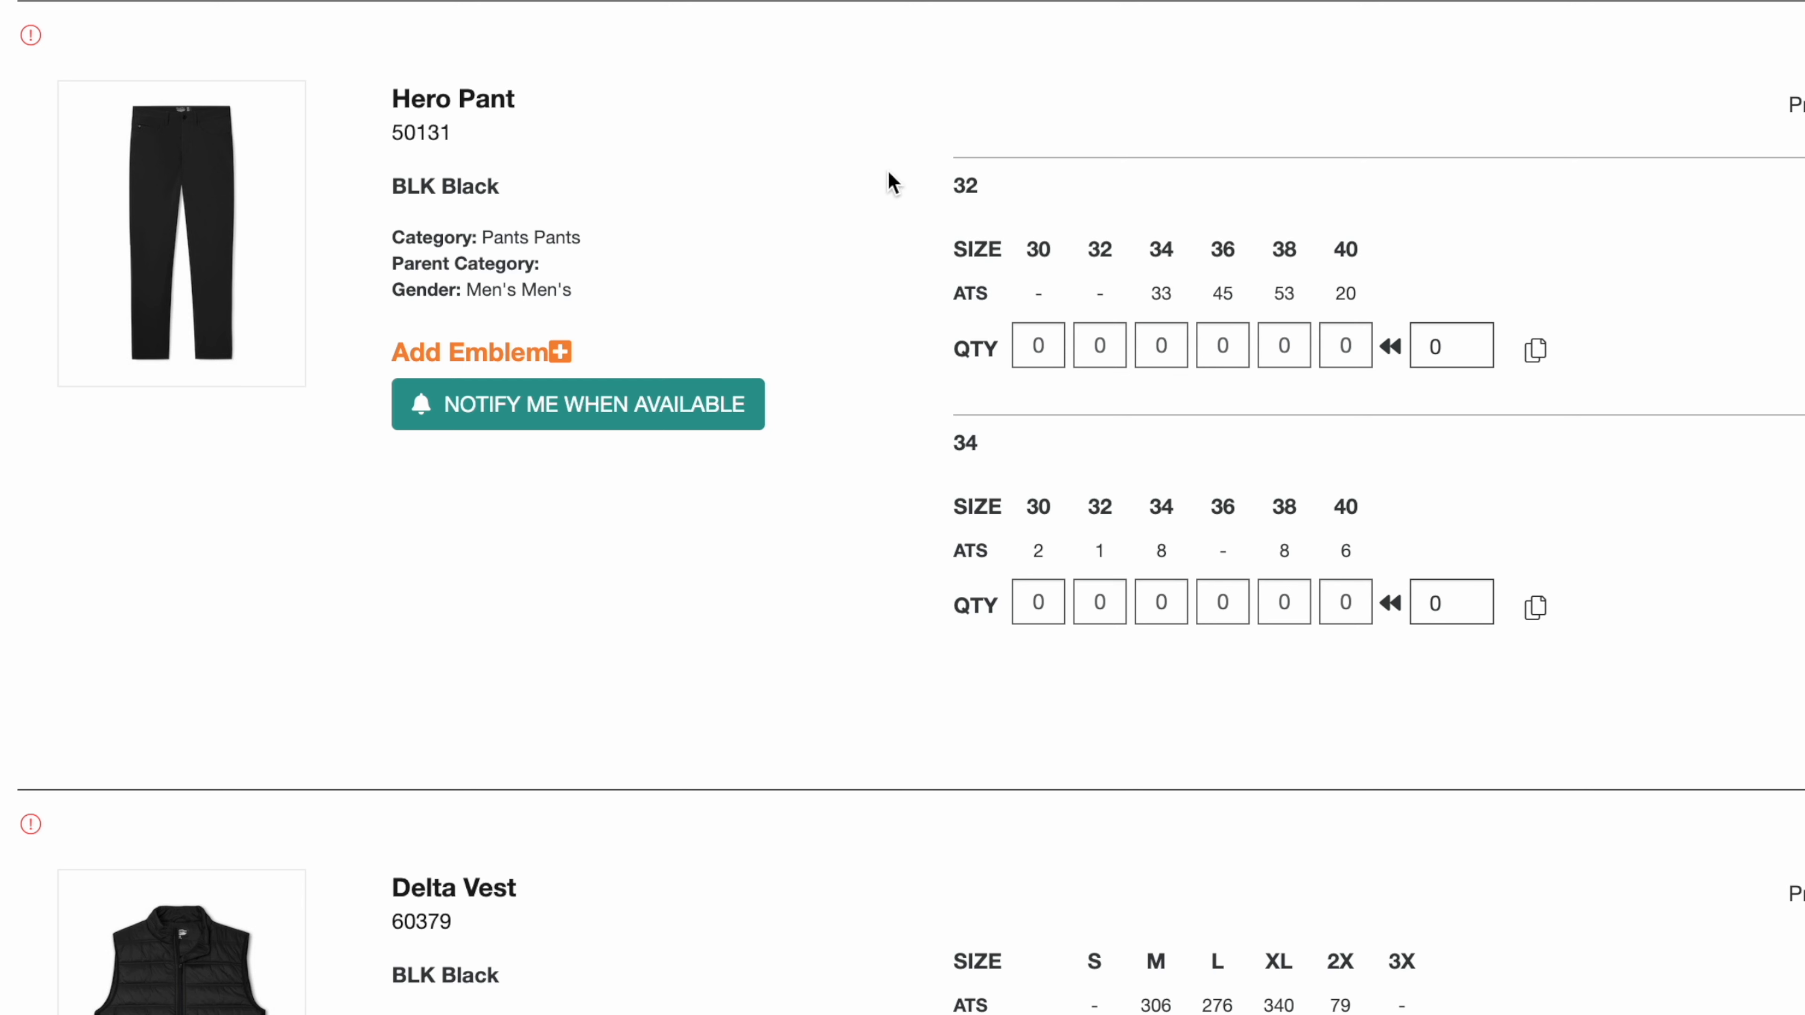
pyautogui.moveTo(1013, 210); pyautogui.dragTo(955, 193)
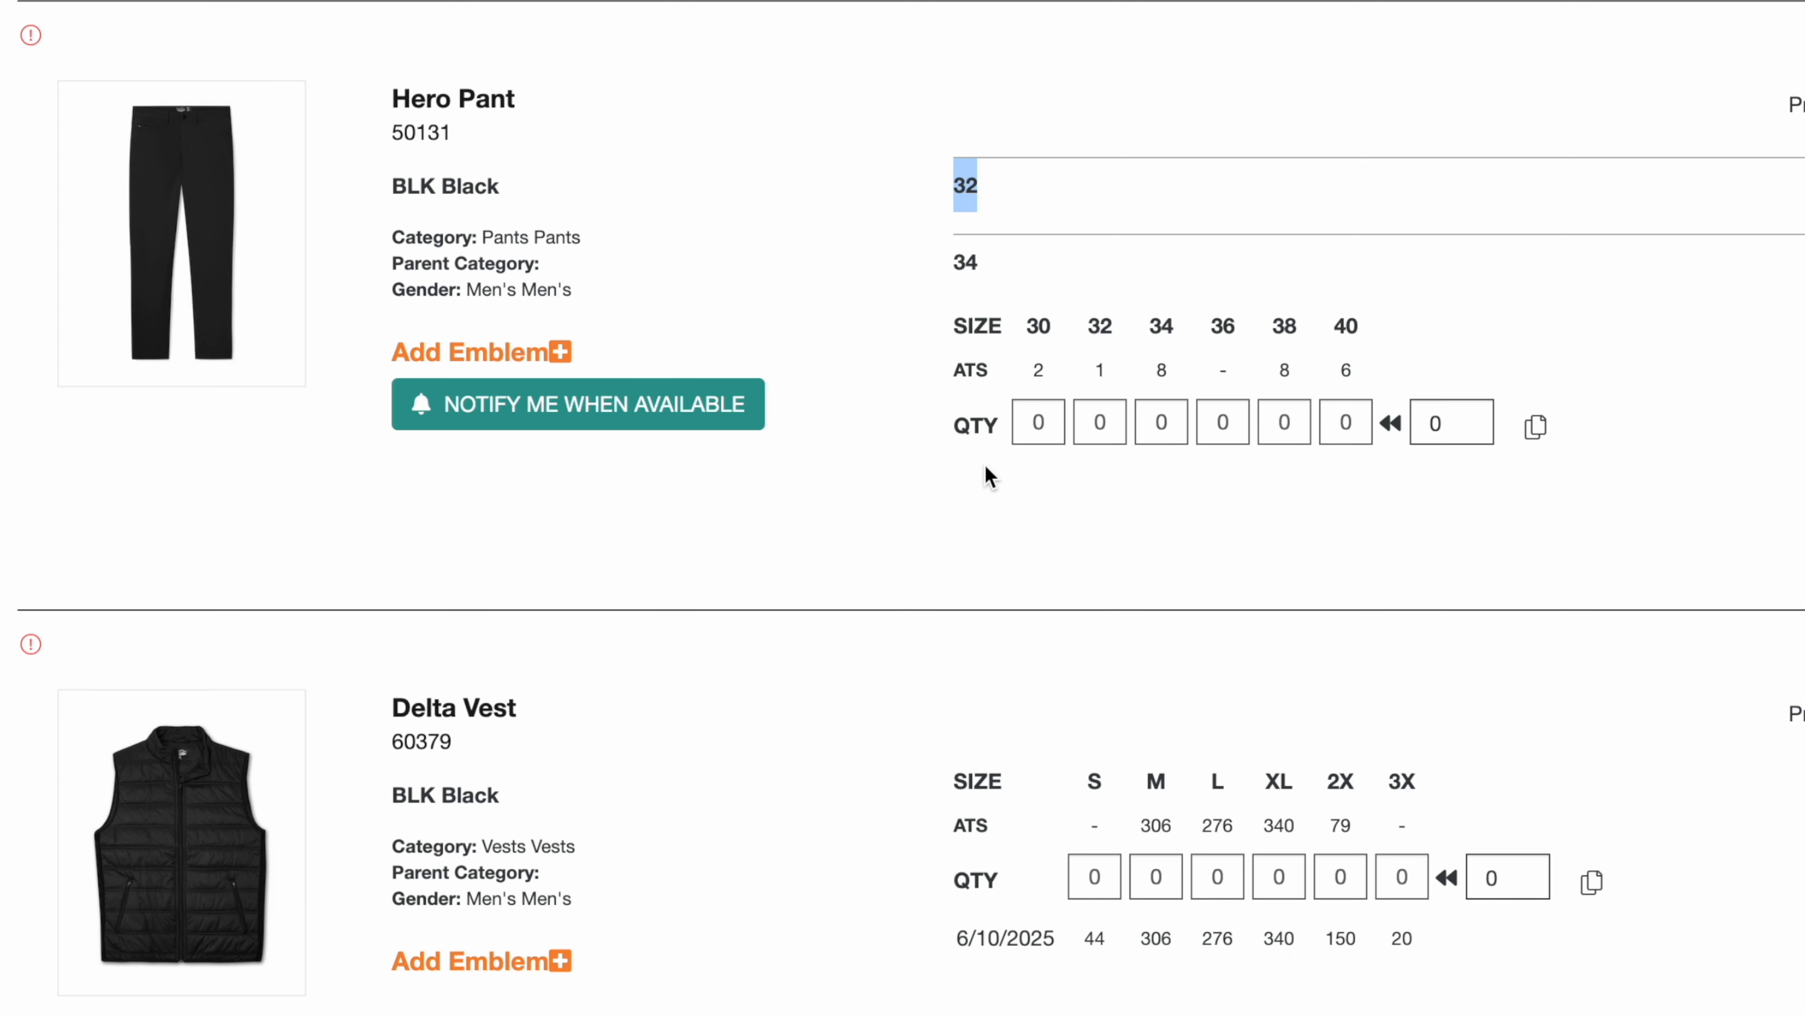
pyautogui.click(1012, 558)
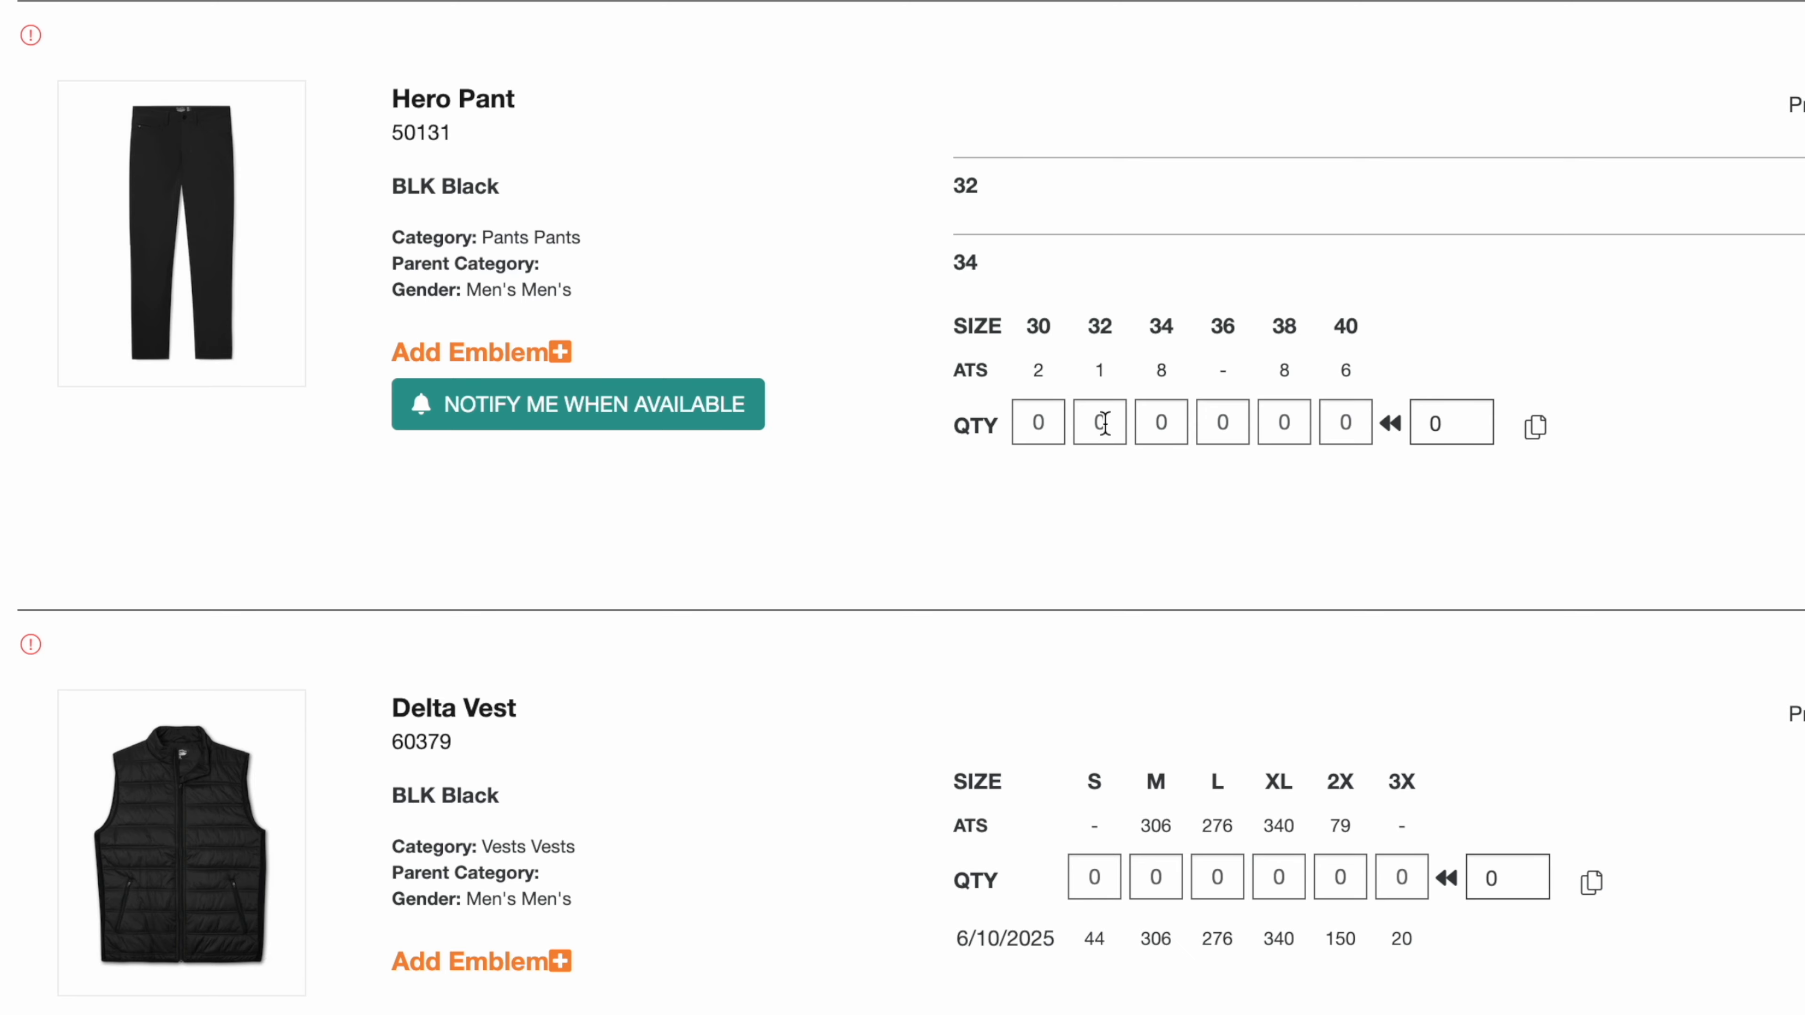
pyautogui.scroll(-8, 1097, 611)
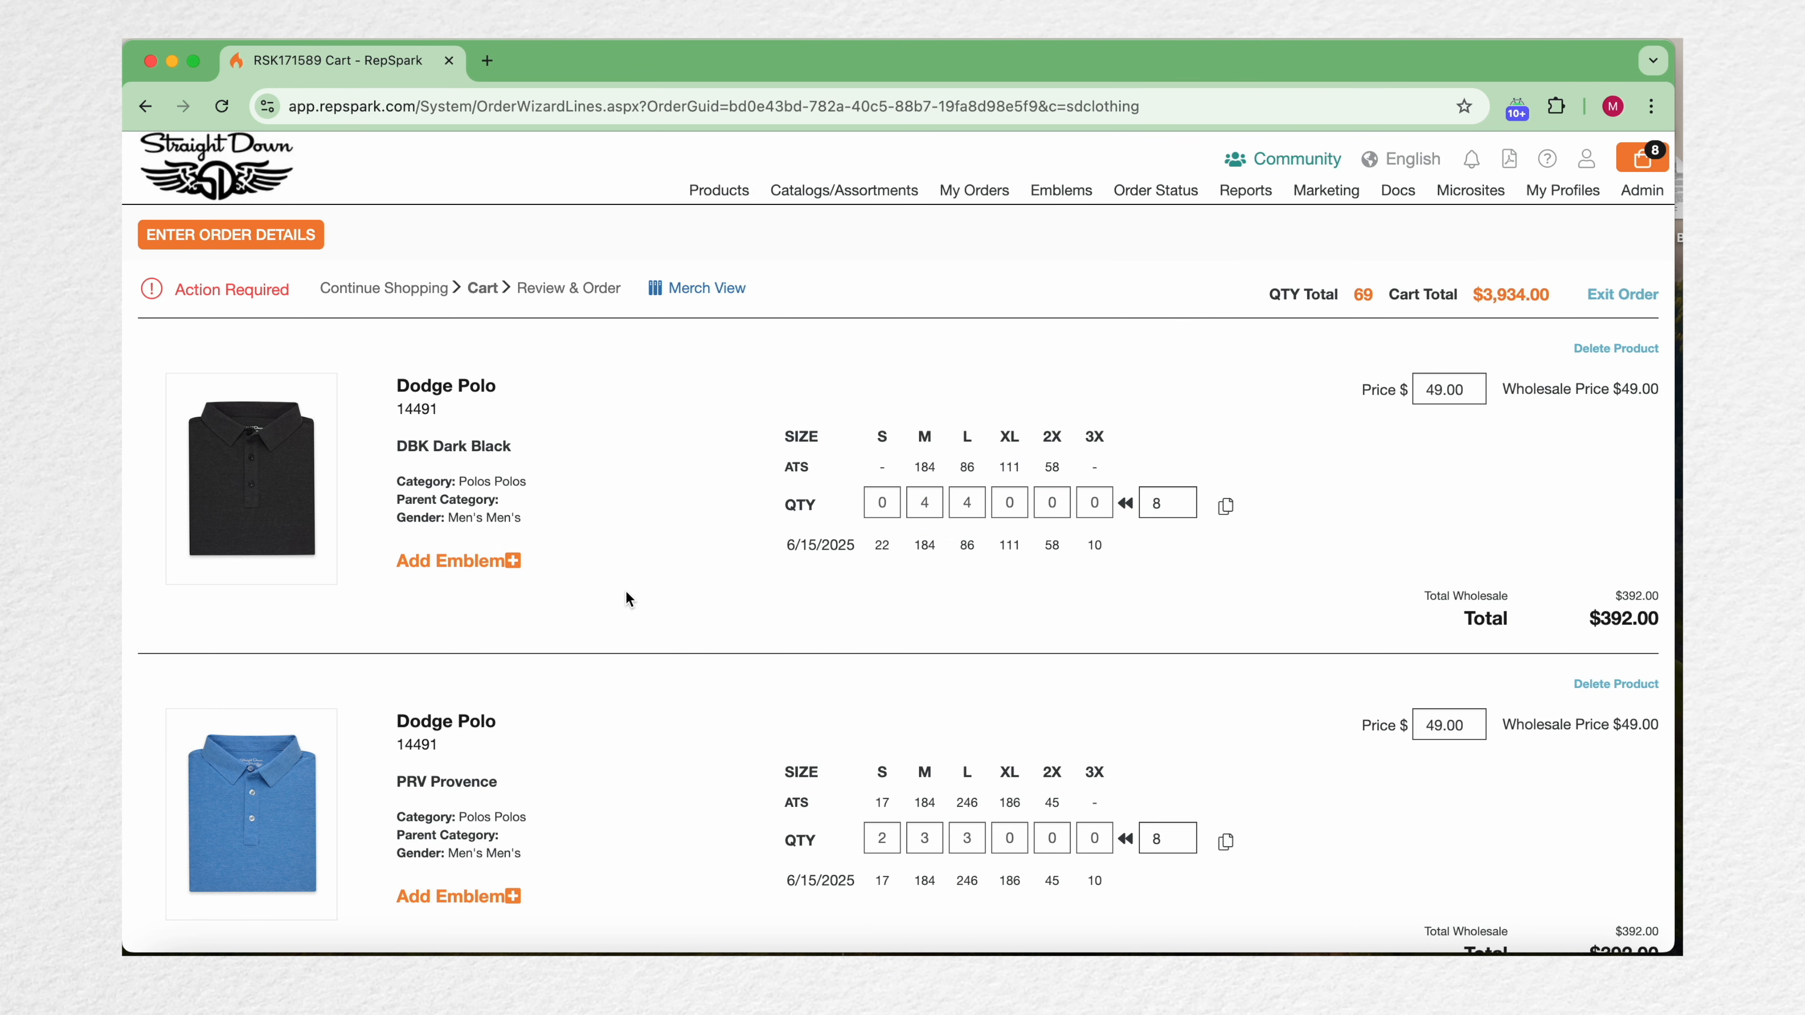
# Step: Start adding an emblem to the Dark Black Dodge Polo and choose the Arizona Country Club logo
pyautogui.click(517, 561)
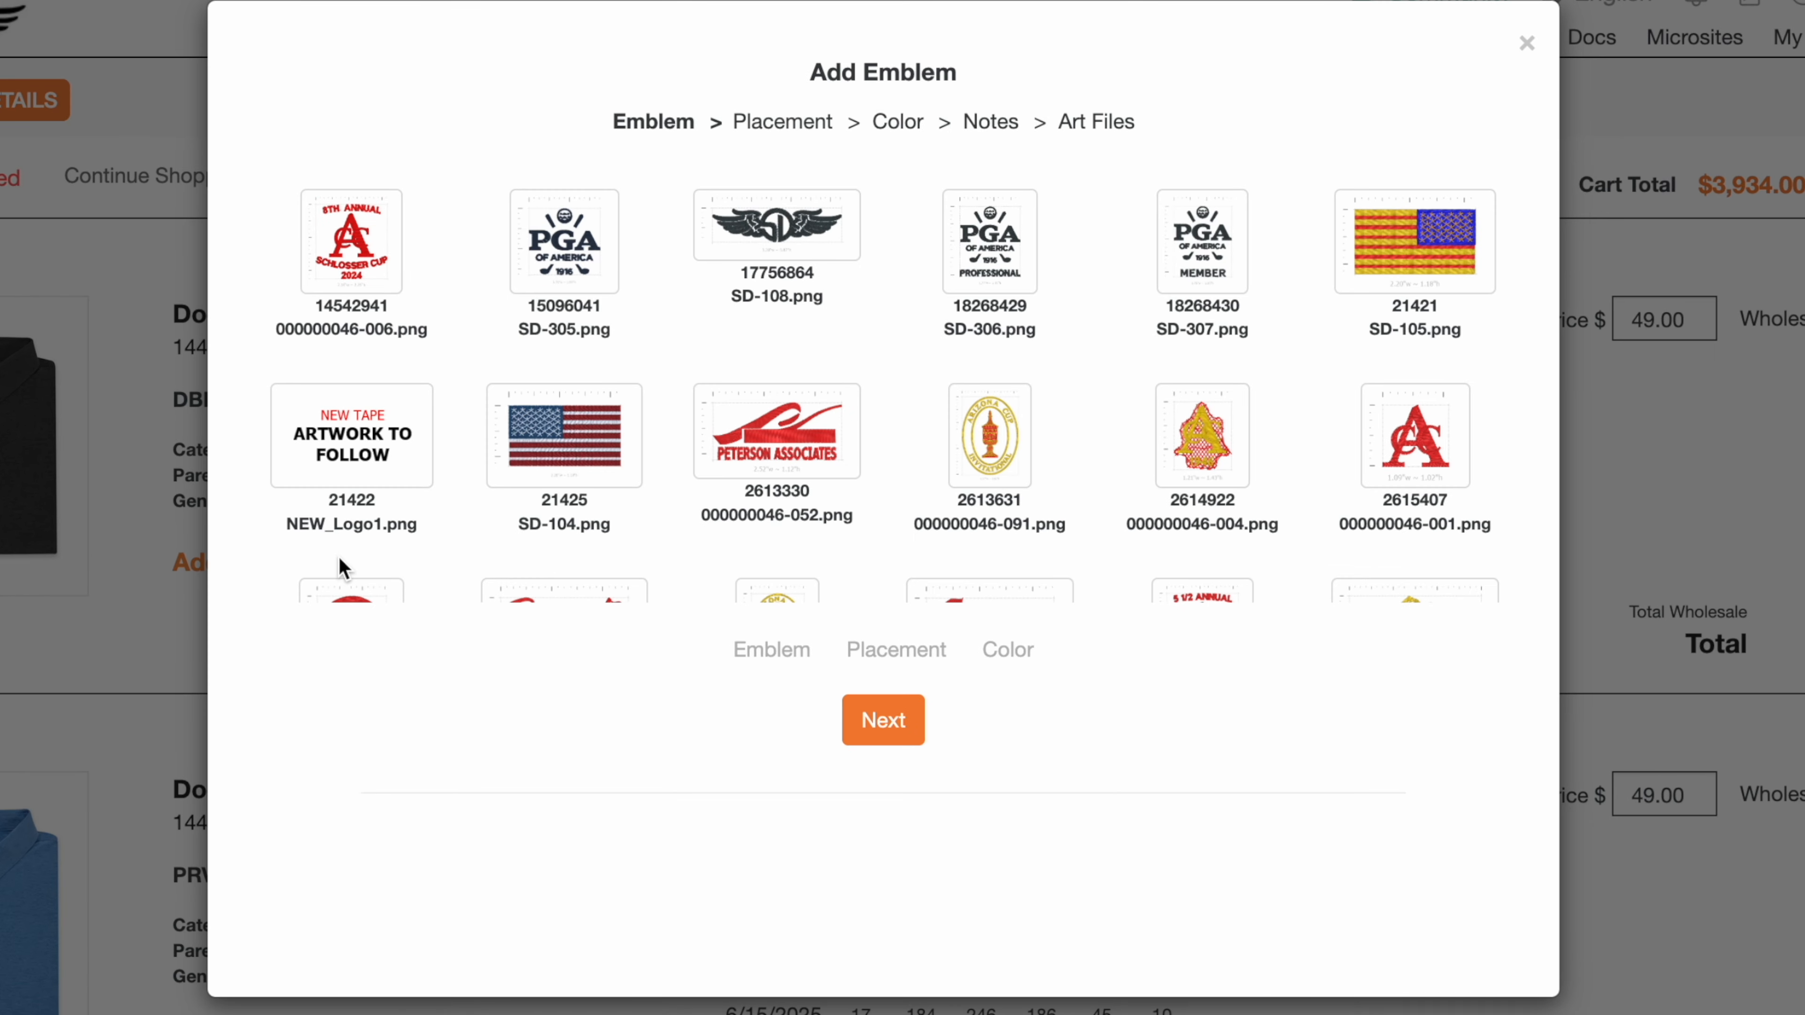
pyautogui.scroll(-5, 769, 412)
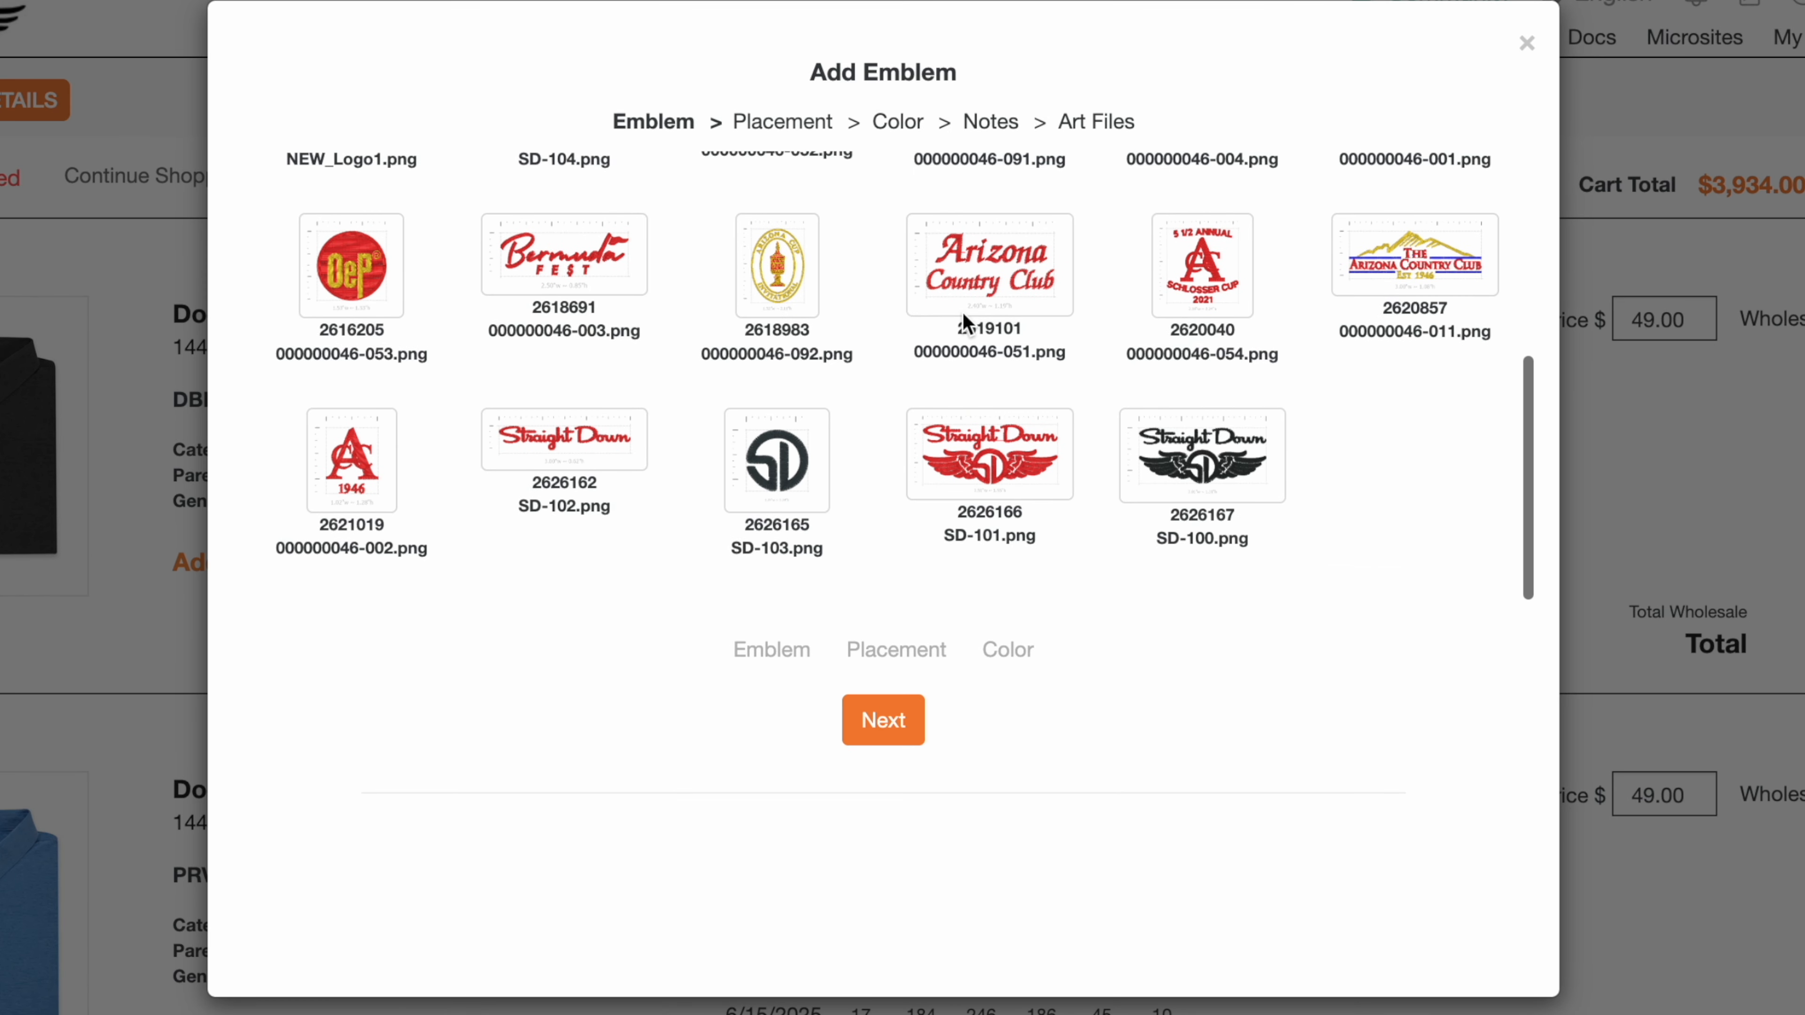
pyautogui.click(979, 287)
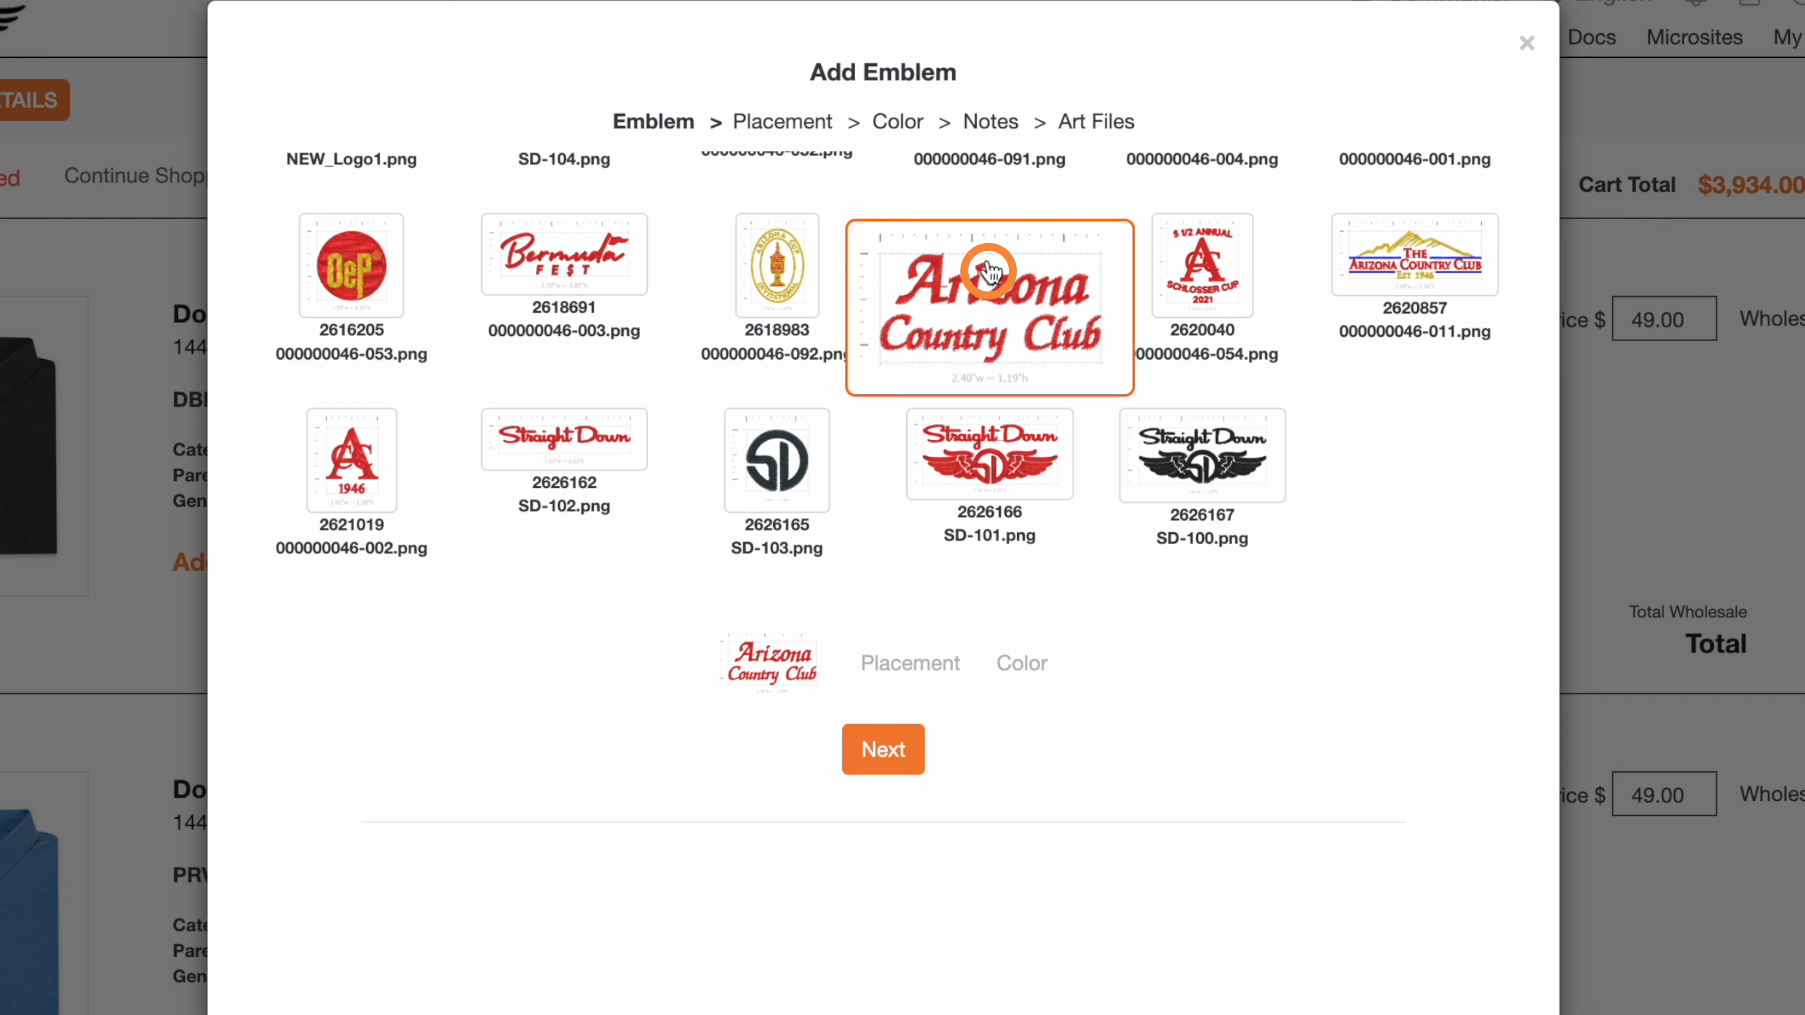
pyautogui.click(894, 760)
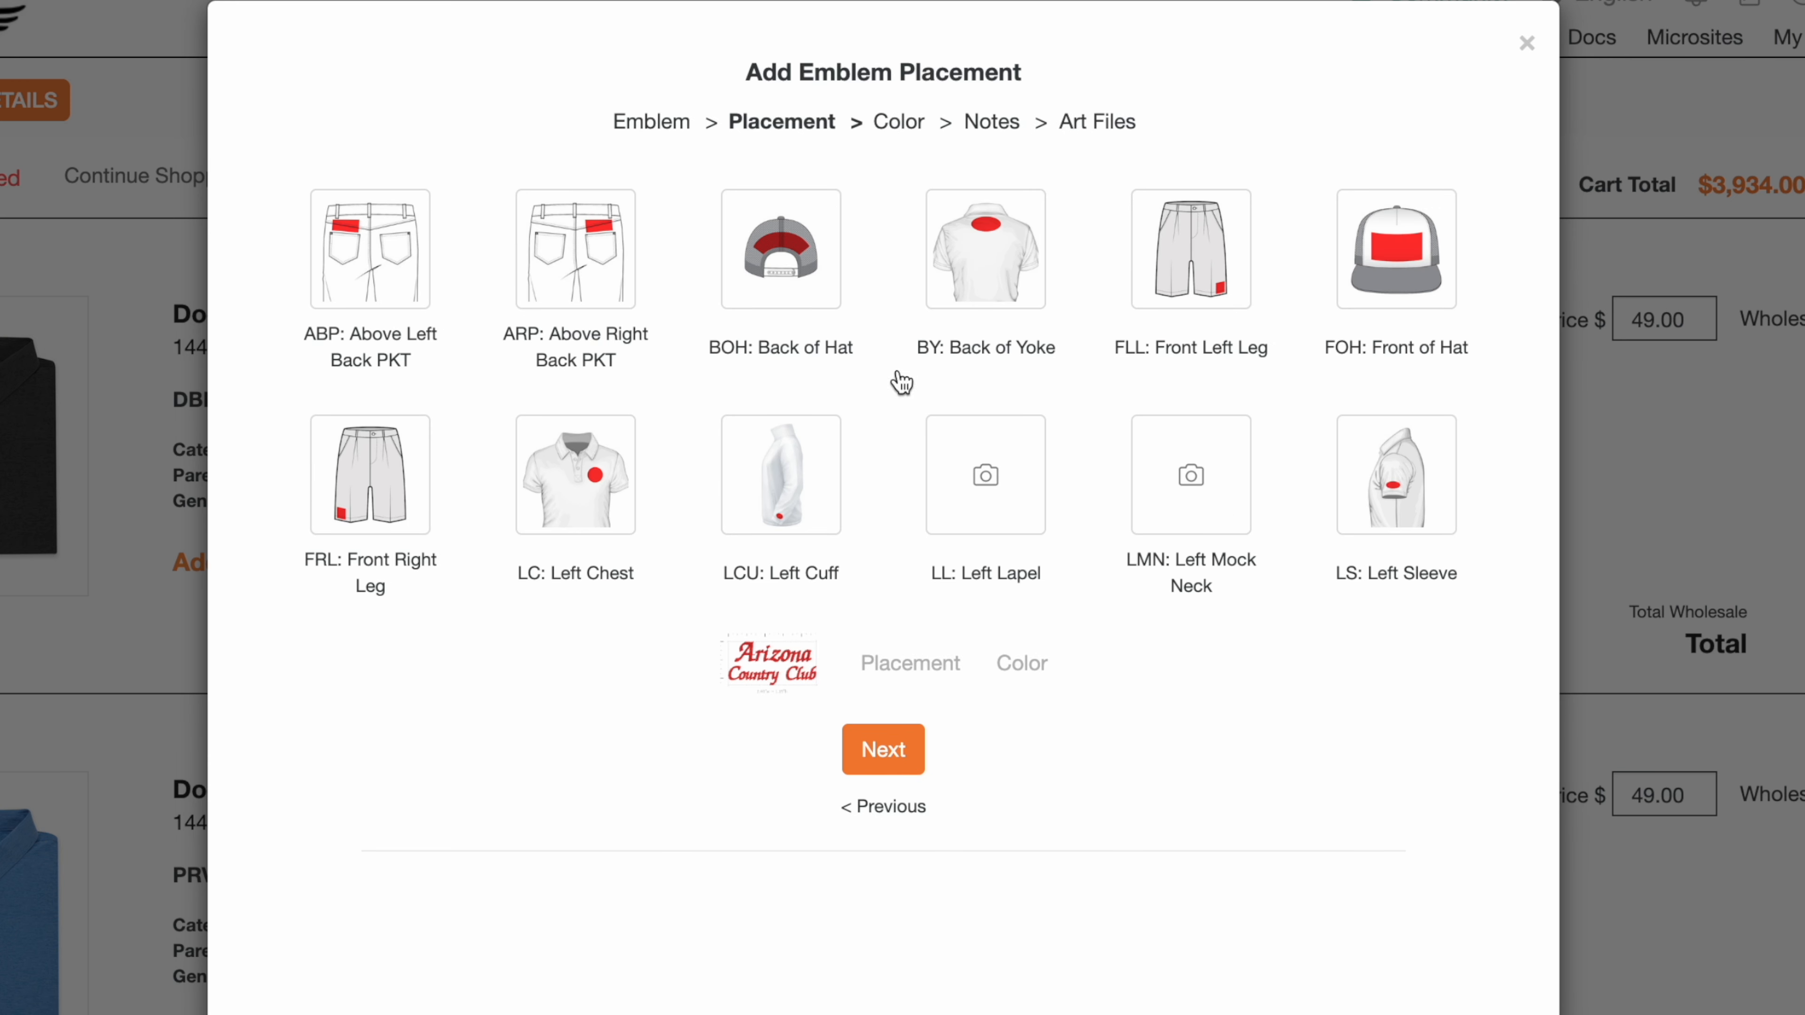
# Step: Set the emblem placement to Left Cuff and its color option to Specific Colors
pyautogui.click(998, 296)
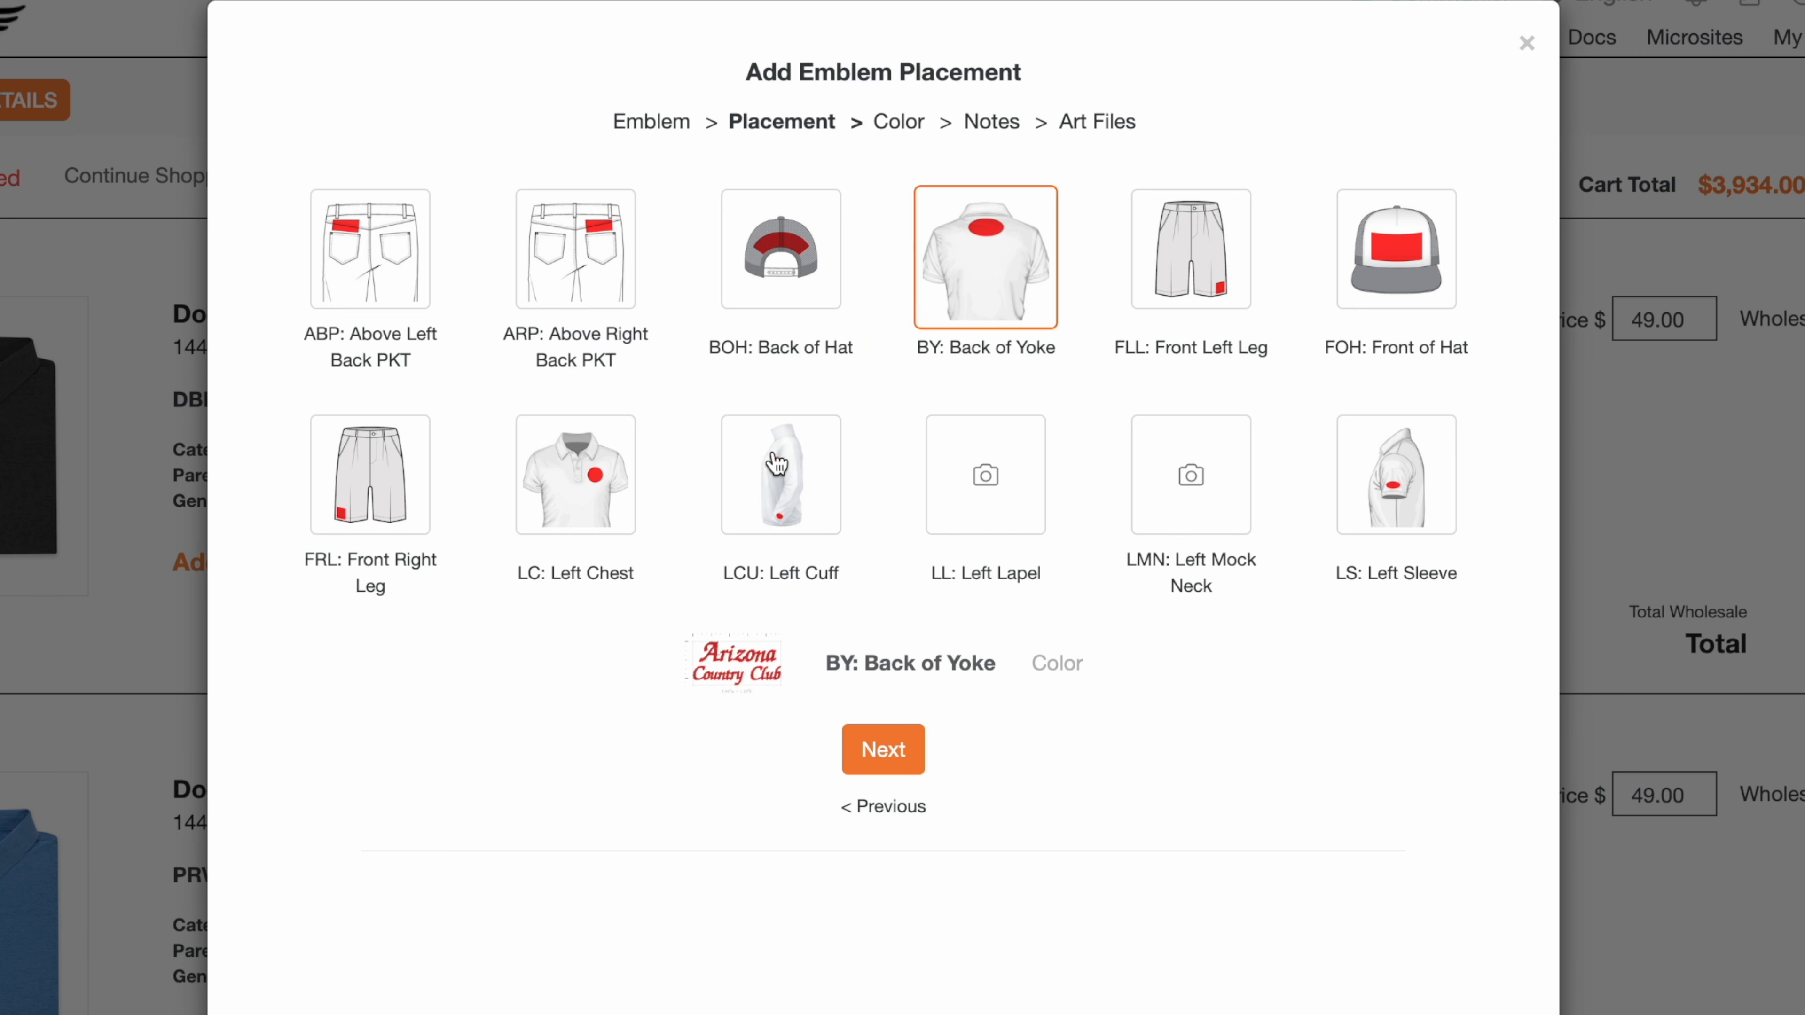
pyautogui.click(782, 490)
pyautogui.click(882, 755)
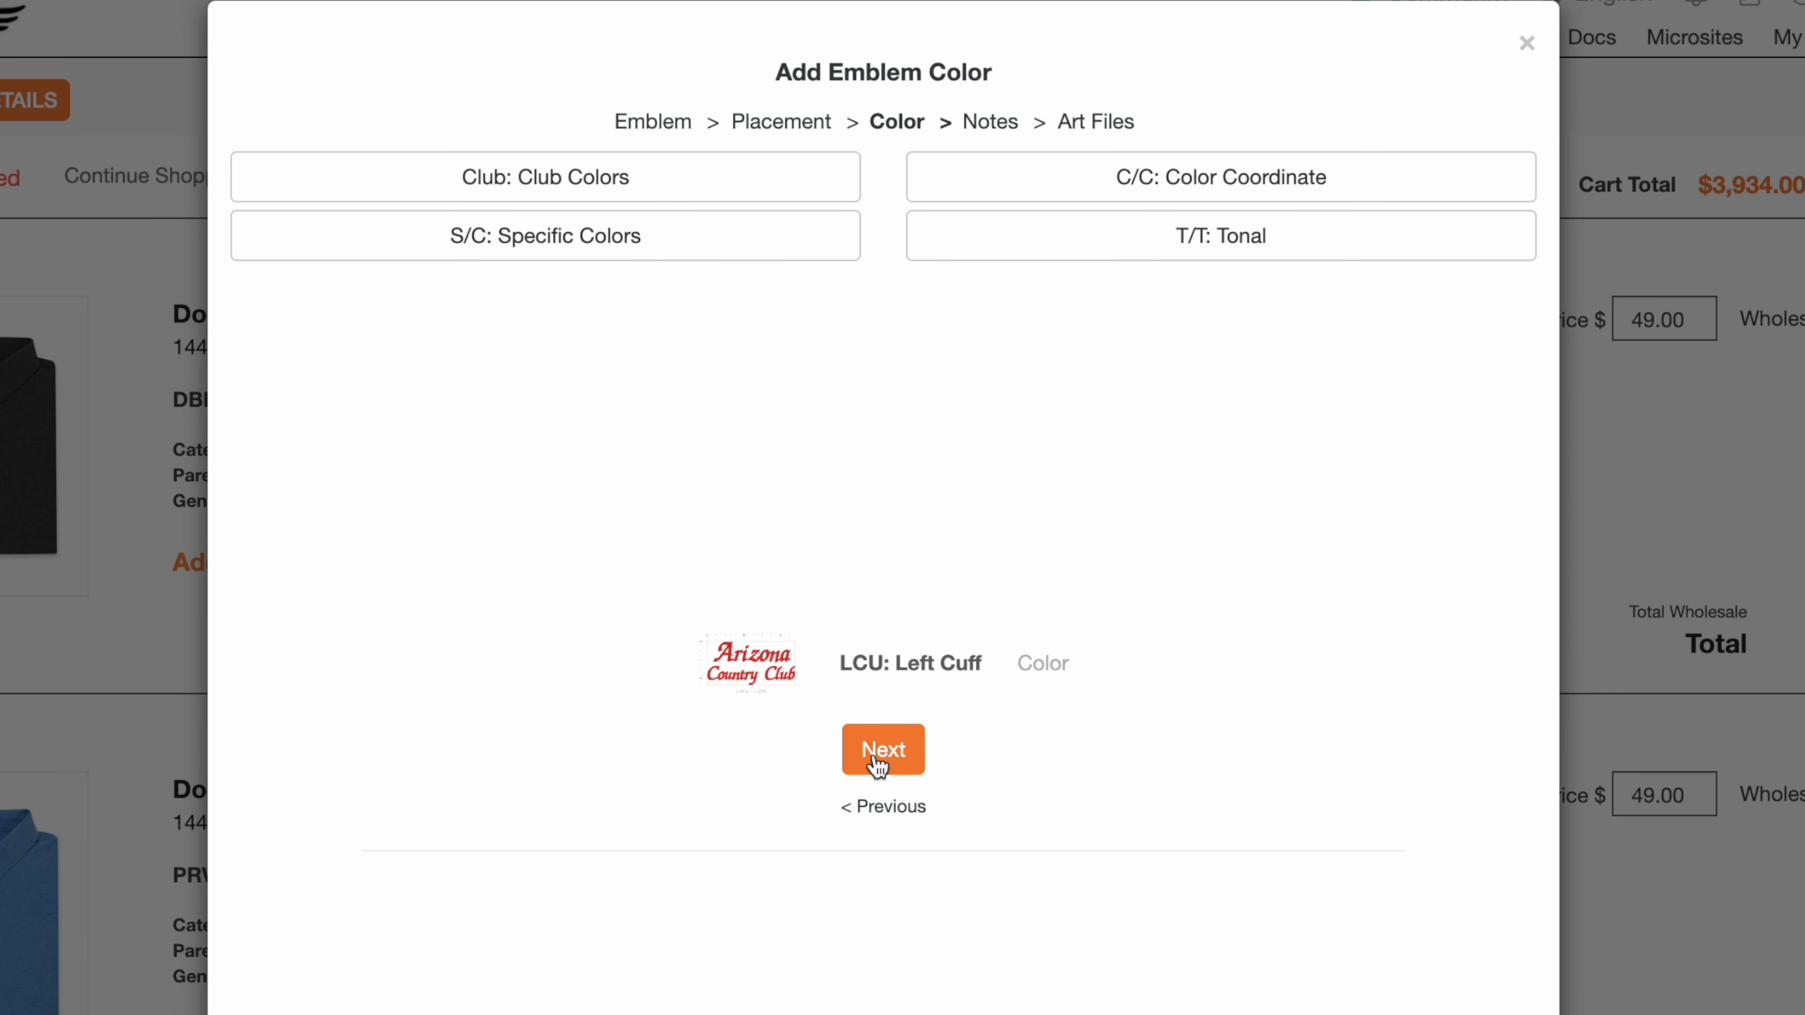
pyautogui.click(627, 240)
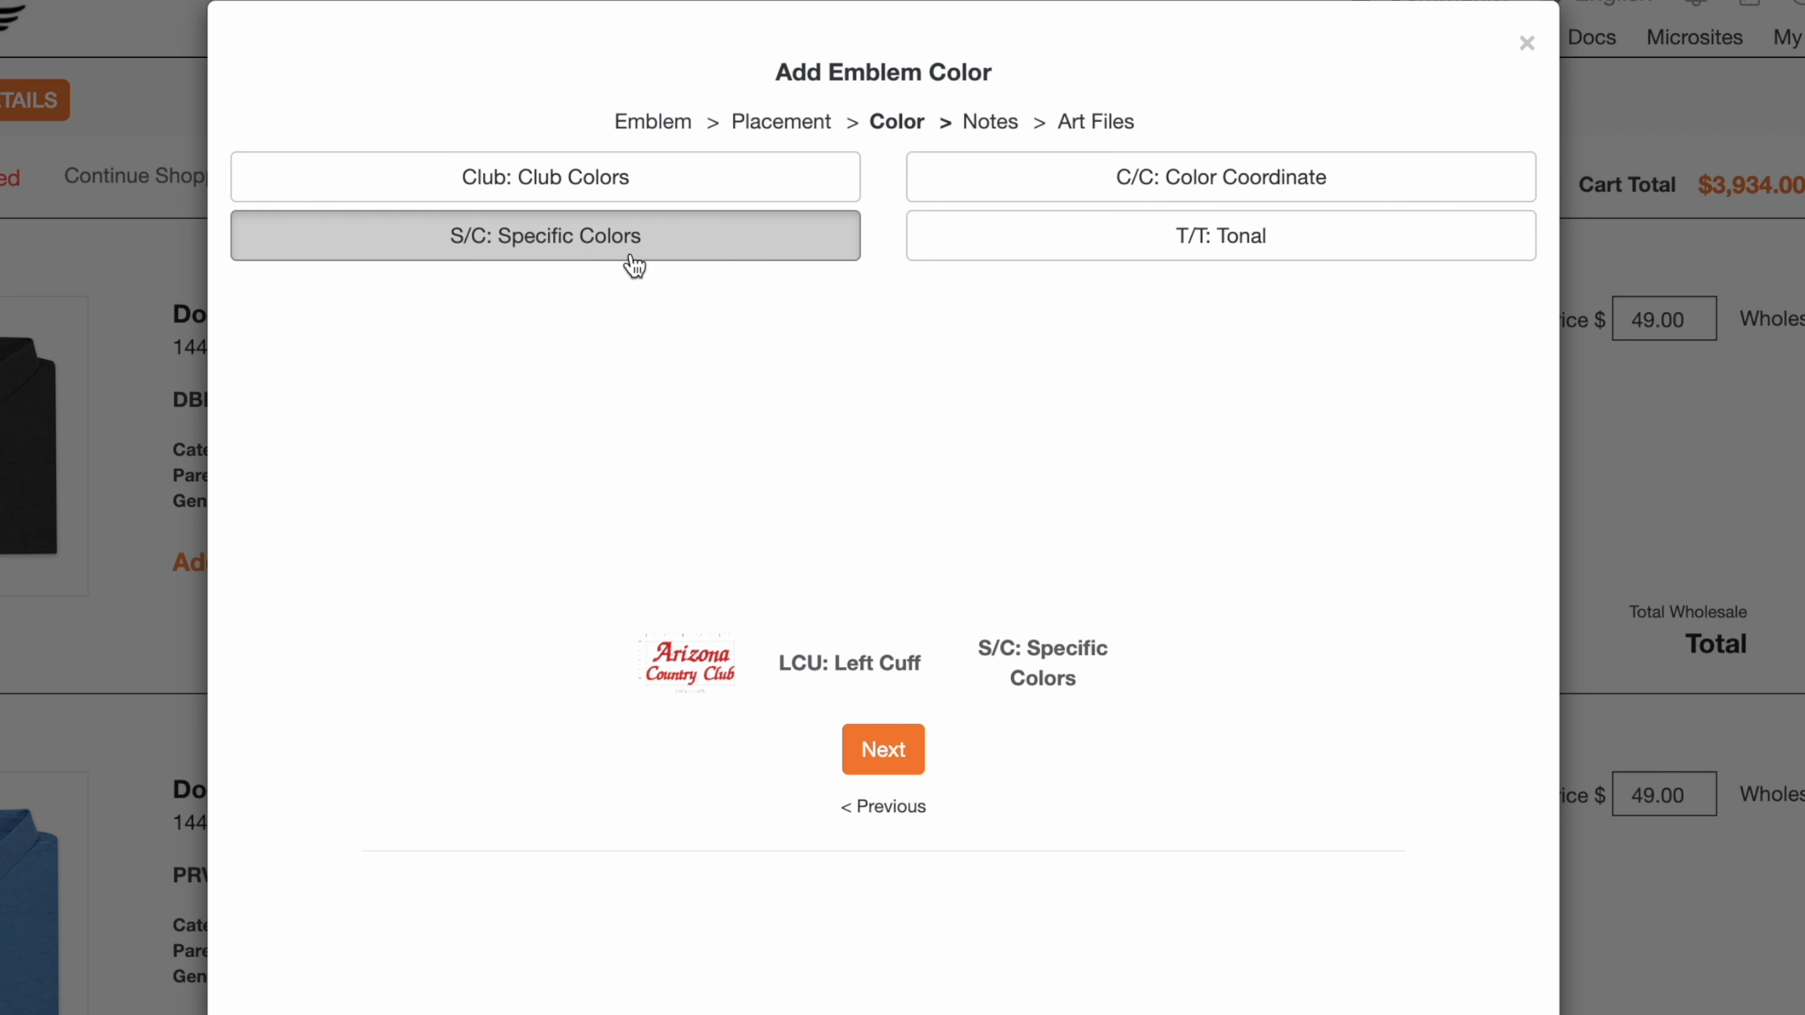
pyautogui.click(881, 752)
# Step: Enter the emblem note Grey Logo and add the emblem to the polo
pyautogui.click(661, 305)
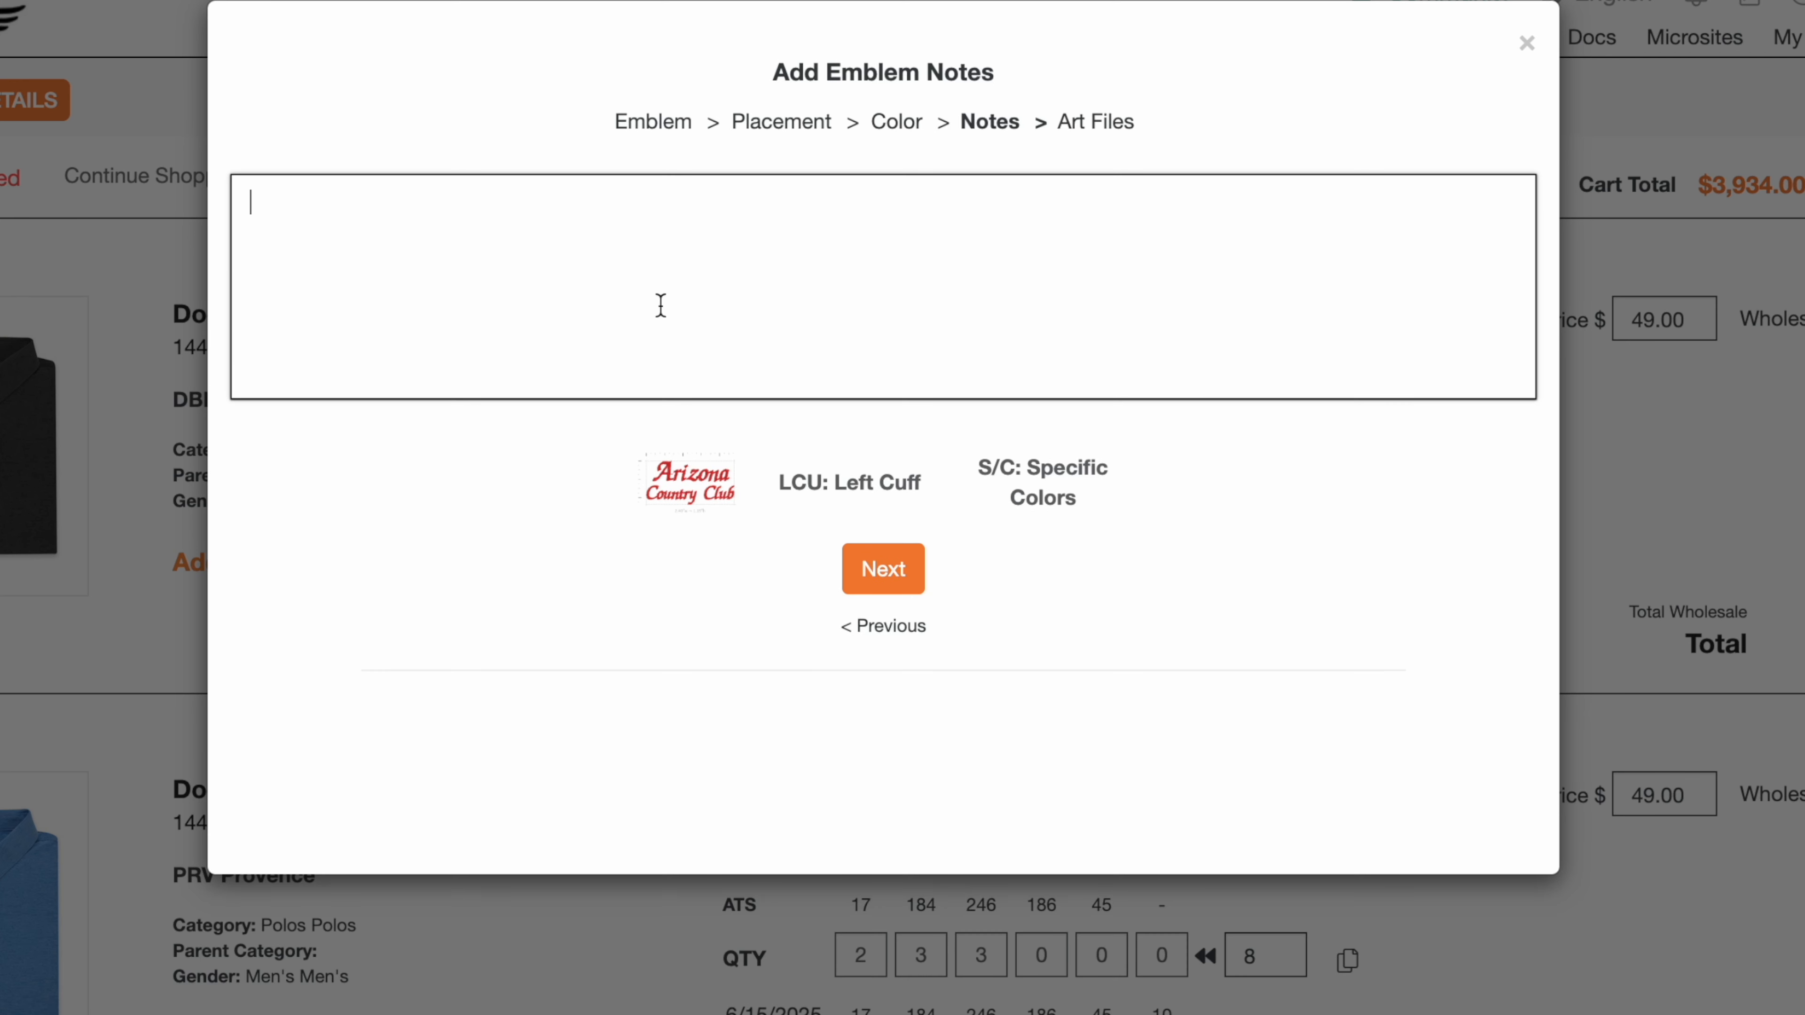
pyautogui.write('Grey Logo')
pyautogui.click(911, 580)
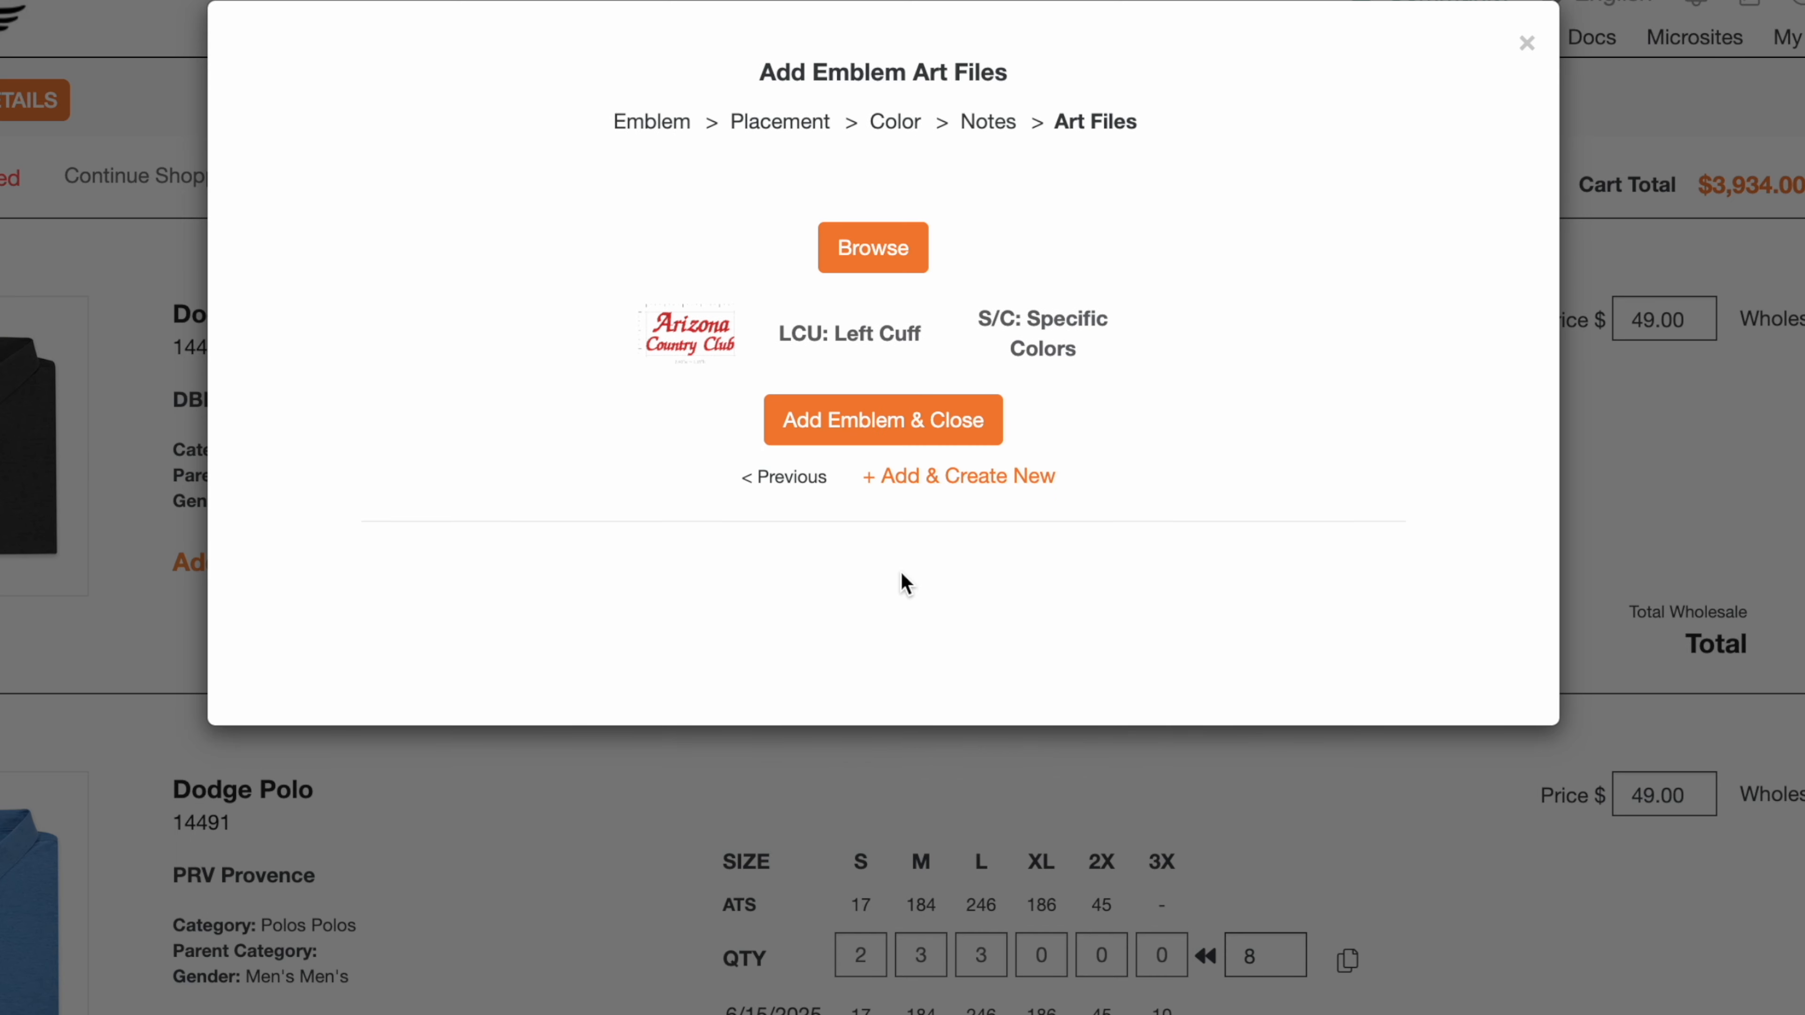
pyautogui.click(882, 427)
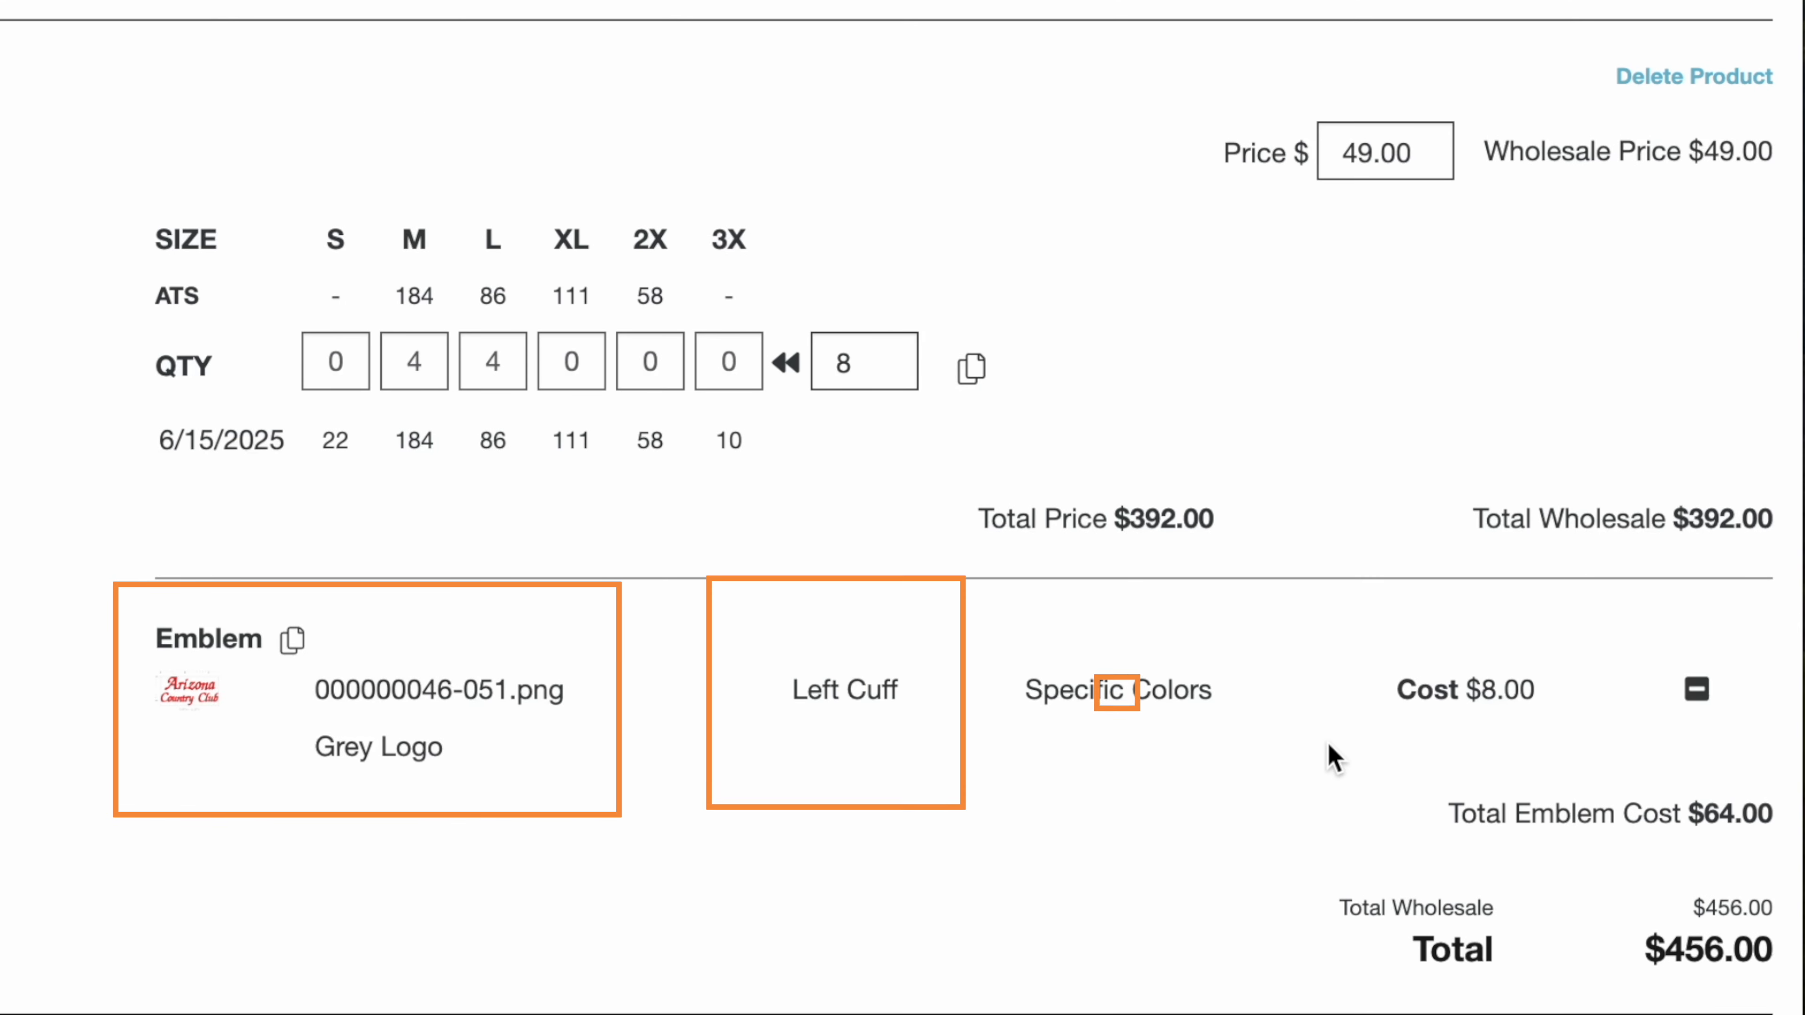
# Step: Review the emblem's cost, total emblem cost and the polo's totals in the cart
pyautogui.moveTo(1395, 691); pyautogui.dragTo(1536, 694)
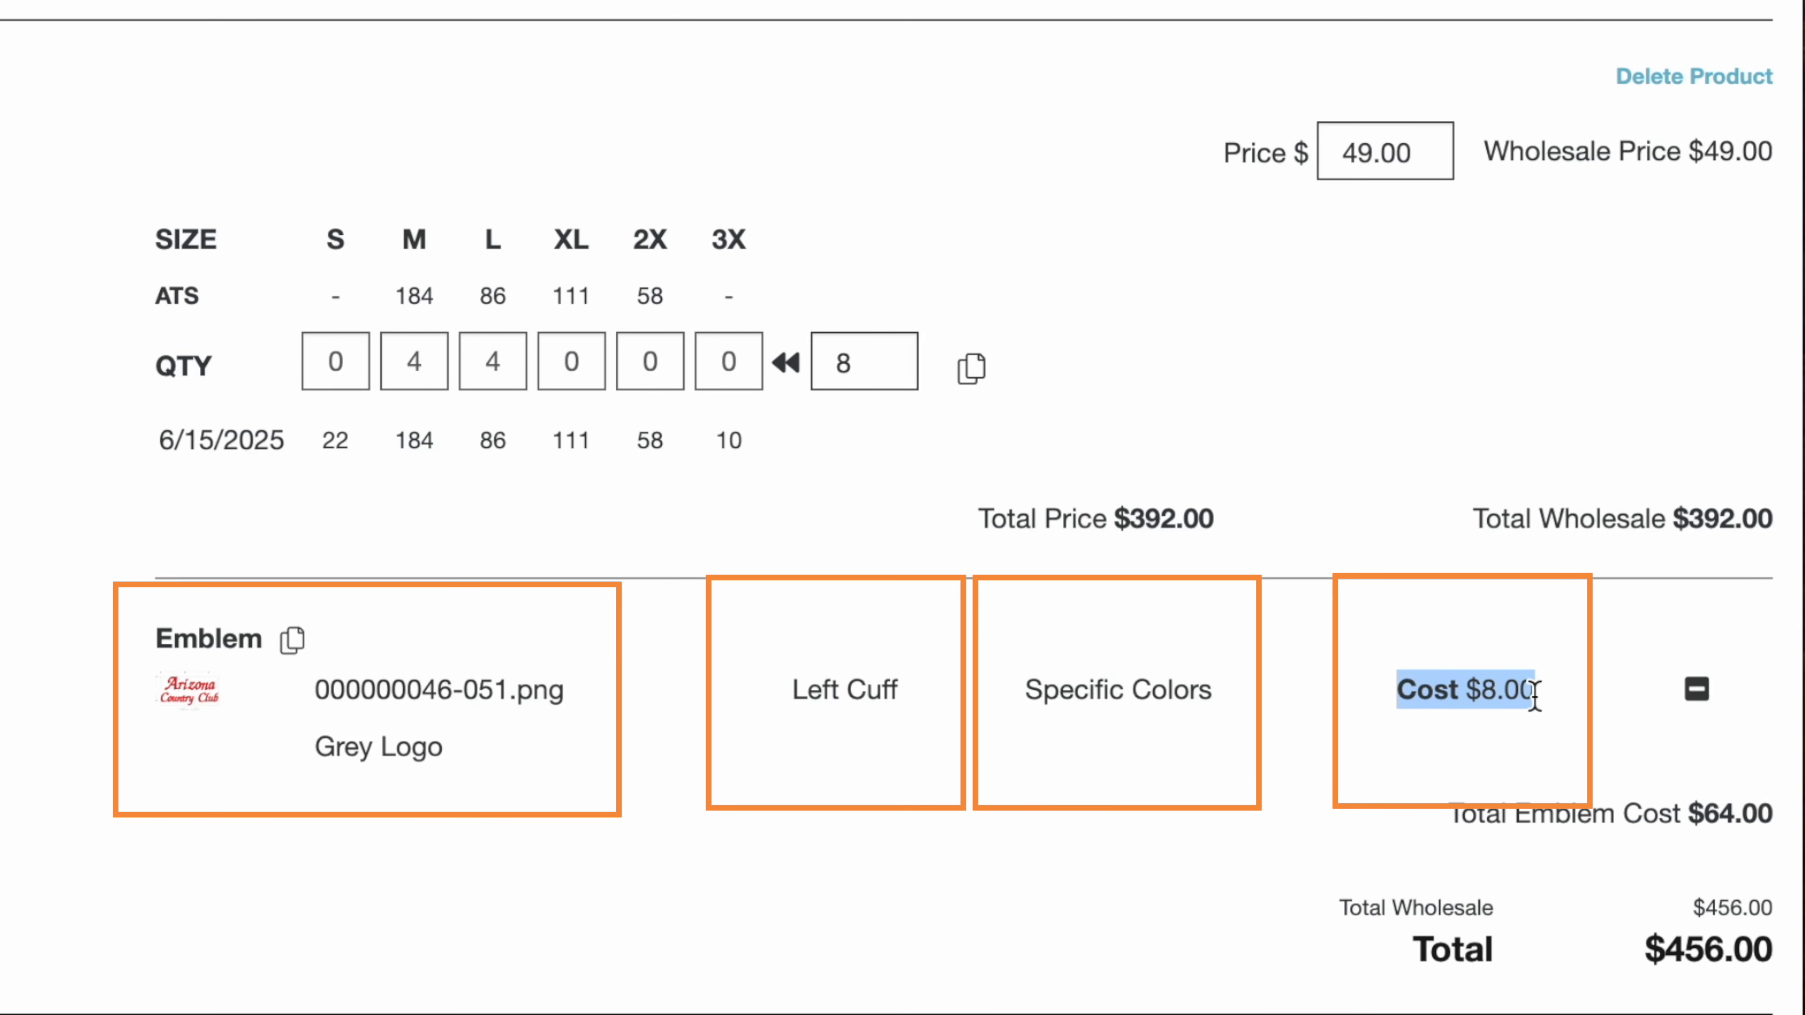
pyautogui.click(1543, 744)
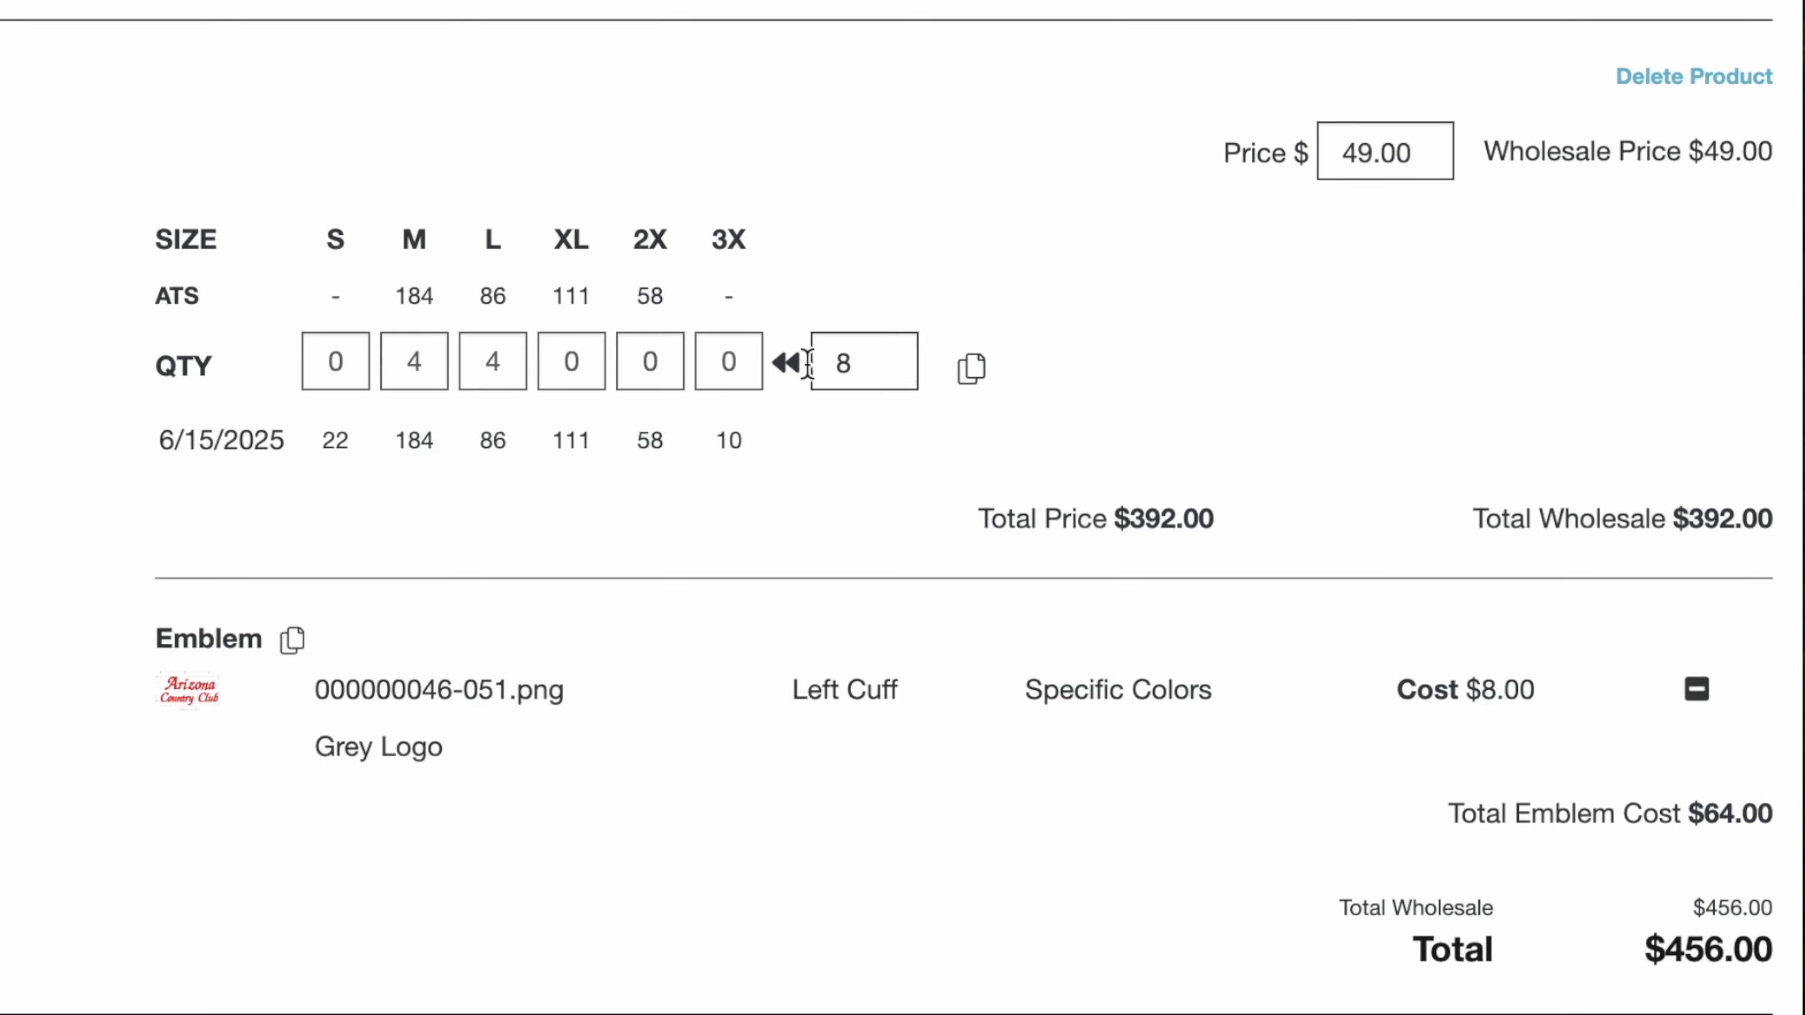
pyautogui.doubleClick(846, 363)
pyautogui.click(826, 455)
pyautogui.scroll(-3, 1499, 808)
pyautogui.moveTo(1450, 584); pyautogui.dragTo(1768, 580)
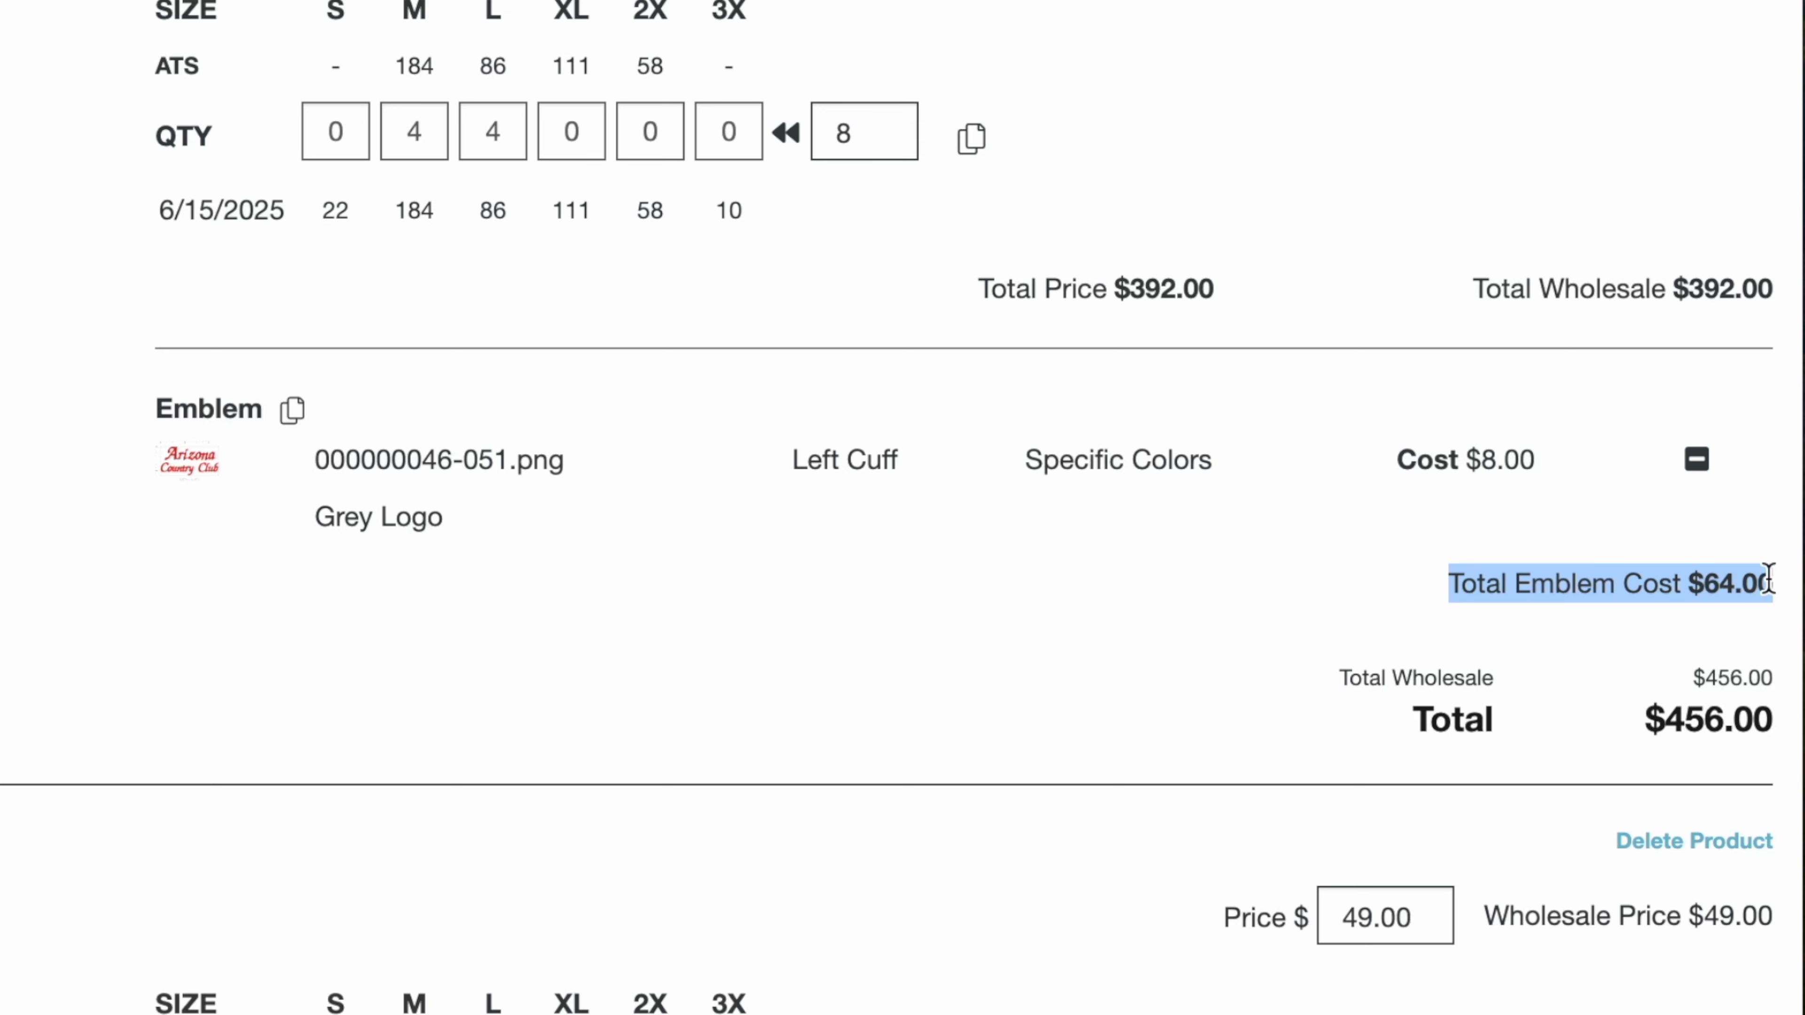
pyautogui.click(1622, 646)
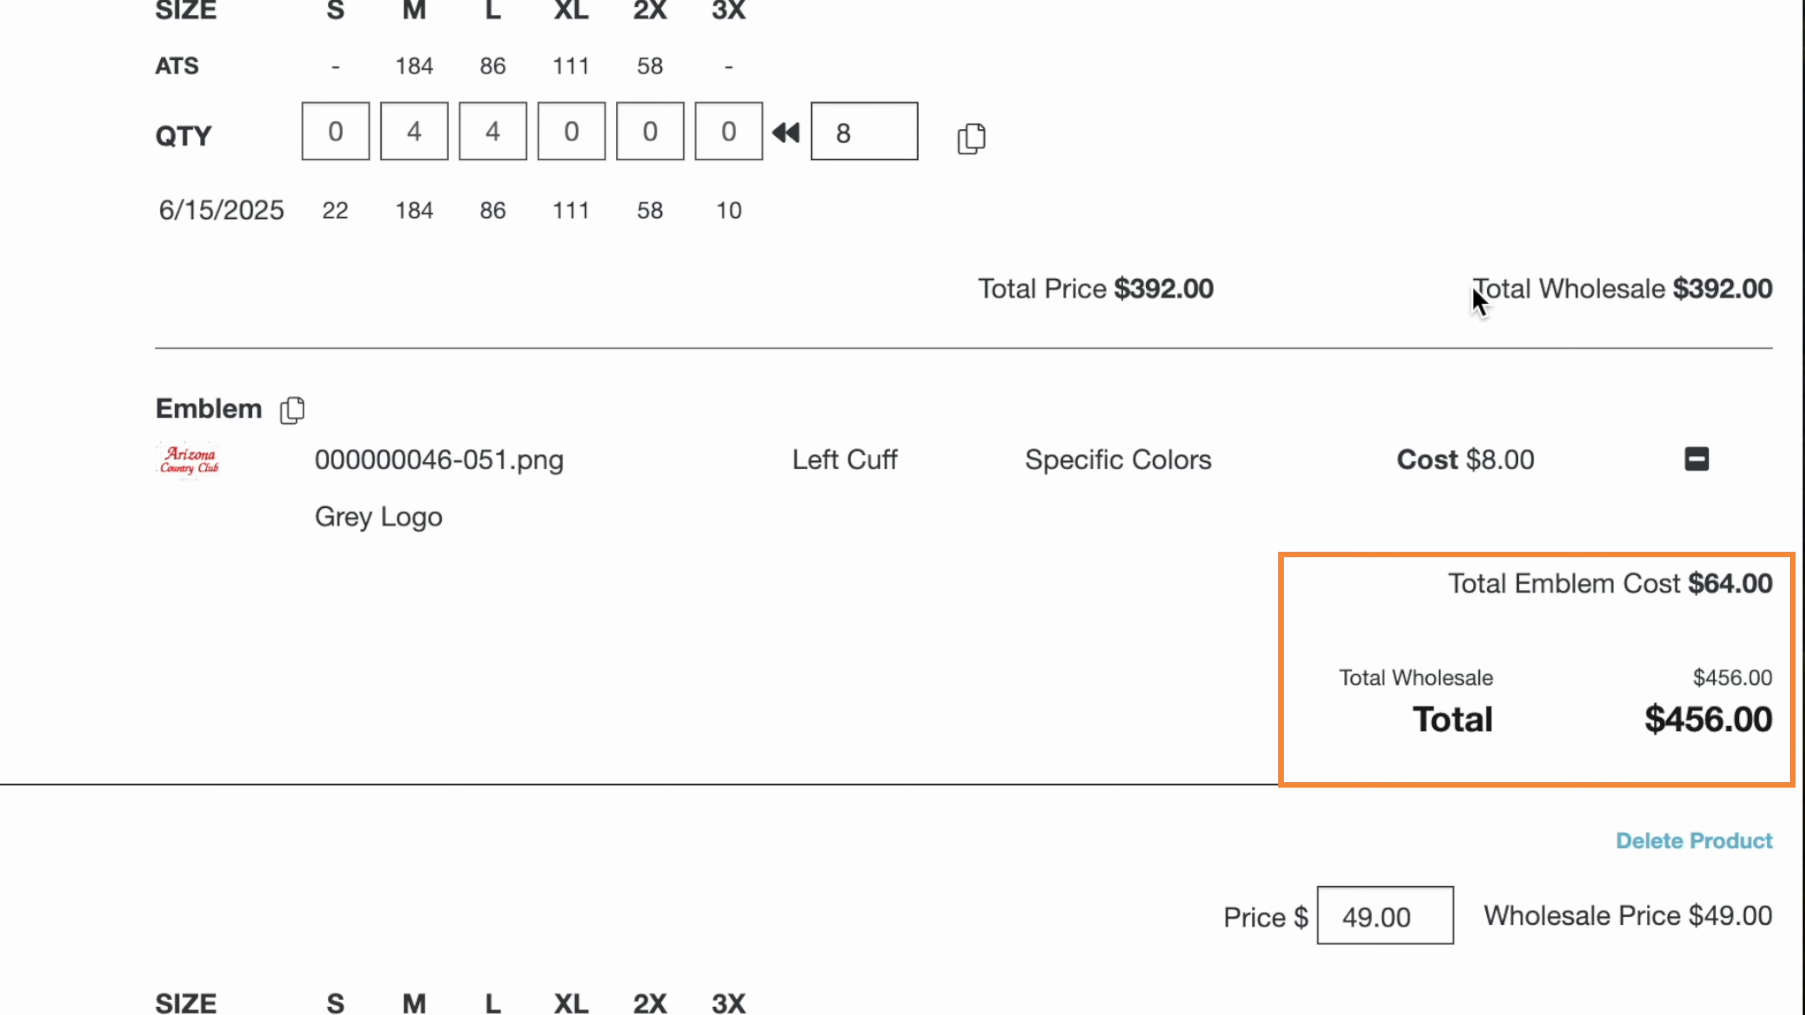
pyautogui.moveTo(1475, 299); pyautogui.dragTo(1772, 291)
pyautogui.click(1448, 586)
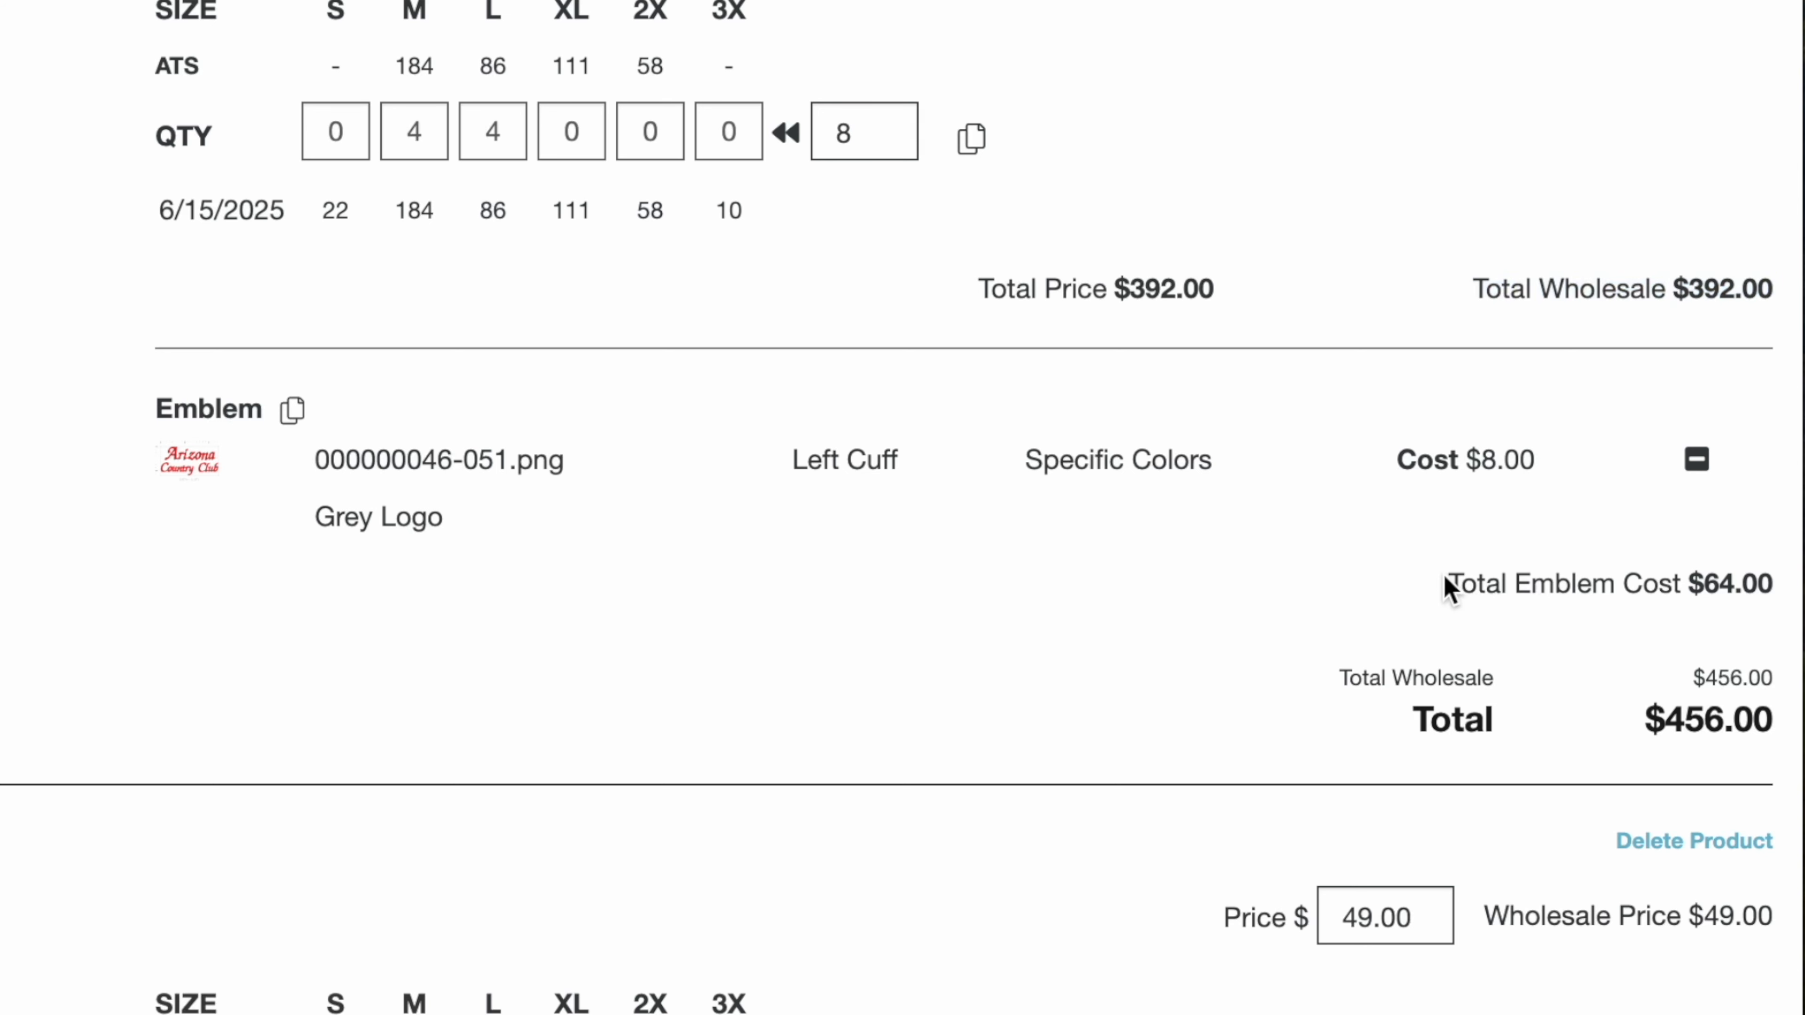
pyautogui.moveTo(1447, 587); pyautogui.dragTo(1781, 584)
pyautogui.moveTo(1410, 758); pyautogui.dragTo(1451, 732)
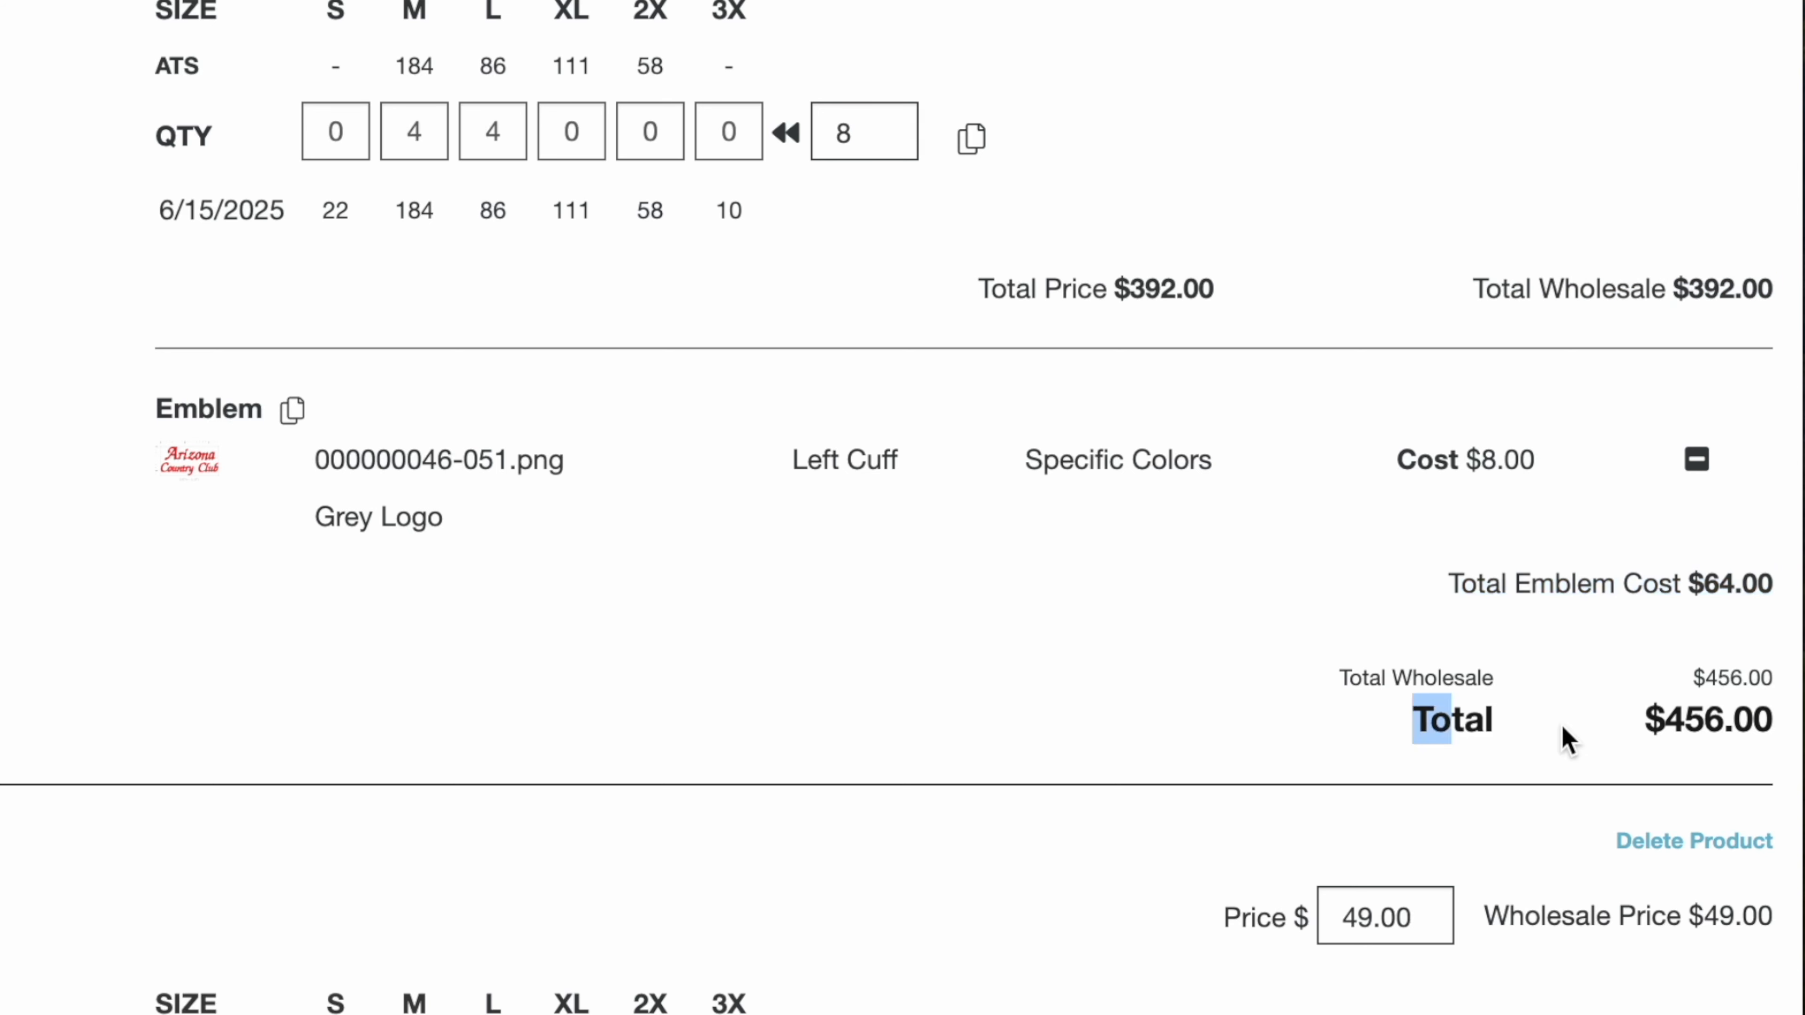
pyautogui.moveTo(1562, 725); pyautogui.dragTo(1400, 738)
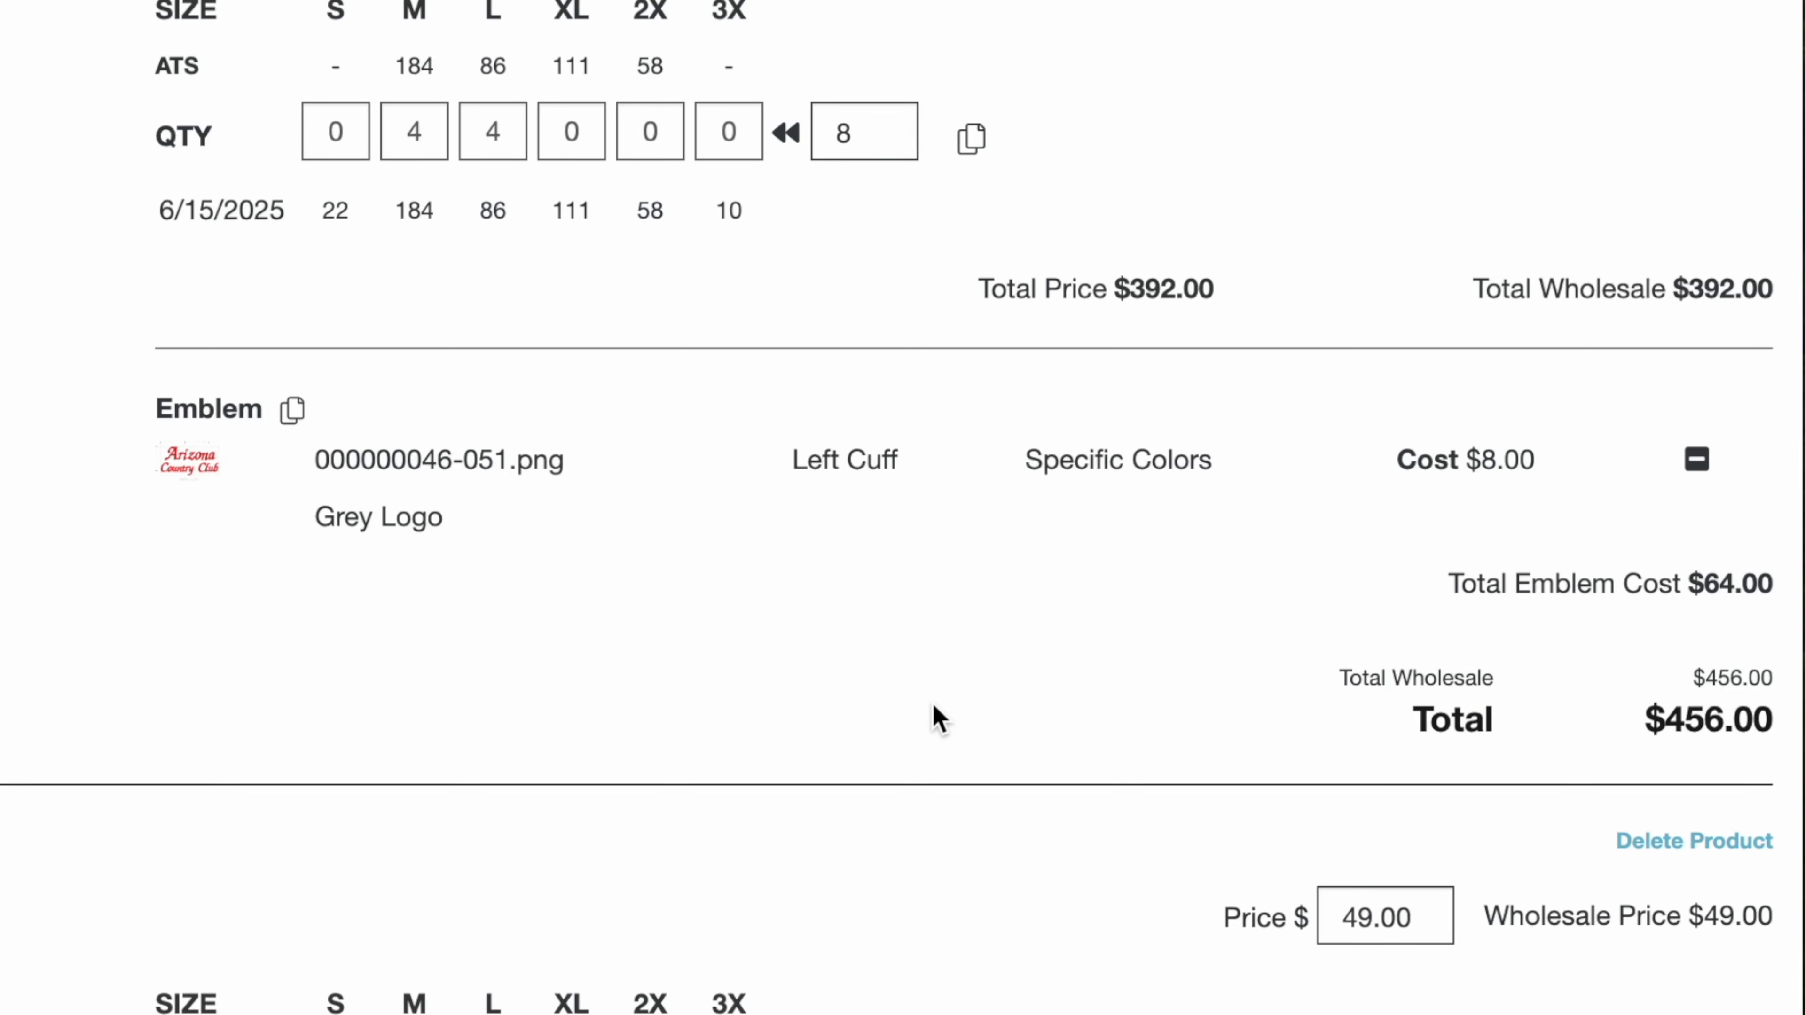
# Step: Copy the Dark Black polo's emblem to the selected Provence Dodge Polo and Denver Vest
pyautogui.scroll(-4, 931, 701)
pyautogui.scroll(2, 931, 701)
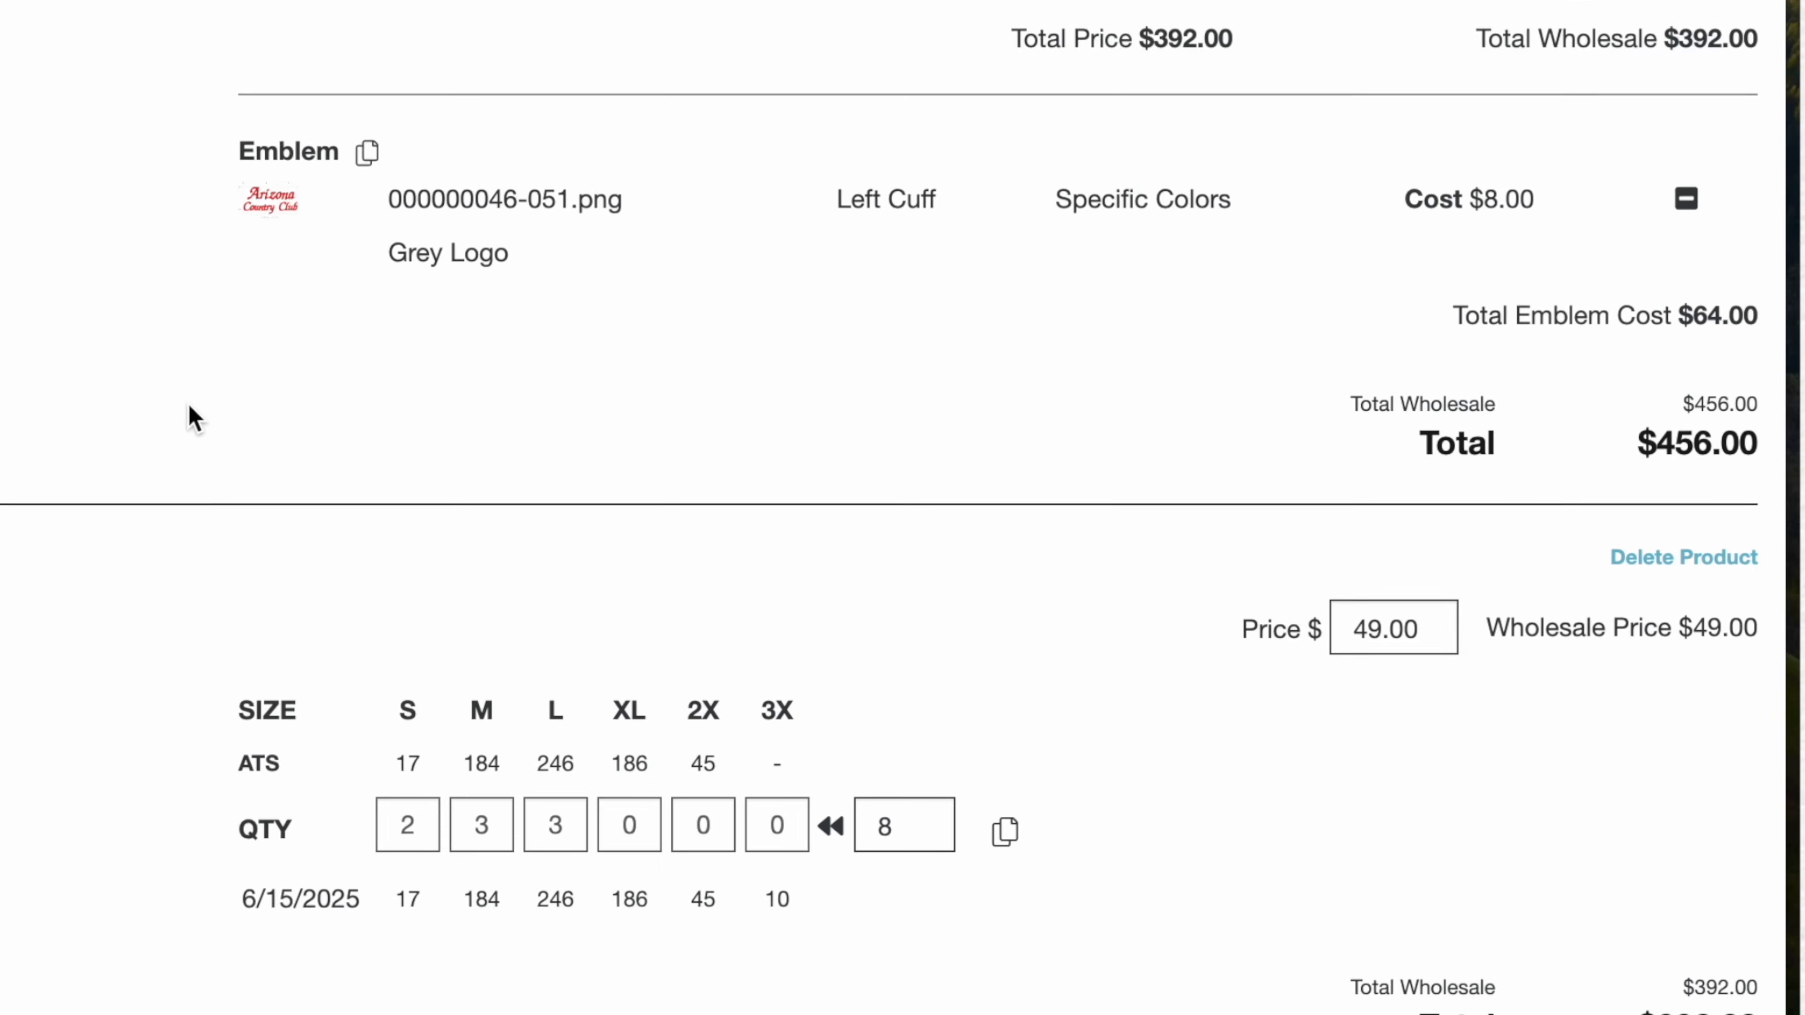
pyautogui.click(367, 152)
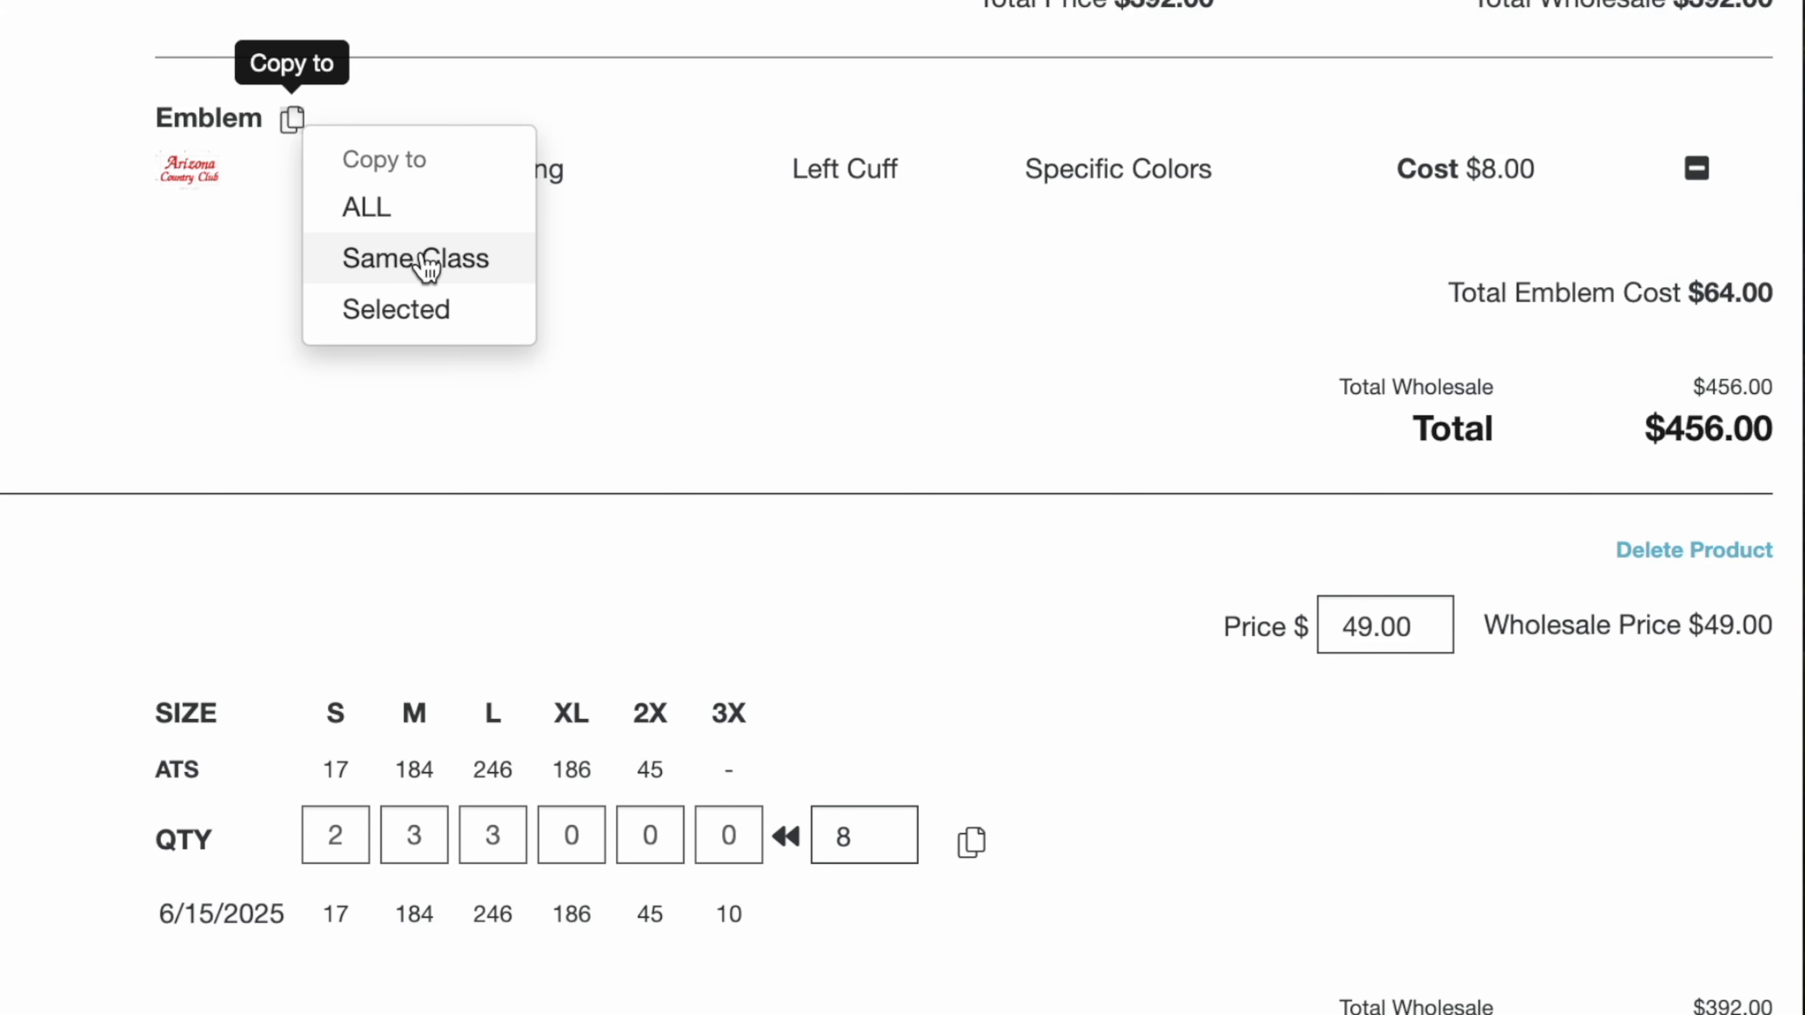
pyautogui.click(396, 308)
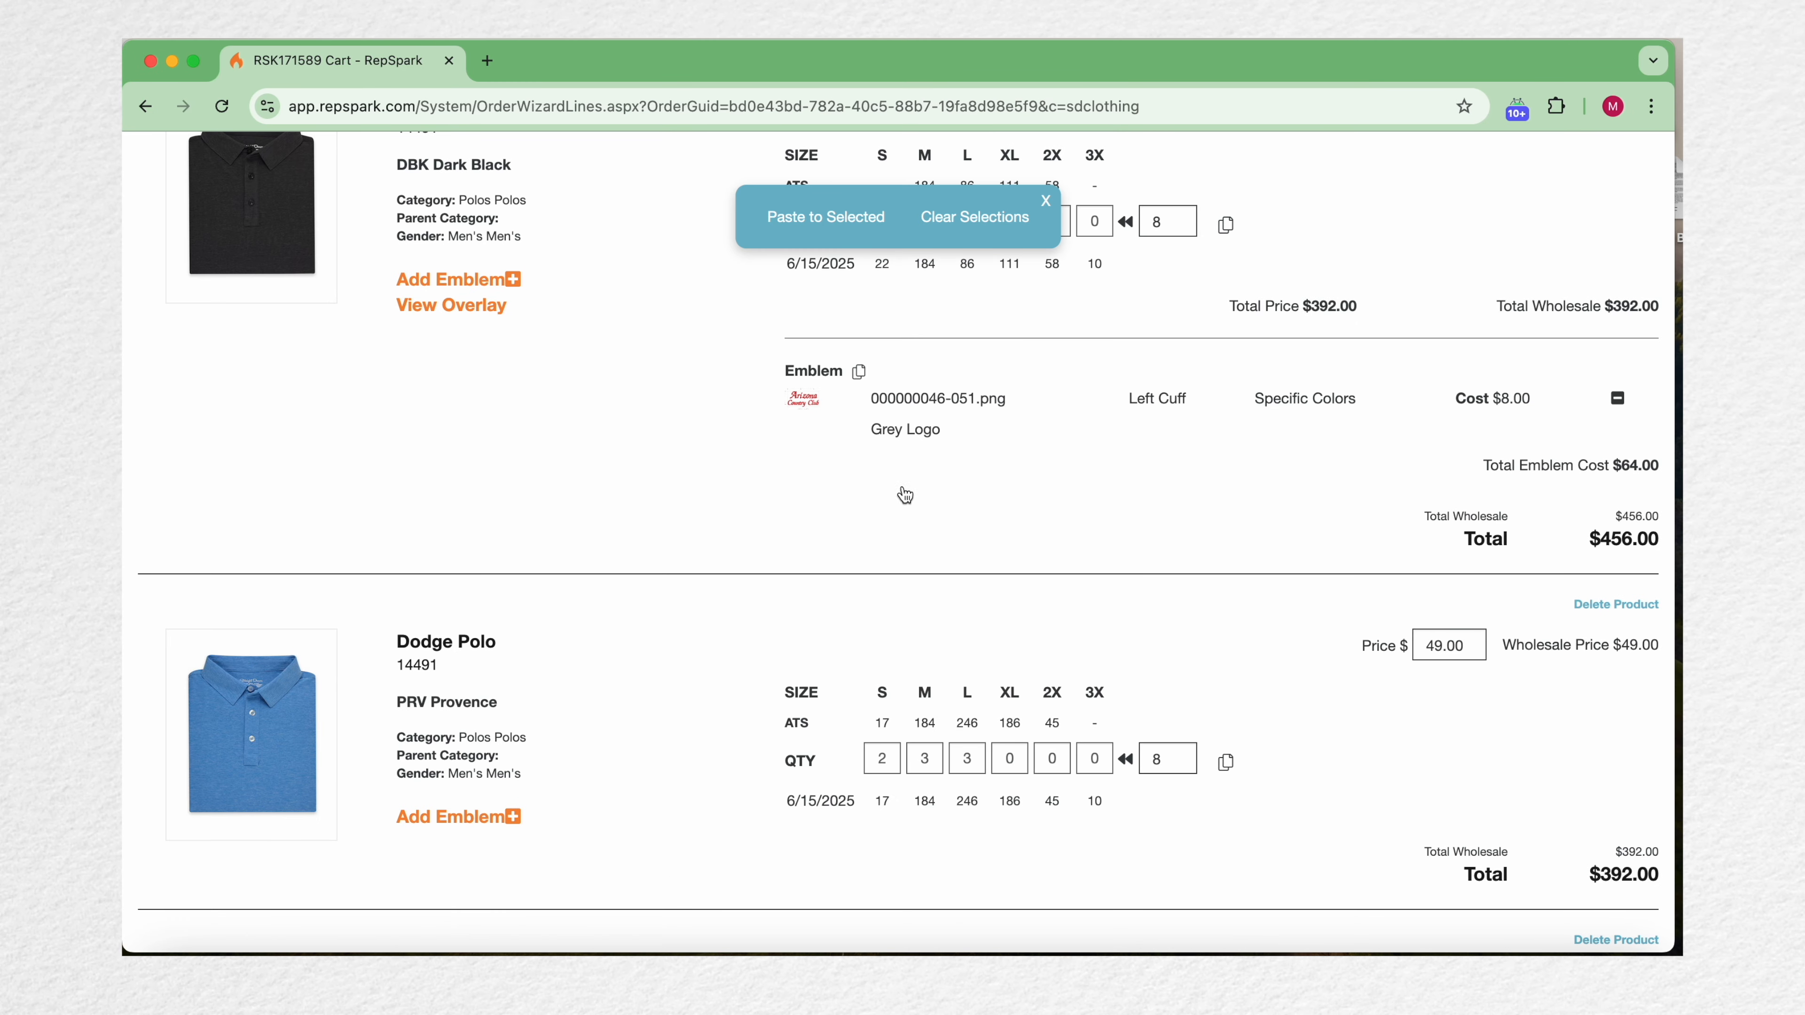
pyautogui.click(695, 655)
pyautogui.scroll(-5, 697, 654)
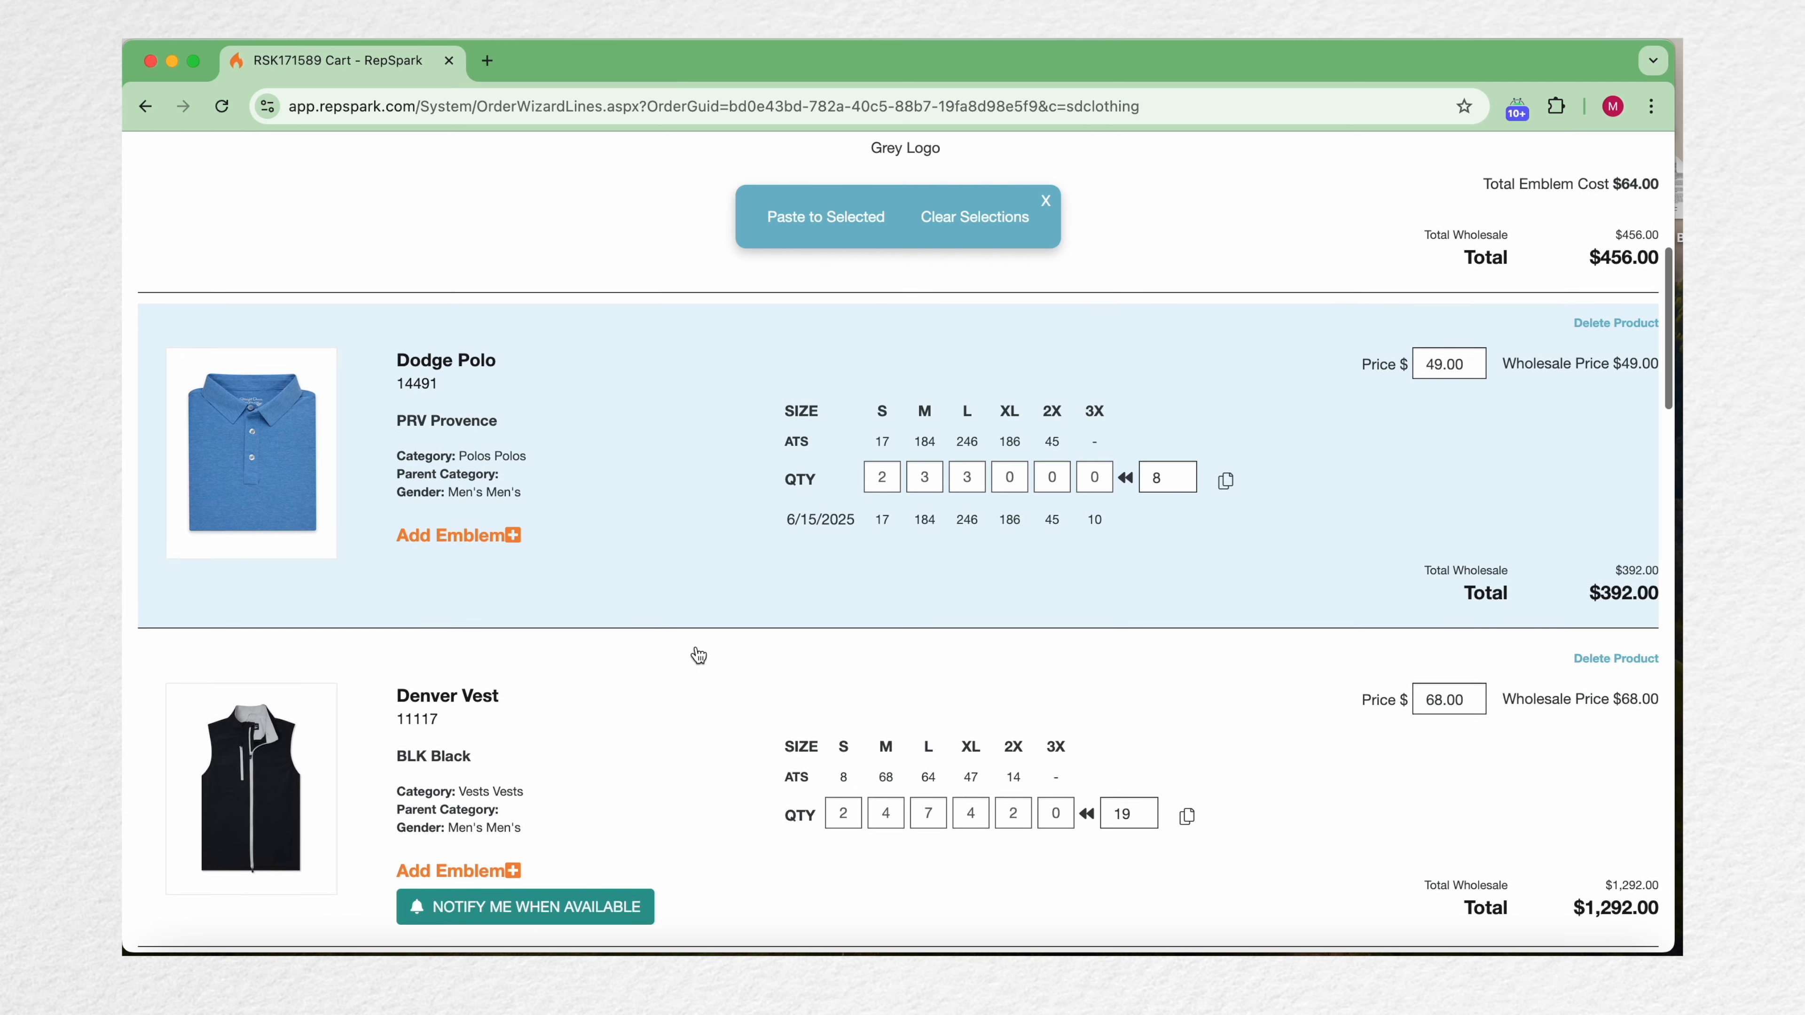
pyautogui.click(698, 655)
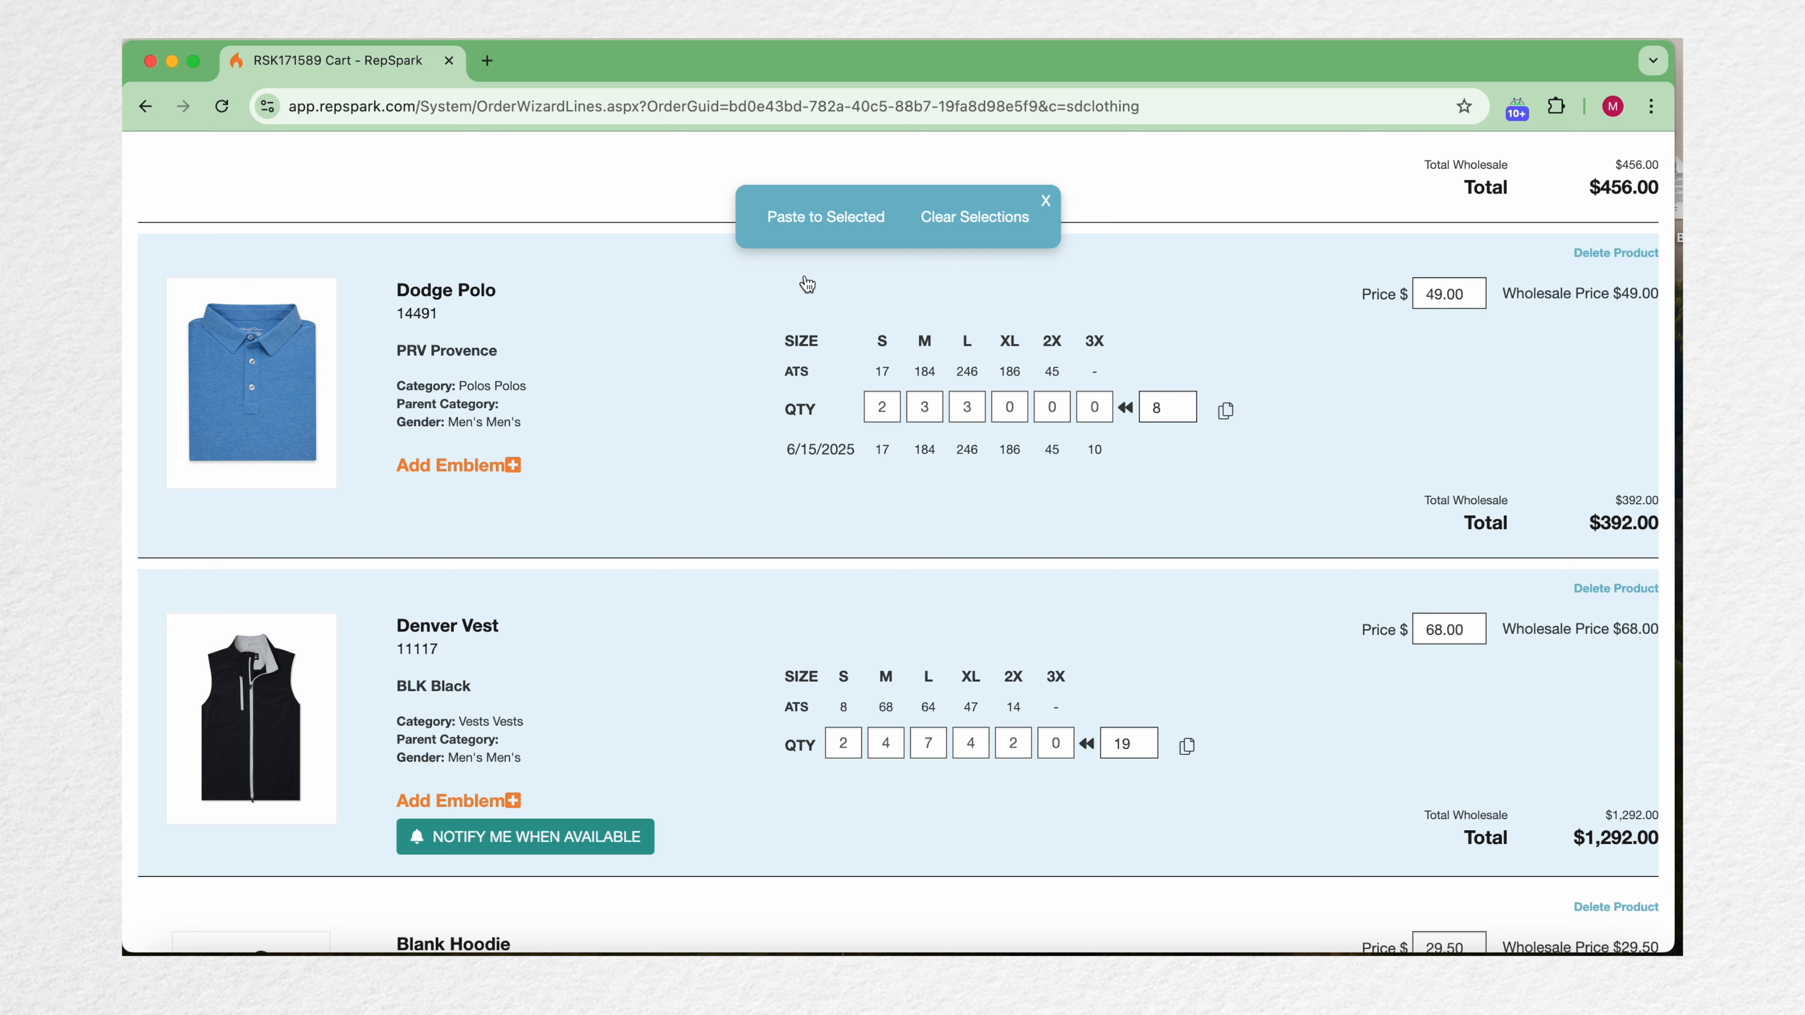
pyautogui.click(822, 225)
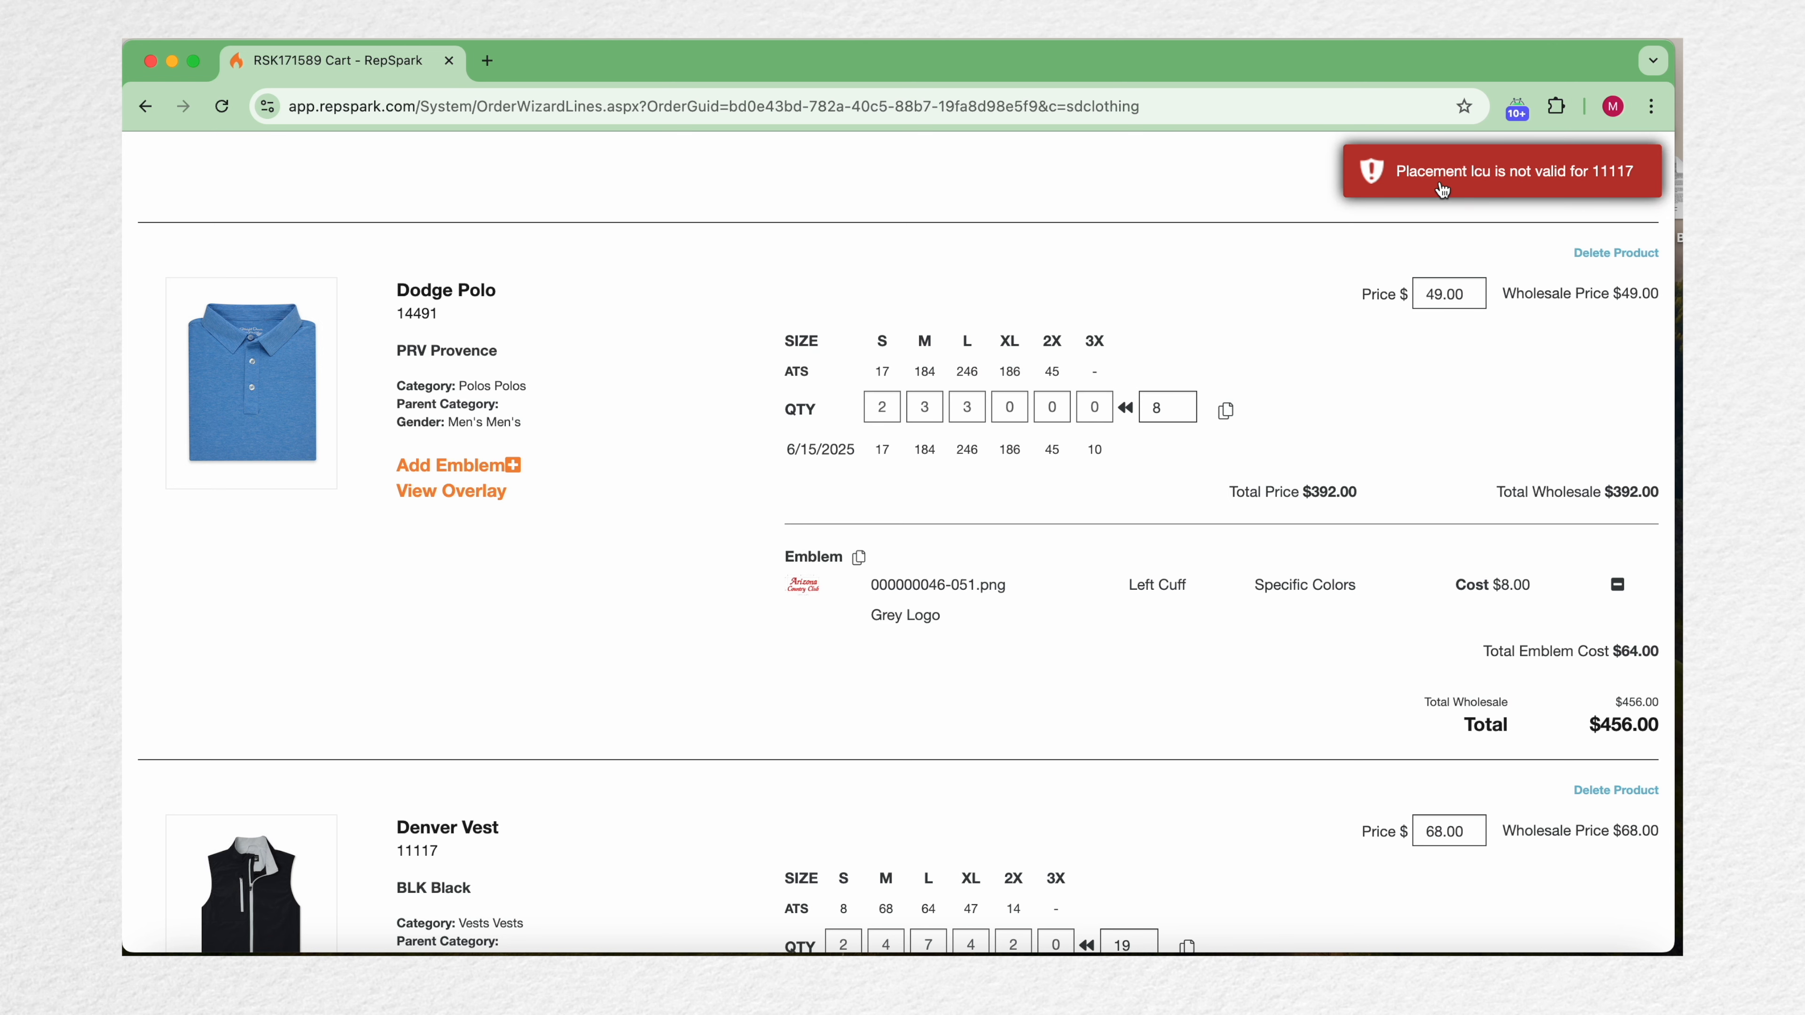
pyautogui.scroll(-4, 1176, 609)
pyautogui.moveTo(447, 576); pyautogui.dragTo(395, 573)
pyautogui.click(600, 601)
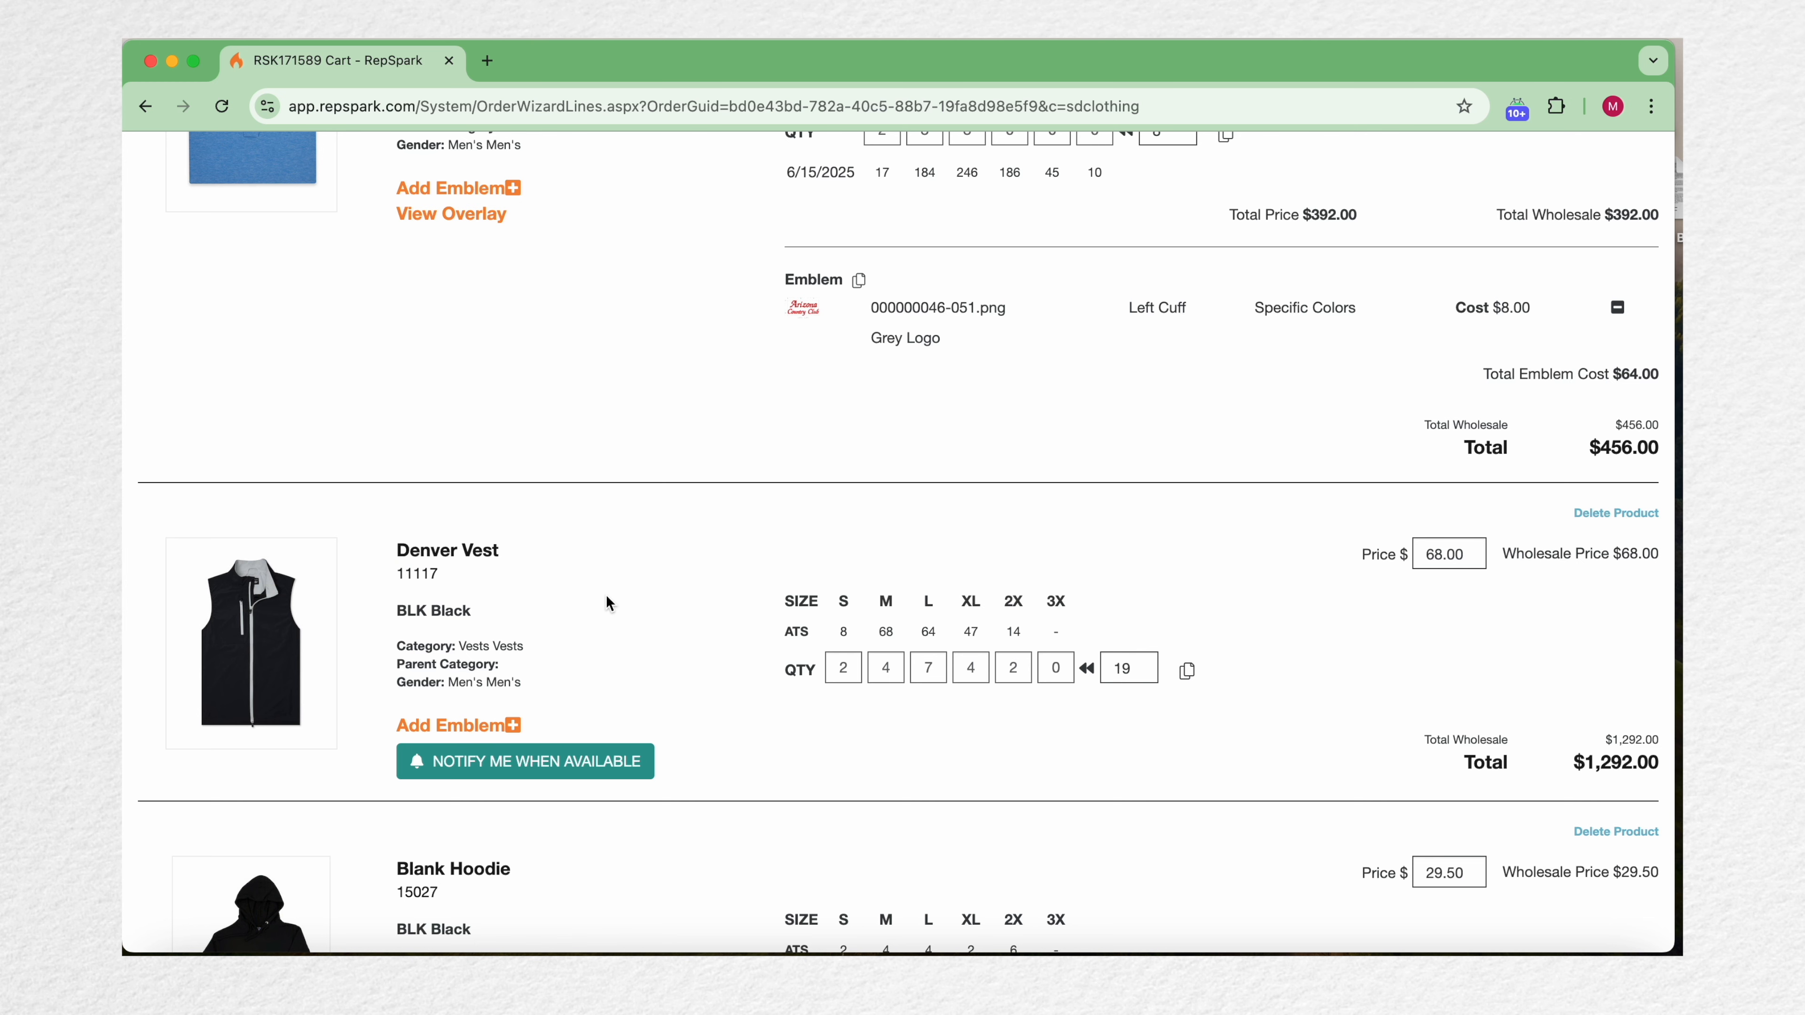
pyautogui.scroll(6, 707, 472)
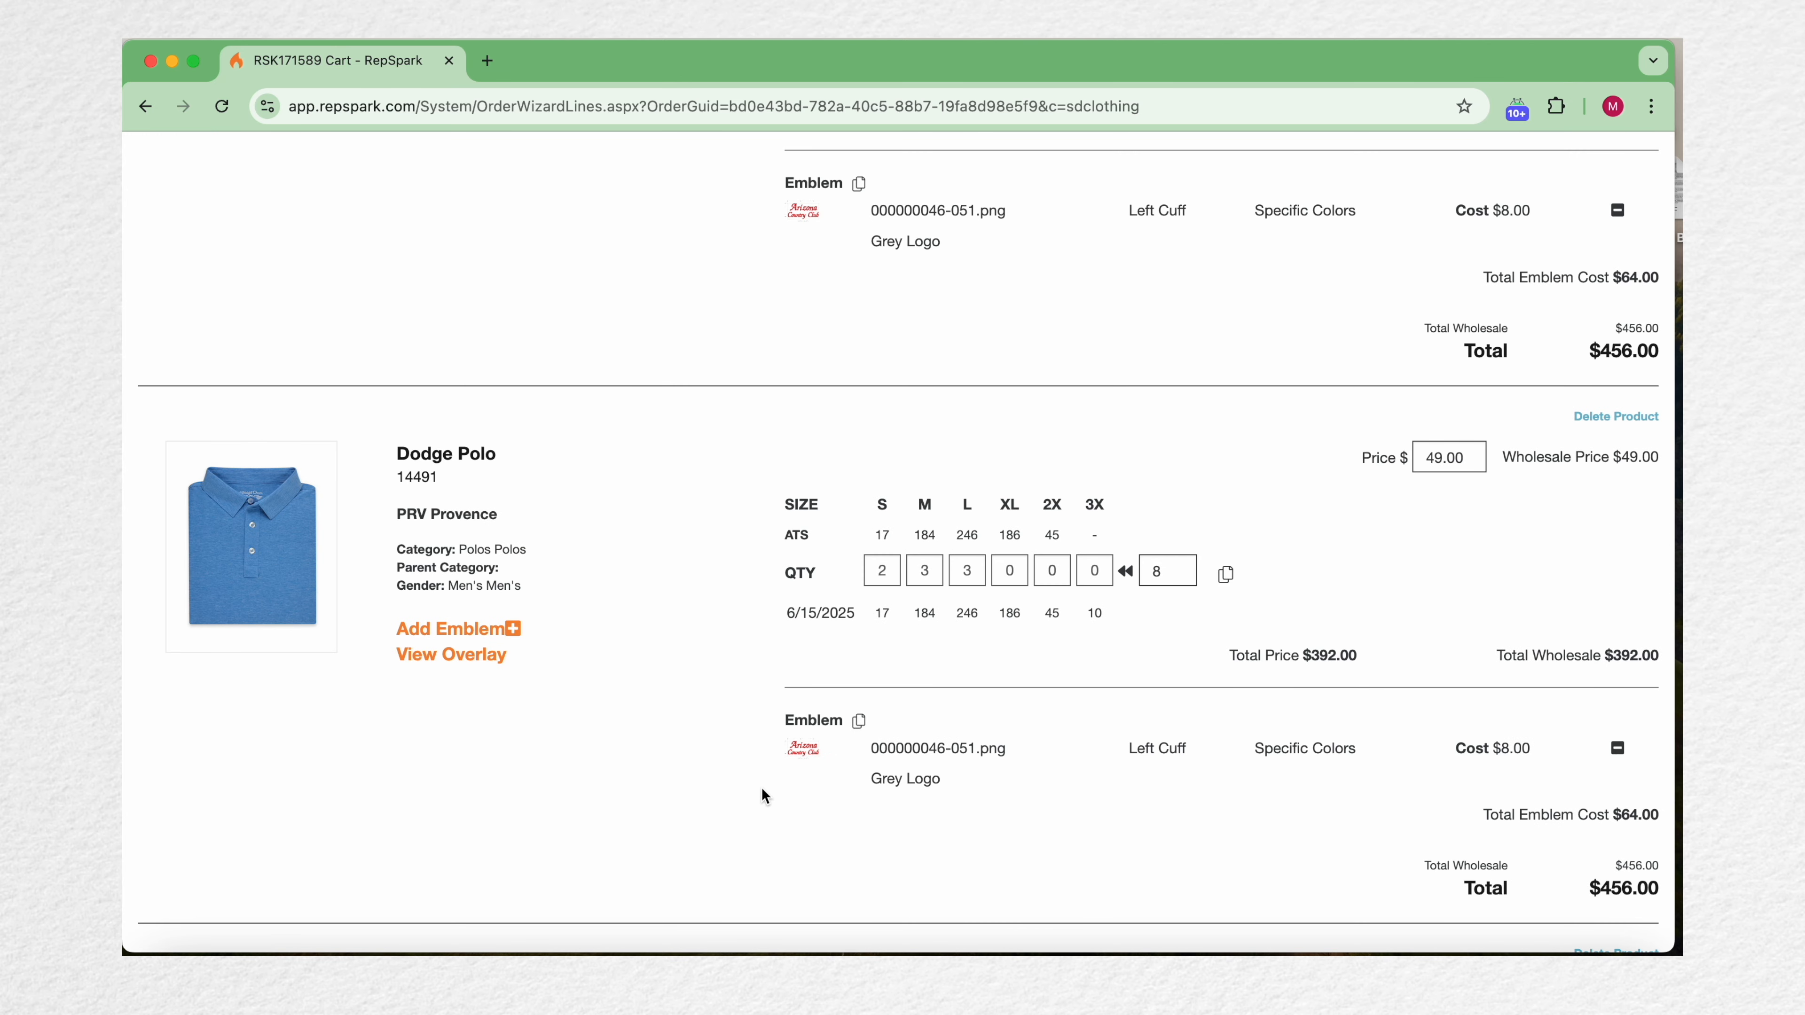
pyautogui.scroll(-8, 762, 790)
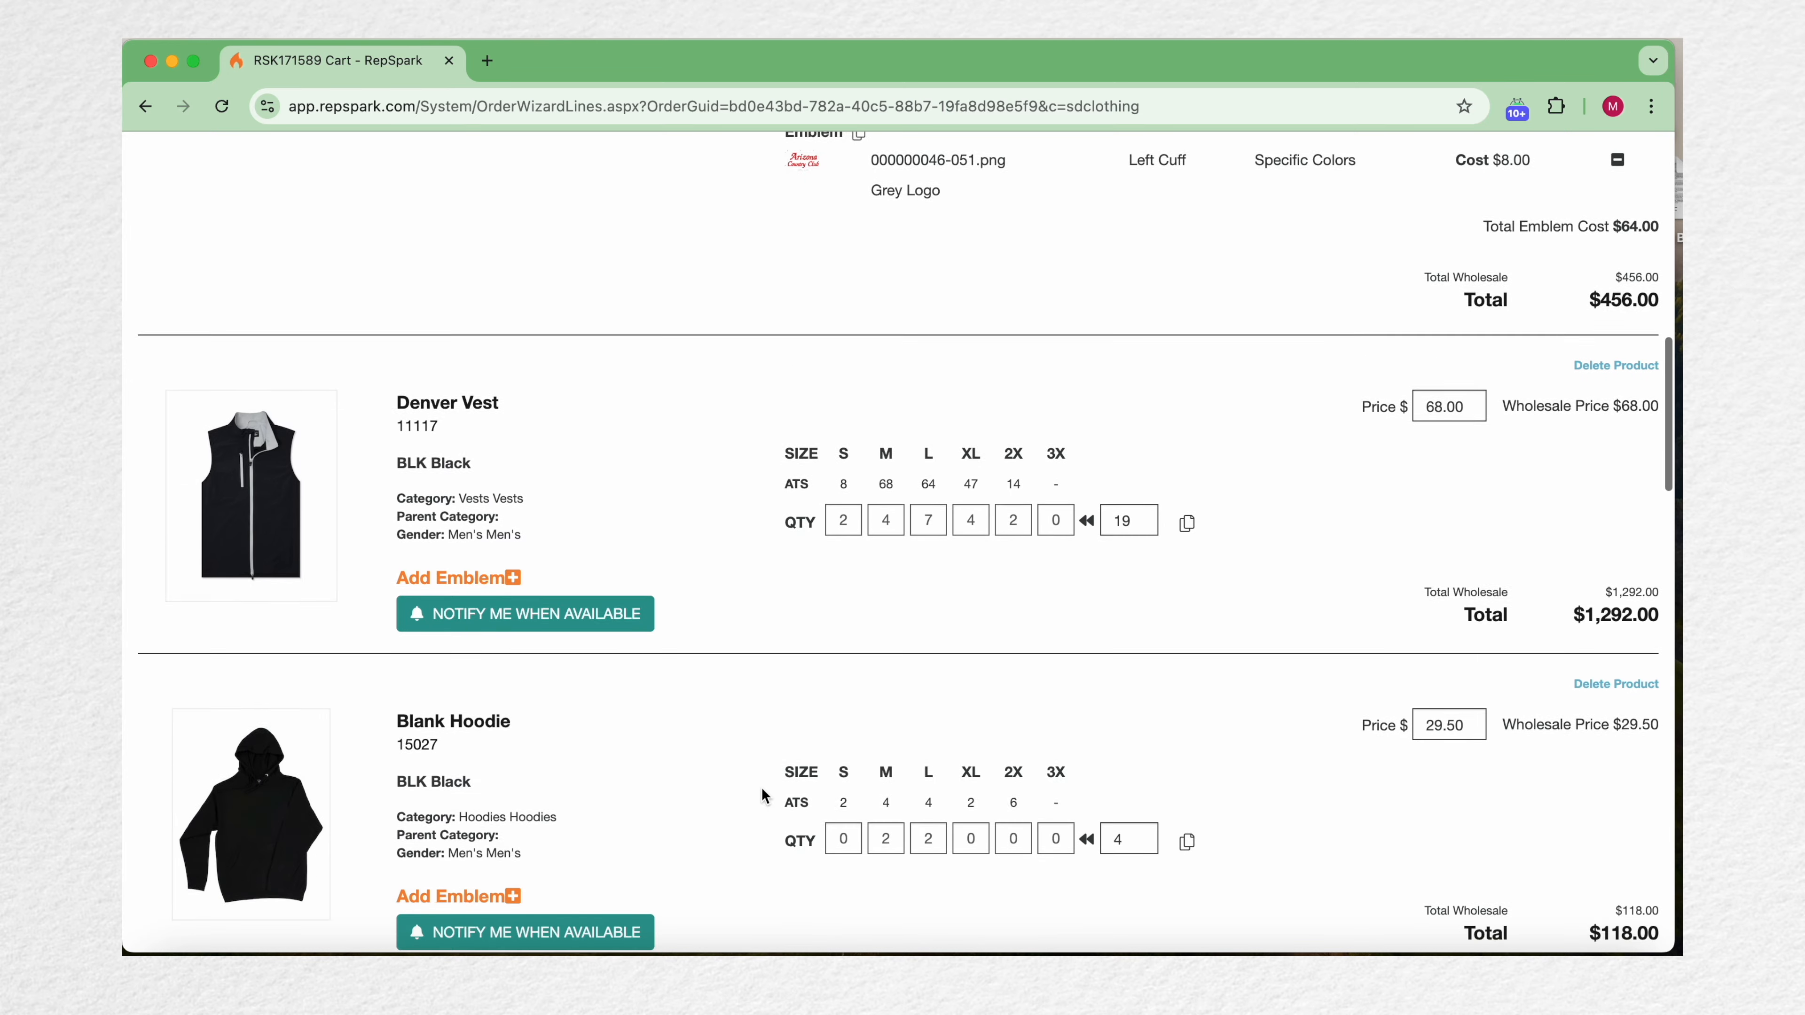
pyautogui.scroll(-1, 761, 787)
pyautogui.click(515, 516)
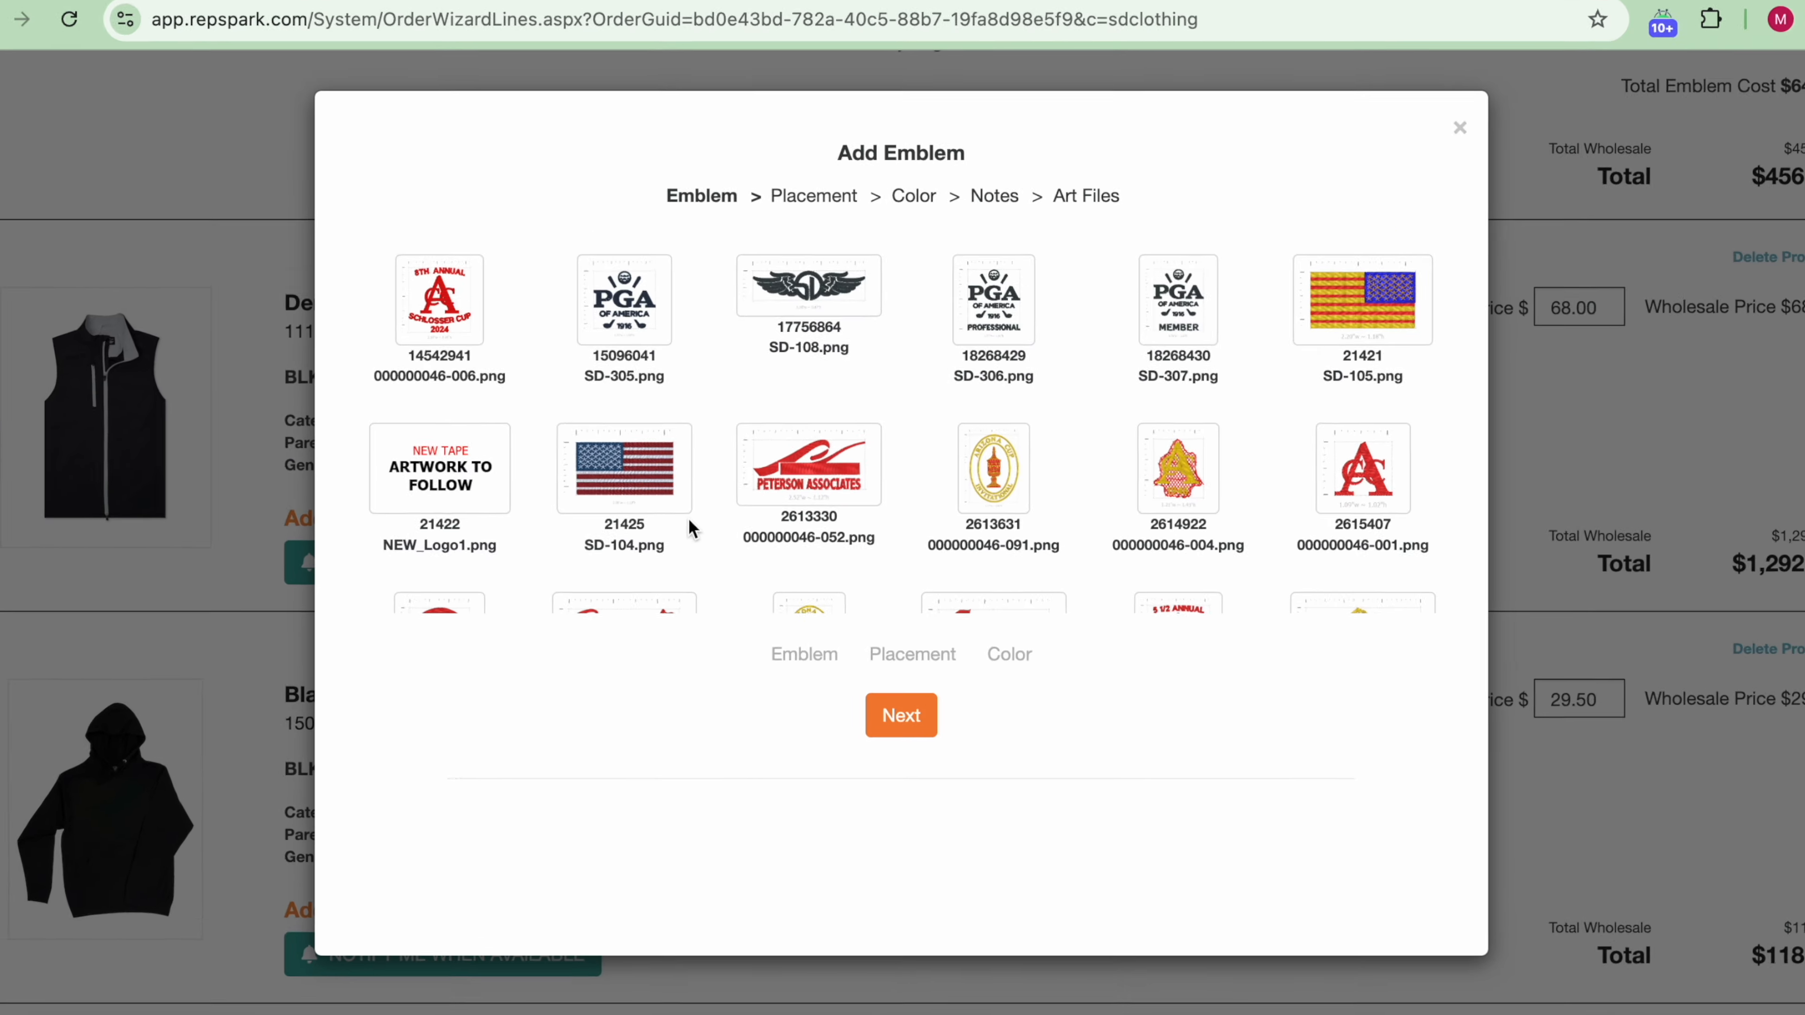
pyautogui.scroll(-5, 693, 530)
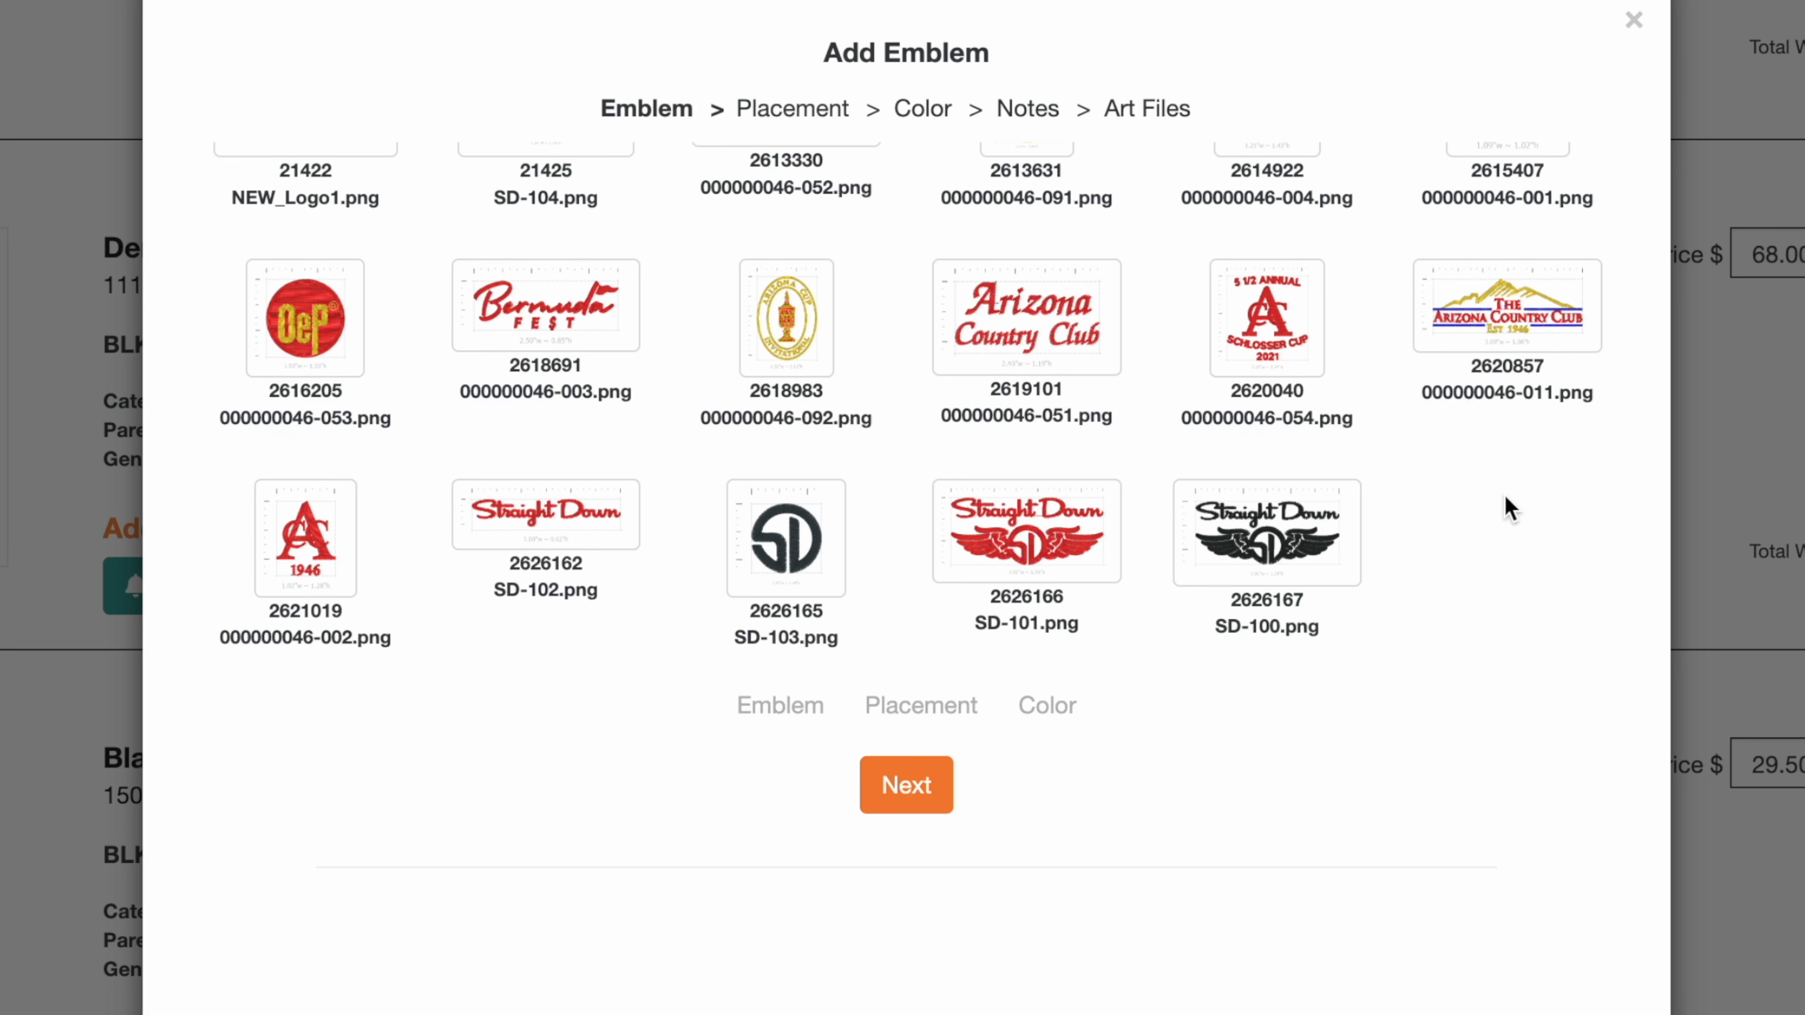
pyautogui.click(1508, 313)
pyautogui.click(928, 818)
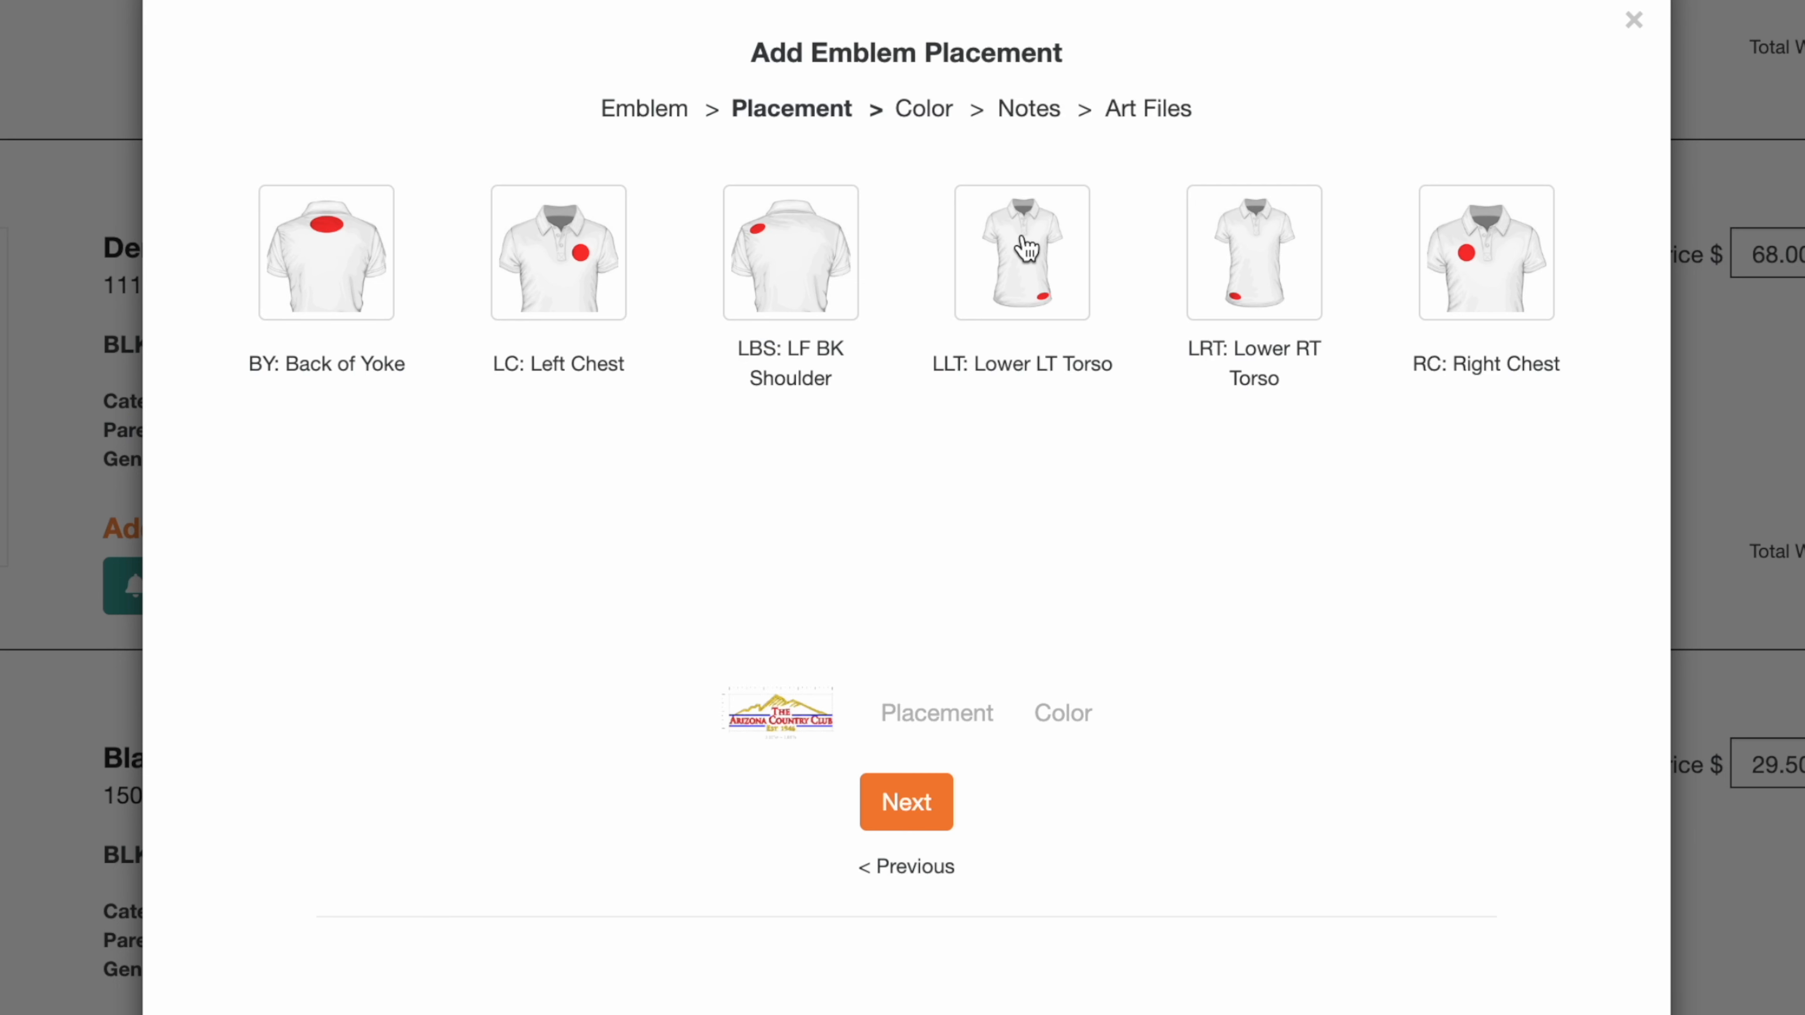
# Step: Set the vest emblem's placement to Lower LT Torso and its color option to Color Coordinate
pyautogui.click(1027, 250)
pyautogui.click(927, 821)
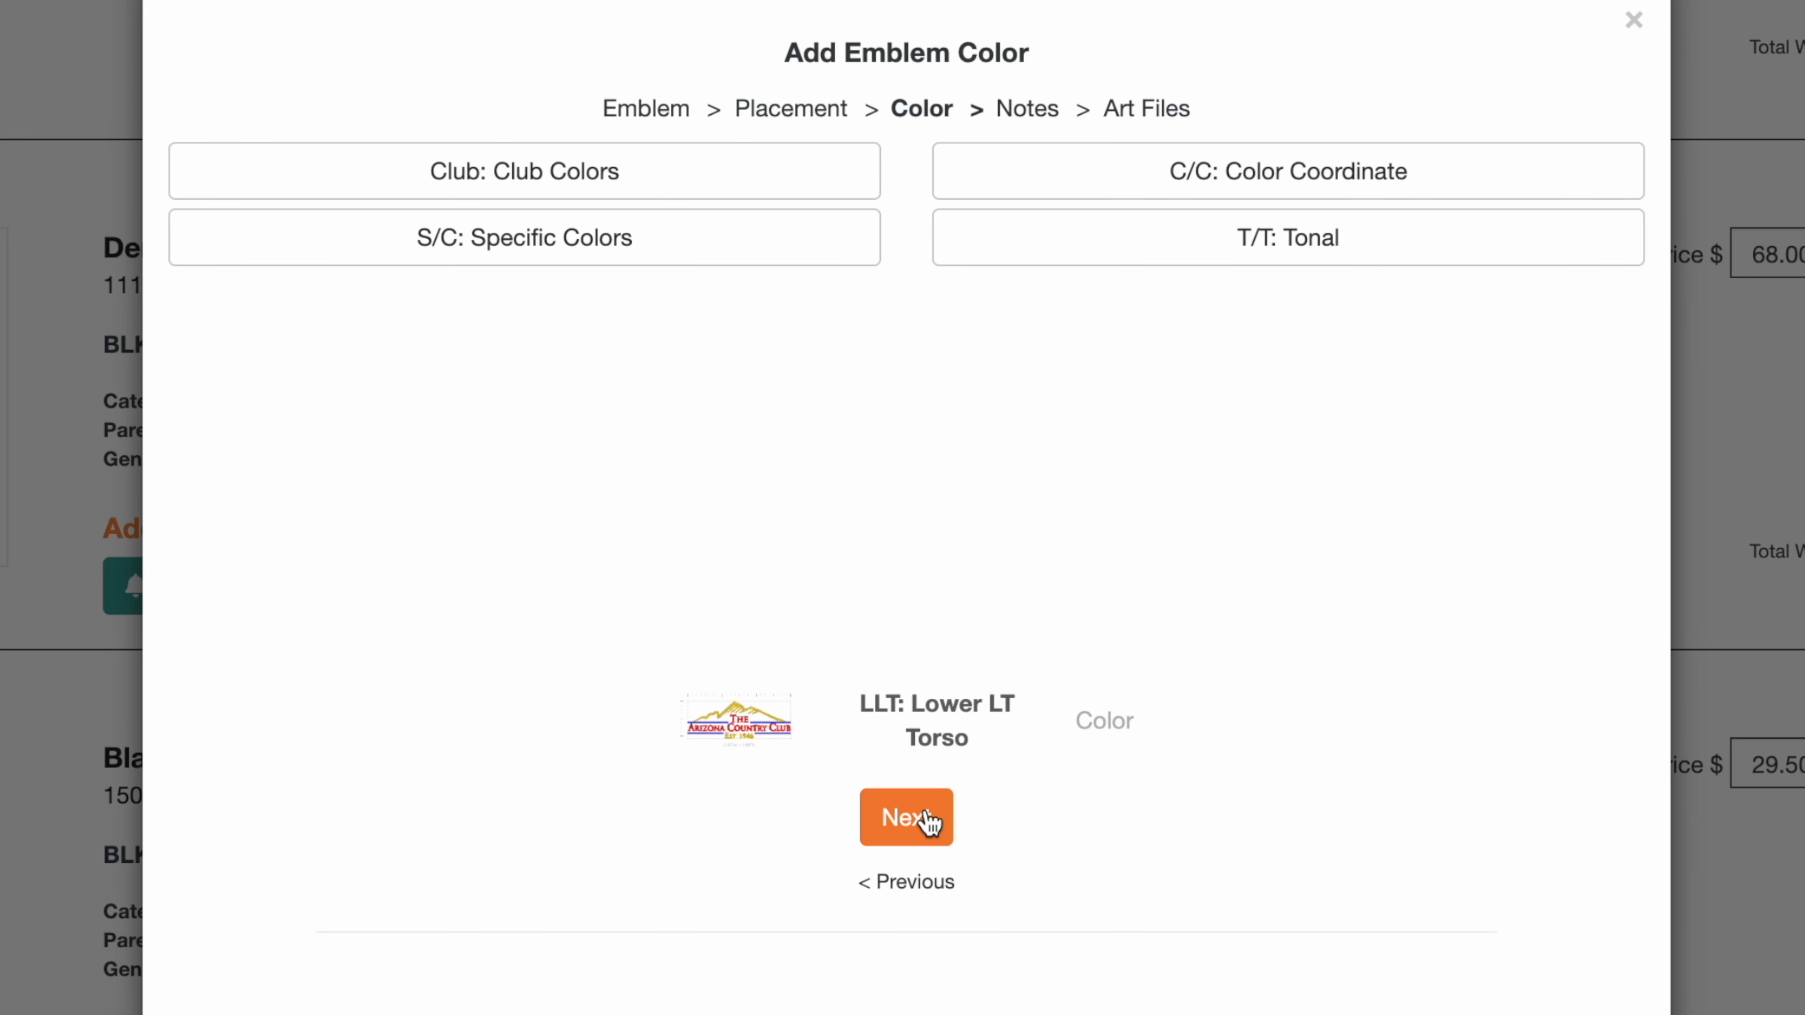
pyautogui.click(1184, 174)
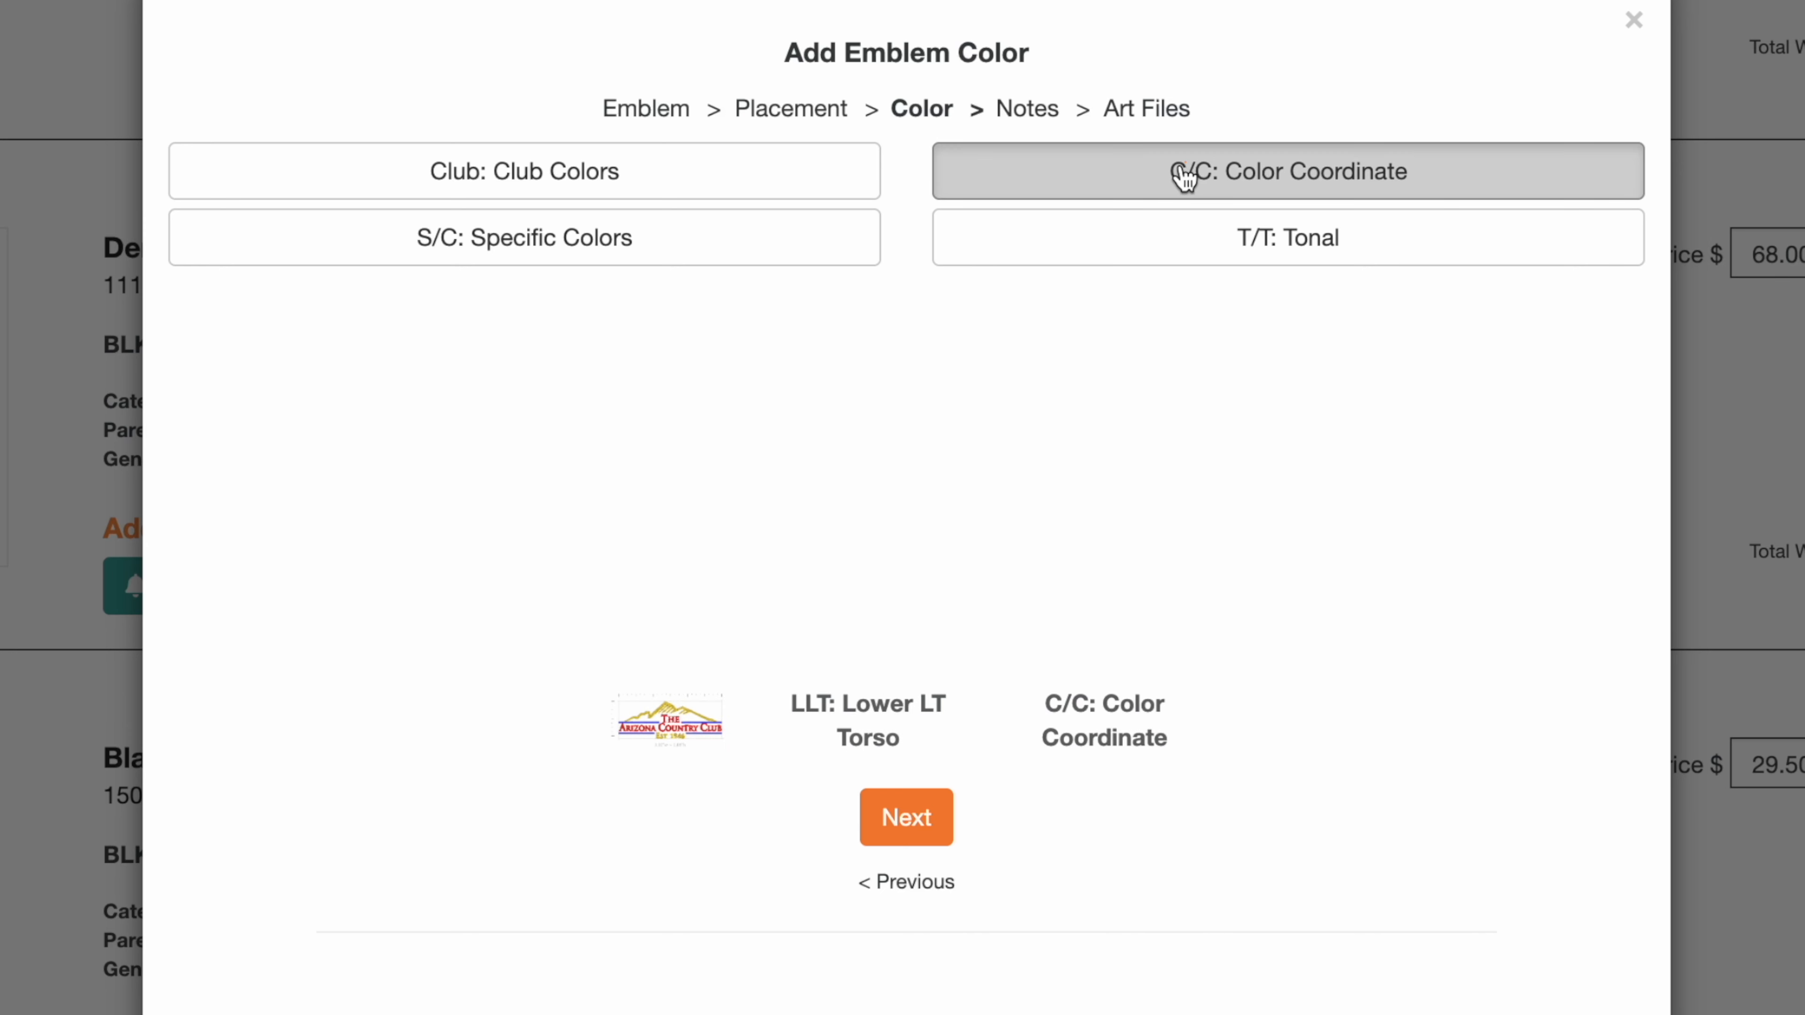
pyautogui.click(921, 832)
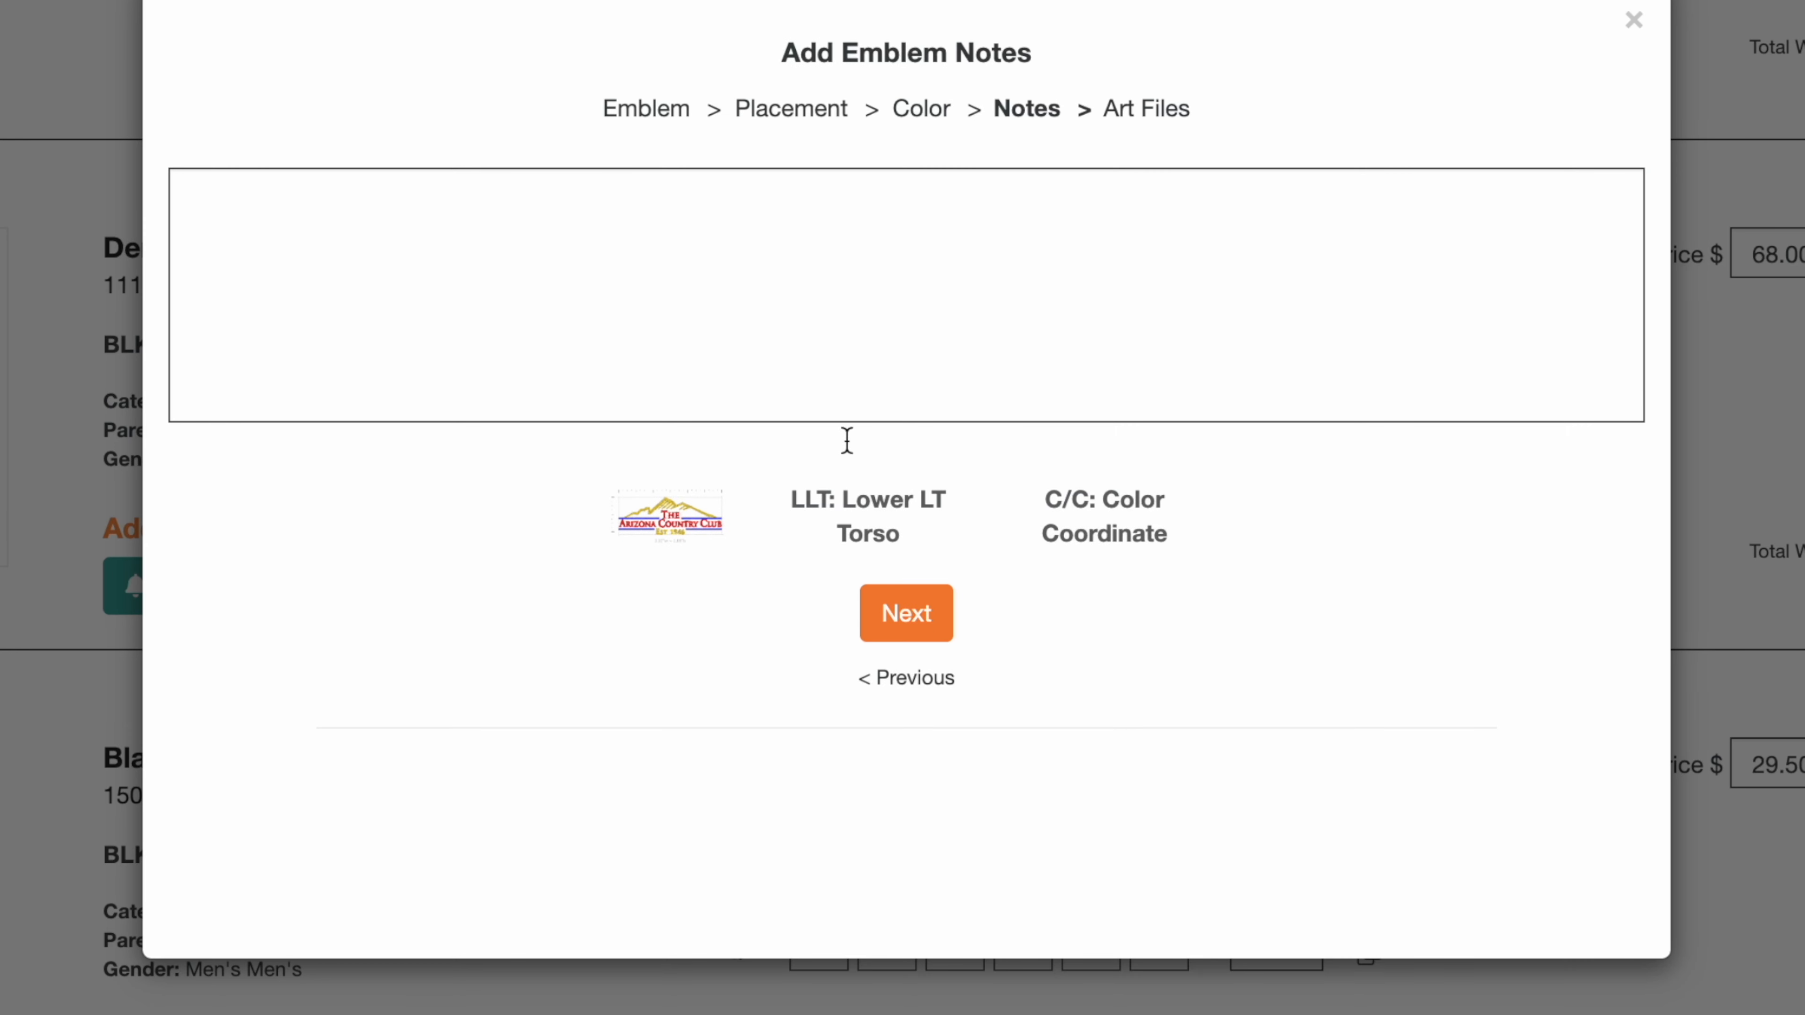
# Step: Enter the emblem note I like grey. brown and silver and add the emblem to the Denver Vest
pyautogui.click(822, 334)
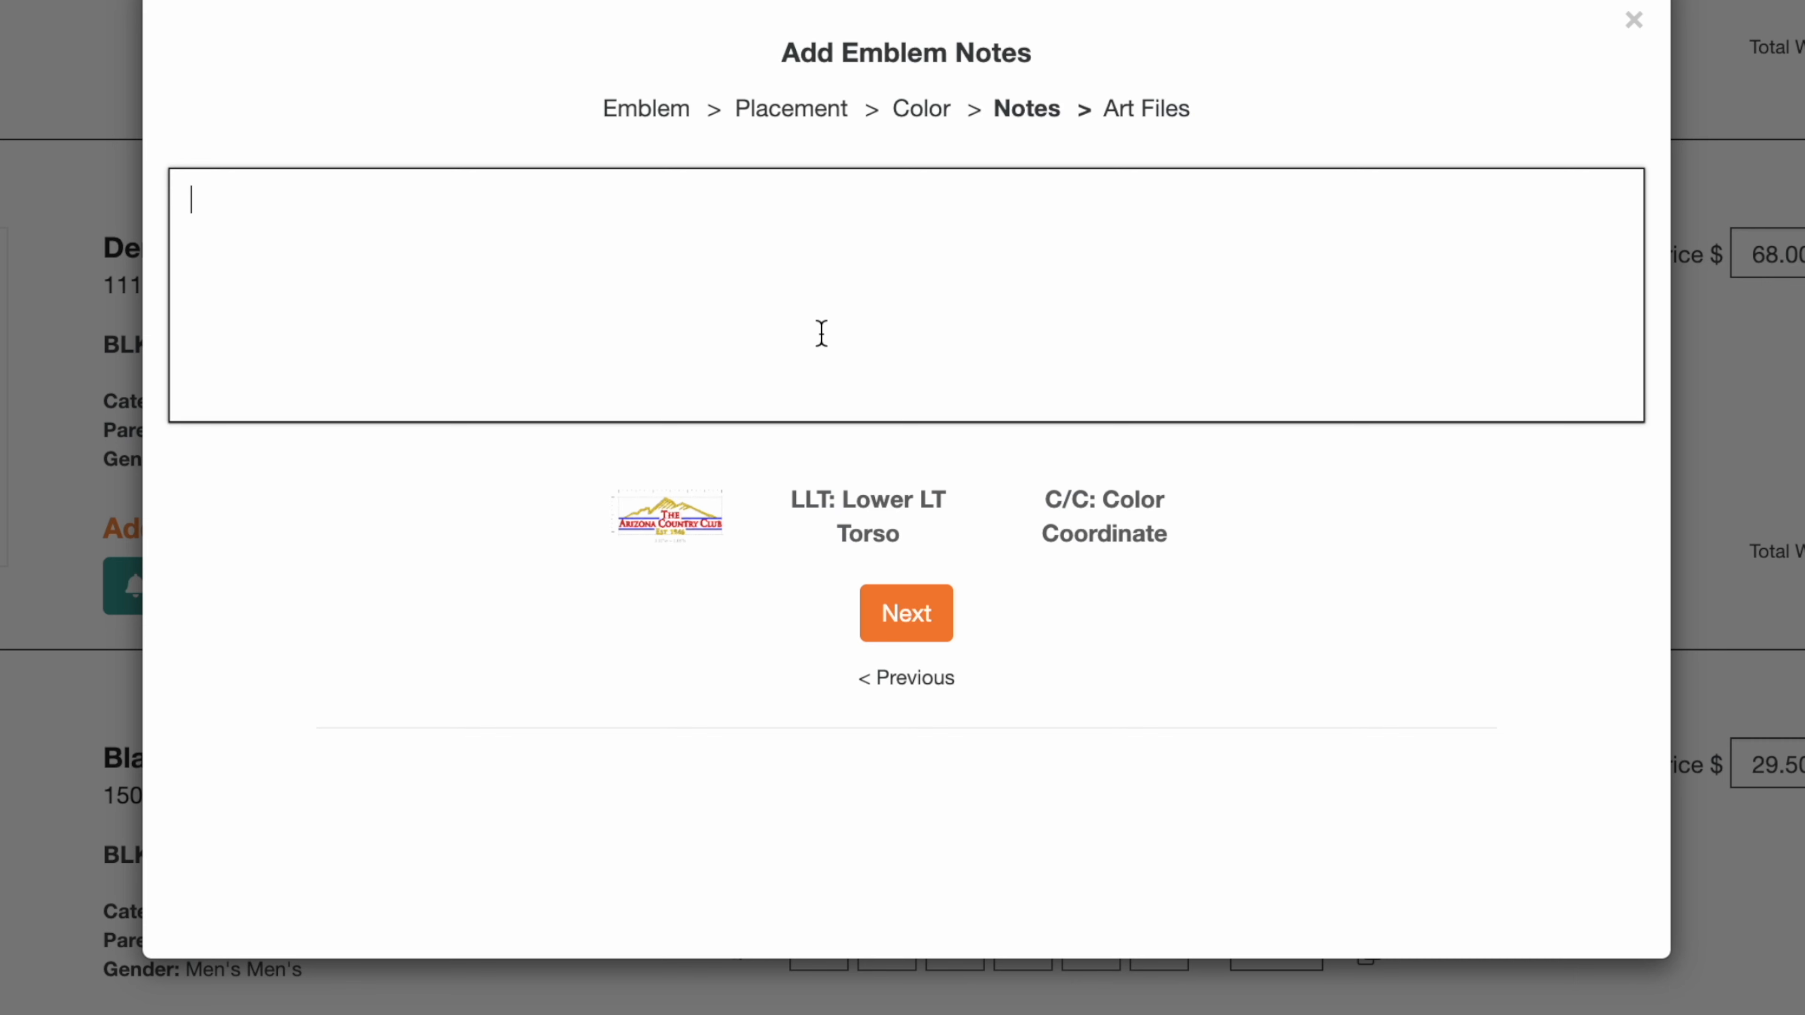
pyautogui.write('I like greay na')
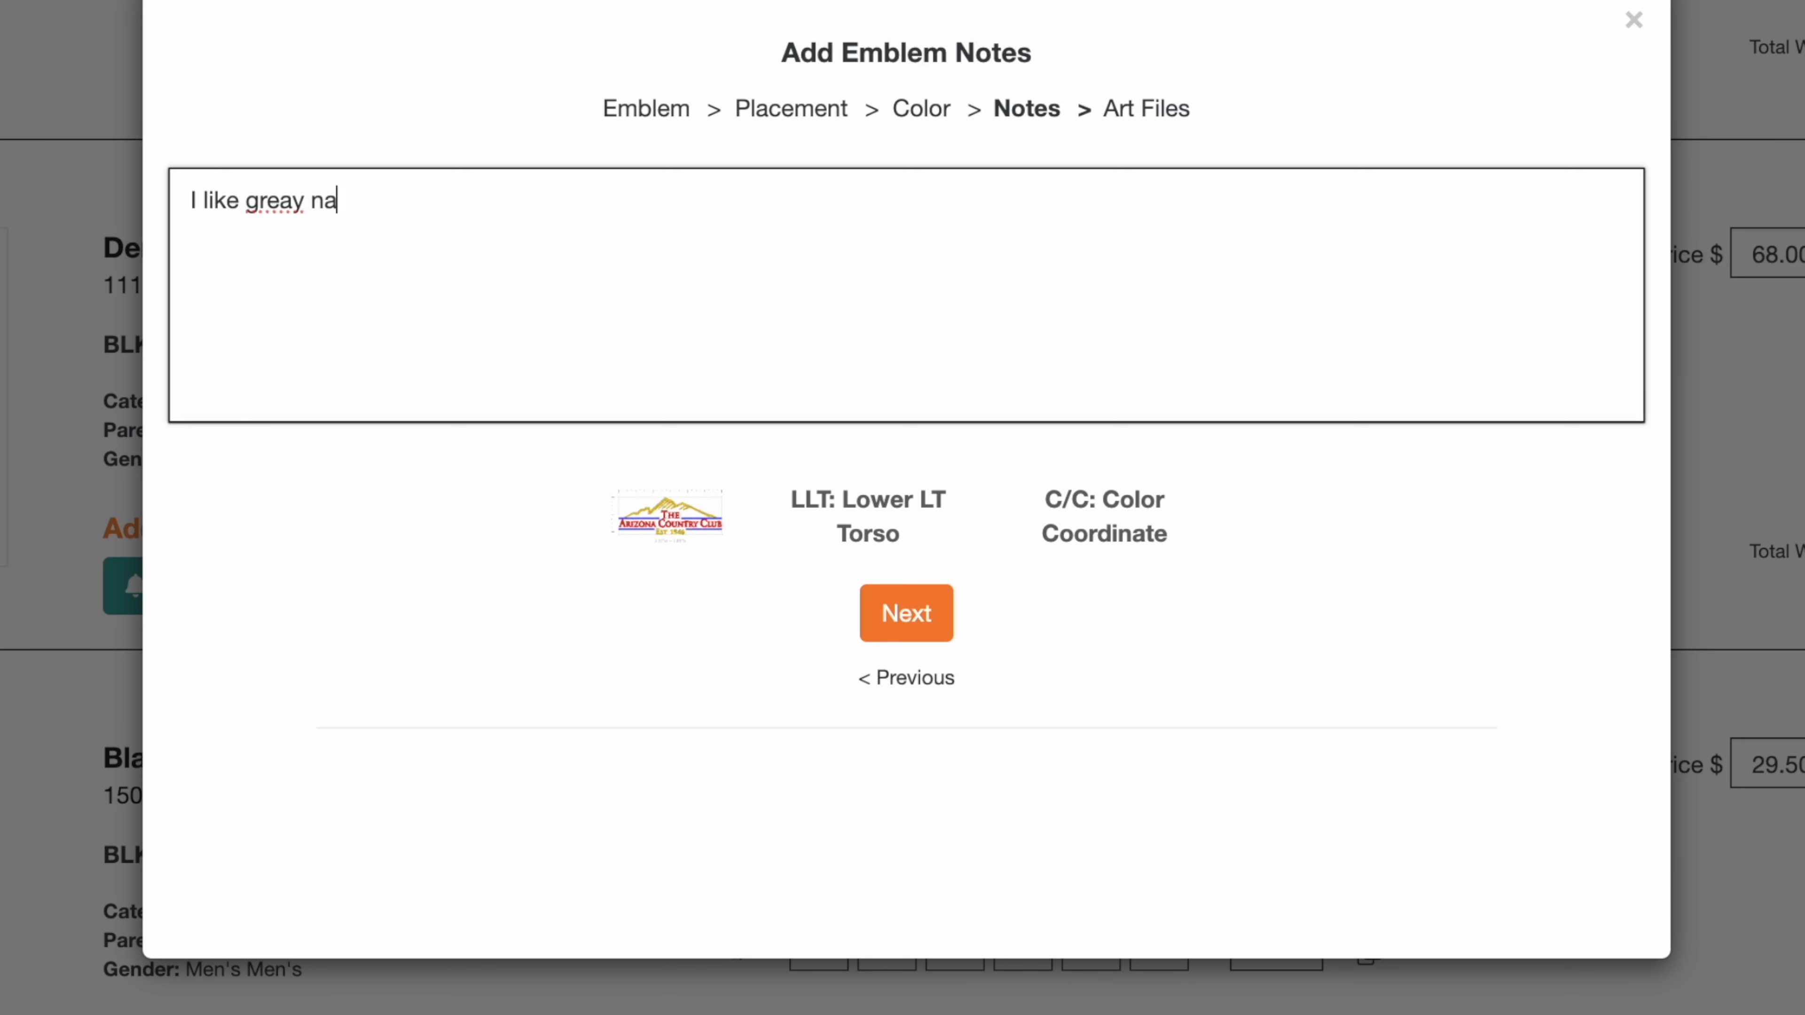
pyautogui.write('d brwona dn')
pyautogui.press('BackSpace')
pyautogui.press('BackSpace')
pyautogui.press('BackSpace')
pyautogui.press('BackSpace')
pyautogui.press('BackSpace')
pyautogui.press('BackSpace')
pyautogui.press('BackSpace')
pyautogui.press('BackSpace')
pyautogui.press('BackSpace')
pyautogui.press('BackSpace')
pyautogui.press('BackSpace')
pyautogui.press('BackSpace')
pyautogui.press('BackSpace')
pyautogui.press('BackSpace')
pyautogui.press('BackSpace')
pyautogui.write('ey. brown and so')
pyautogui.write('lver')
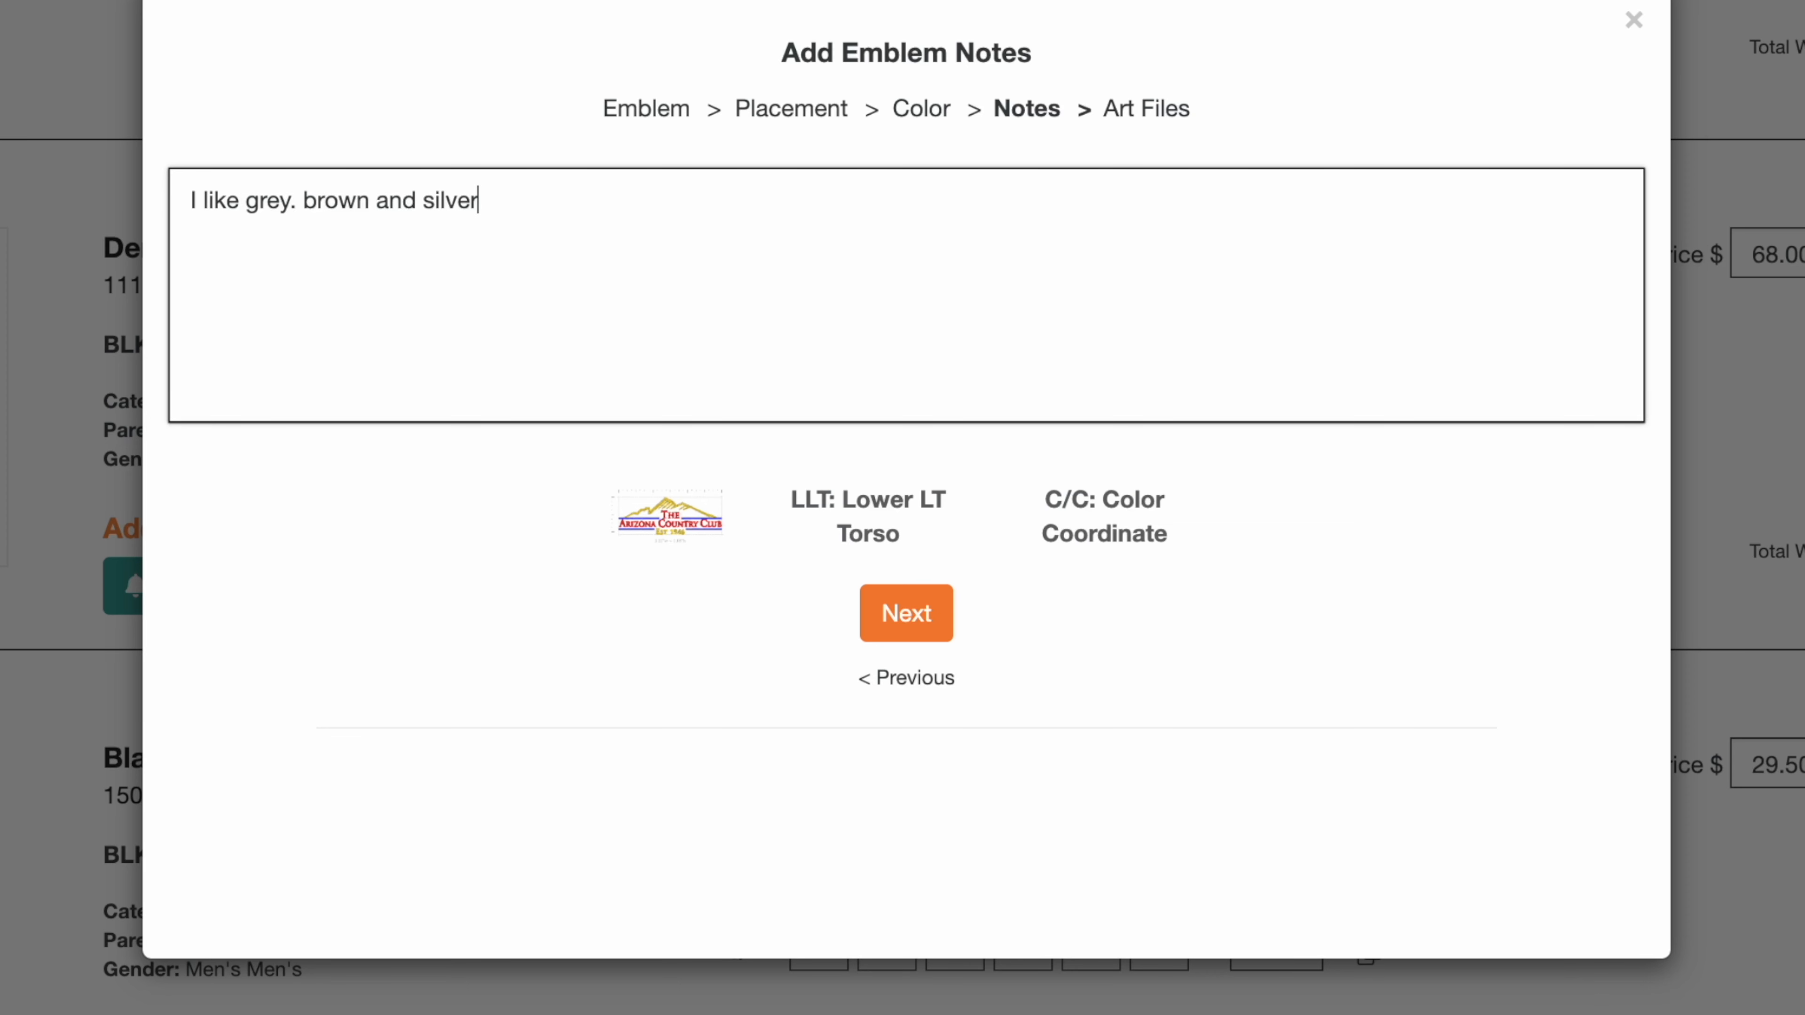
pyautogui.click(913, 630)
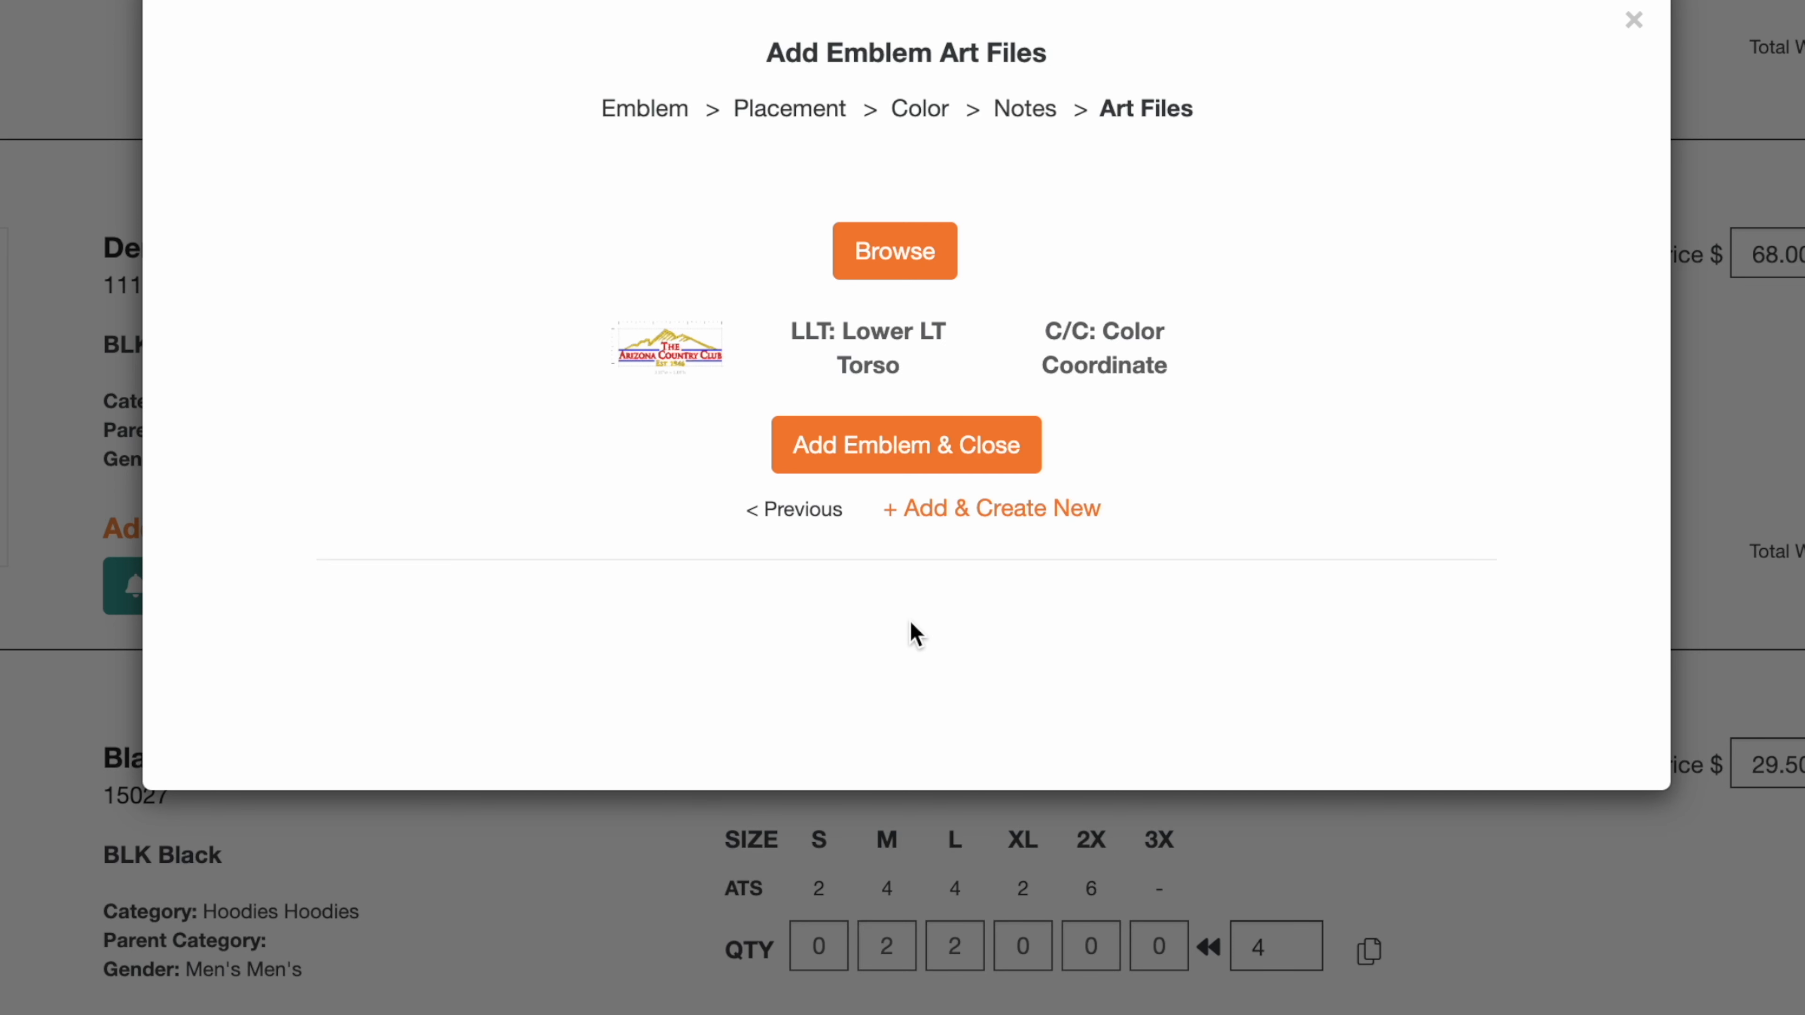
pyautogui.click(887, 467)
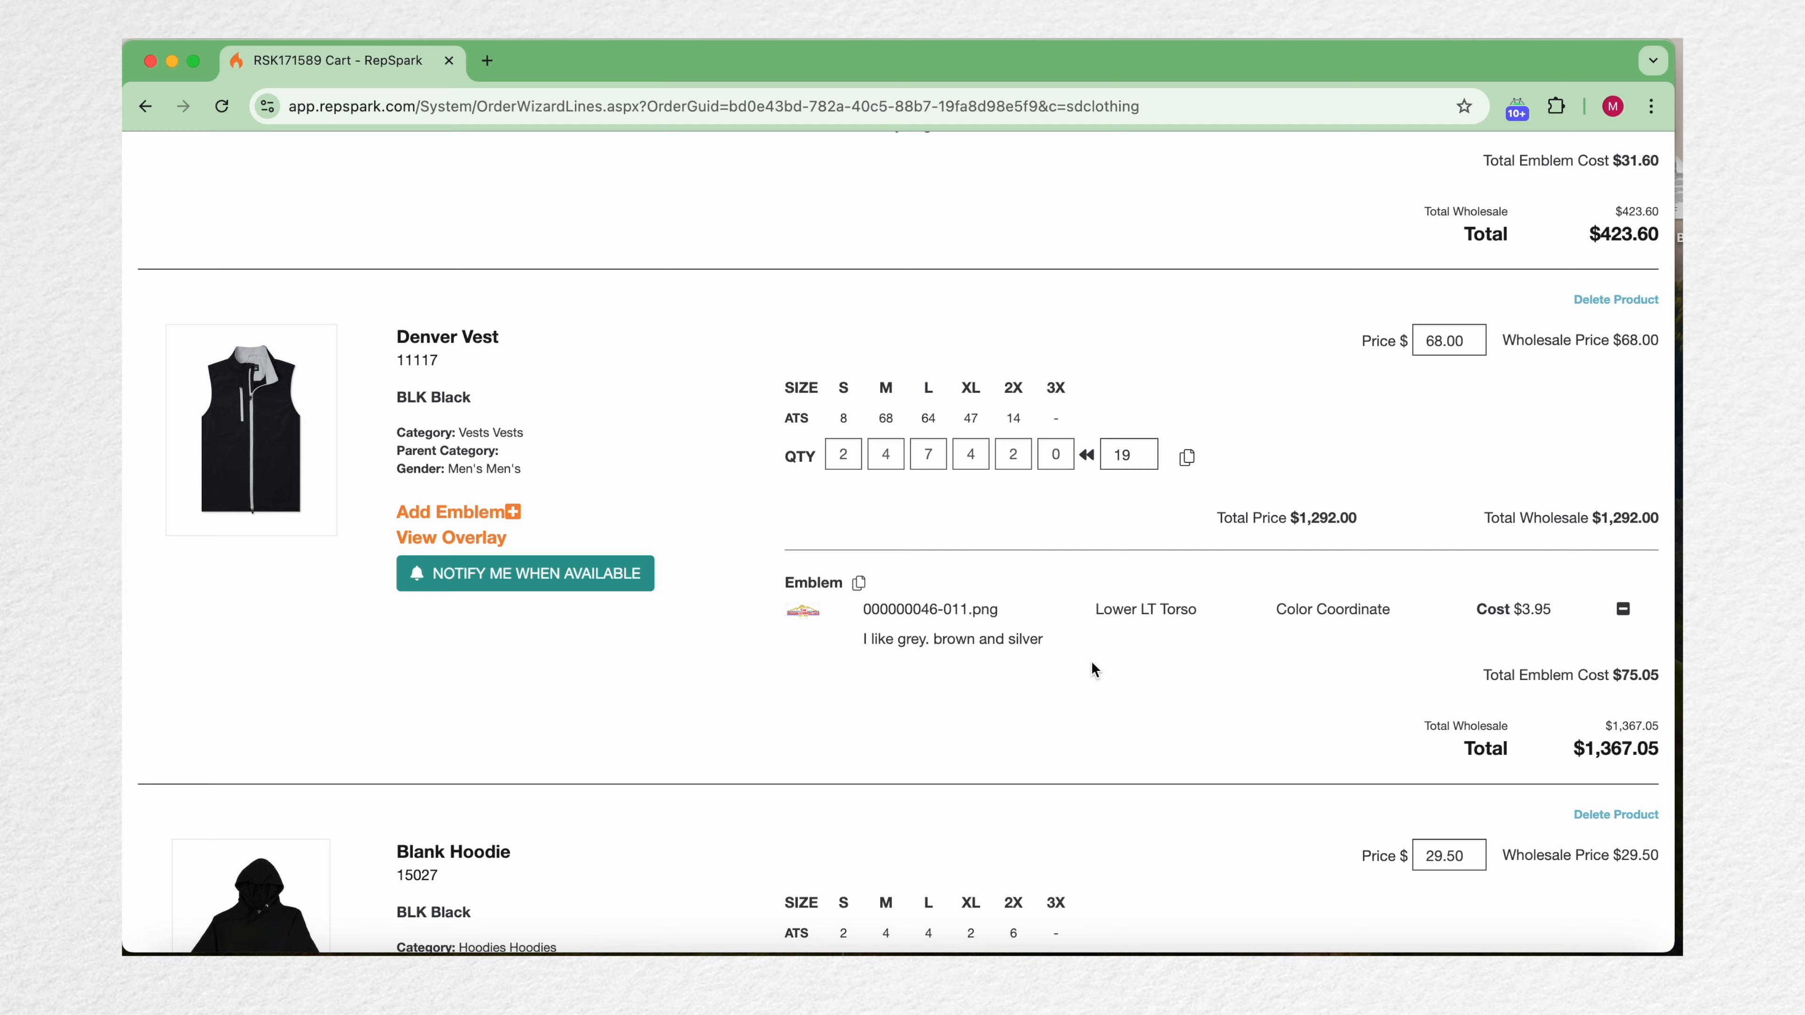
pyautogui.scroll(7, 1093, 665)
pyautogui.scroll(-8, 1091, 660)
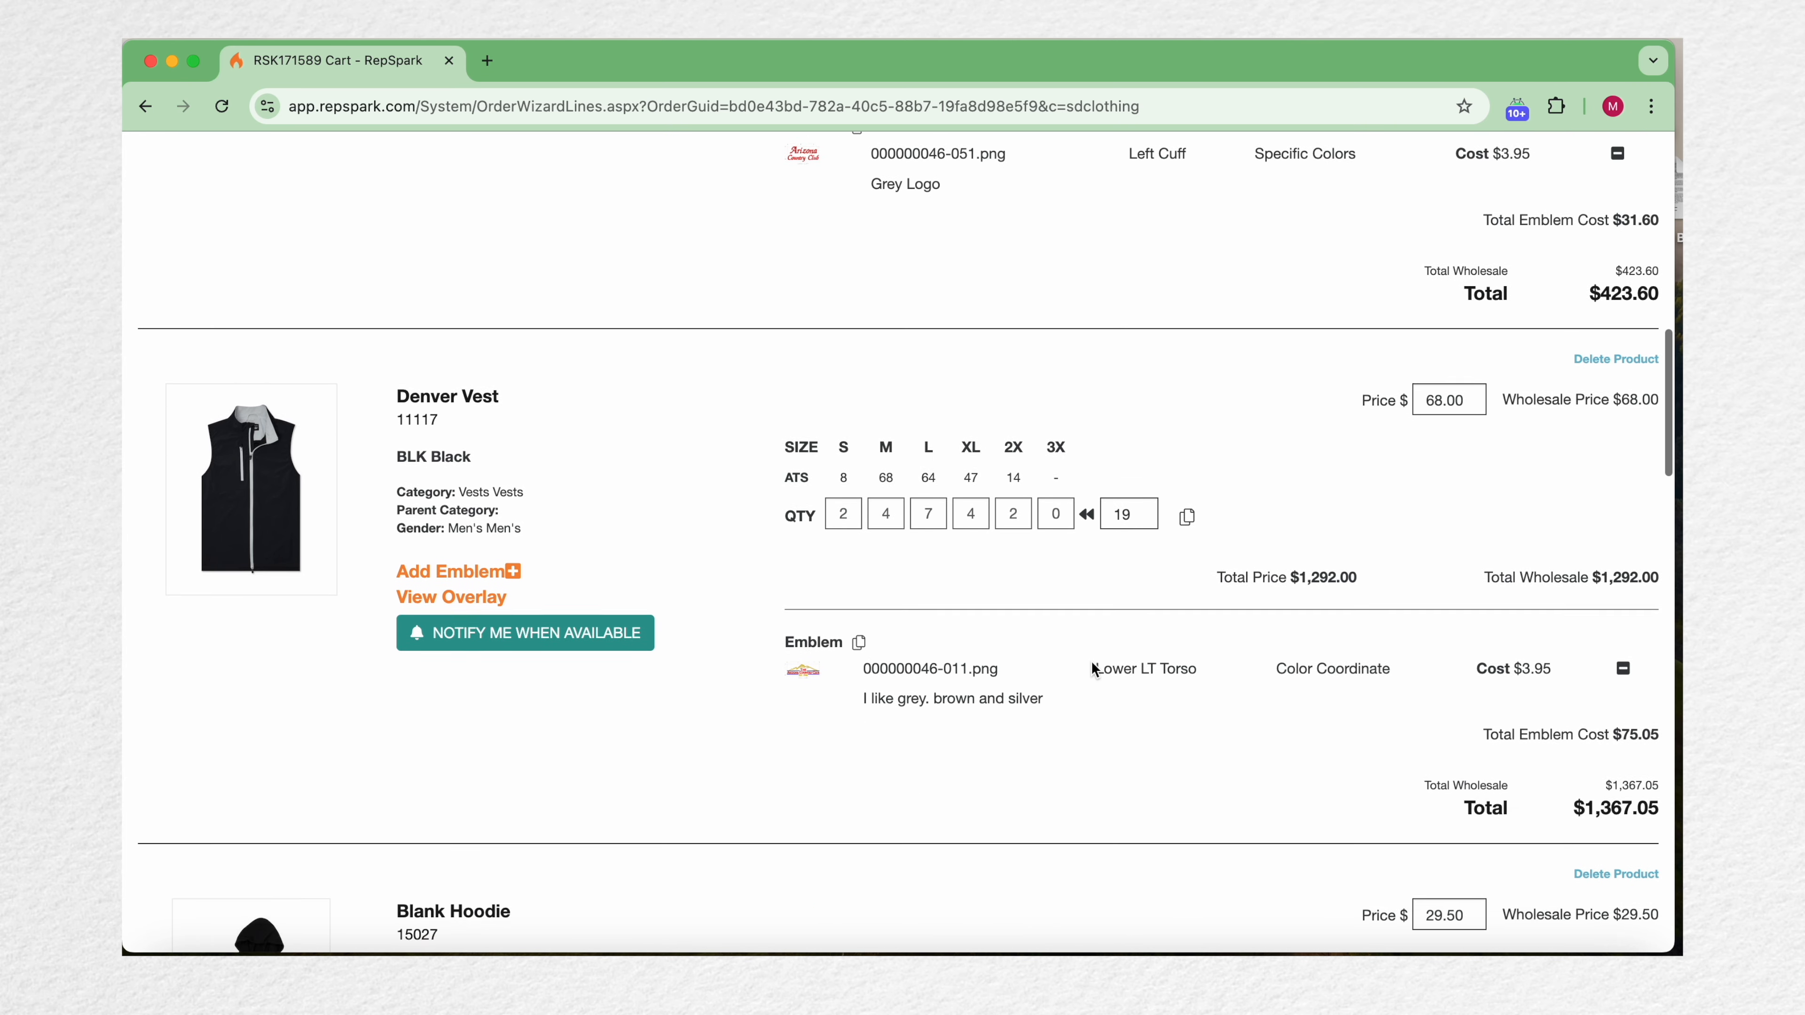
pyautogui.click(859, 491)
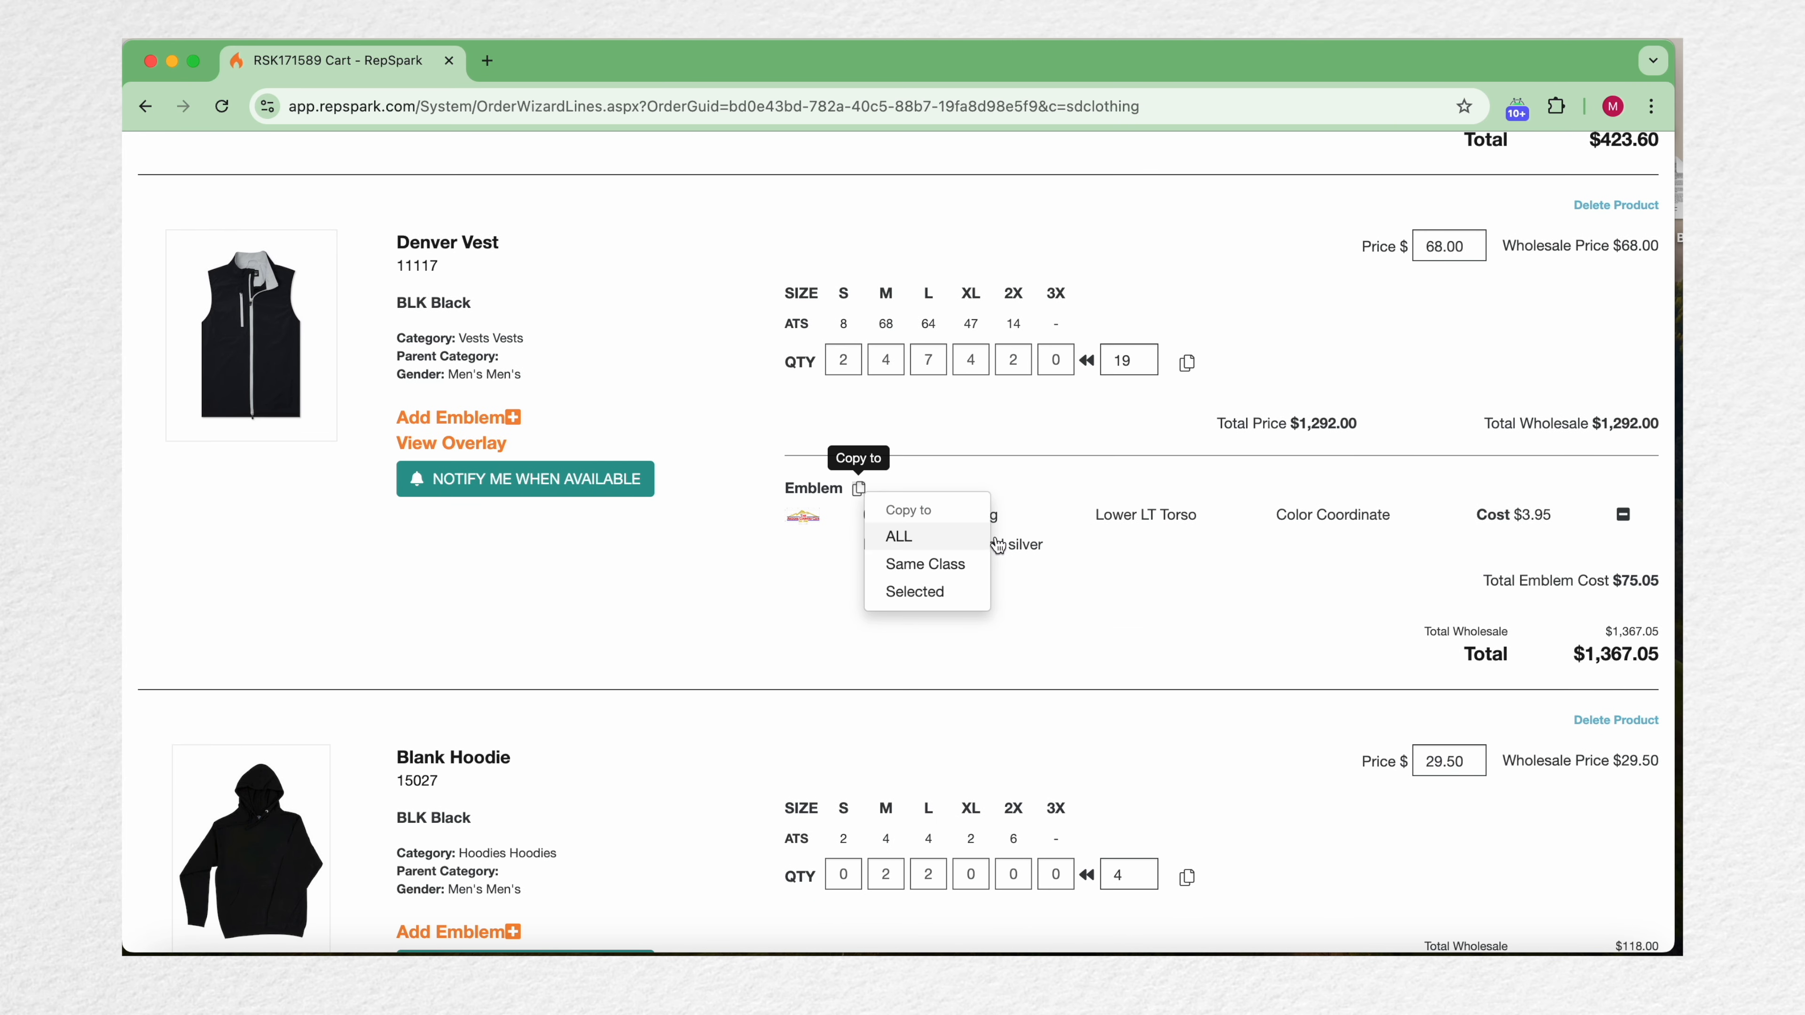
pyautogui.click(1028, 659)
# Step: Start adding an emblem to the Blank Hoodie and choose the NEW_Logo1 Artwork To Follow emblem
pyautogui.scroll(-7, 1025, 661)
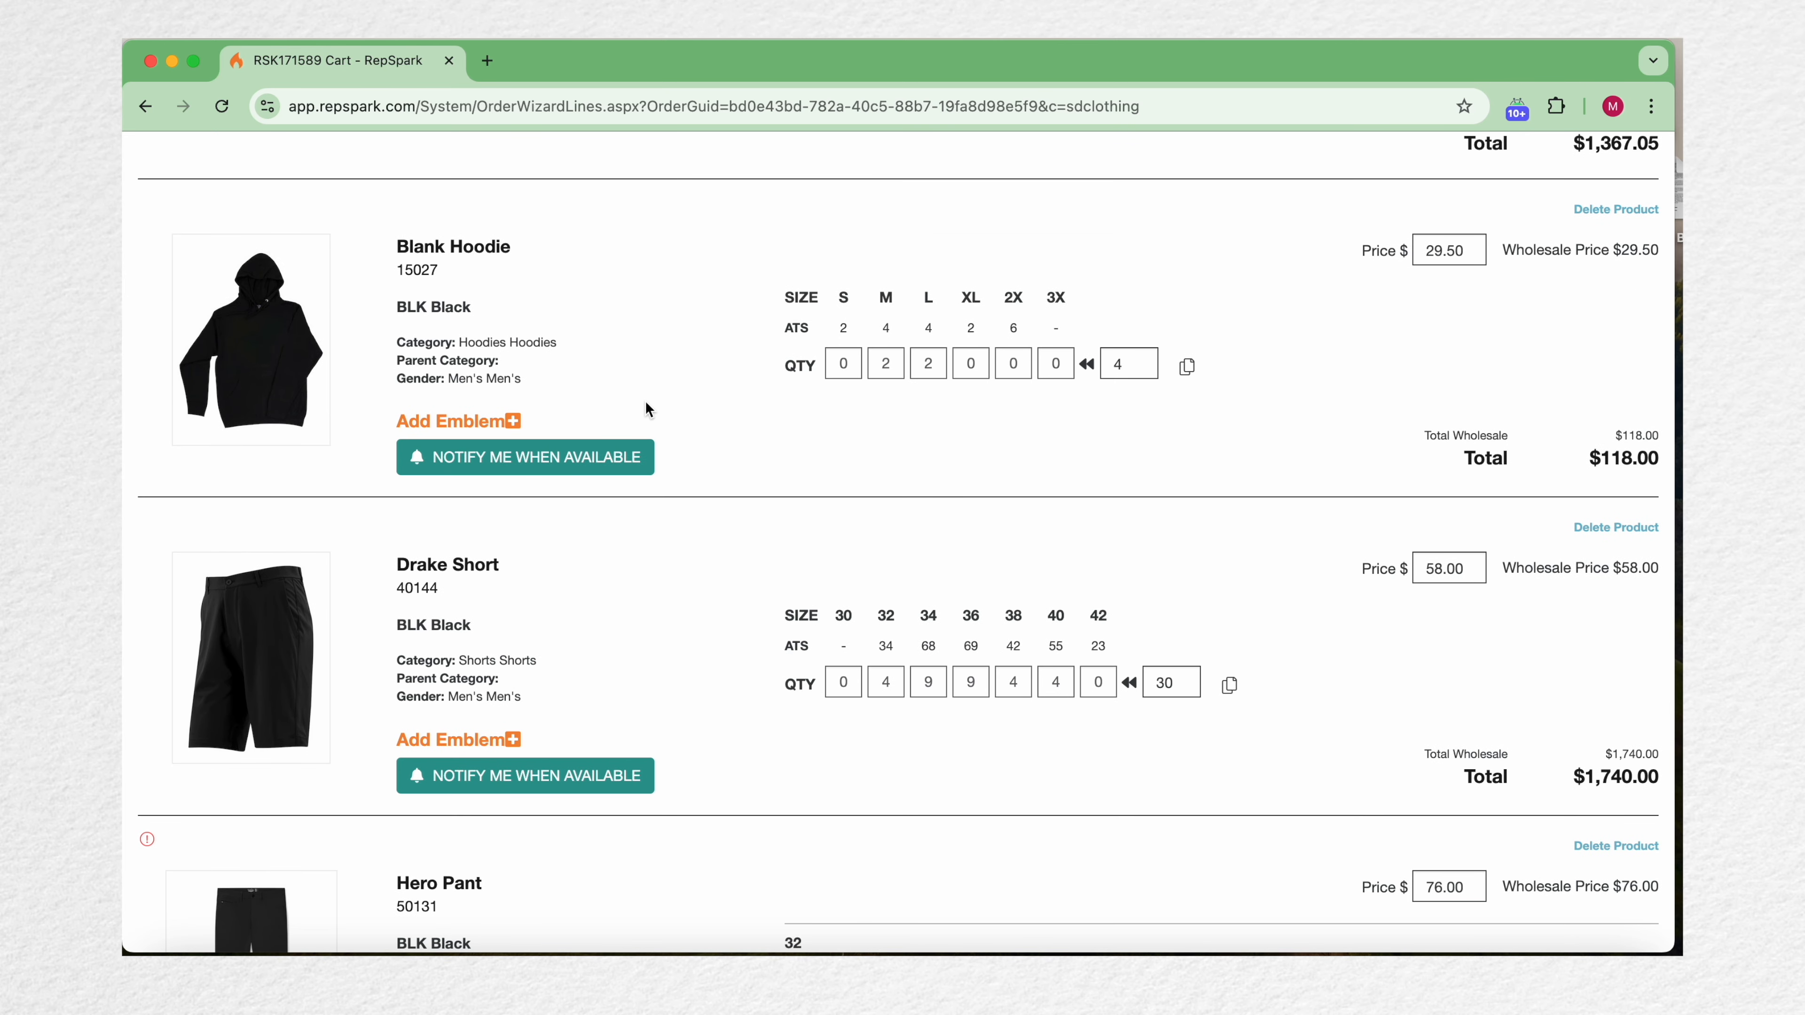
pyautogui.click(516, 422)
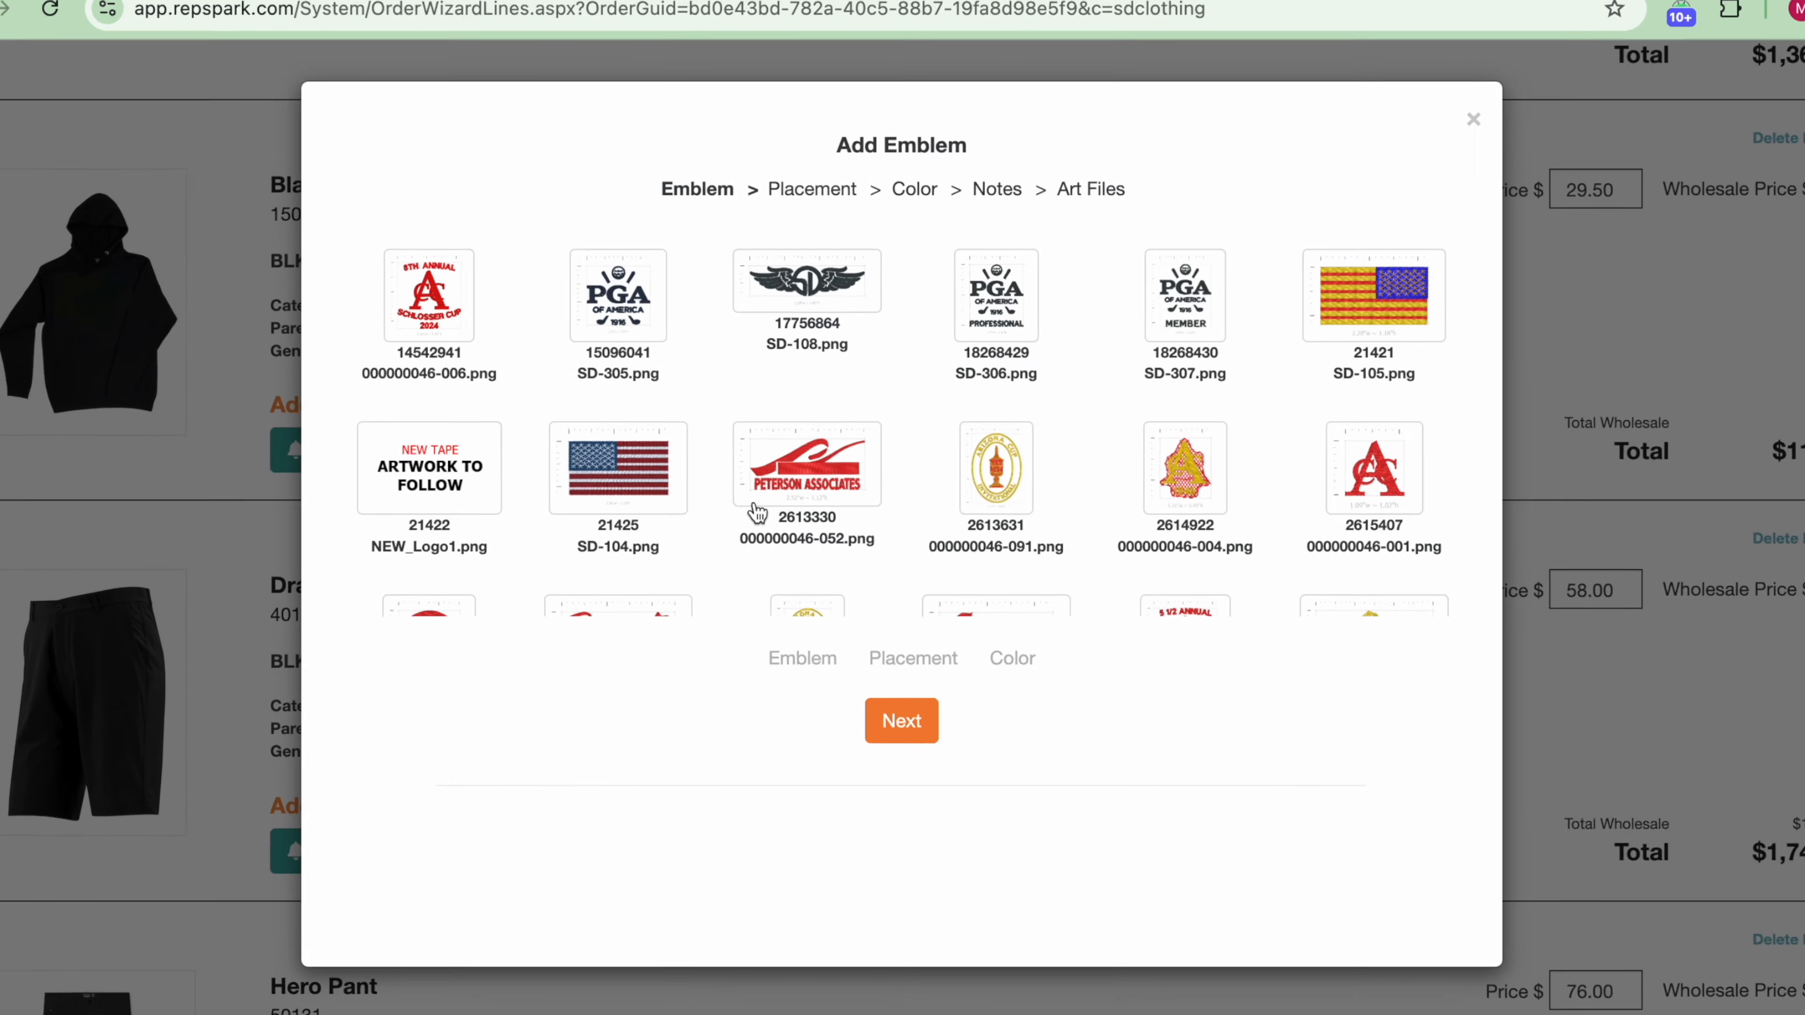
pyautogui.scroll(-5, 775, 498)
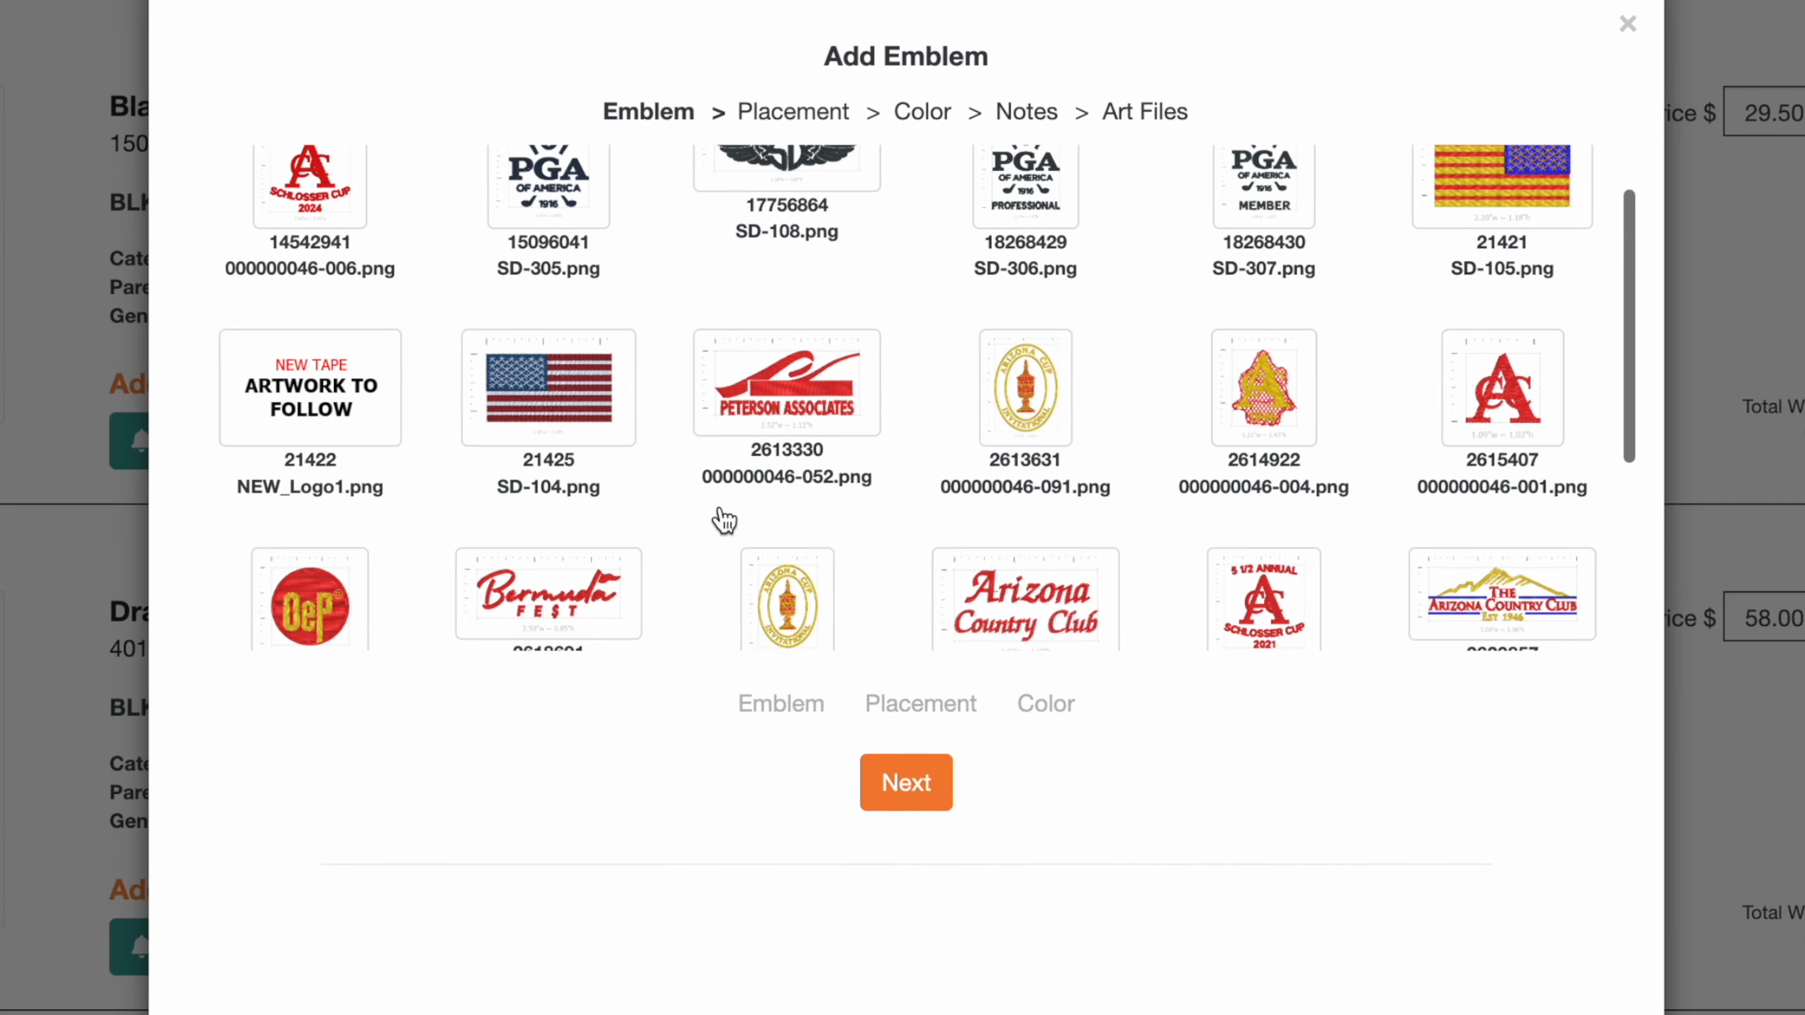
pyautogui.scroll(6, 604, 473)
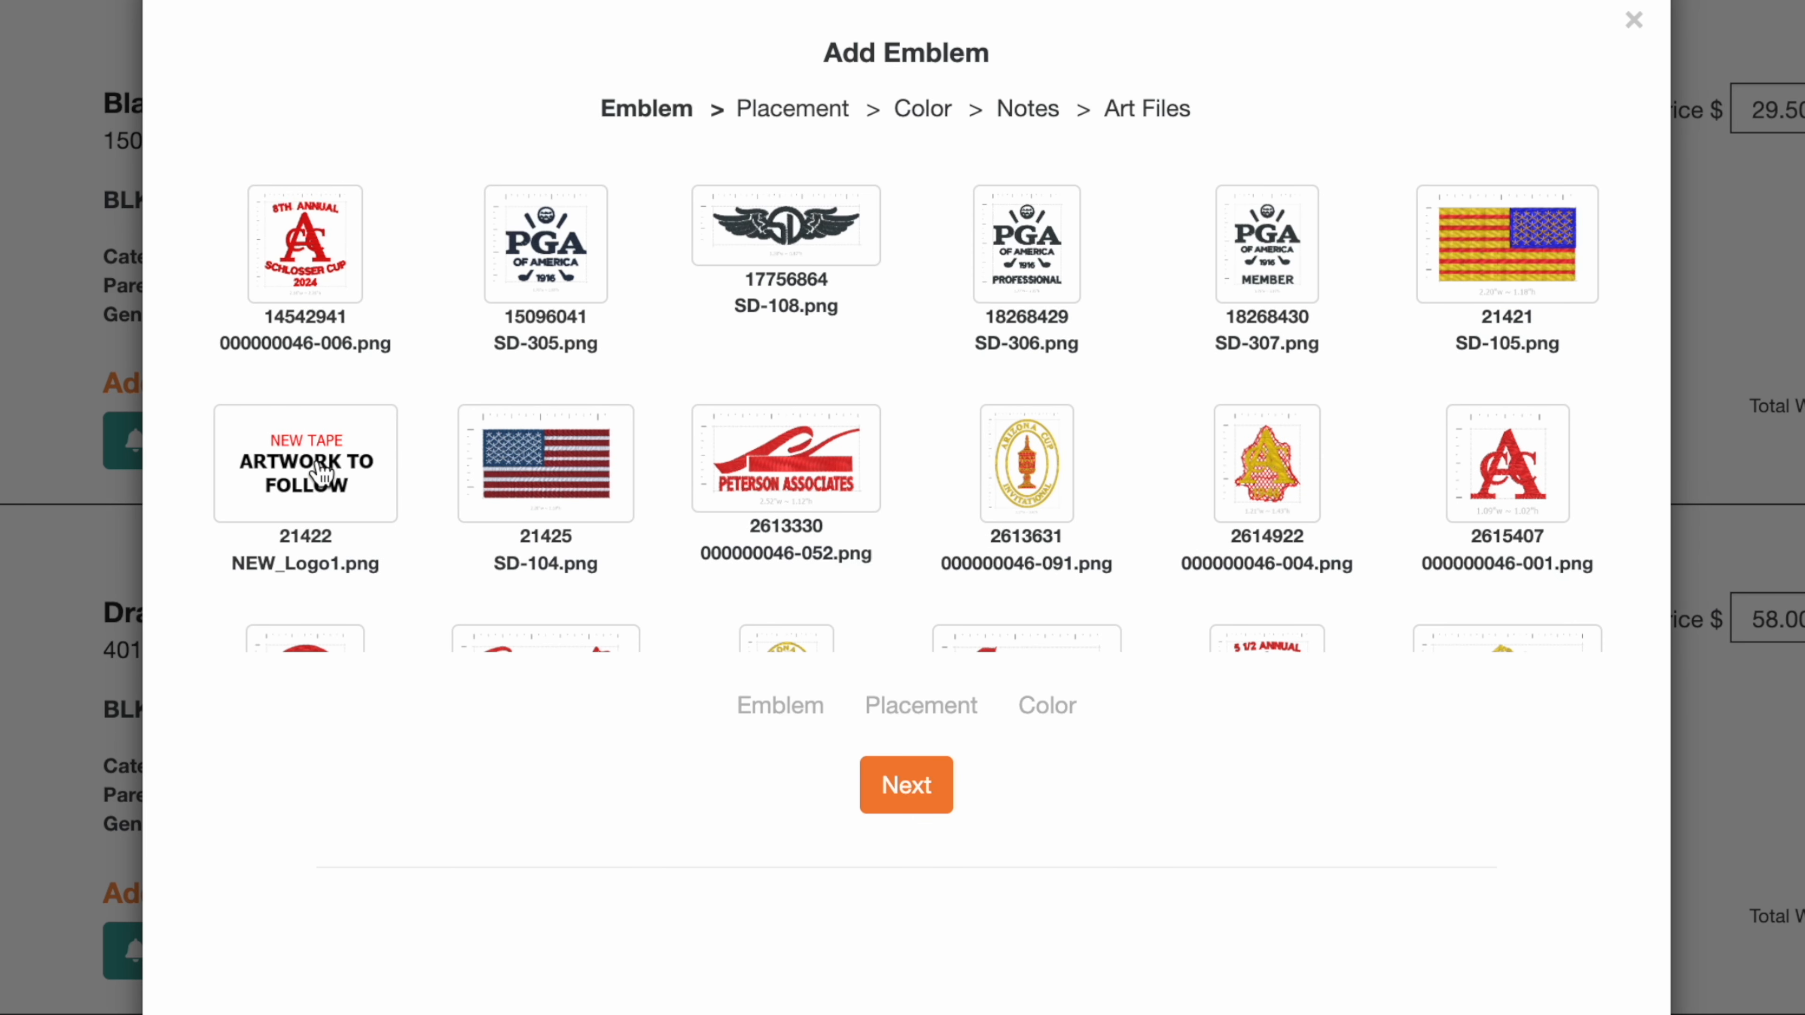
pyautogui.click(321, 491)
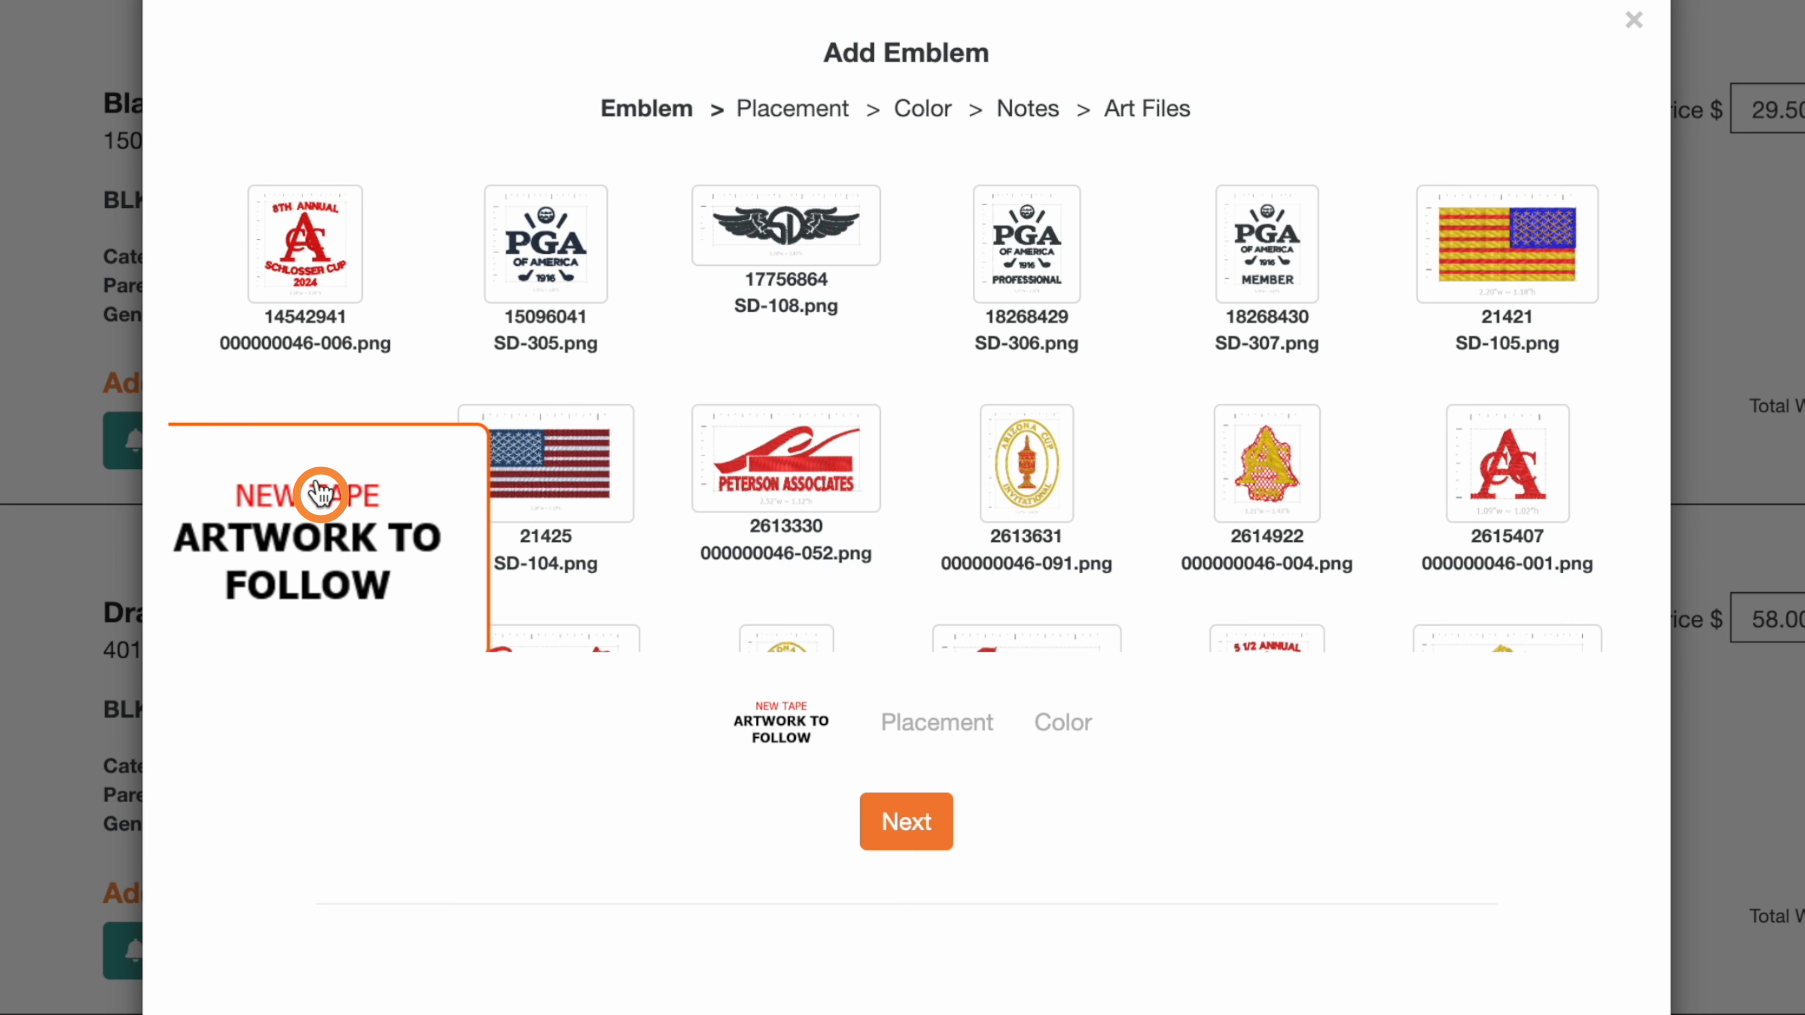
pyautogui.click(922, 825)
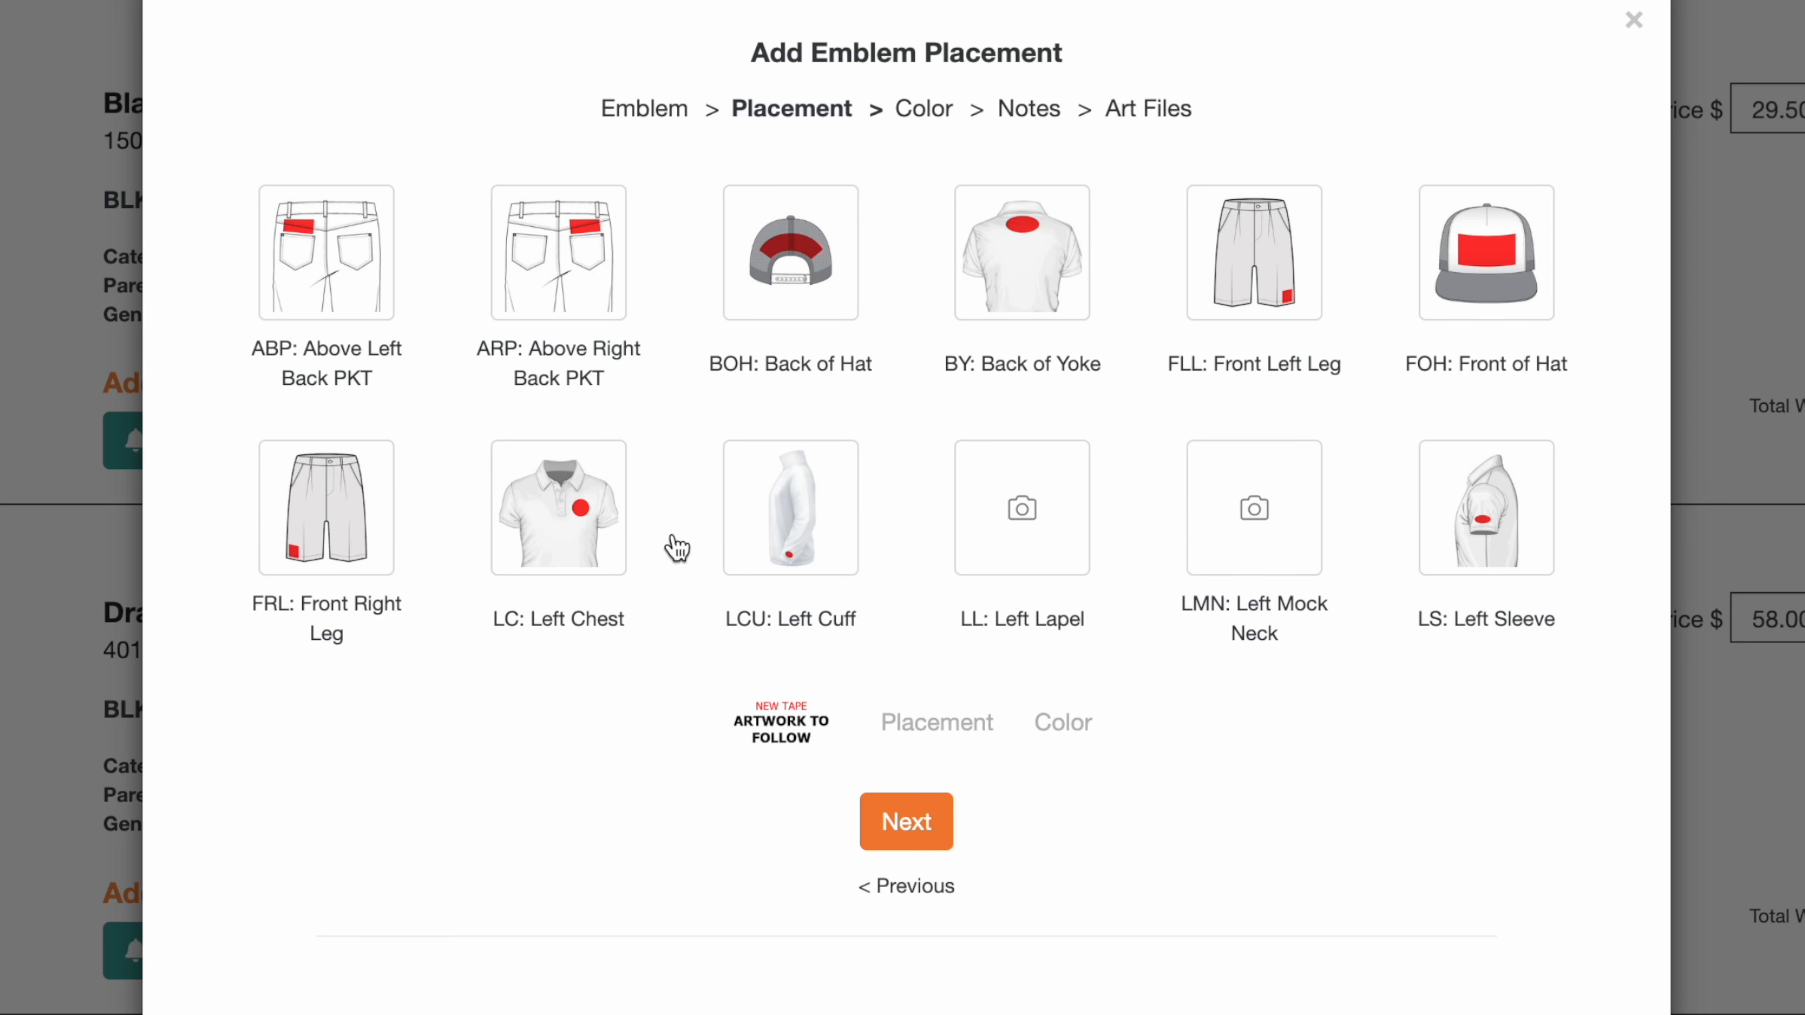
# Step: Set the hoodie emblem's placement to Left Chest and its color option to Club Colors
pyautogui.click(616, 506)
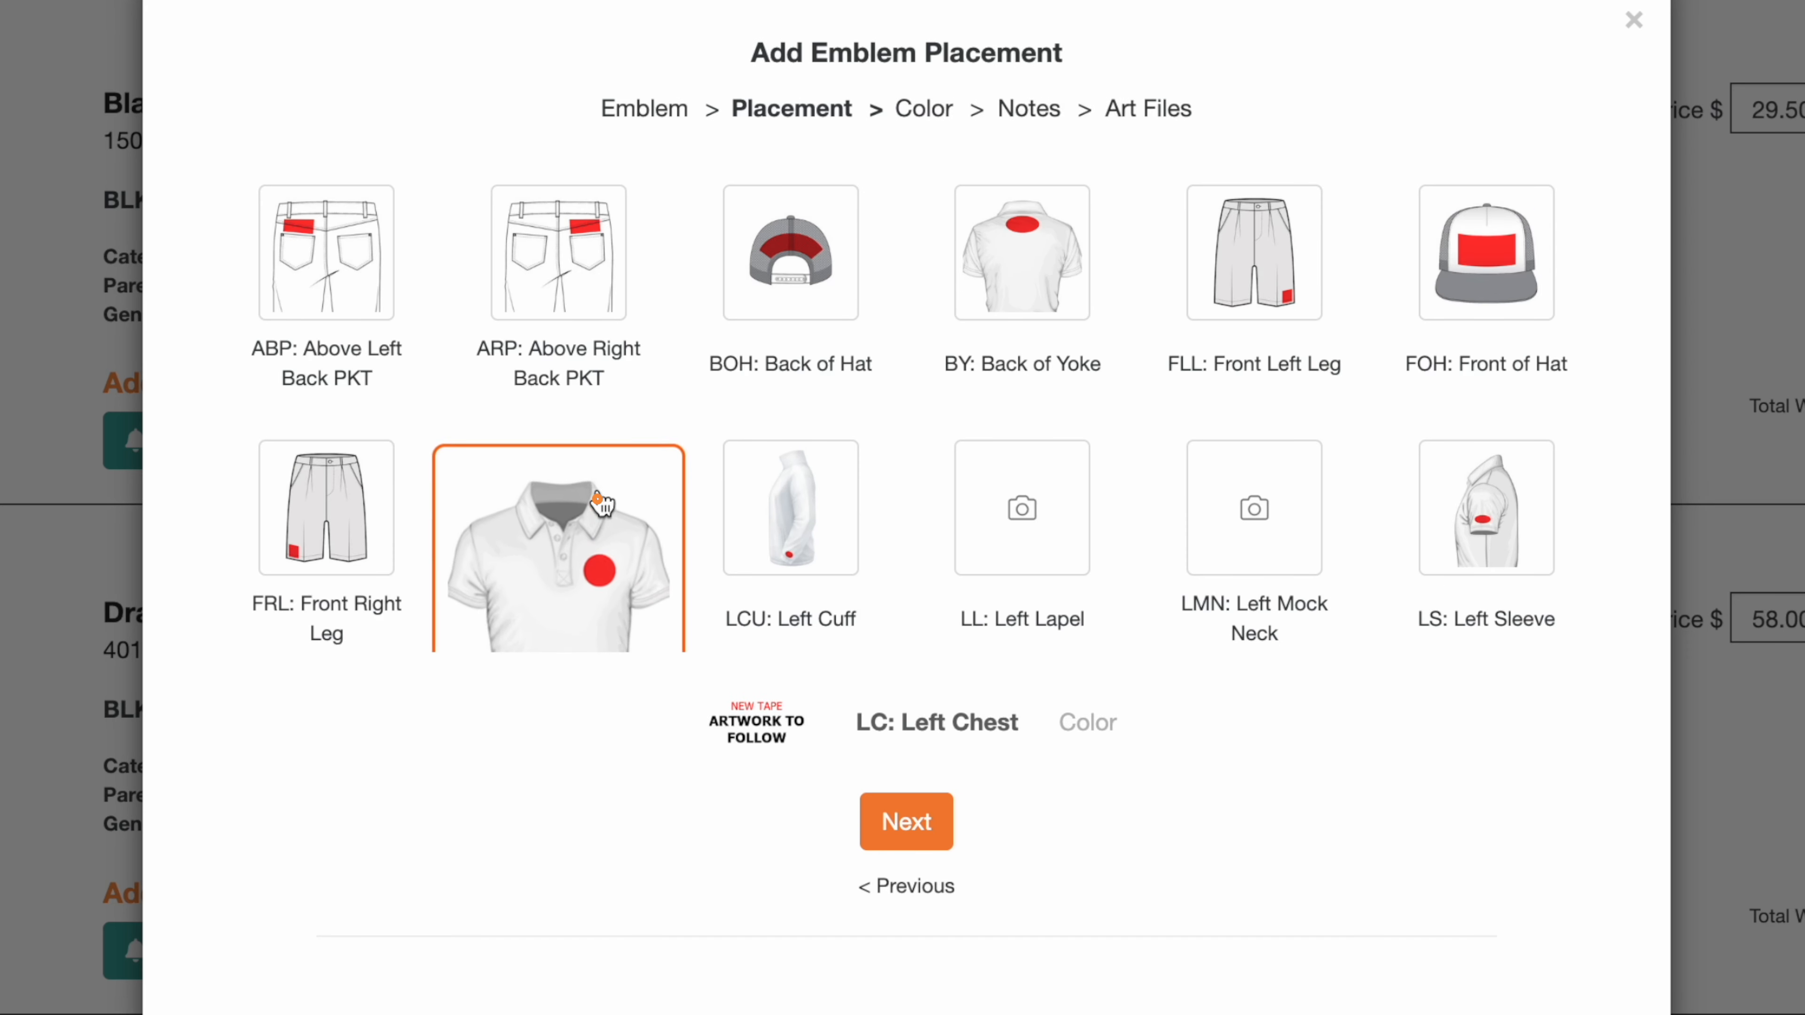
pyautogui.click(895, 839)
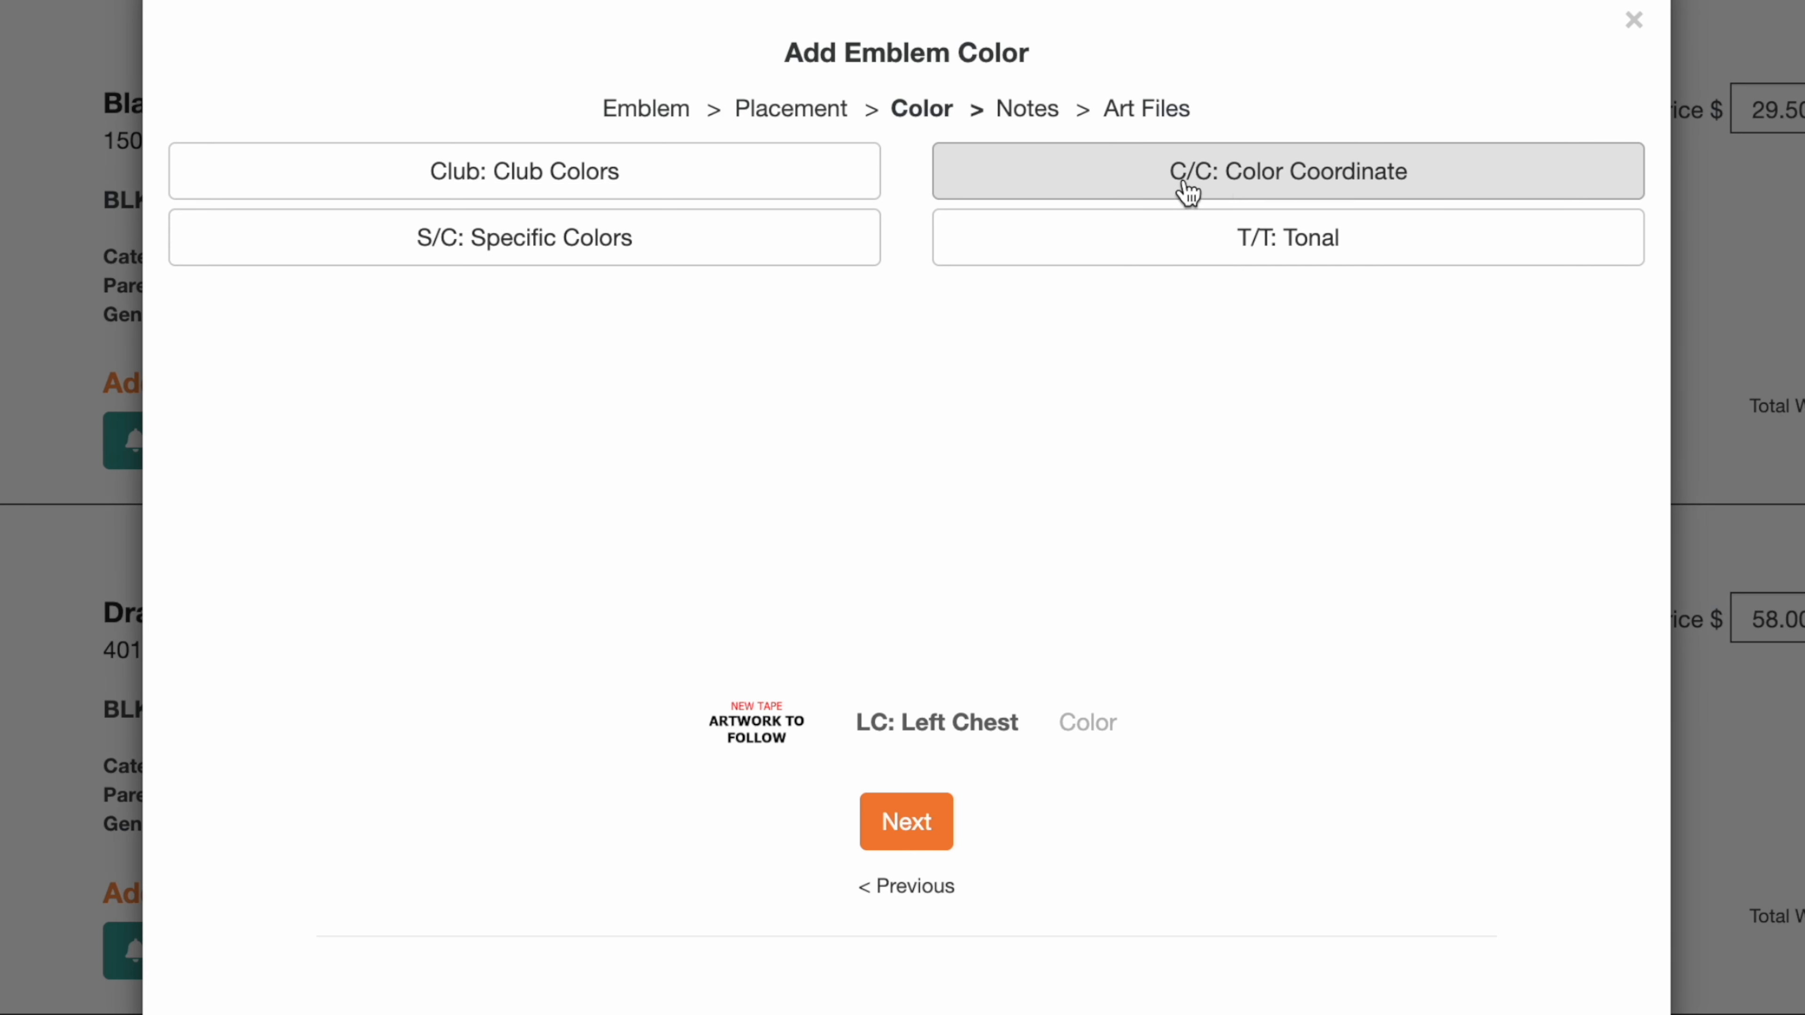
pyautogui.click(671, 170)
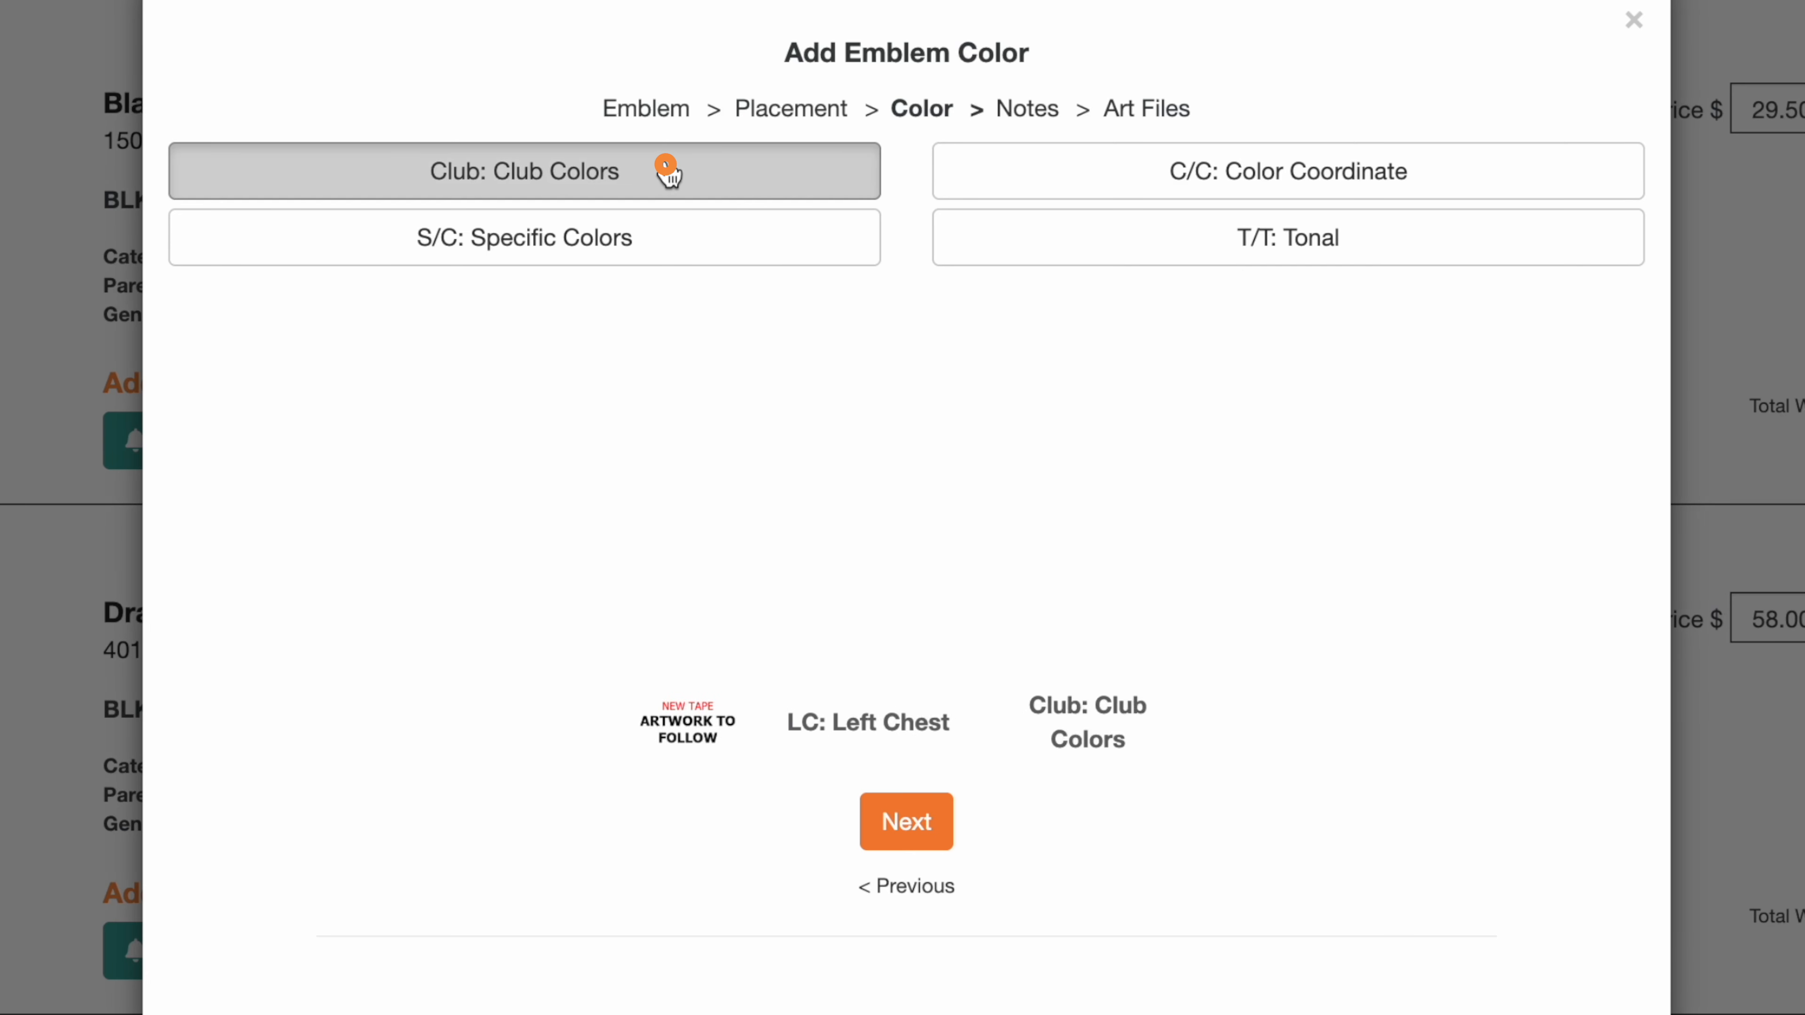
pyautogui.click(894, 818)
# Step: Enter the hoodie emblem note New Logo- Use silver and continue to the art files stage
pyautogui.click(754, 286)
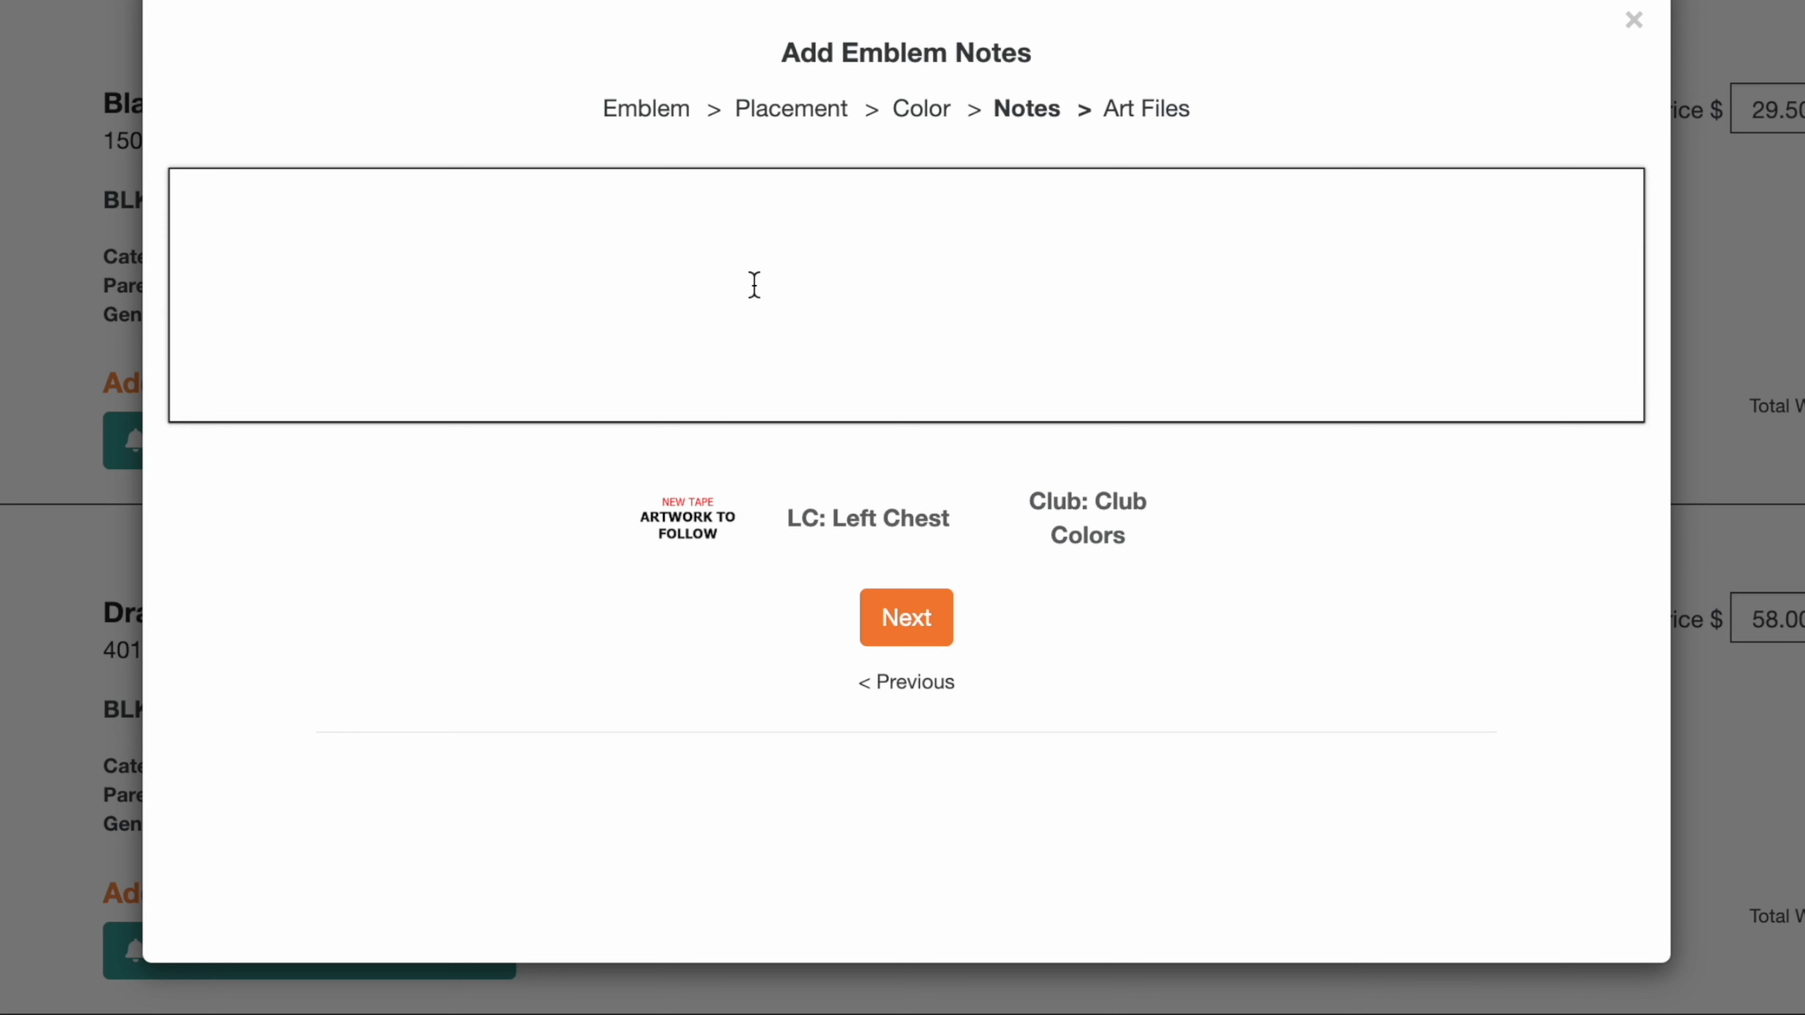
pyautogui.write('New Logo- Use silver')
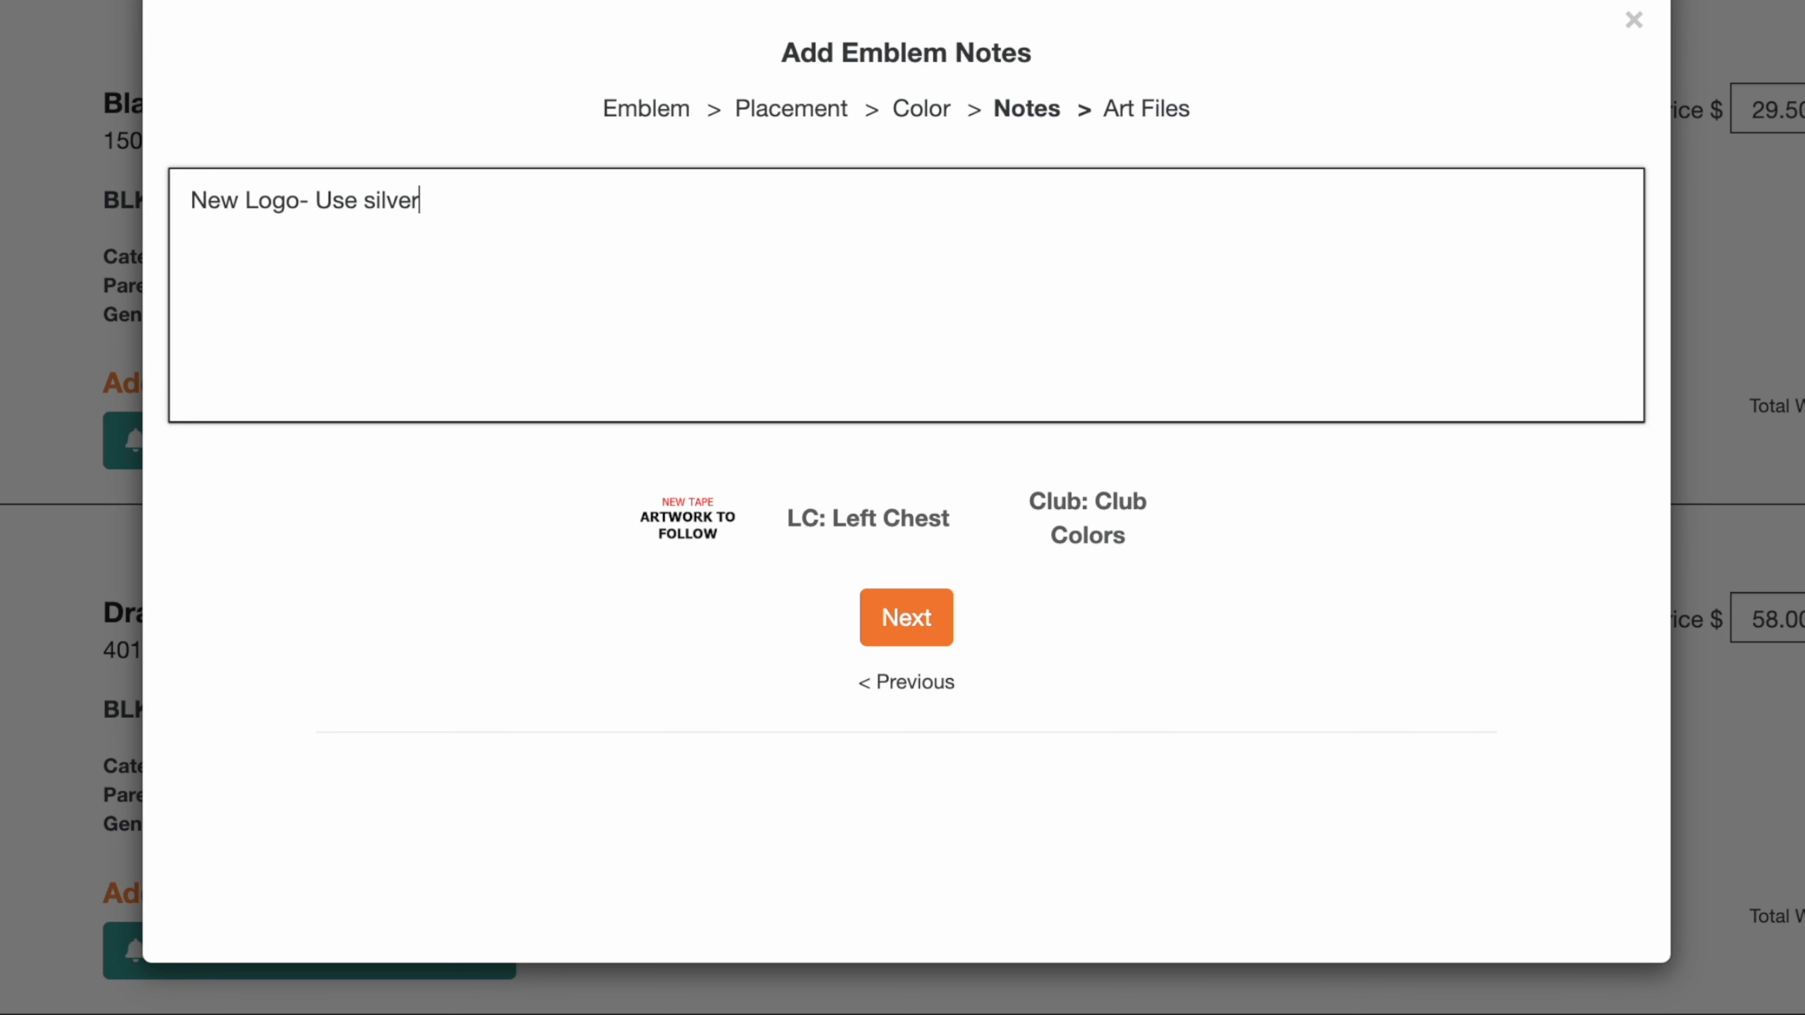
pyautogui.click(916, 635)
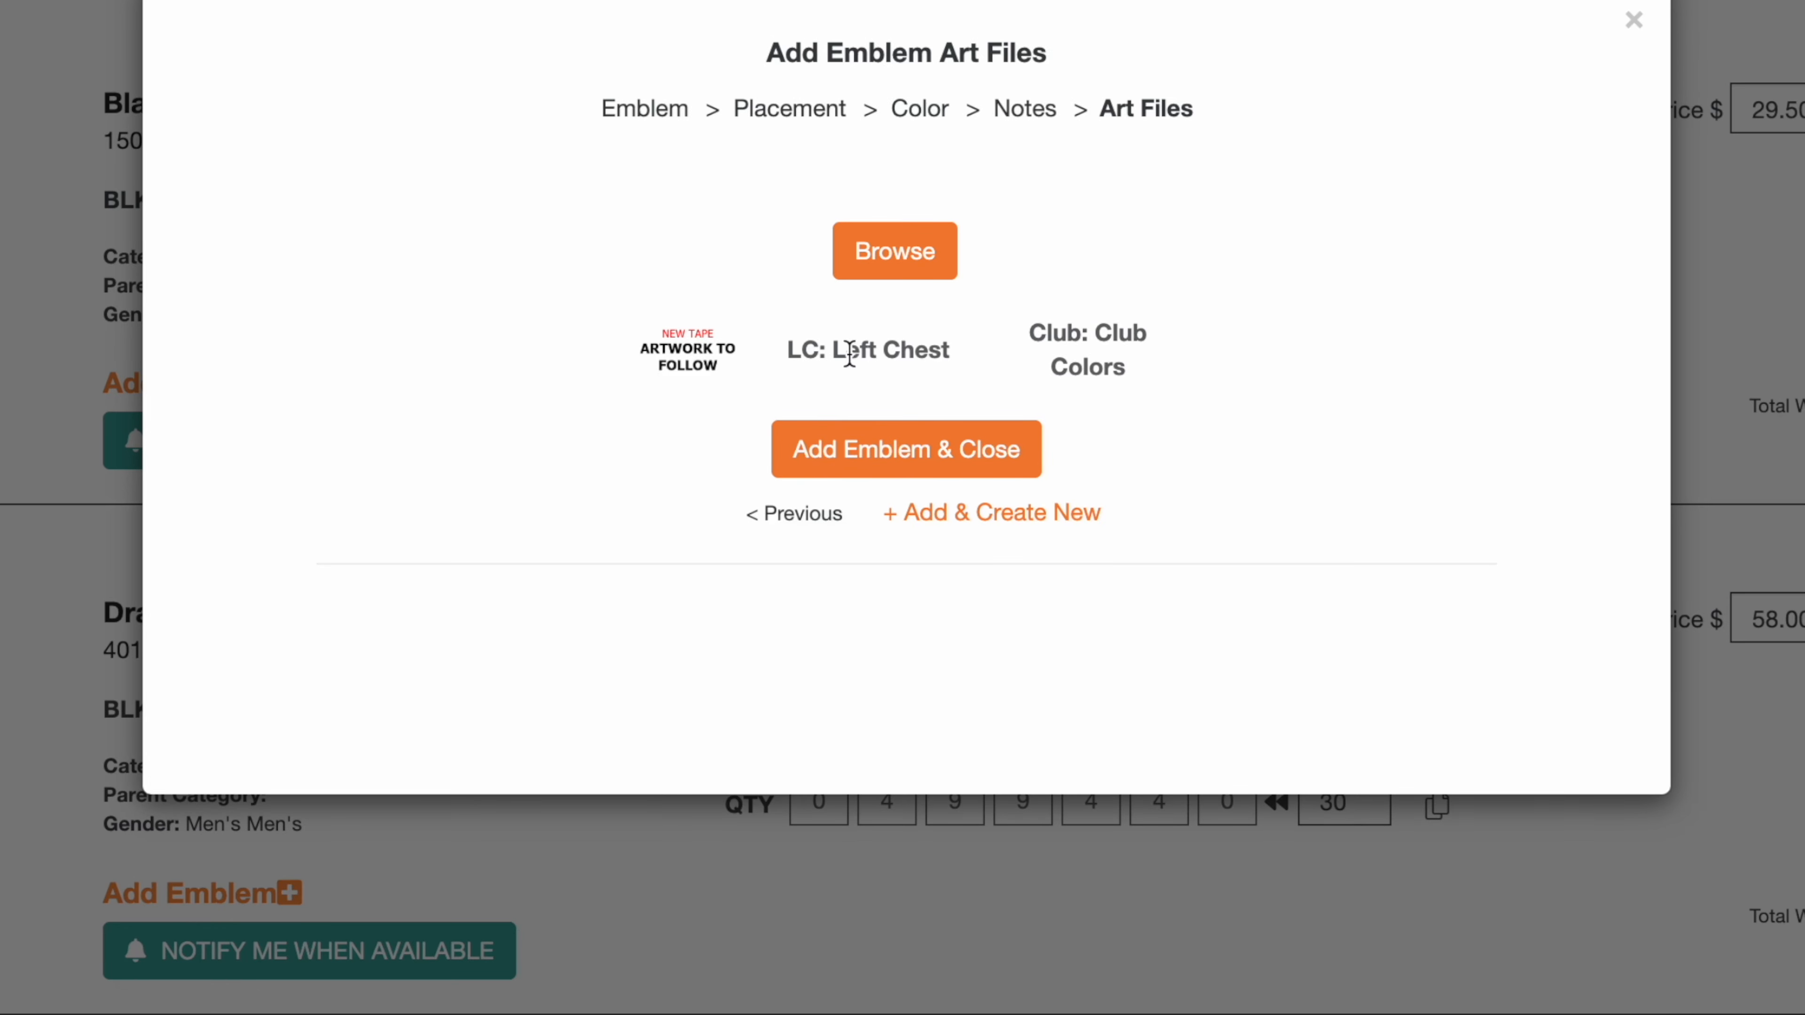
pyautogui.click(868, 253)
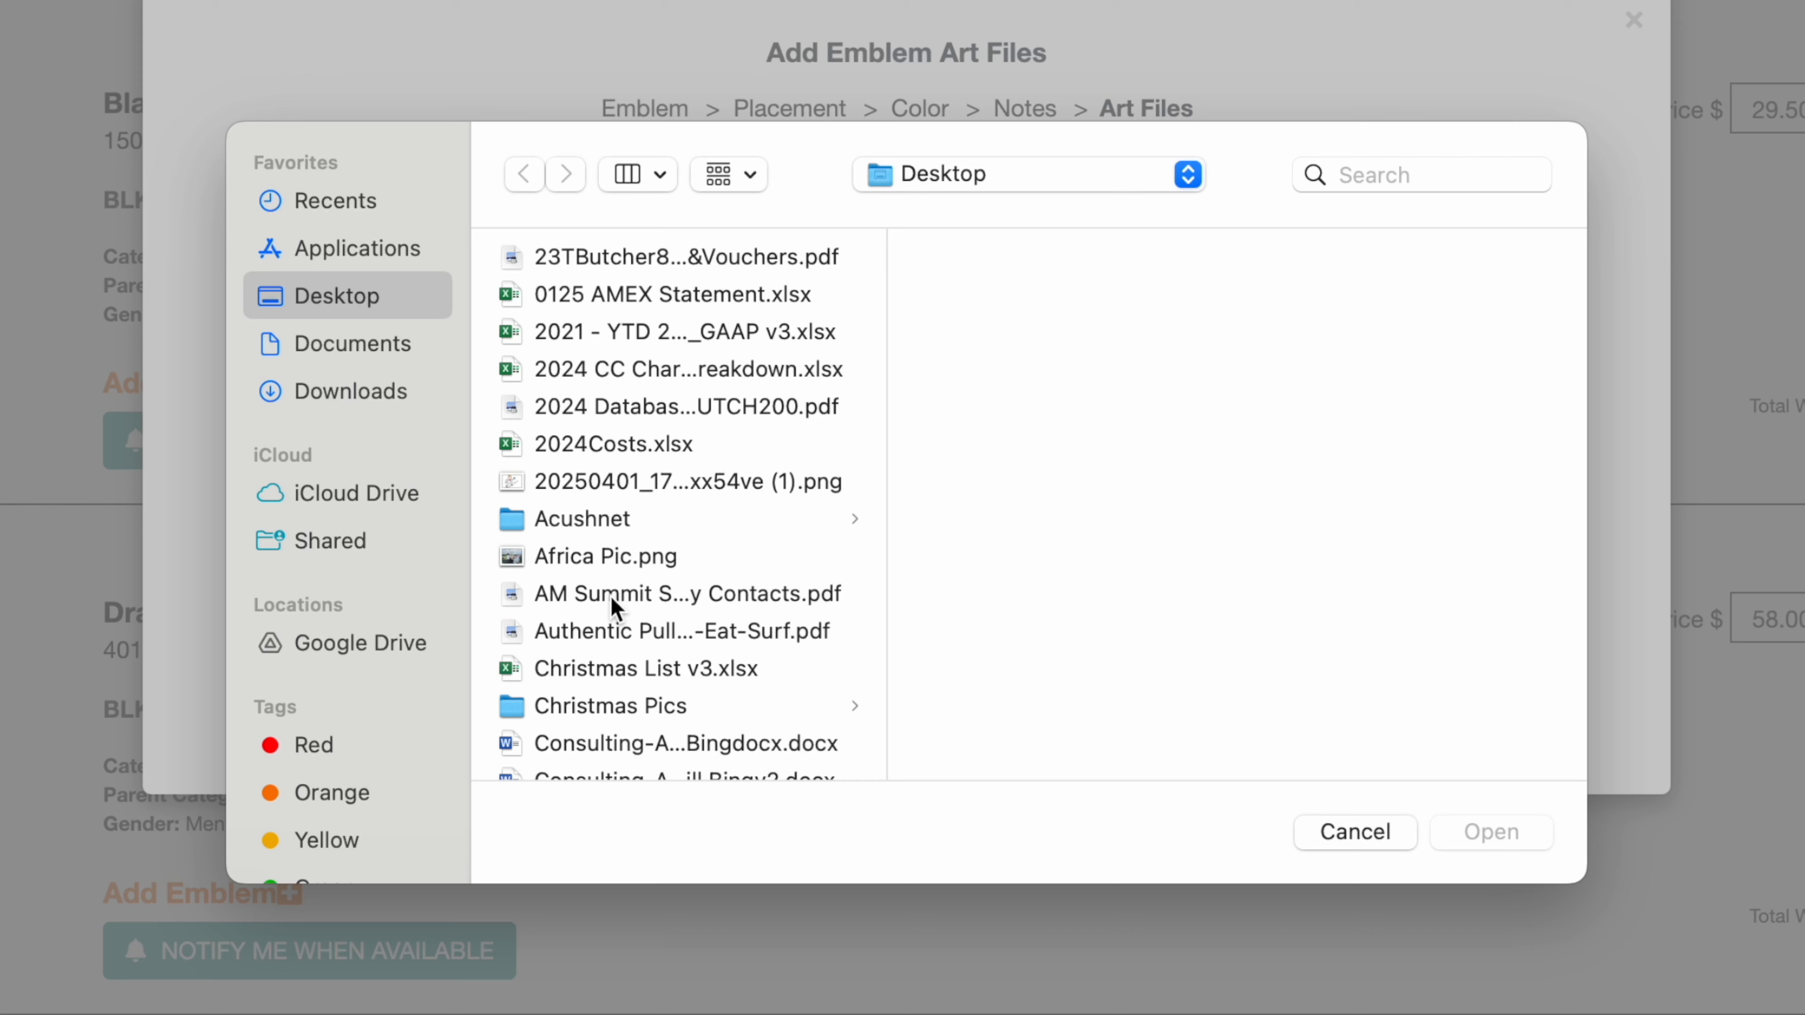
pyautogui.scroll(-5, 612, 599)
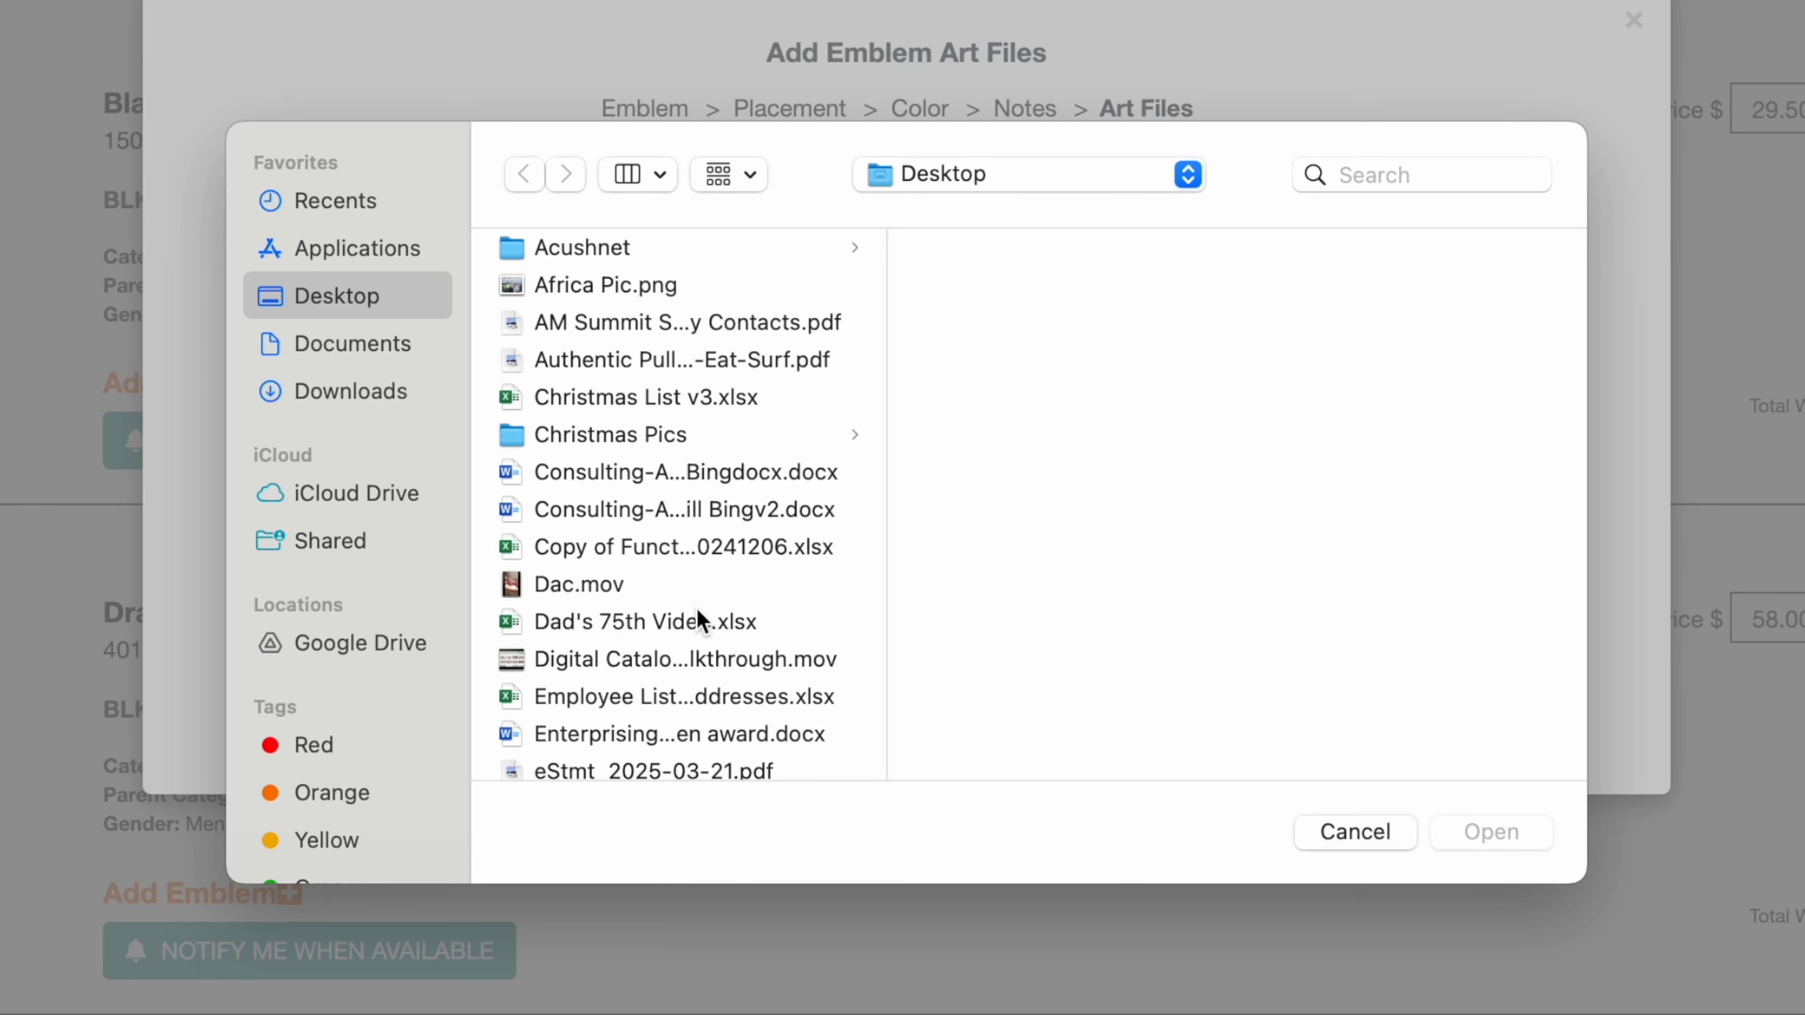
pyautogui.scroll(-20, 702, 620)
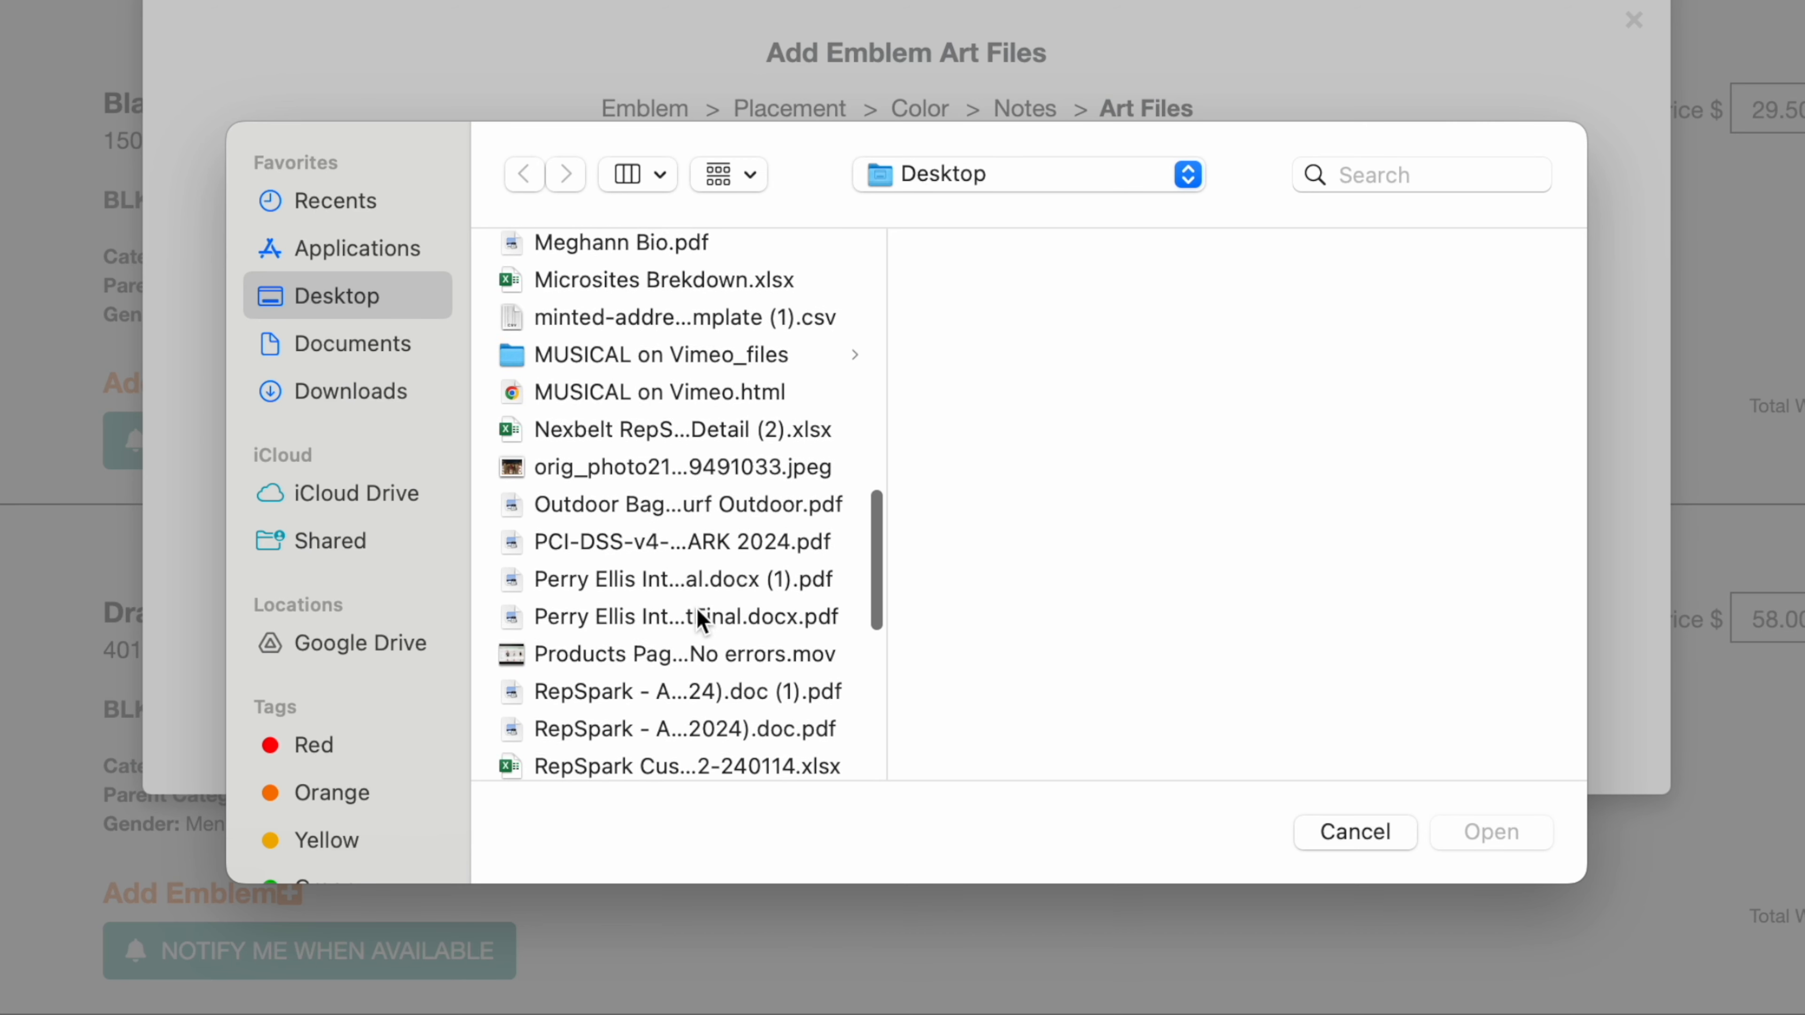
pyautogui.scroll(-7, 697, 611)
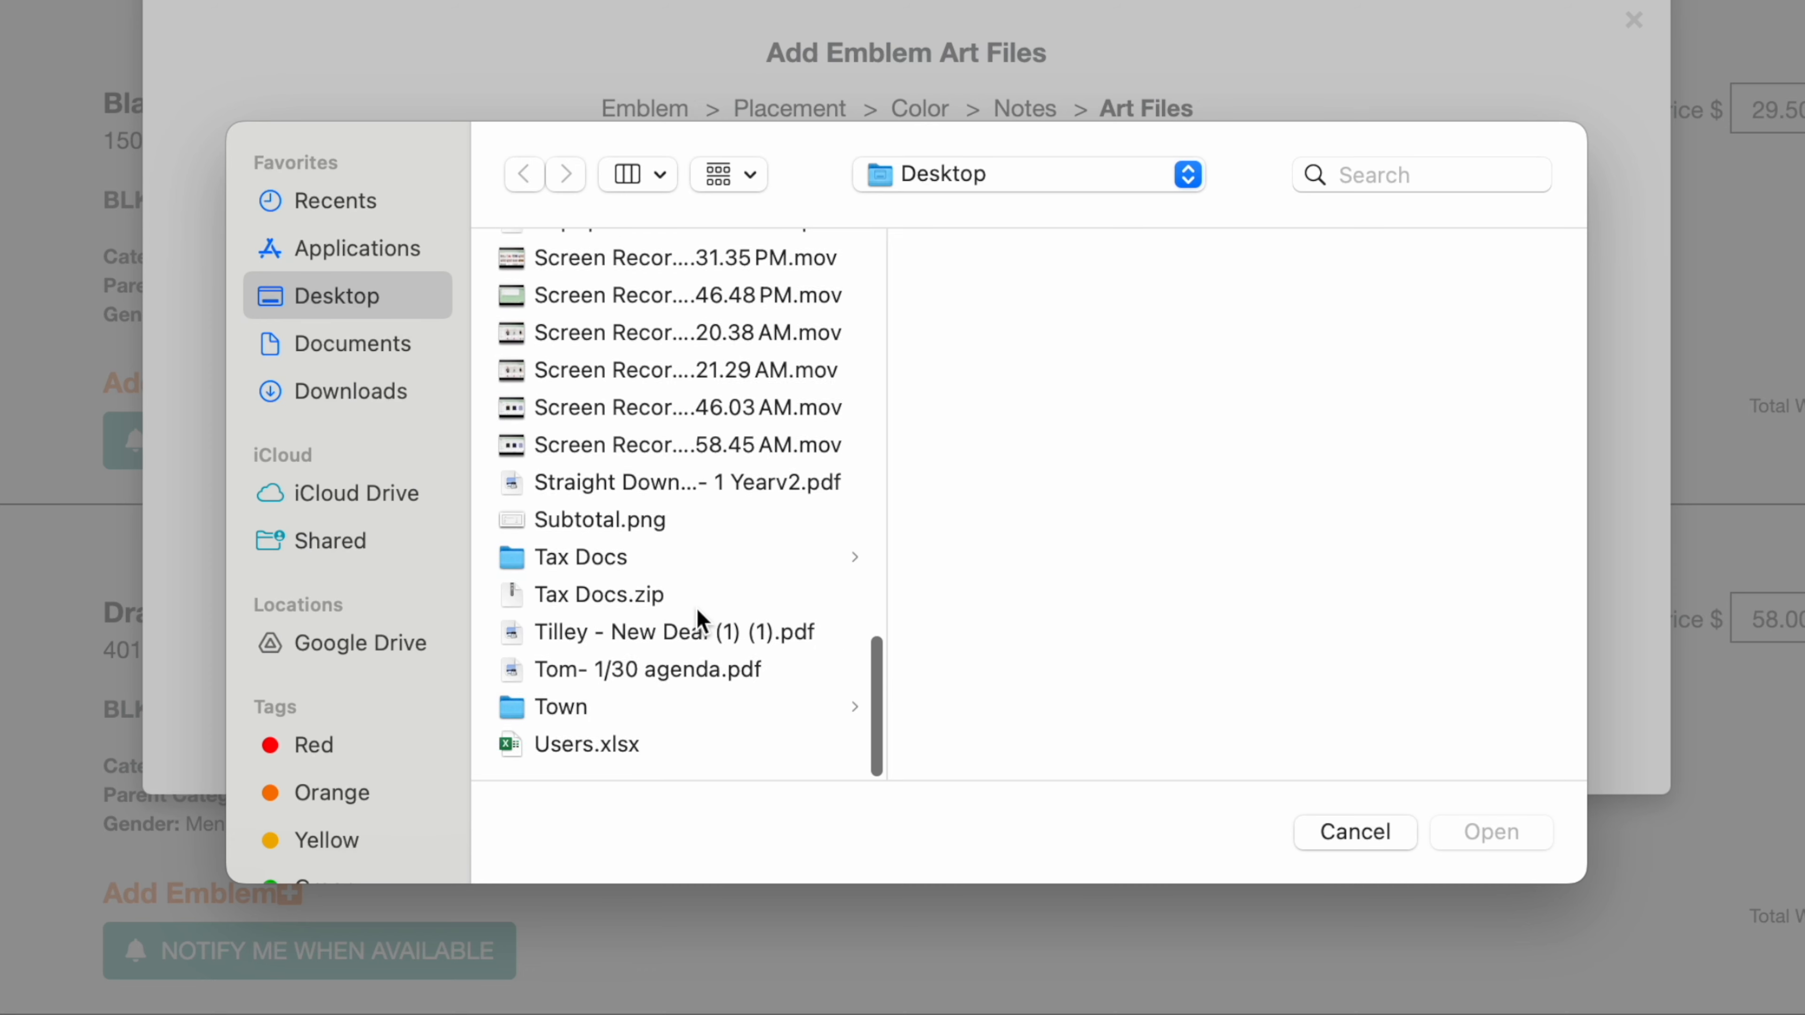
pyautogui.click(1355, 831)
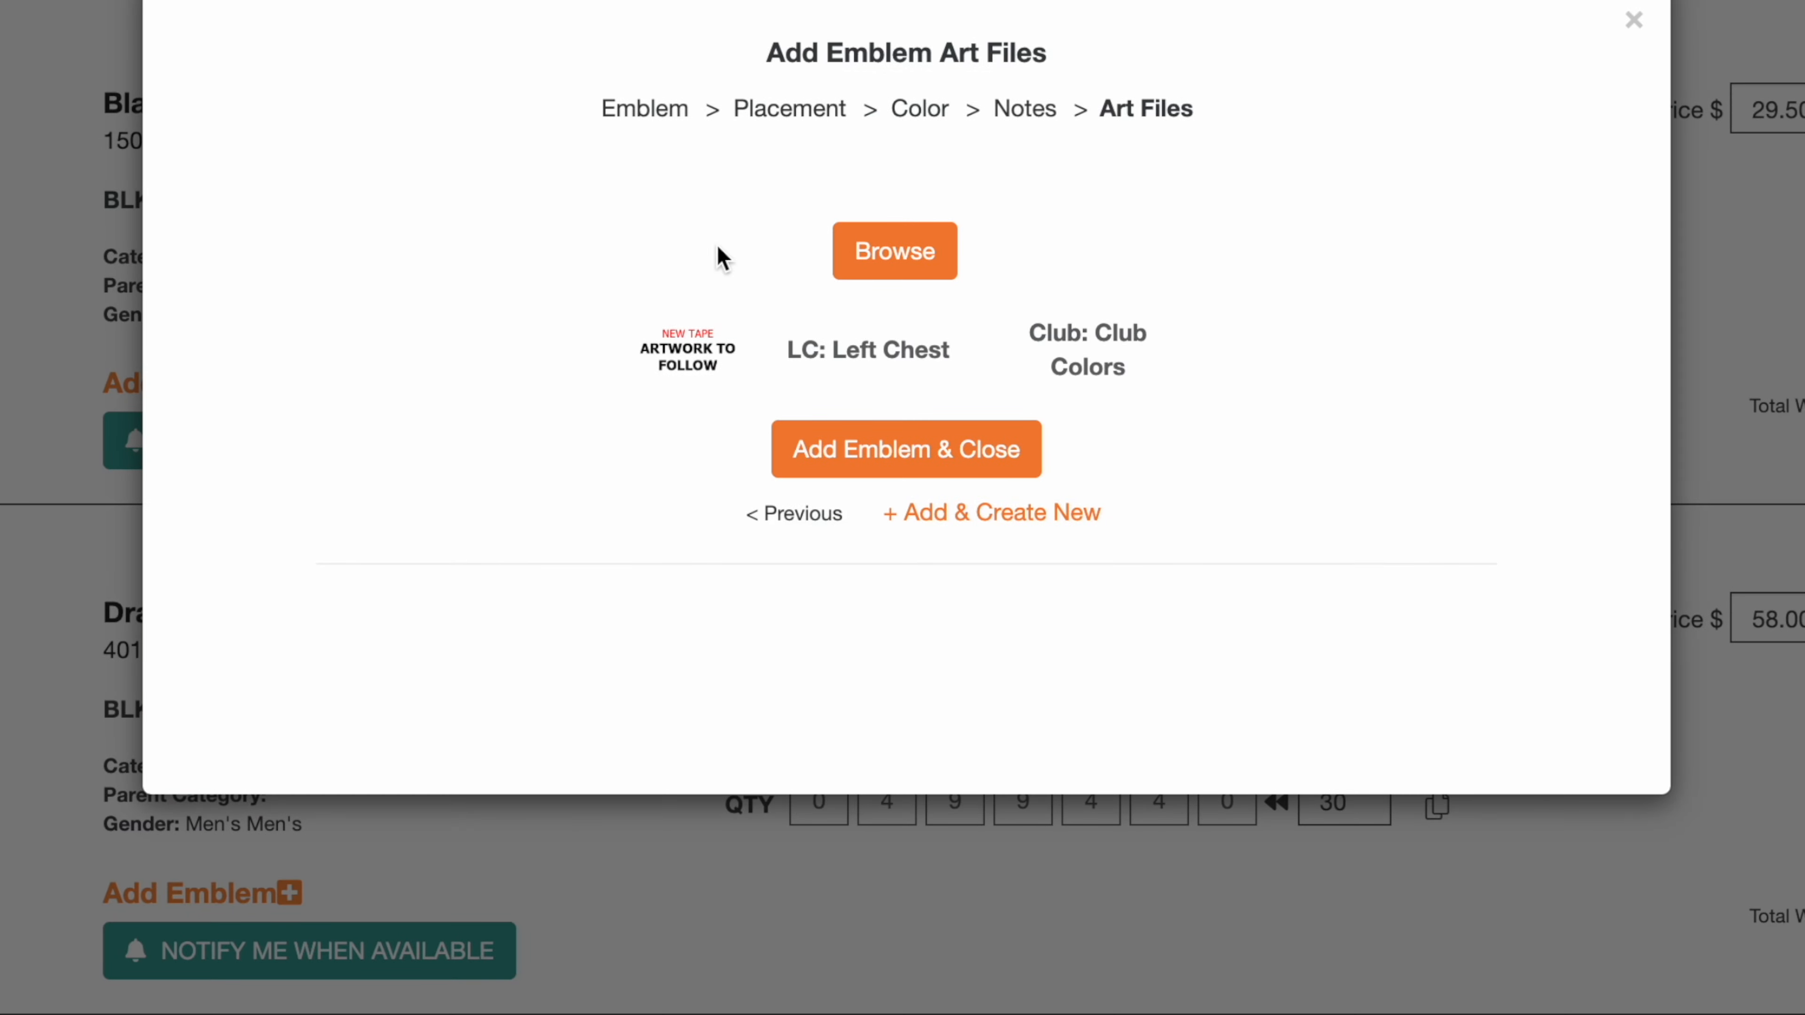
# Step: Add the Left Chest NEW_Logo1 emblem to the Blank Hoodie and close the emblem dialog
pyautogui.click(918, 462)
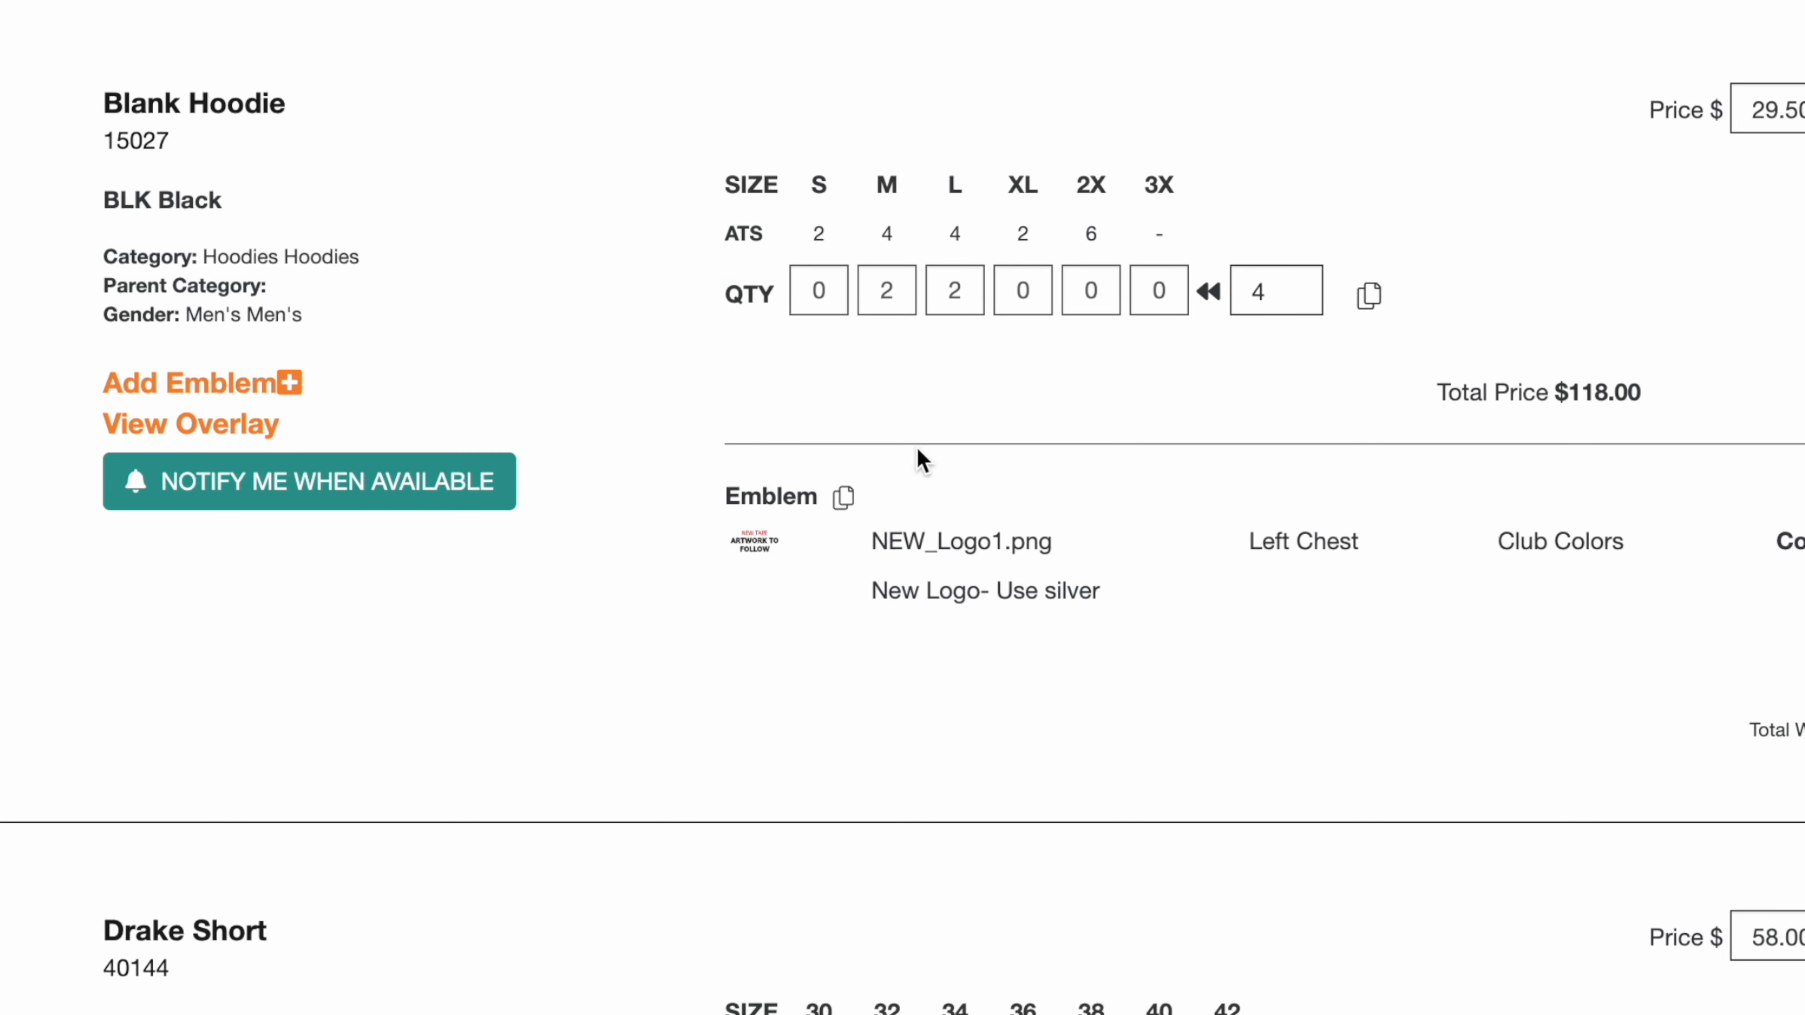
pyautogui.moveTo(873, 542); pyautogui.dragTo(1064, 542)
pyautogui.click(1089, 698)
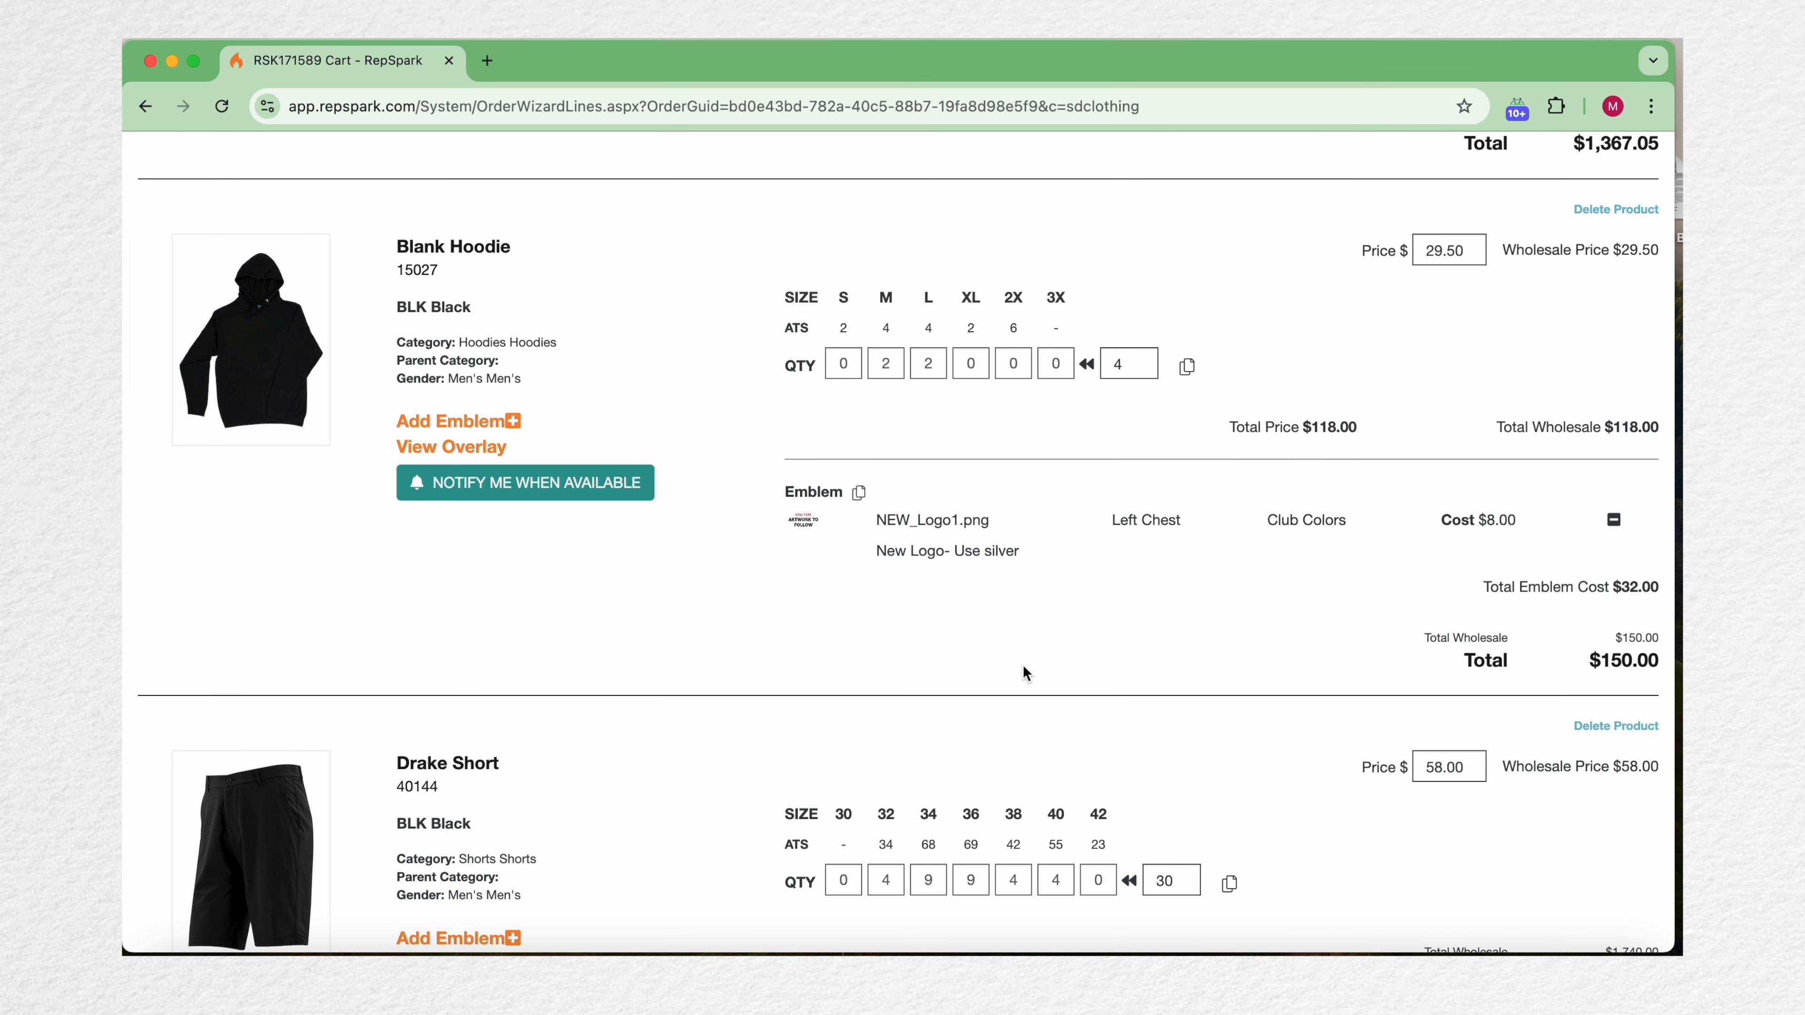
# Step: Enter quantities of 3 for sizes 34 and 36 in the Hero Pant's 32 inseam row
pyautogui.scroll(-7, 1023, 668)
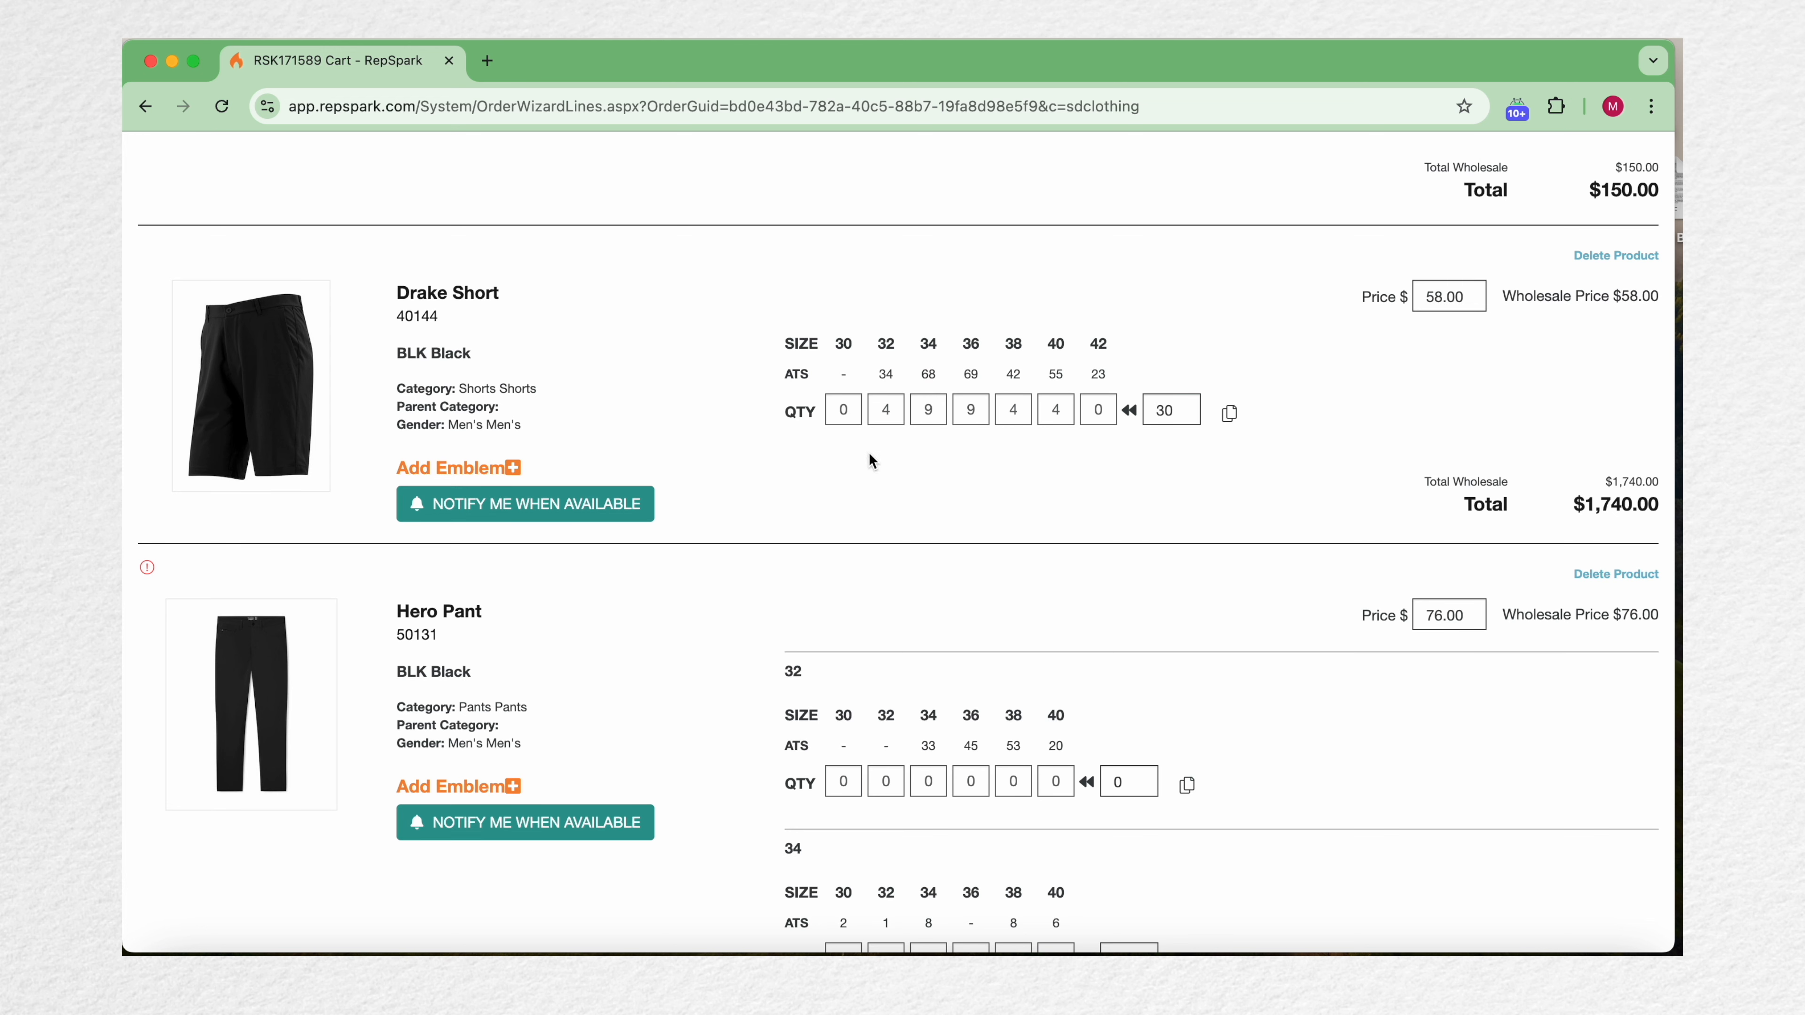
pyautogui.scroll(-3, 882, 587)
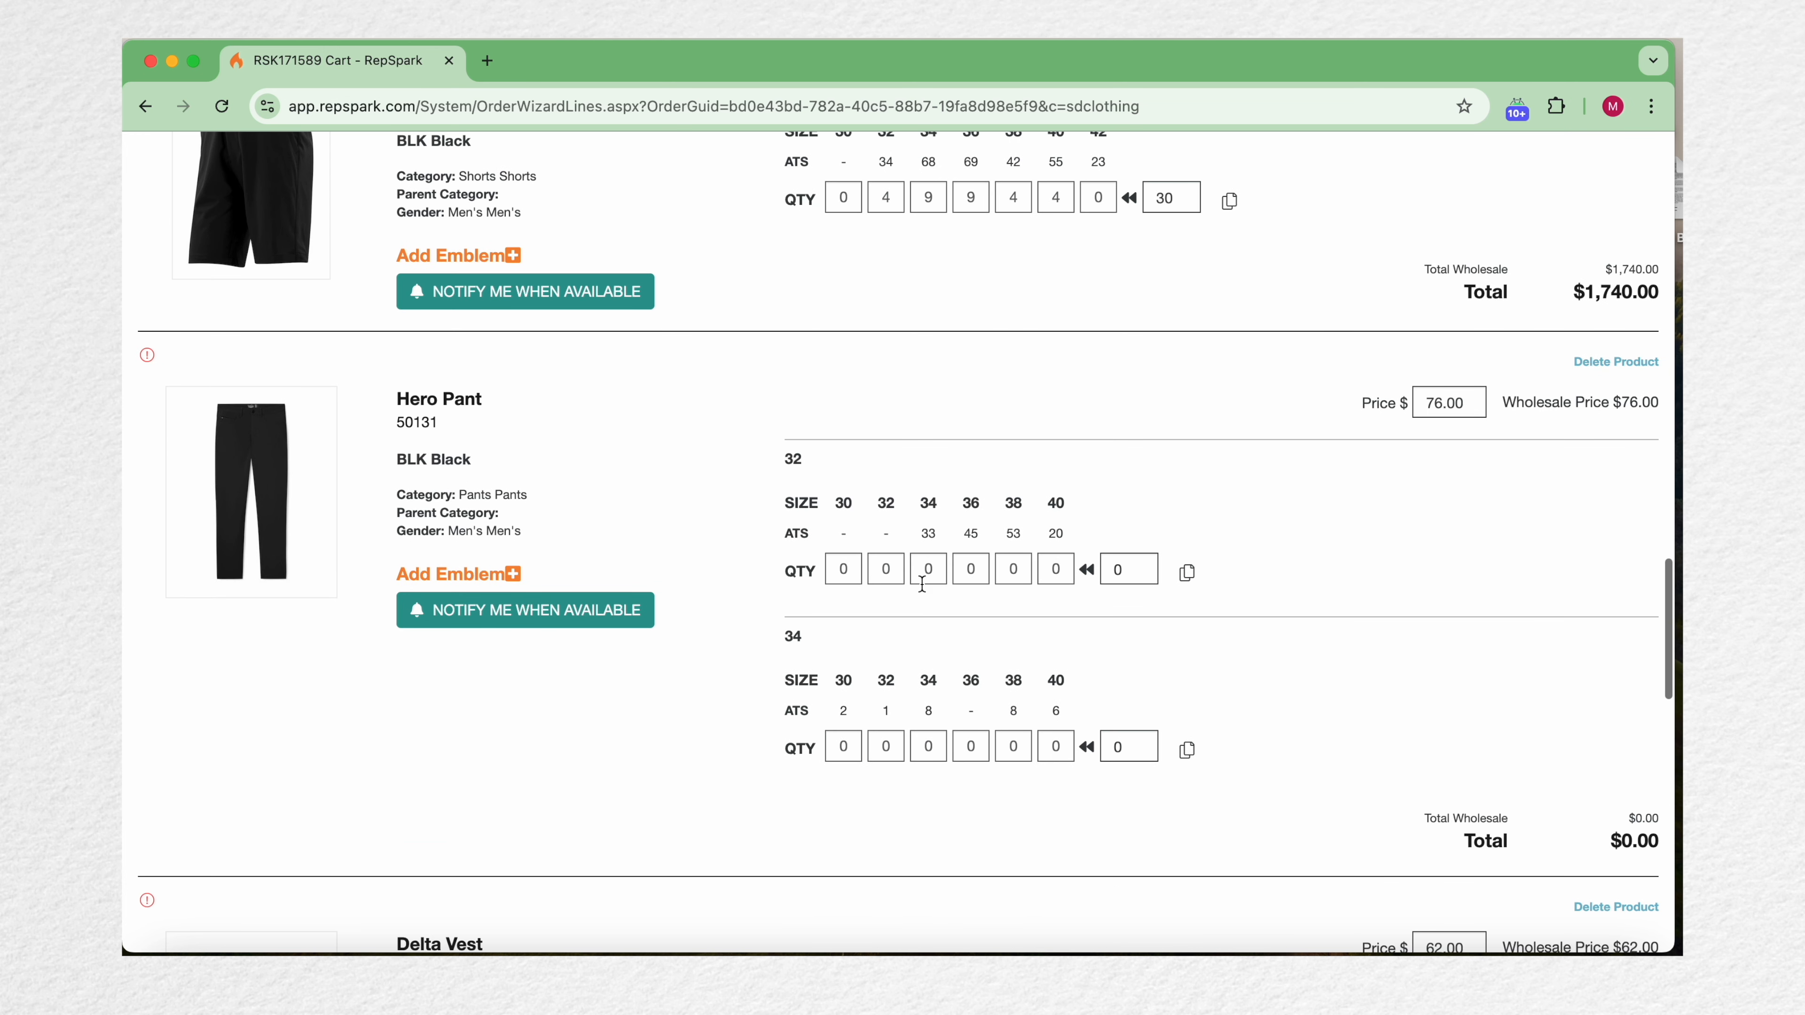
pyautogui.click(928, 569)
pyautogui.write('3')
pyautogui.press('Tab')
pyautogui.write('3')
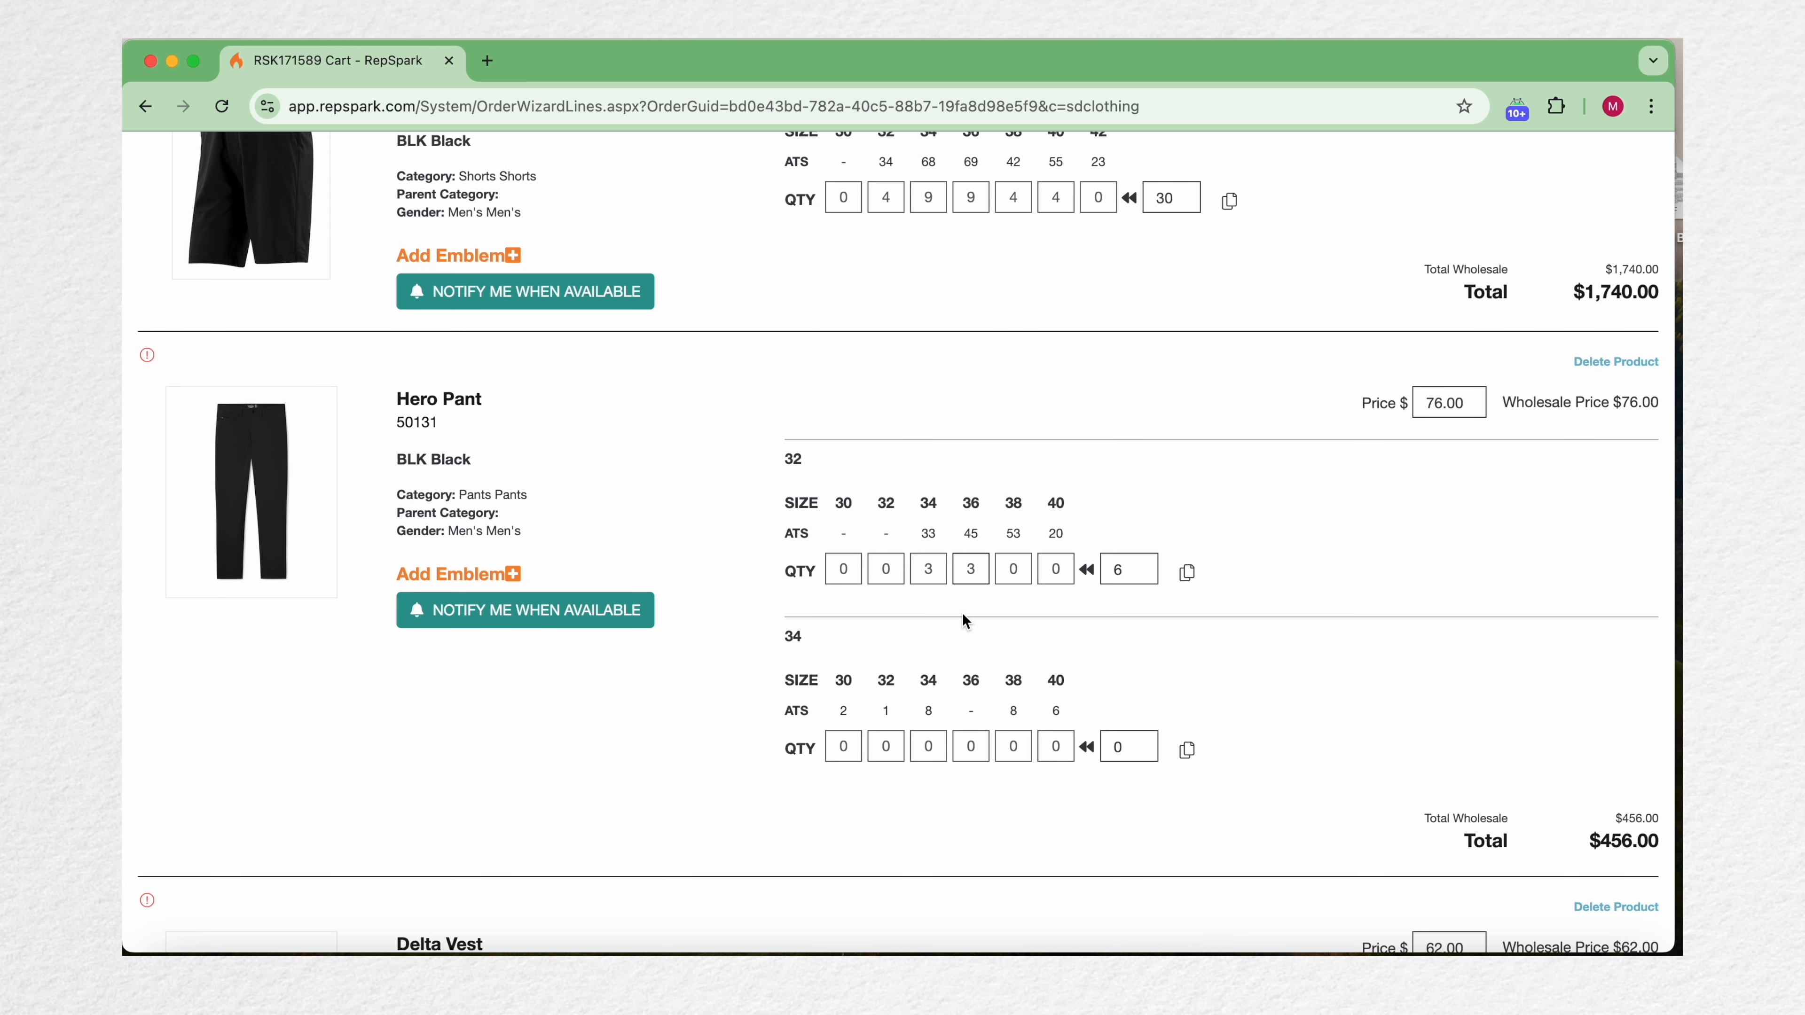
# Step: Enter a quantity of 6 for size 34 in the Hero Pant's 34 inseam row
pyautogui.scroll(-1, 961, 612)
pyautogui.scroll(2, 961, 613)
pyautogui.scroll(-5, 961, 617)
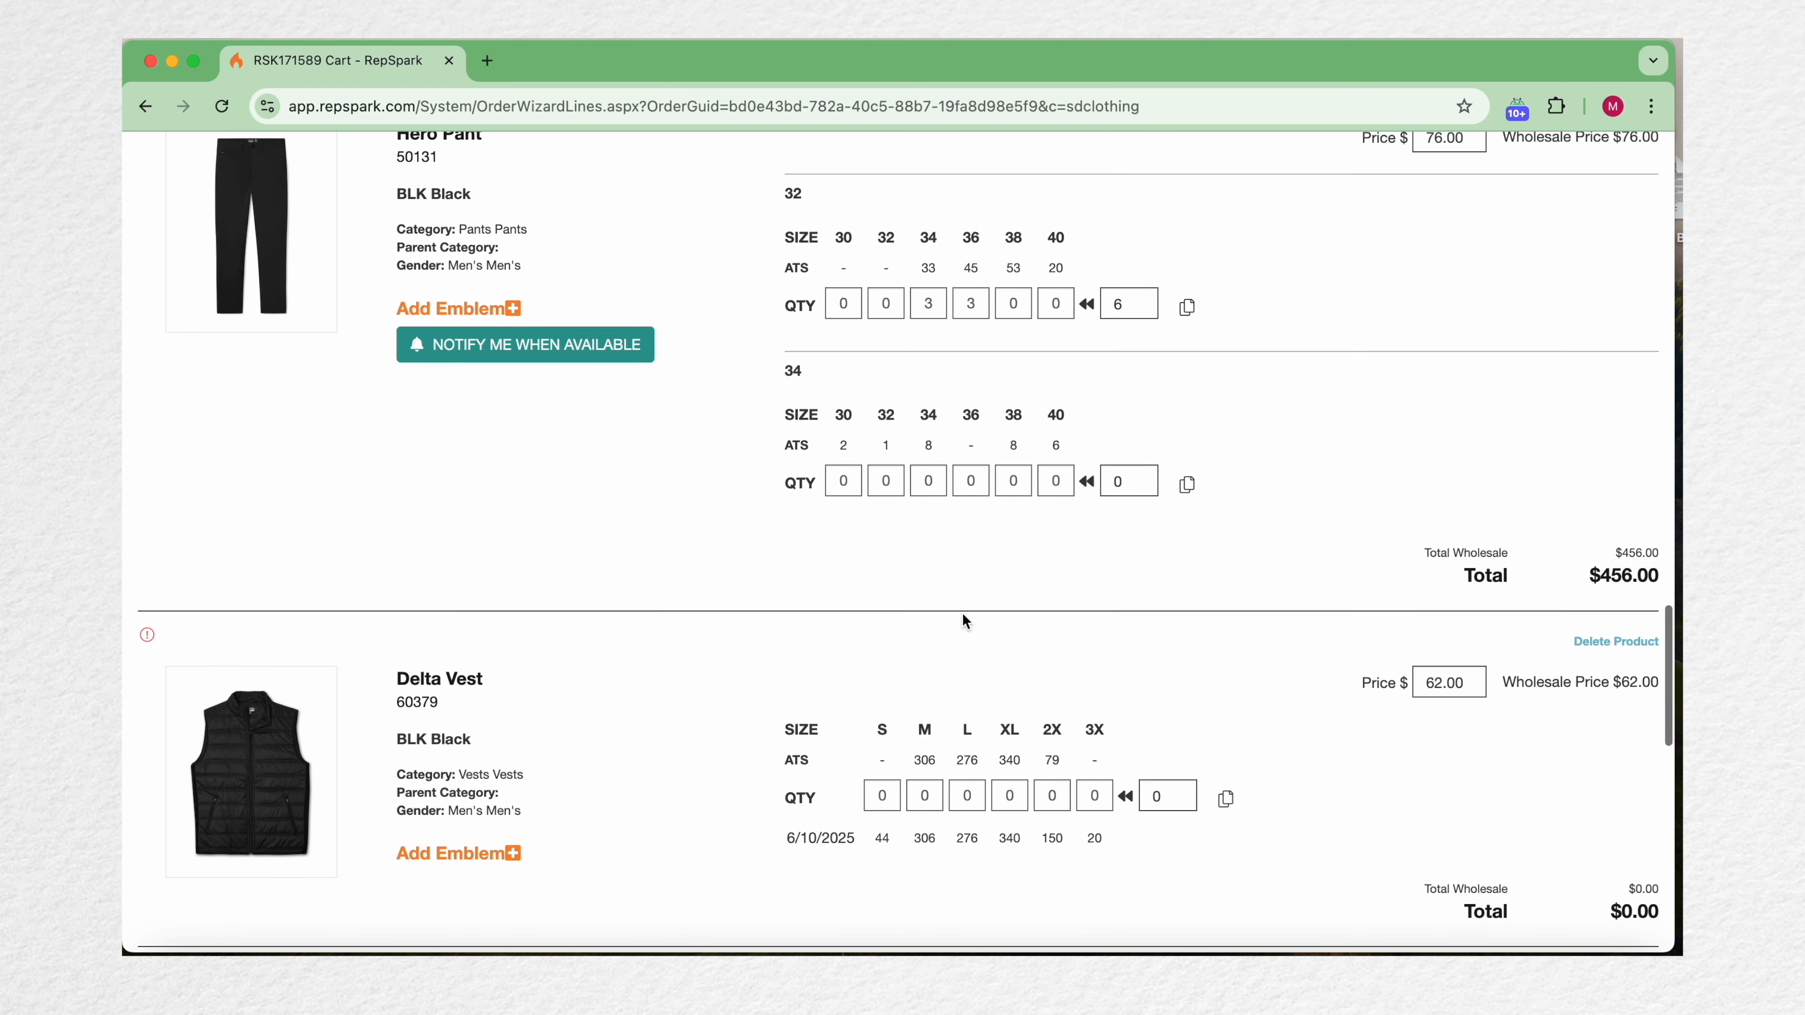
pyautogui.click(931, 469)
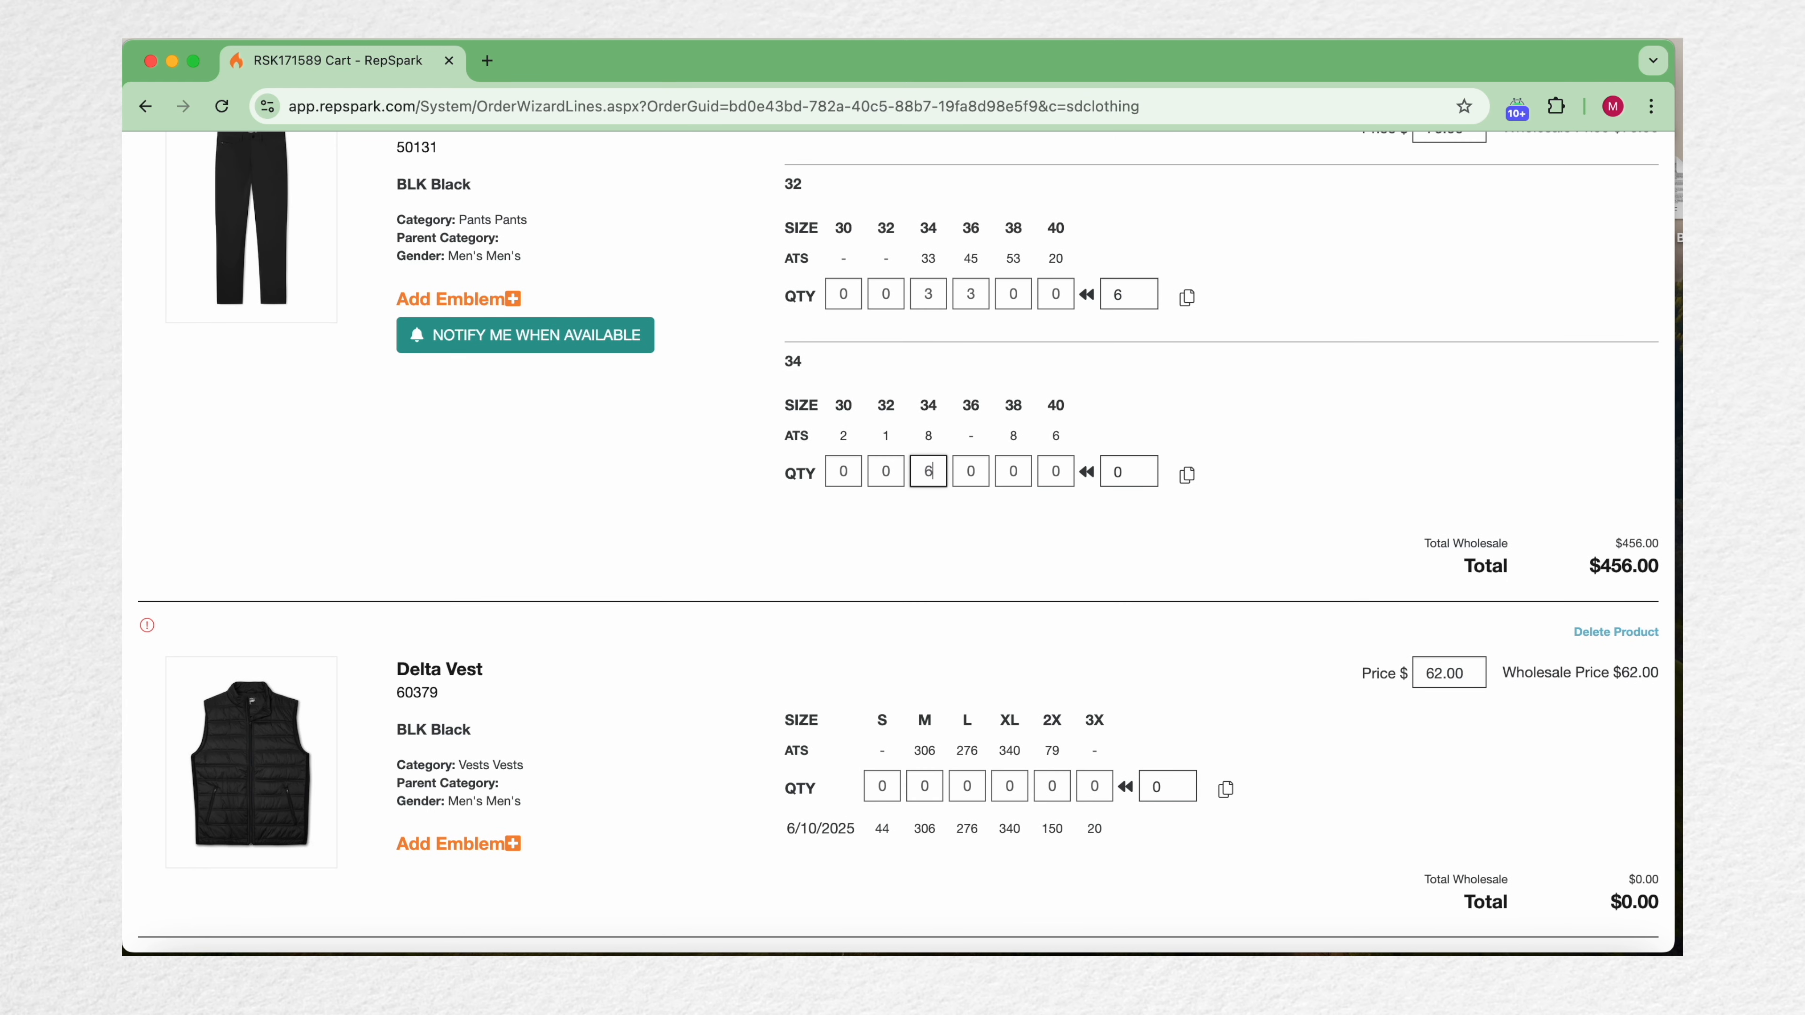
pyautogui.click(1057, 562)
# Step: Copy the Denver Vest's emblem and paste it onto the Delta Vest
pyautogui.scroll(-4, 1049, 562)
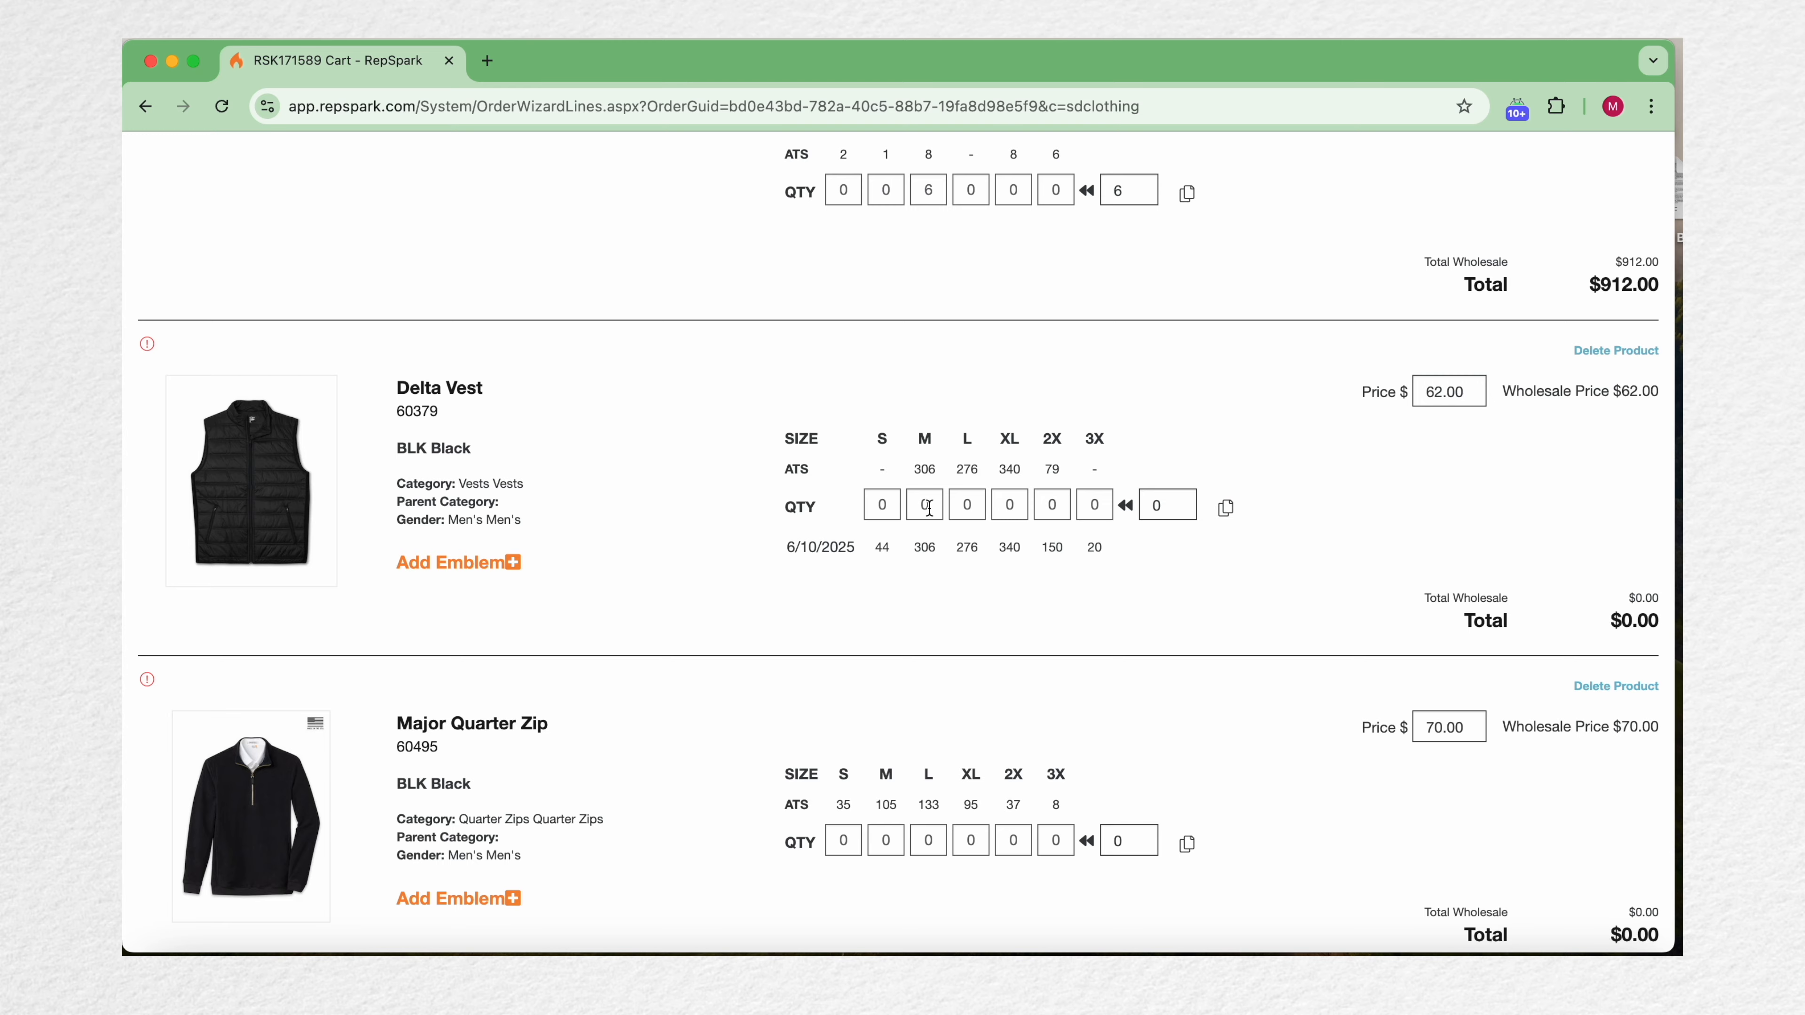
pyautogui.scroll(20, 929, 506)
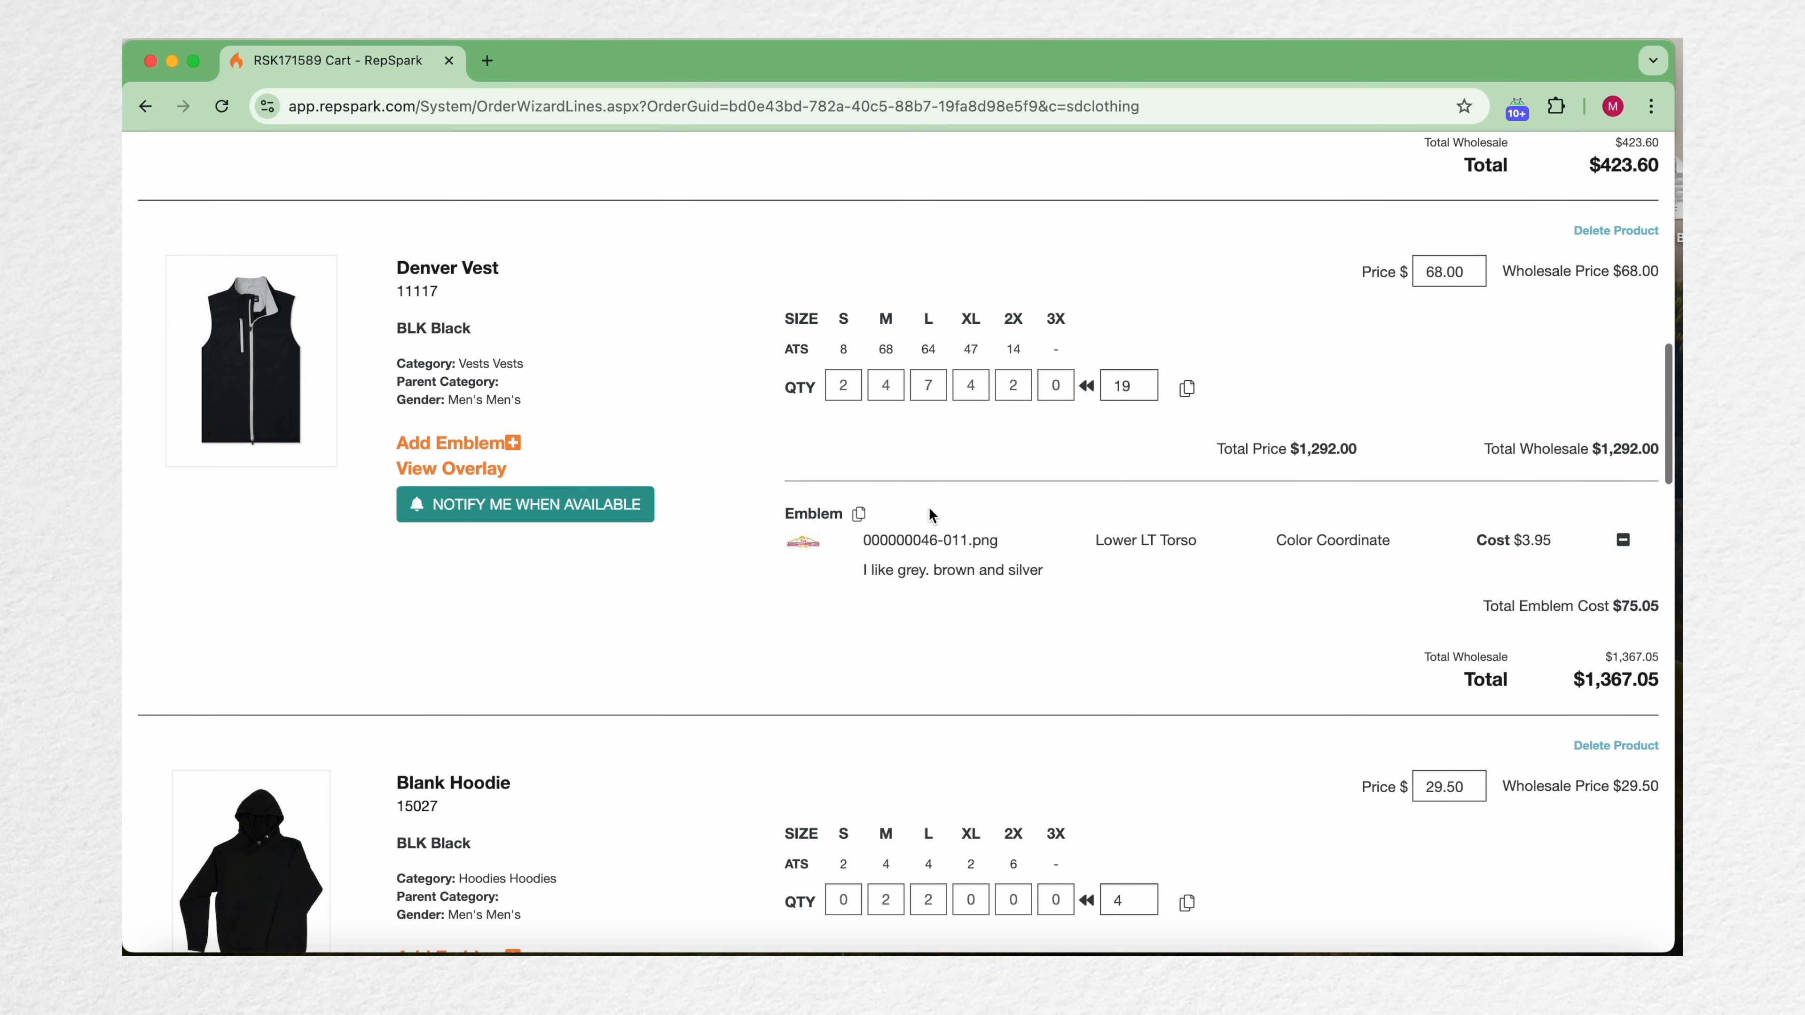
pyautogui.click(858, 514)
pyautogui.click(922, 617)
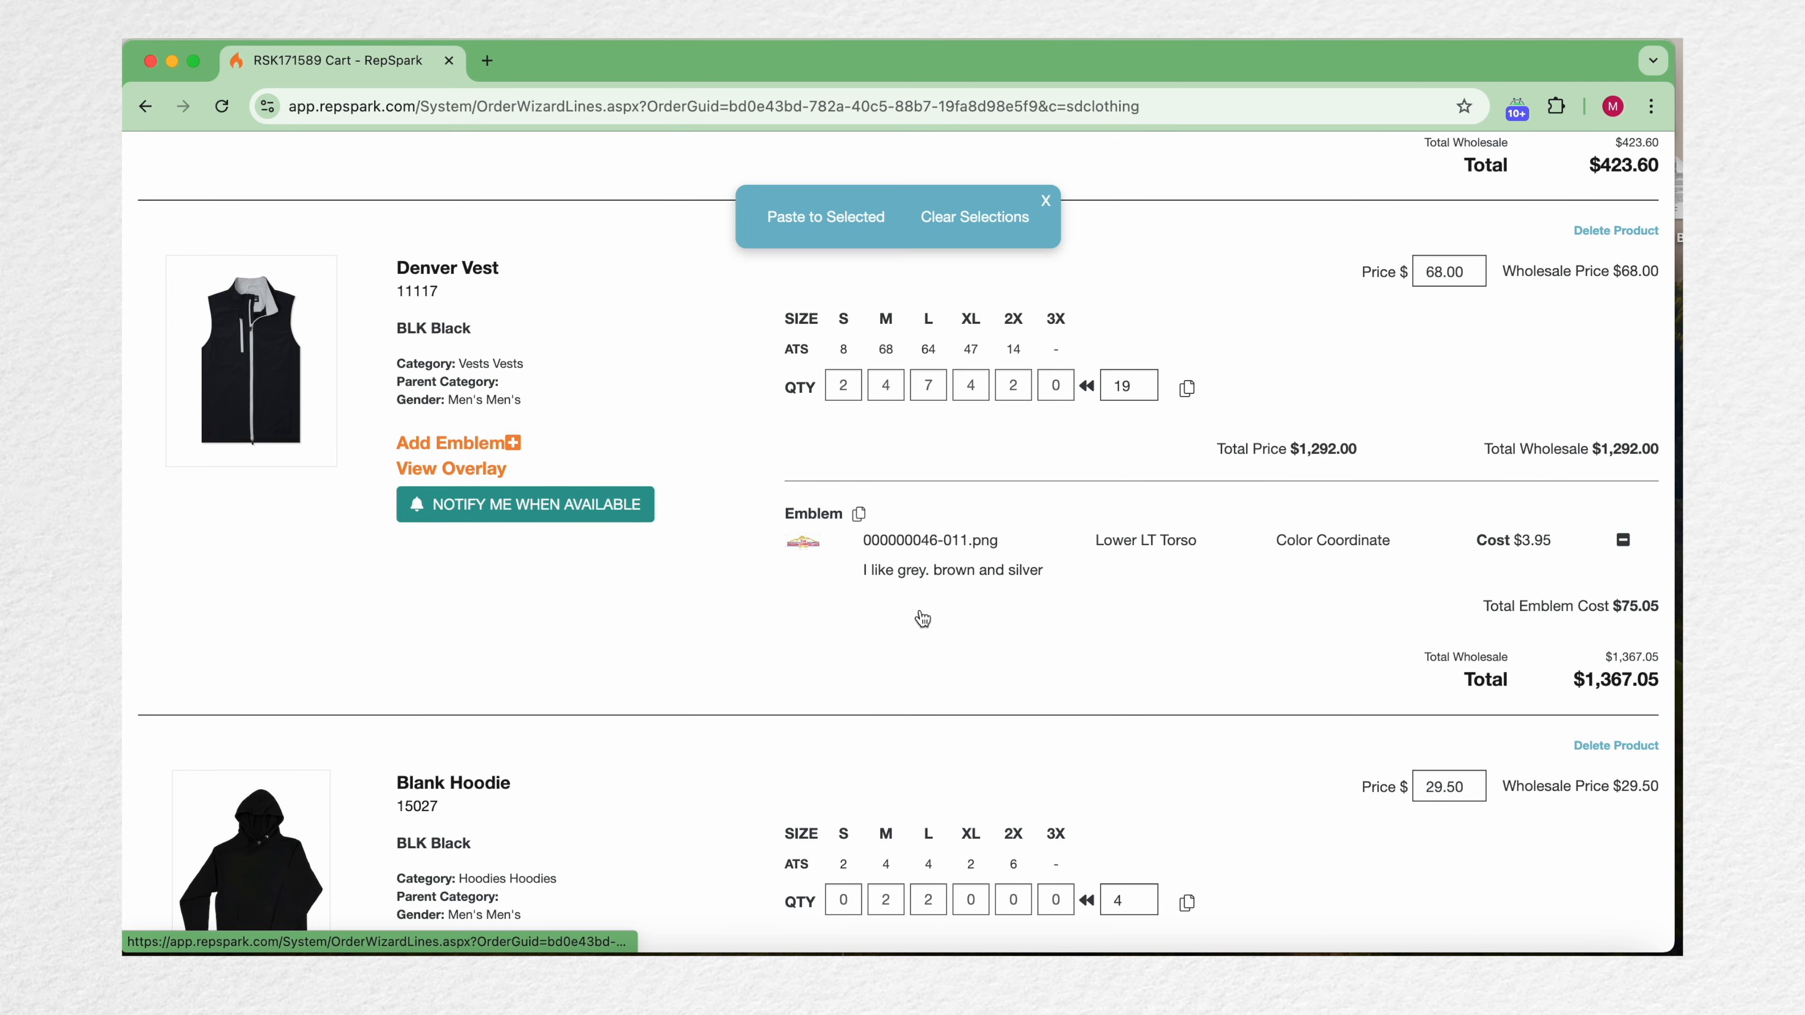
pyautogui.scroll(-15, 768, 696)
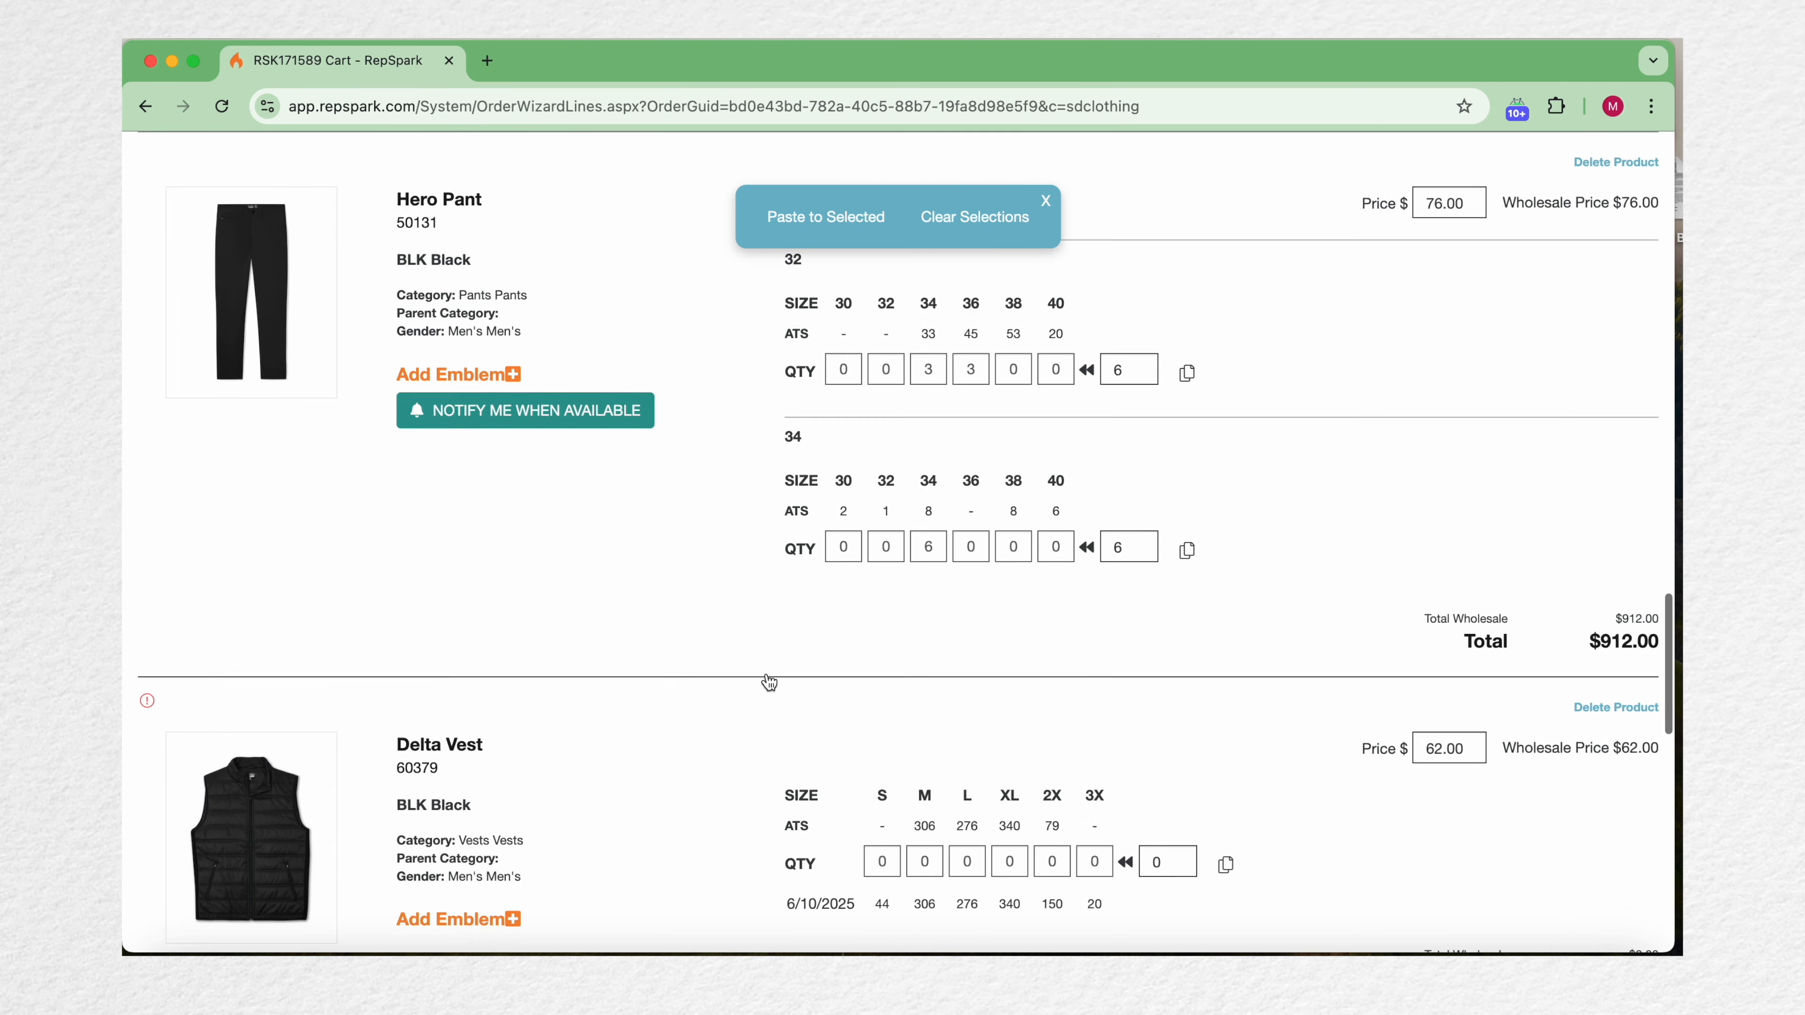
pyautogui.scroll(-5, 767, 681)
pyautogui.click(710, 600)
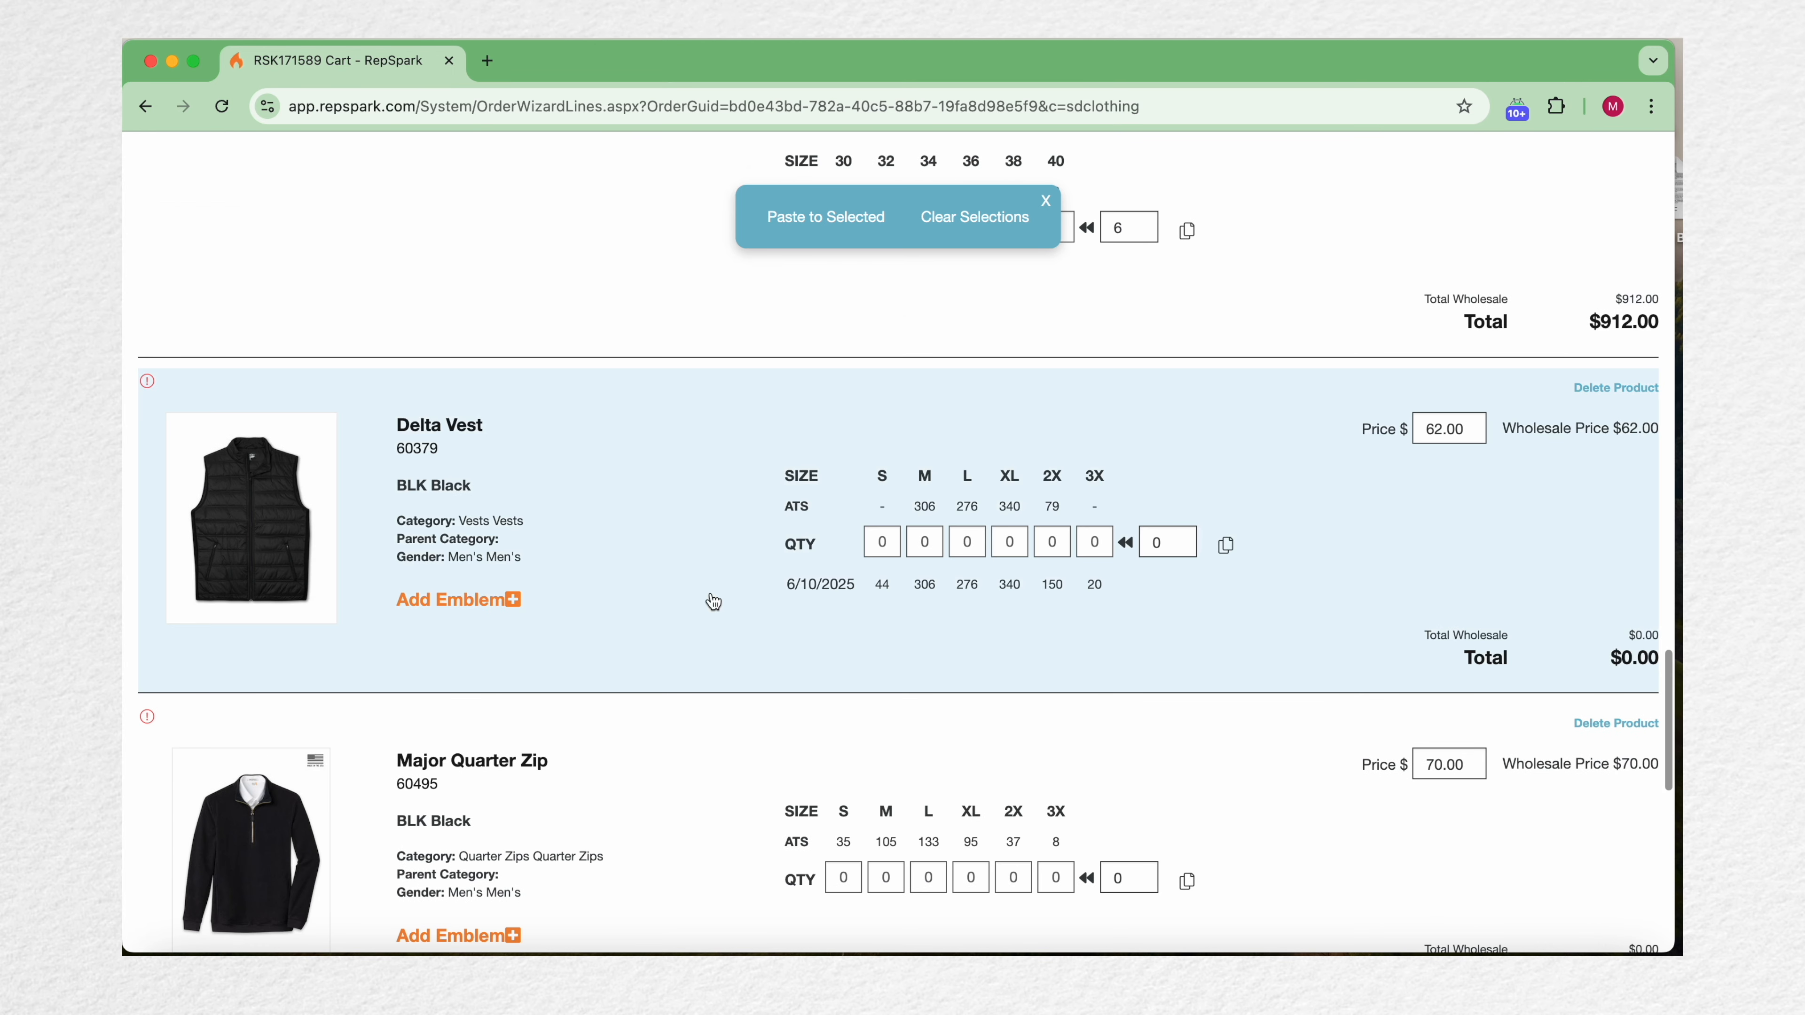
pyautogui.click(845, 216)
# Step: Enter Major Quarter Zip quantities of 4 for S, 4 for M, 43 for L and 2 for XL
pyautogui.scroll(-9, 943, 707)
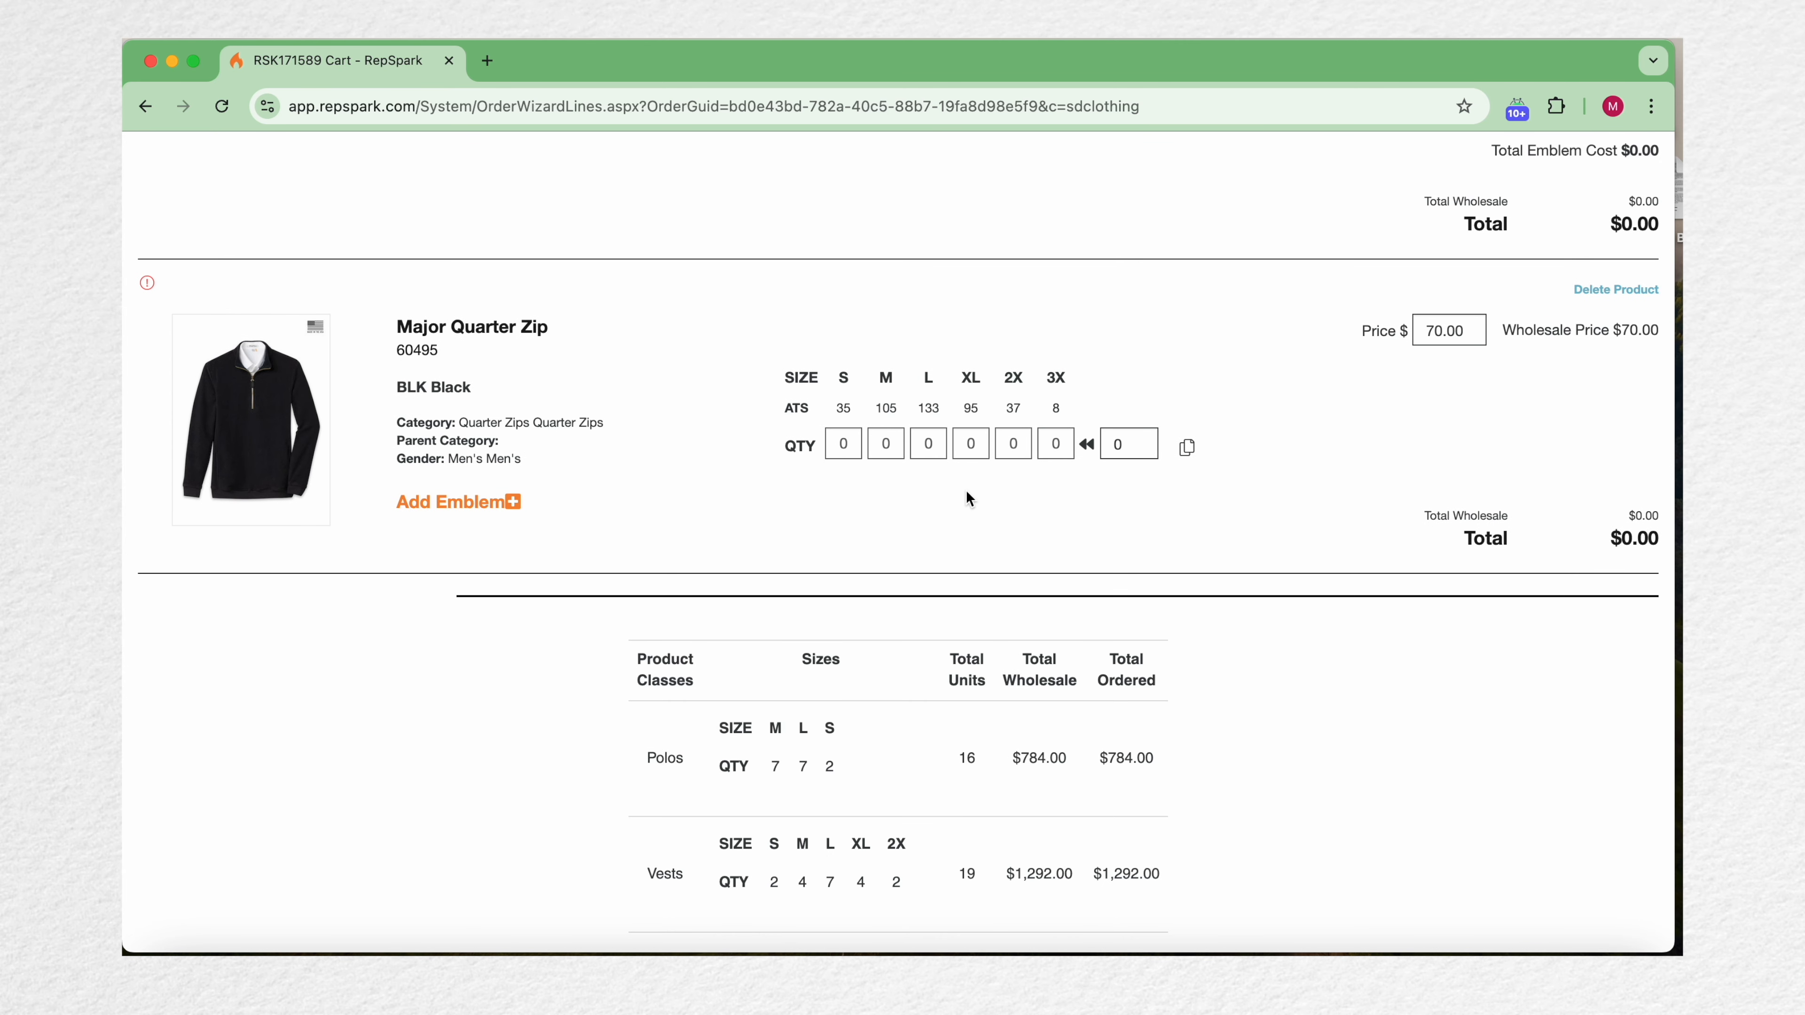
pyautogui.click(843, 444)
pyautogui.write('4')
pyautogui.press('Tab')
pyautogui.write('4')
pyautogui.press('Tab')
pyautogui.write('43')
pyautogui.press('Tab')
pyautogui.write('2')
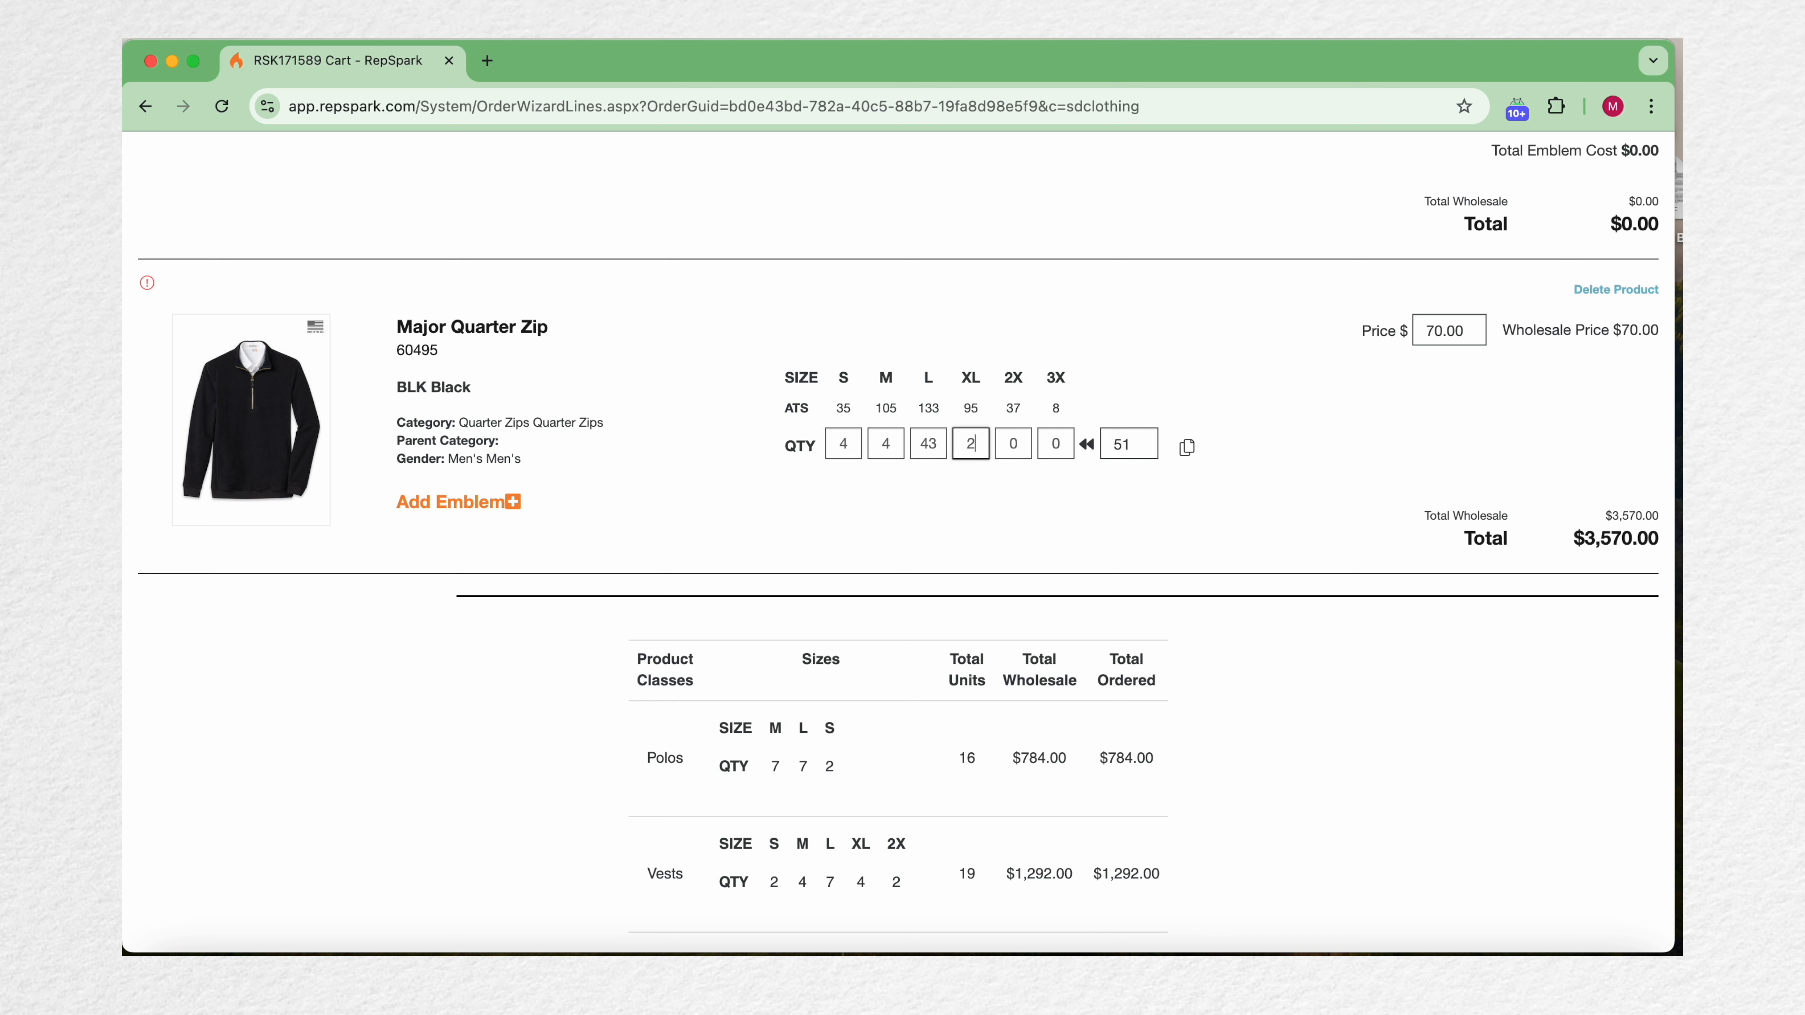
# Step: Correct the Major Quarter Zip's L quantity to 5
pyautogui.click(855, 497)
pyautogui.click(939, 448)
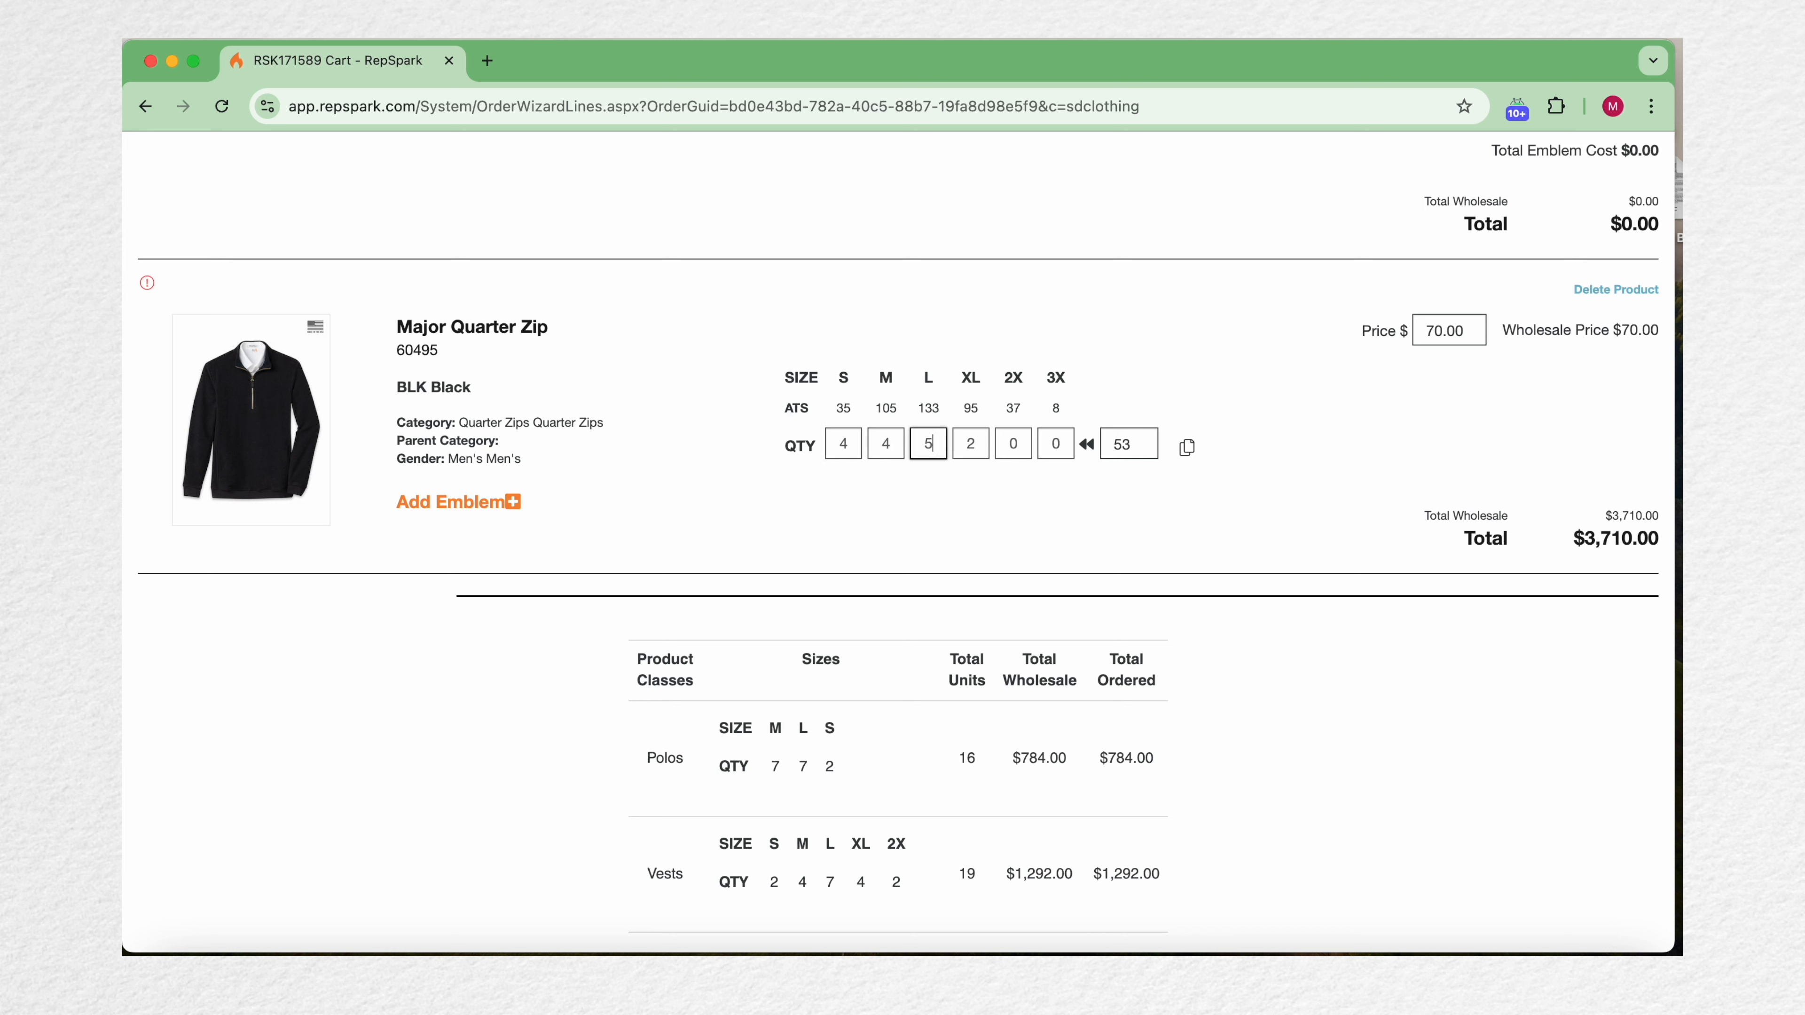
pyautogui.write('5')
pyautogui.click(980, 496)
# Step: Try to proceed to the order review and open the flagged cart line for editing
pyautogui.scroll(-3, 1093, 548)
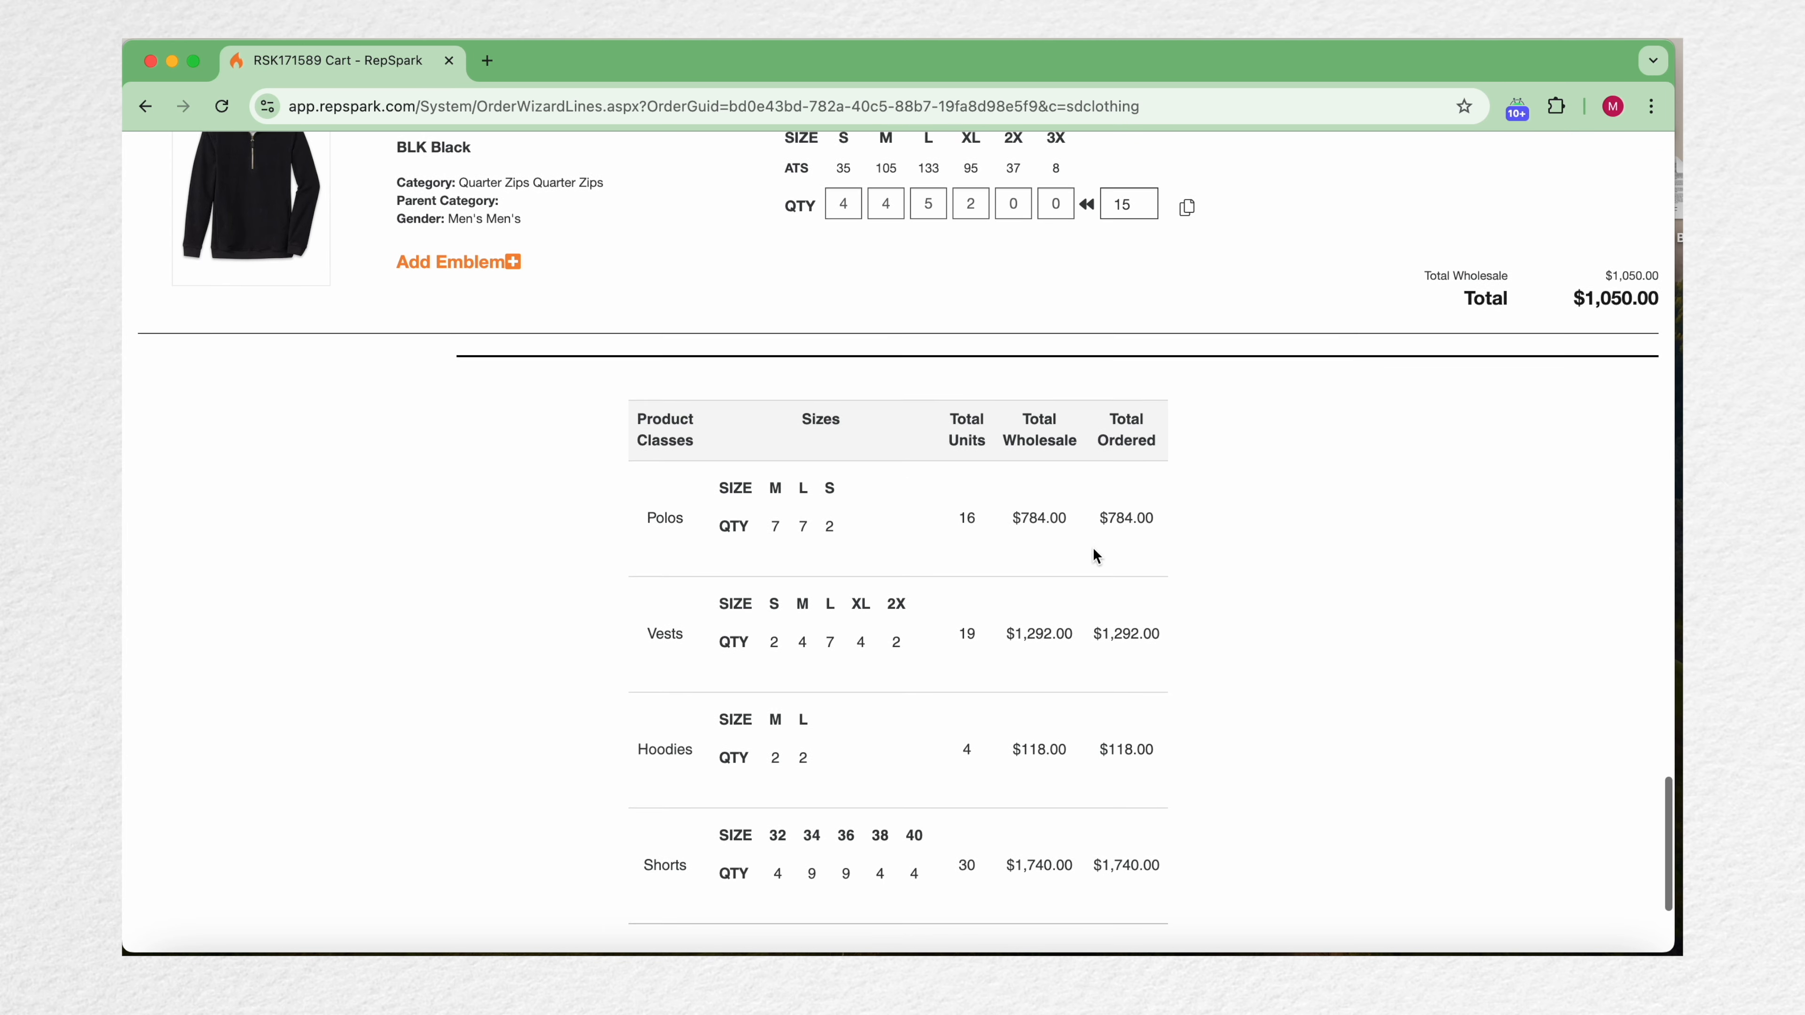
pyautogui.scroll(-2, 1031, 459)
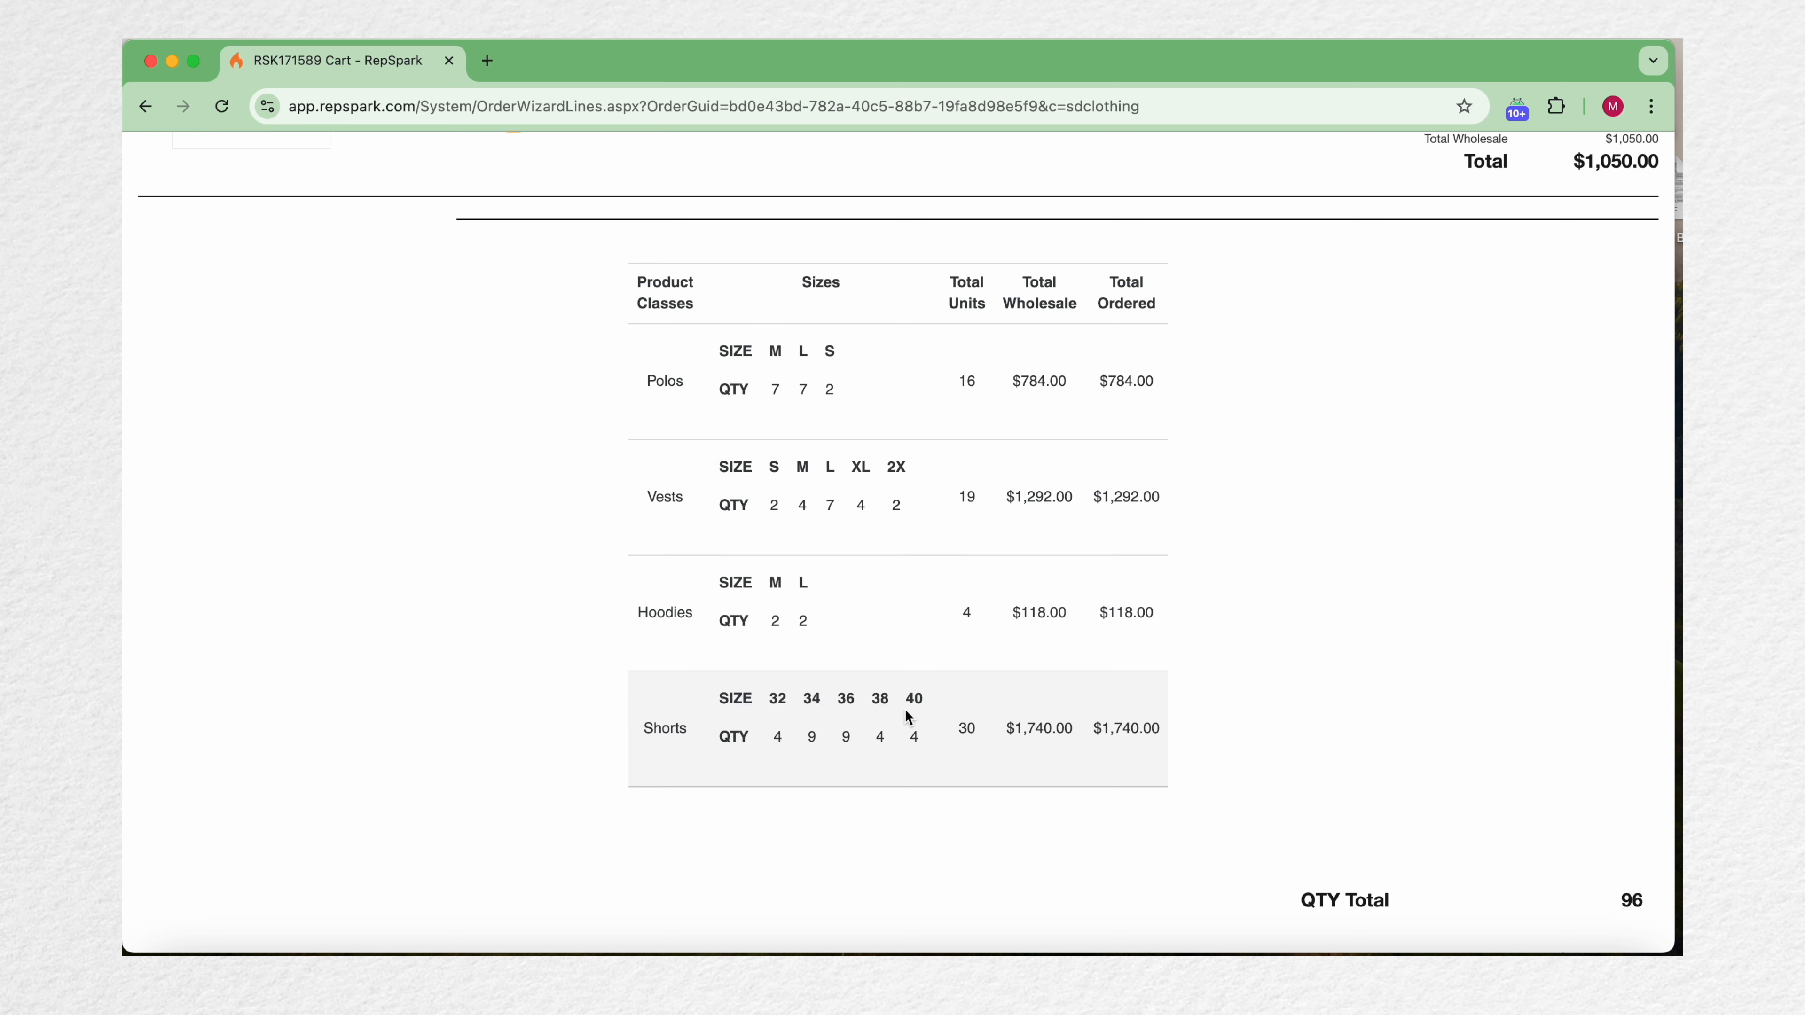
pyautogui.scroll(-2, 1233, 748)
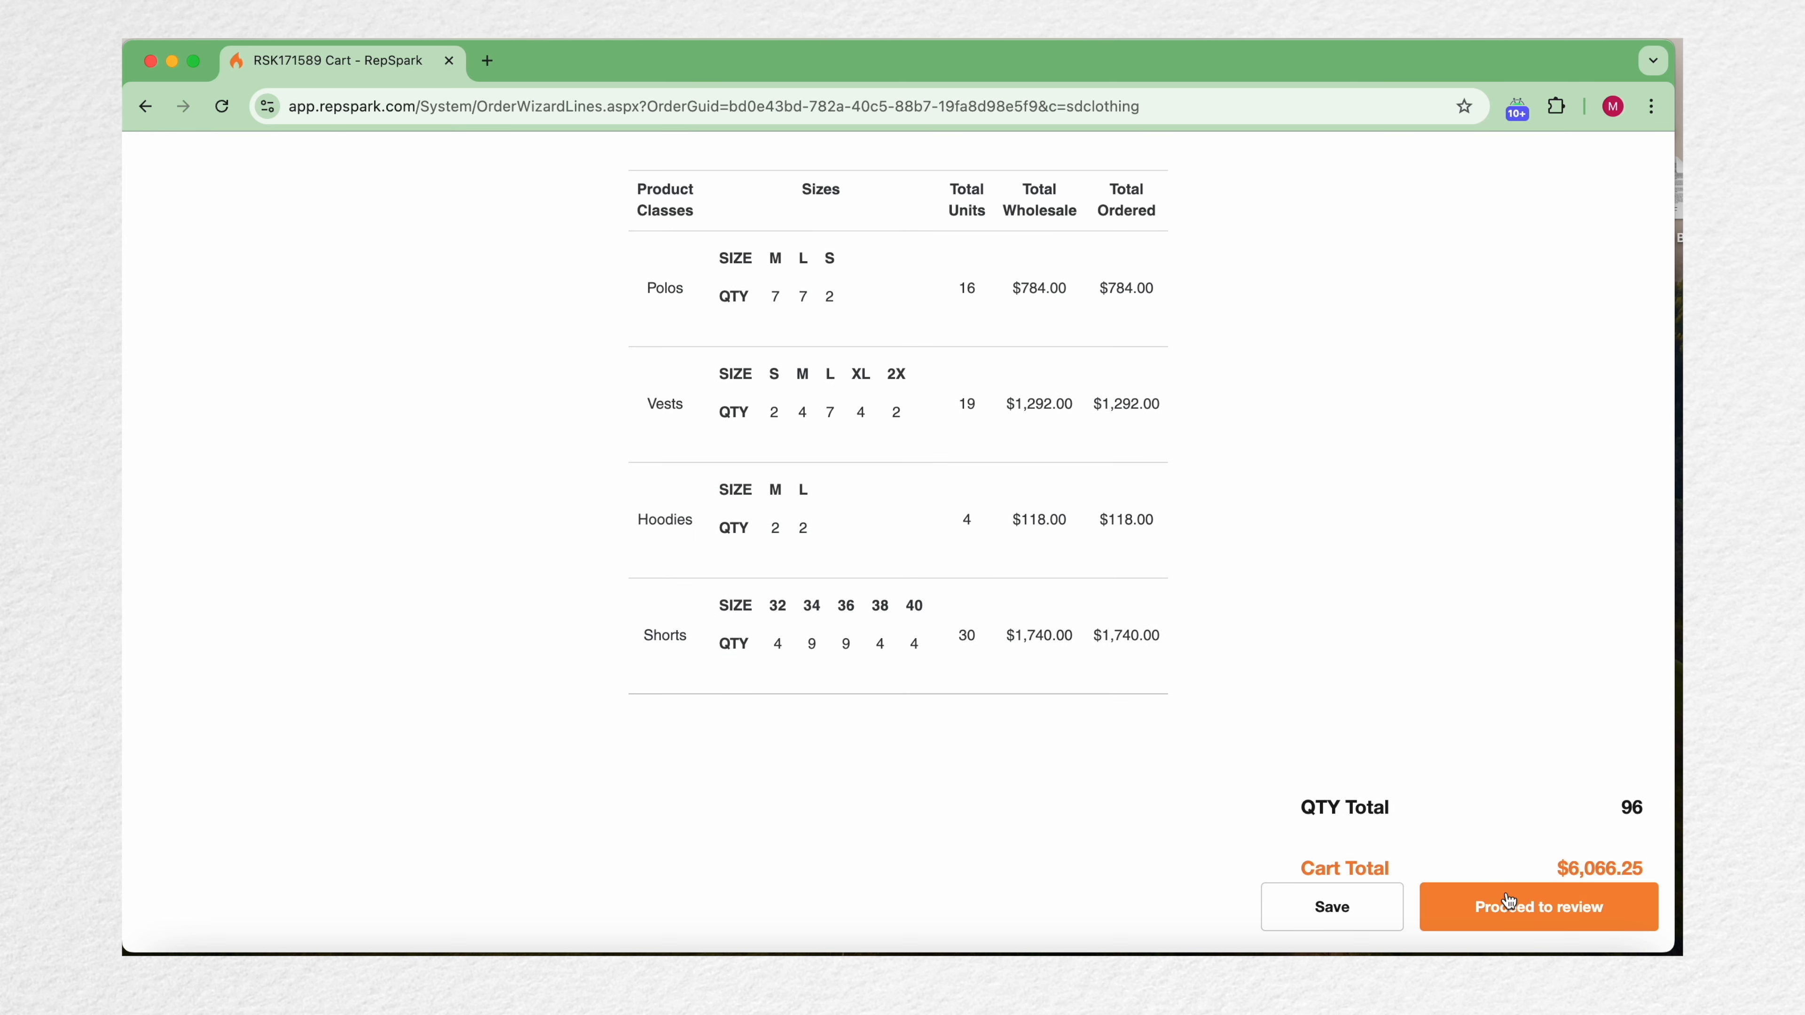
pyautogui.click(1527, 924)
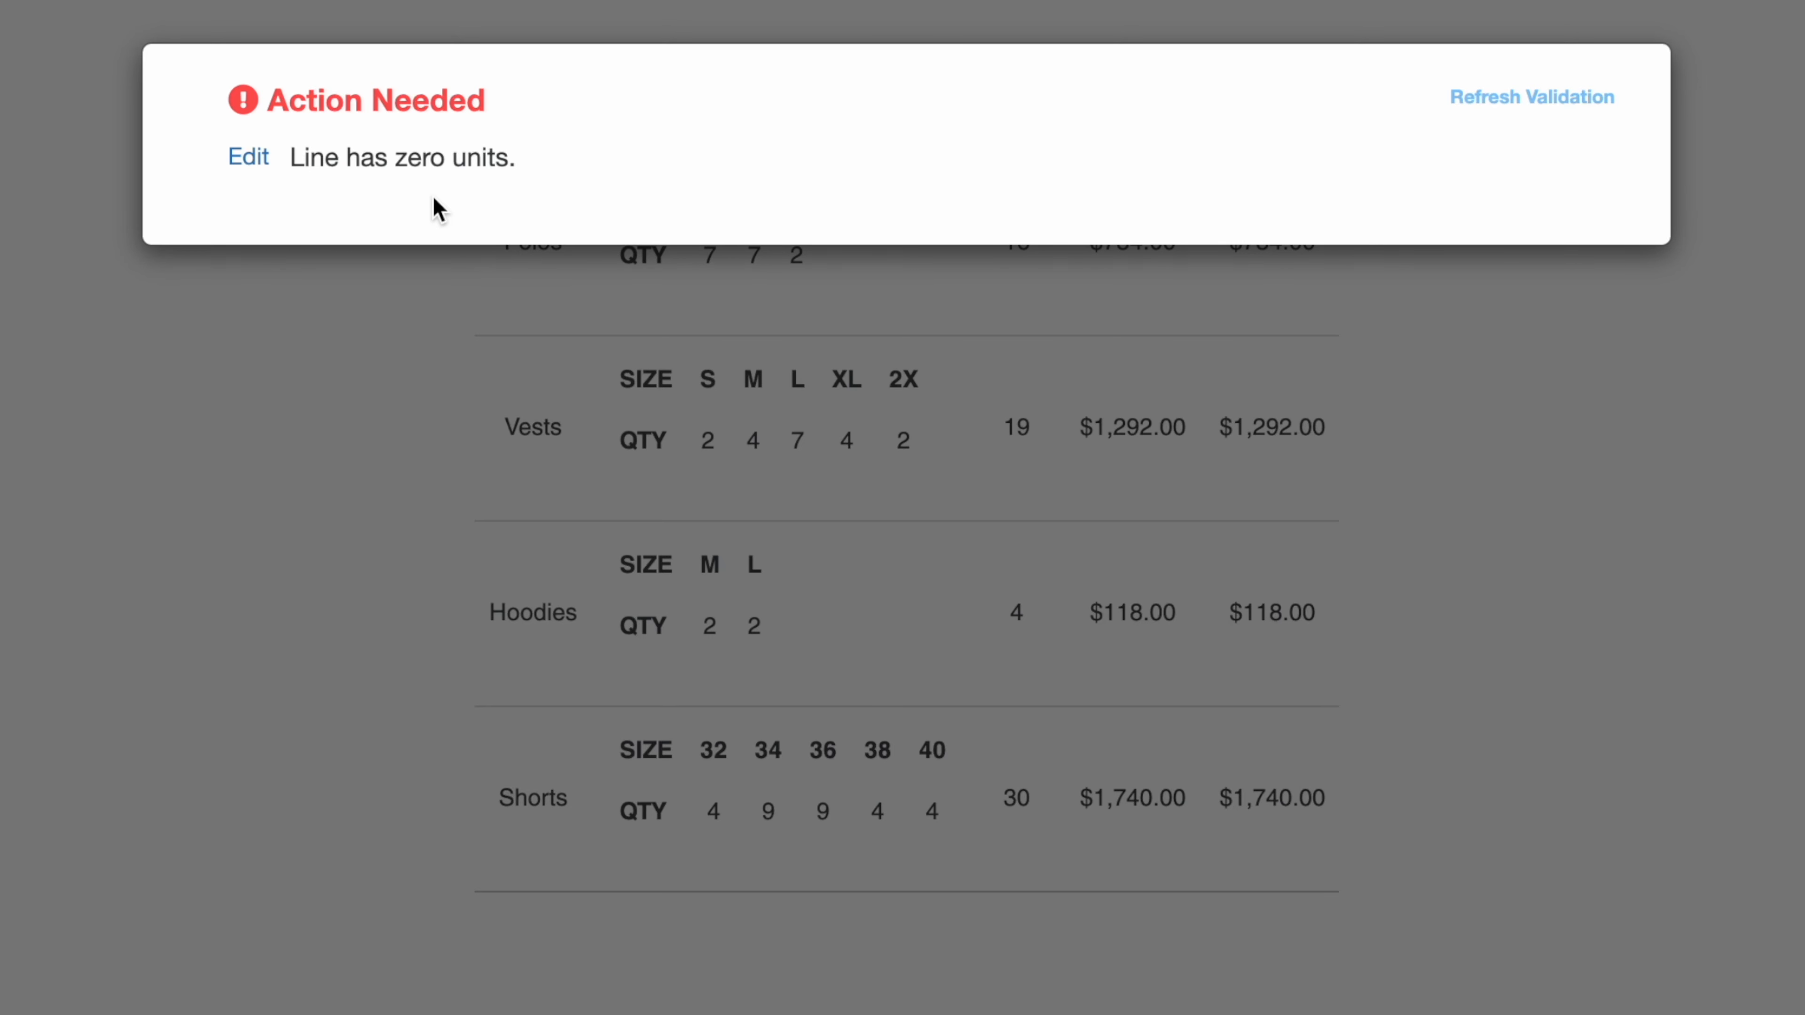
pyautogui.click(248, 157)
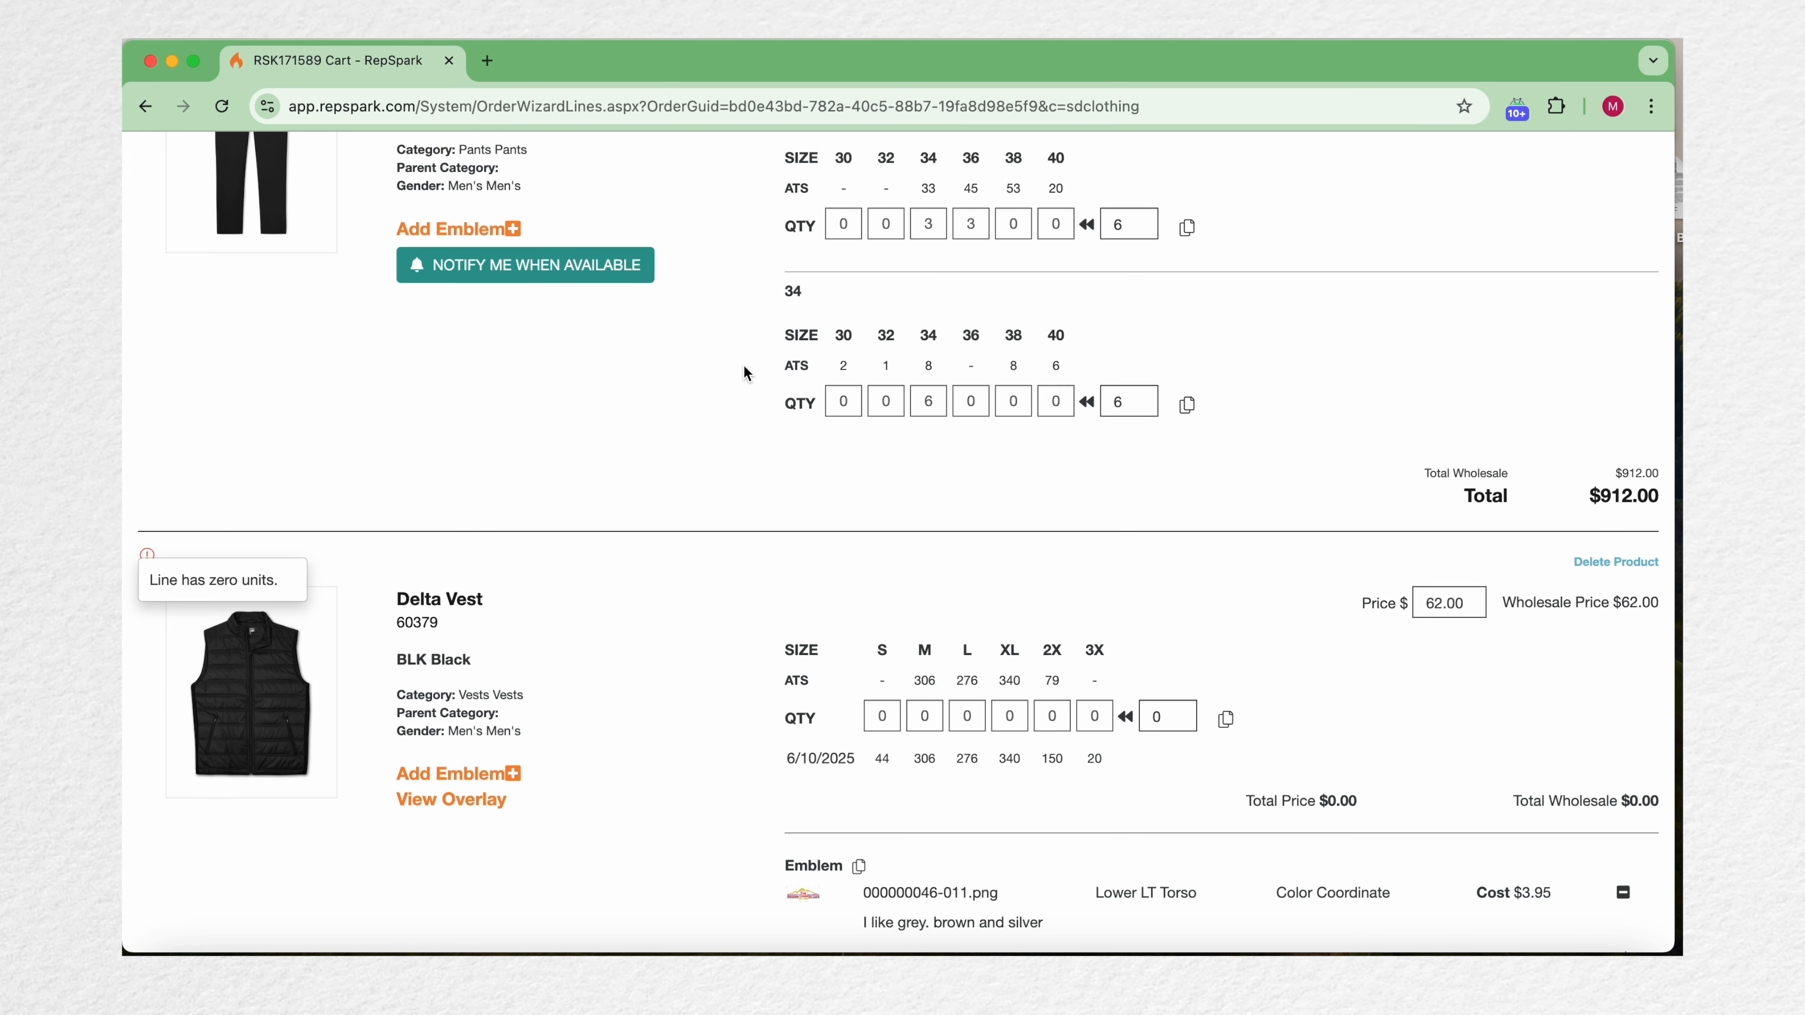
# Step: Enter Delta Vest quantities of 5 for M, 5 for L, 4 for XL and 4 for 2X
pyautogui.scroll(-2, 823, 627)
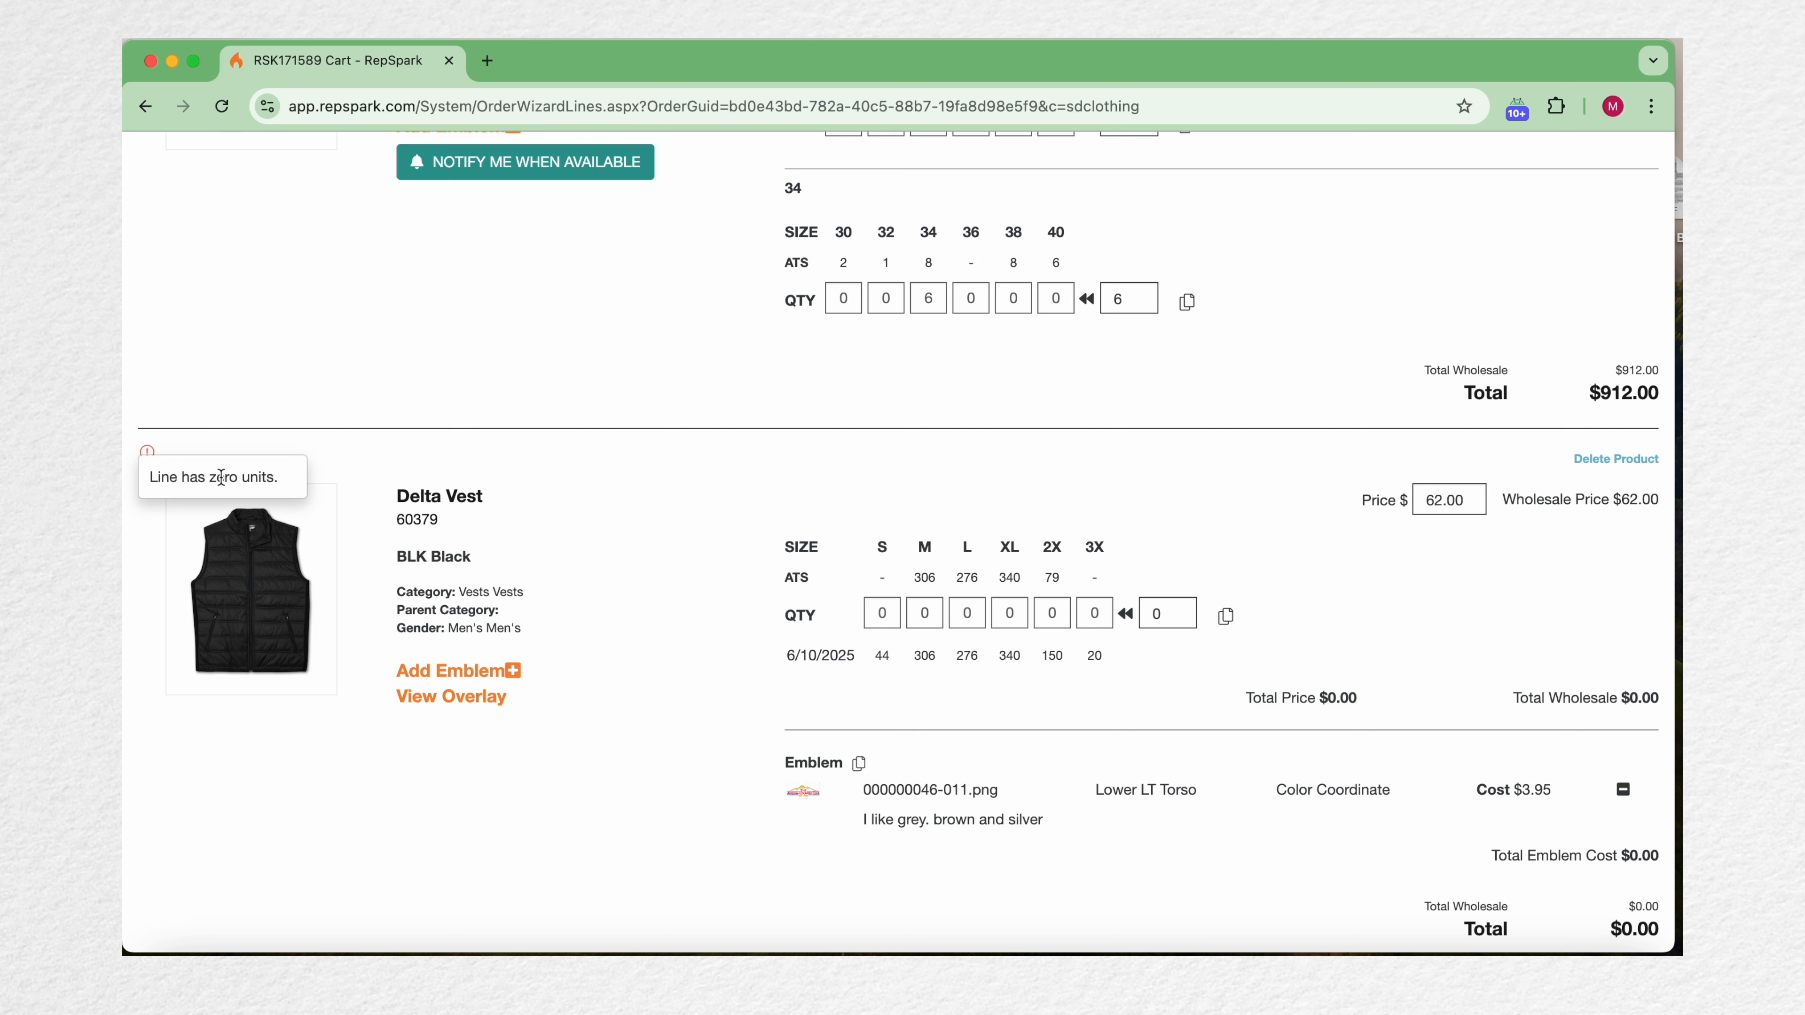
pyautogui.click(910, 623)
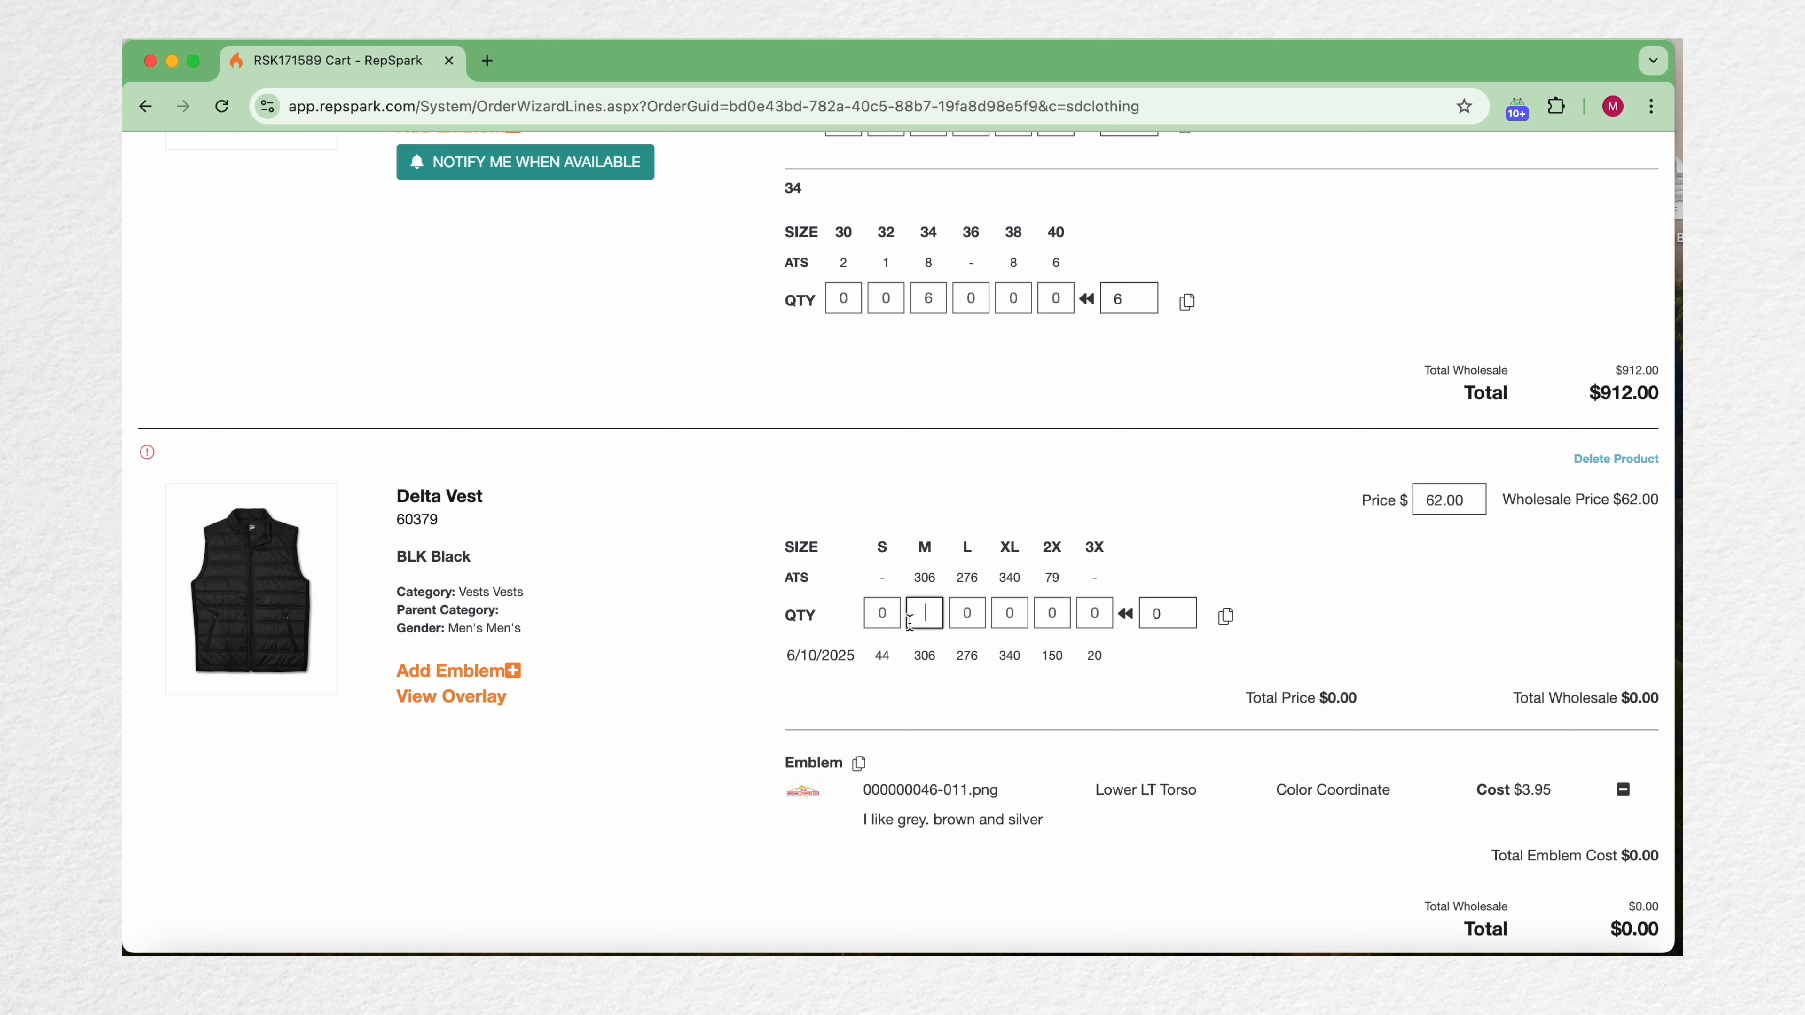
pyautogui.write('5')
pyautogui.press('Tab')
pyautogui.write('5')
pyautogui.press('Tab')
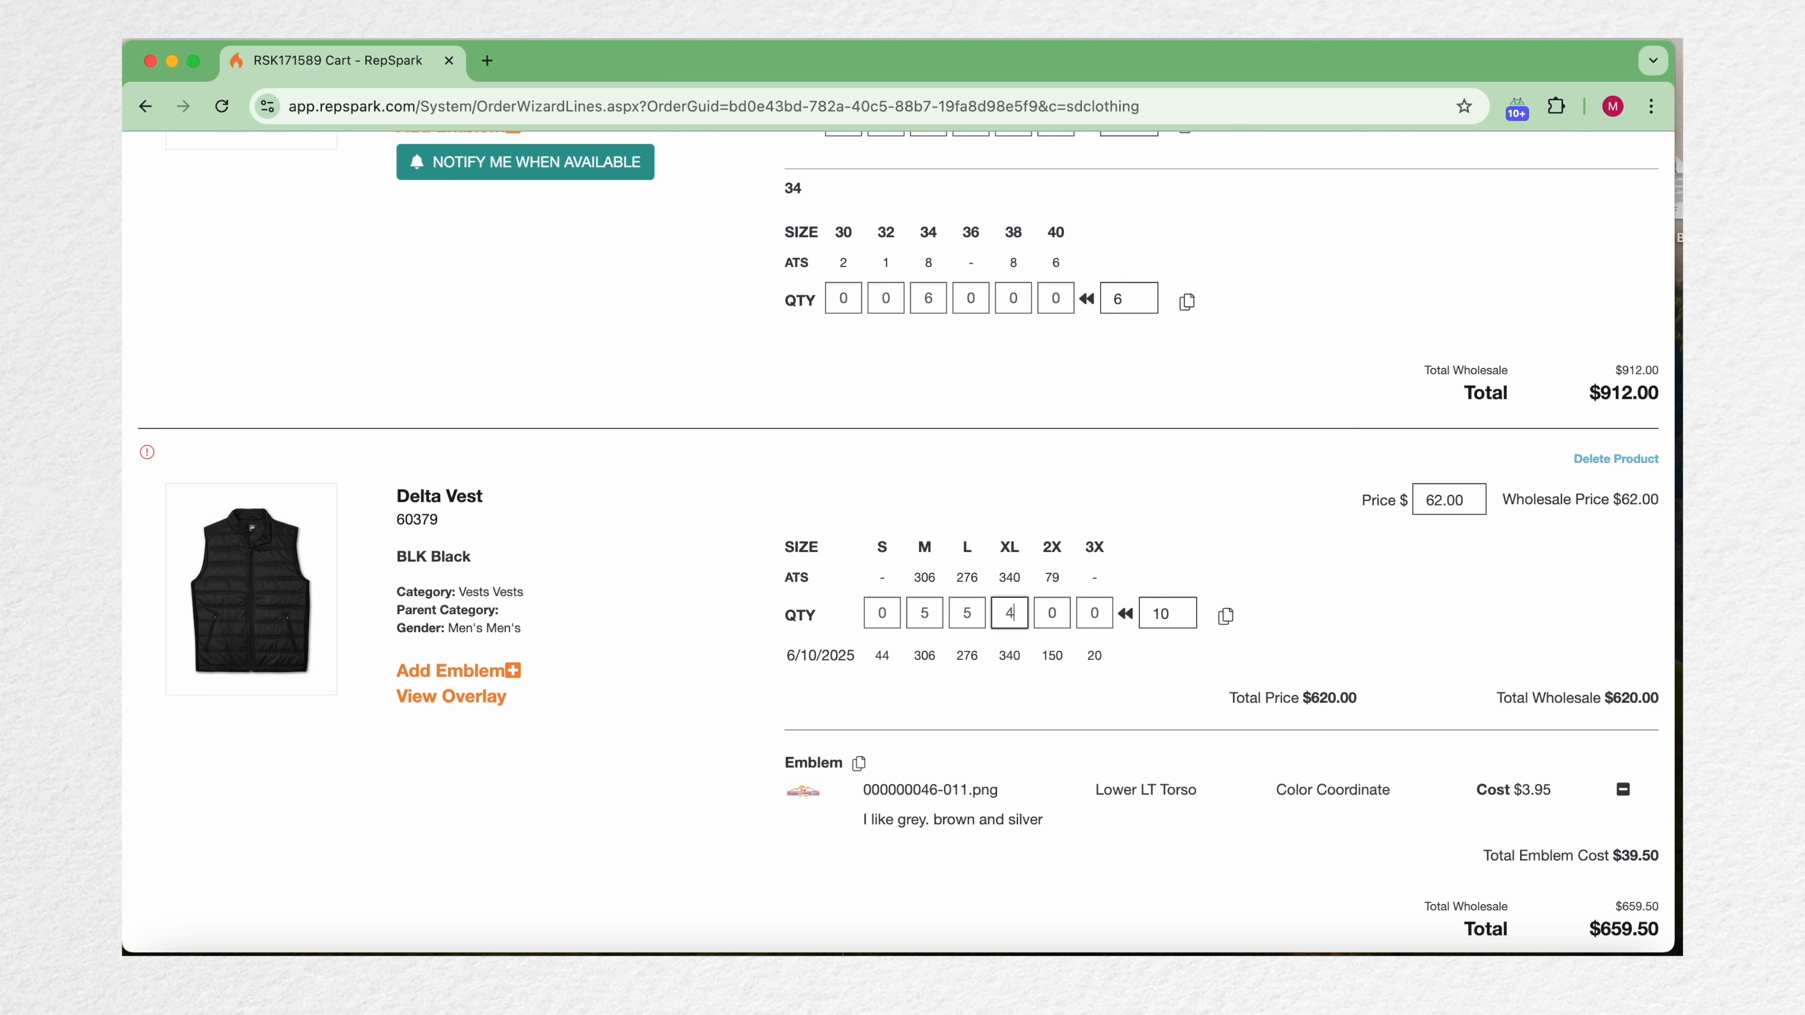
pyautogui.write('4')
pyautogui.press('Tab')
pyautogui.write('4')
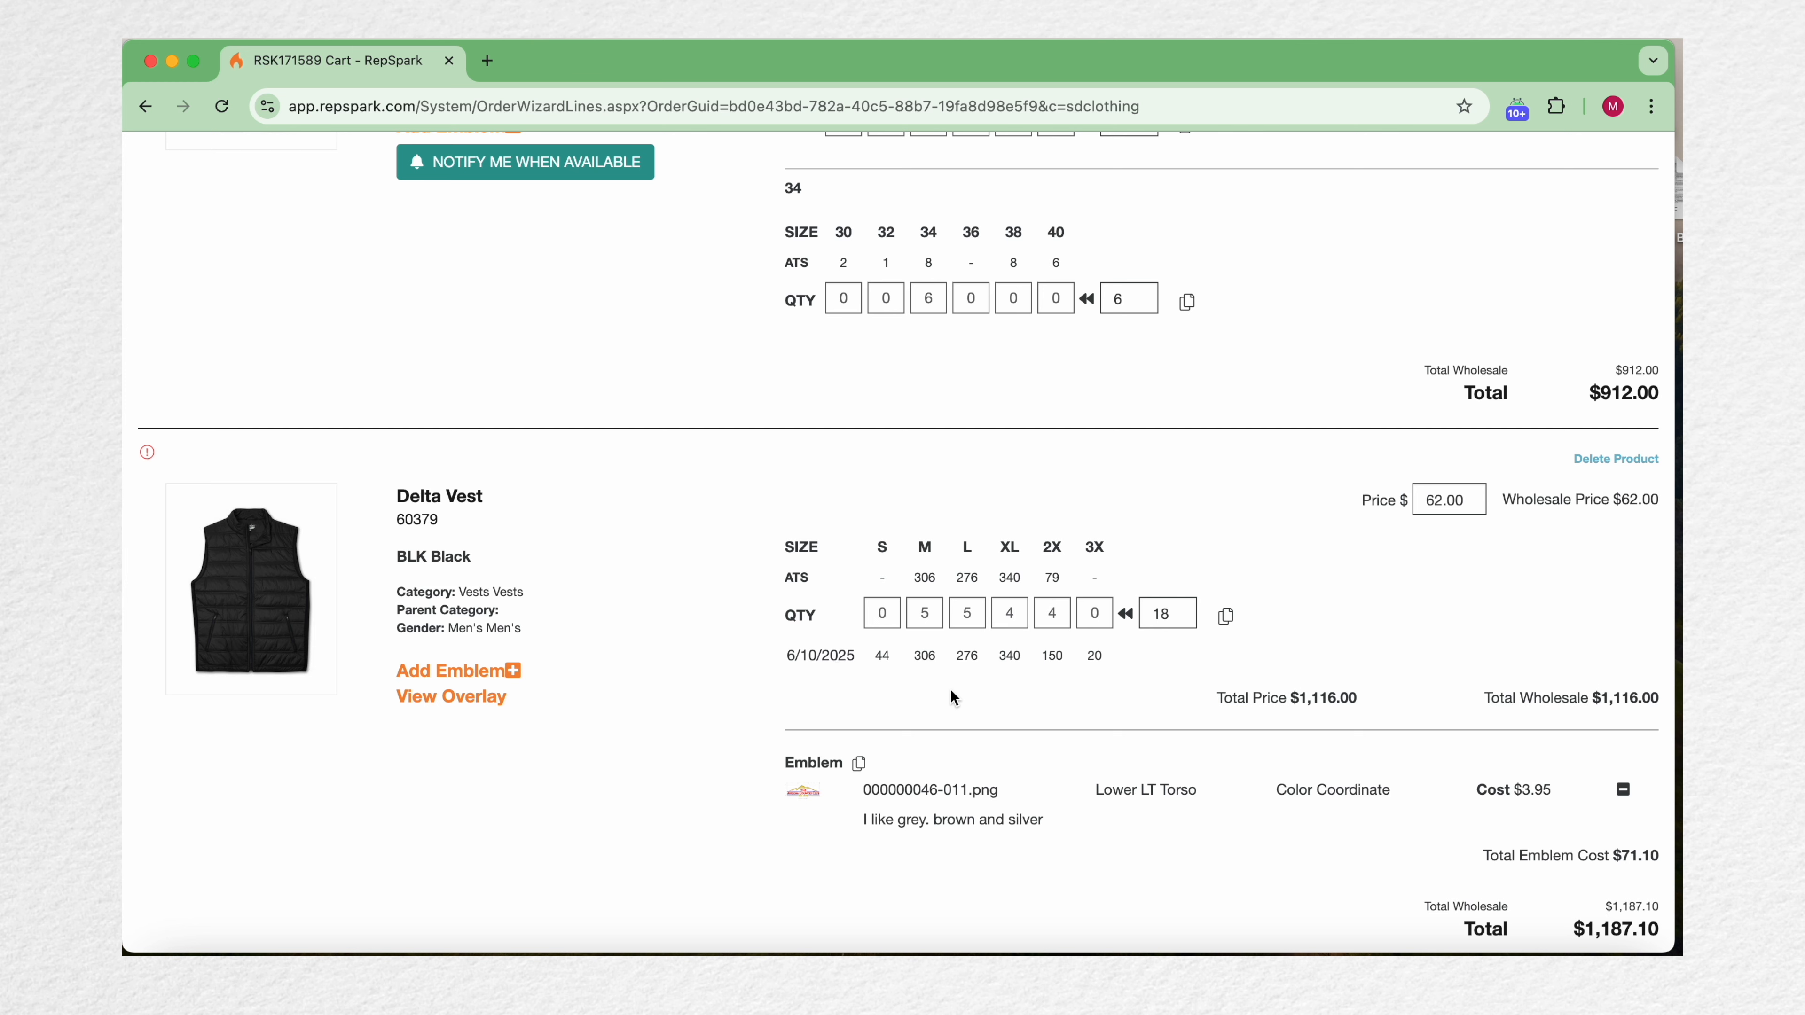
# Step: Proceed from the cart to the order review page
pyautogui.scroll(-15, 954, 697)
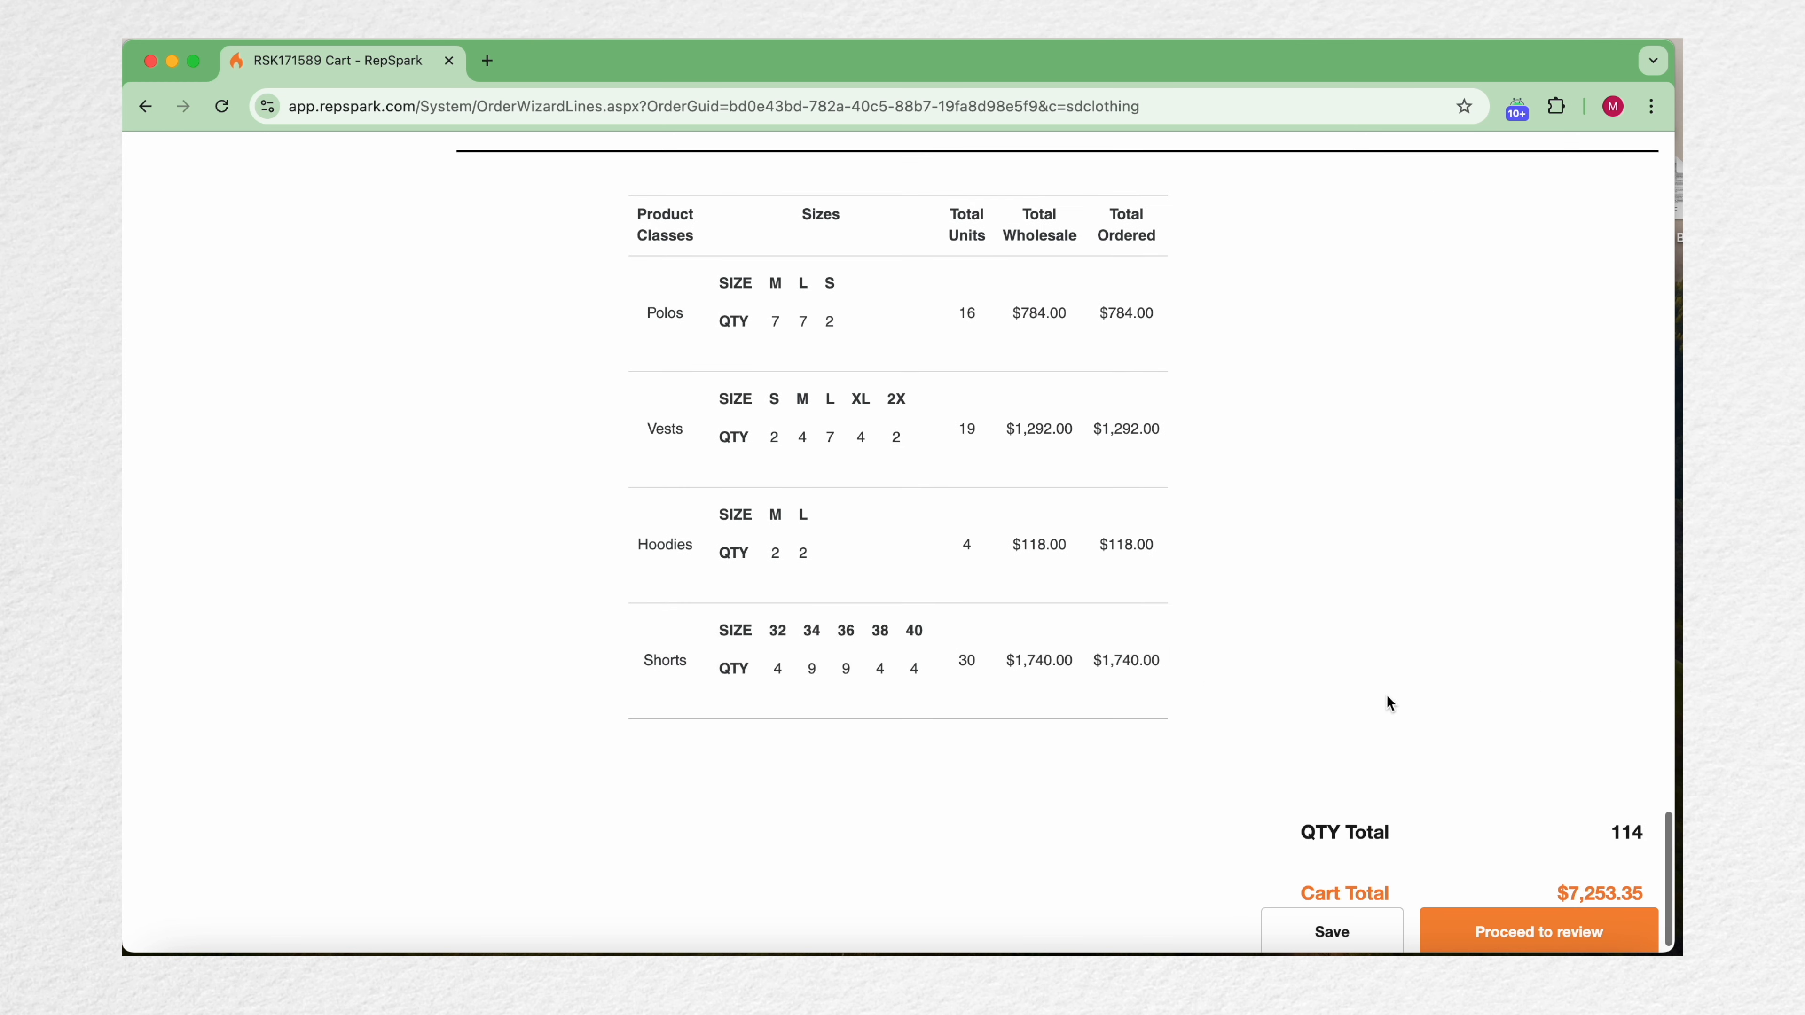
pyautogui.click(1520, 930)
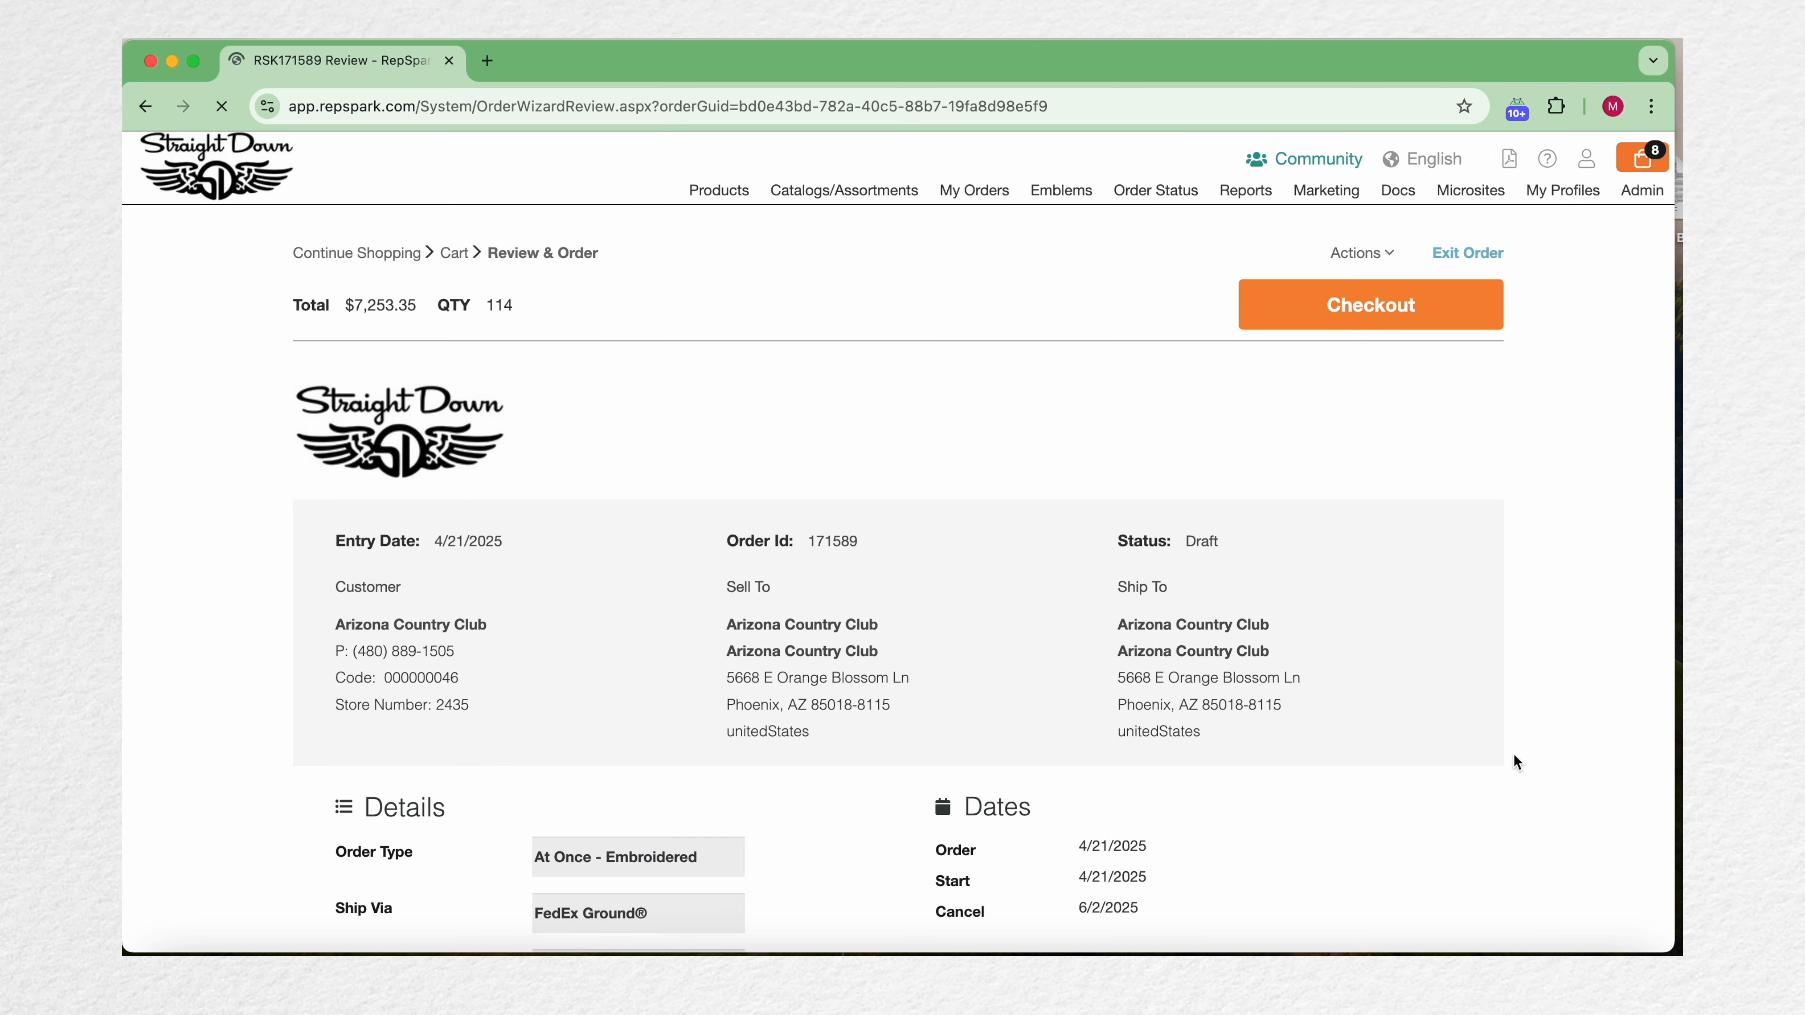
pyautogui.scroll(-6, 1513, 754)
pyautogui.scroll(4, 1513, 754)
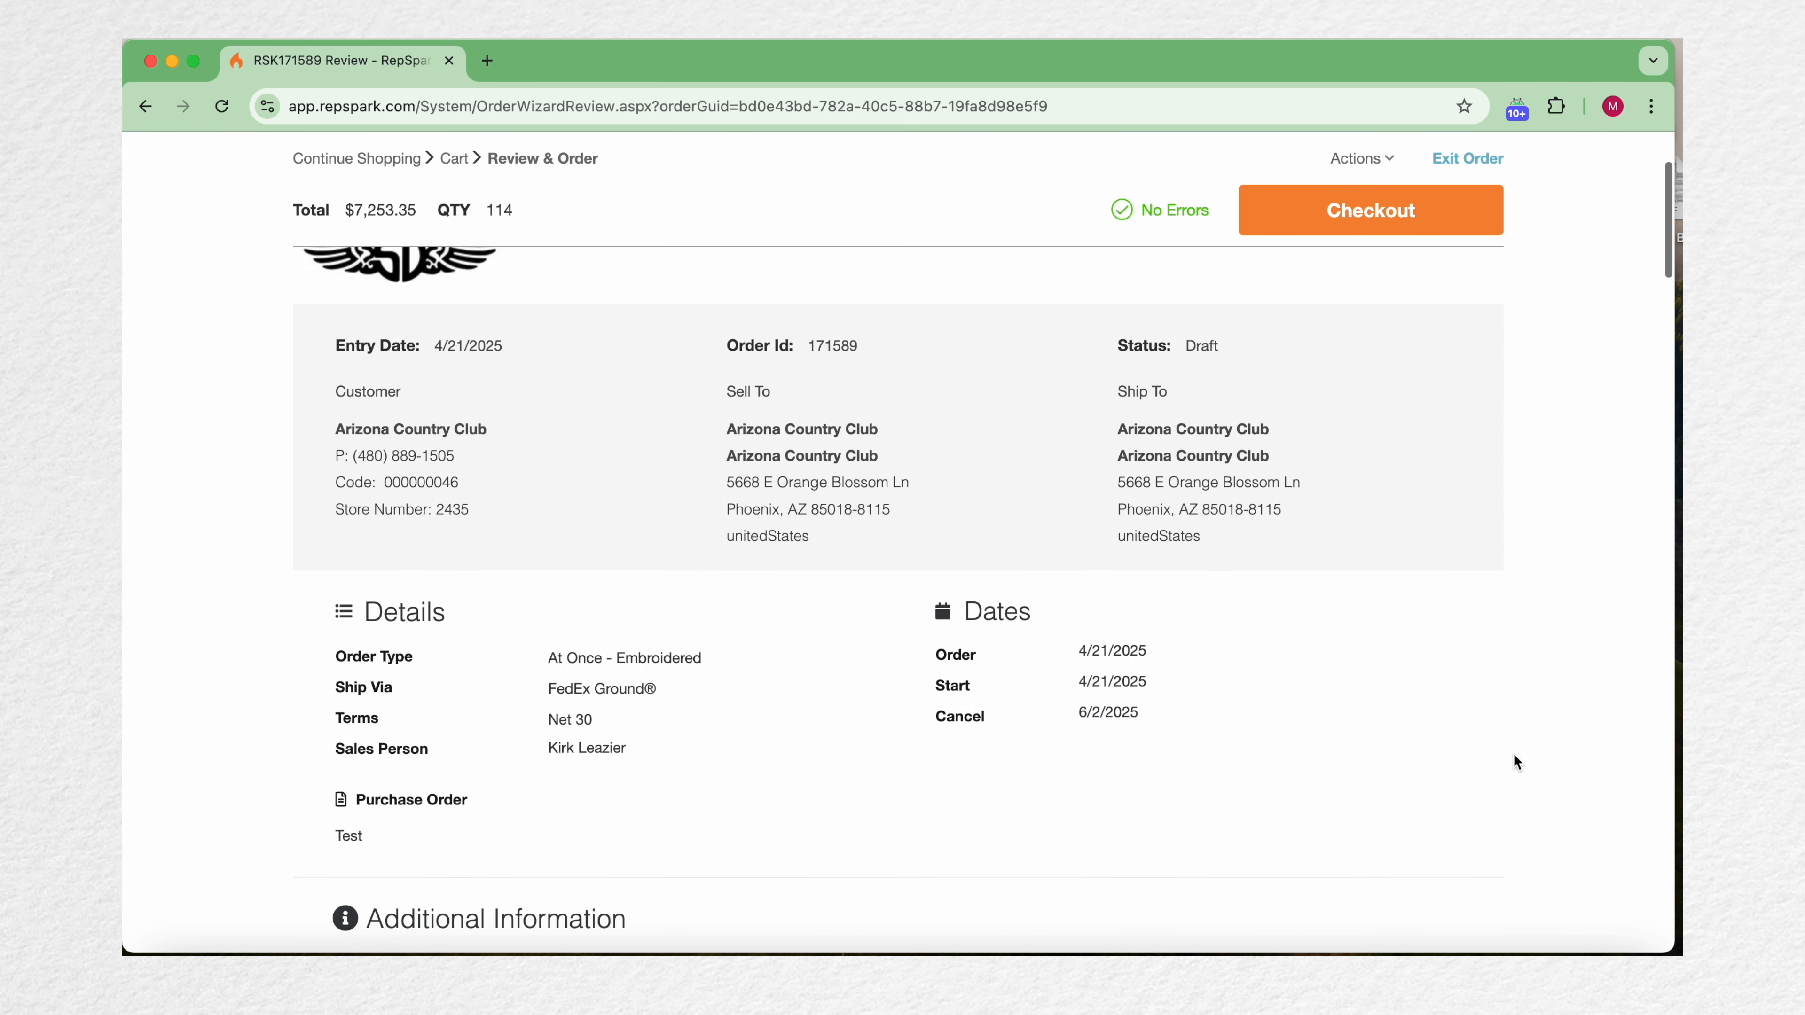
# Step: Review the order summary and each line item's sizes, quantities and emblem details on the review page
pyautogui.scroll(3, 1514, 755)
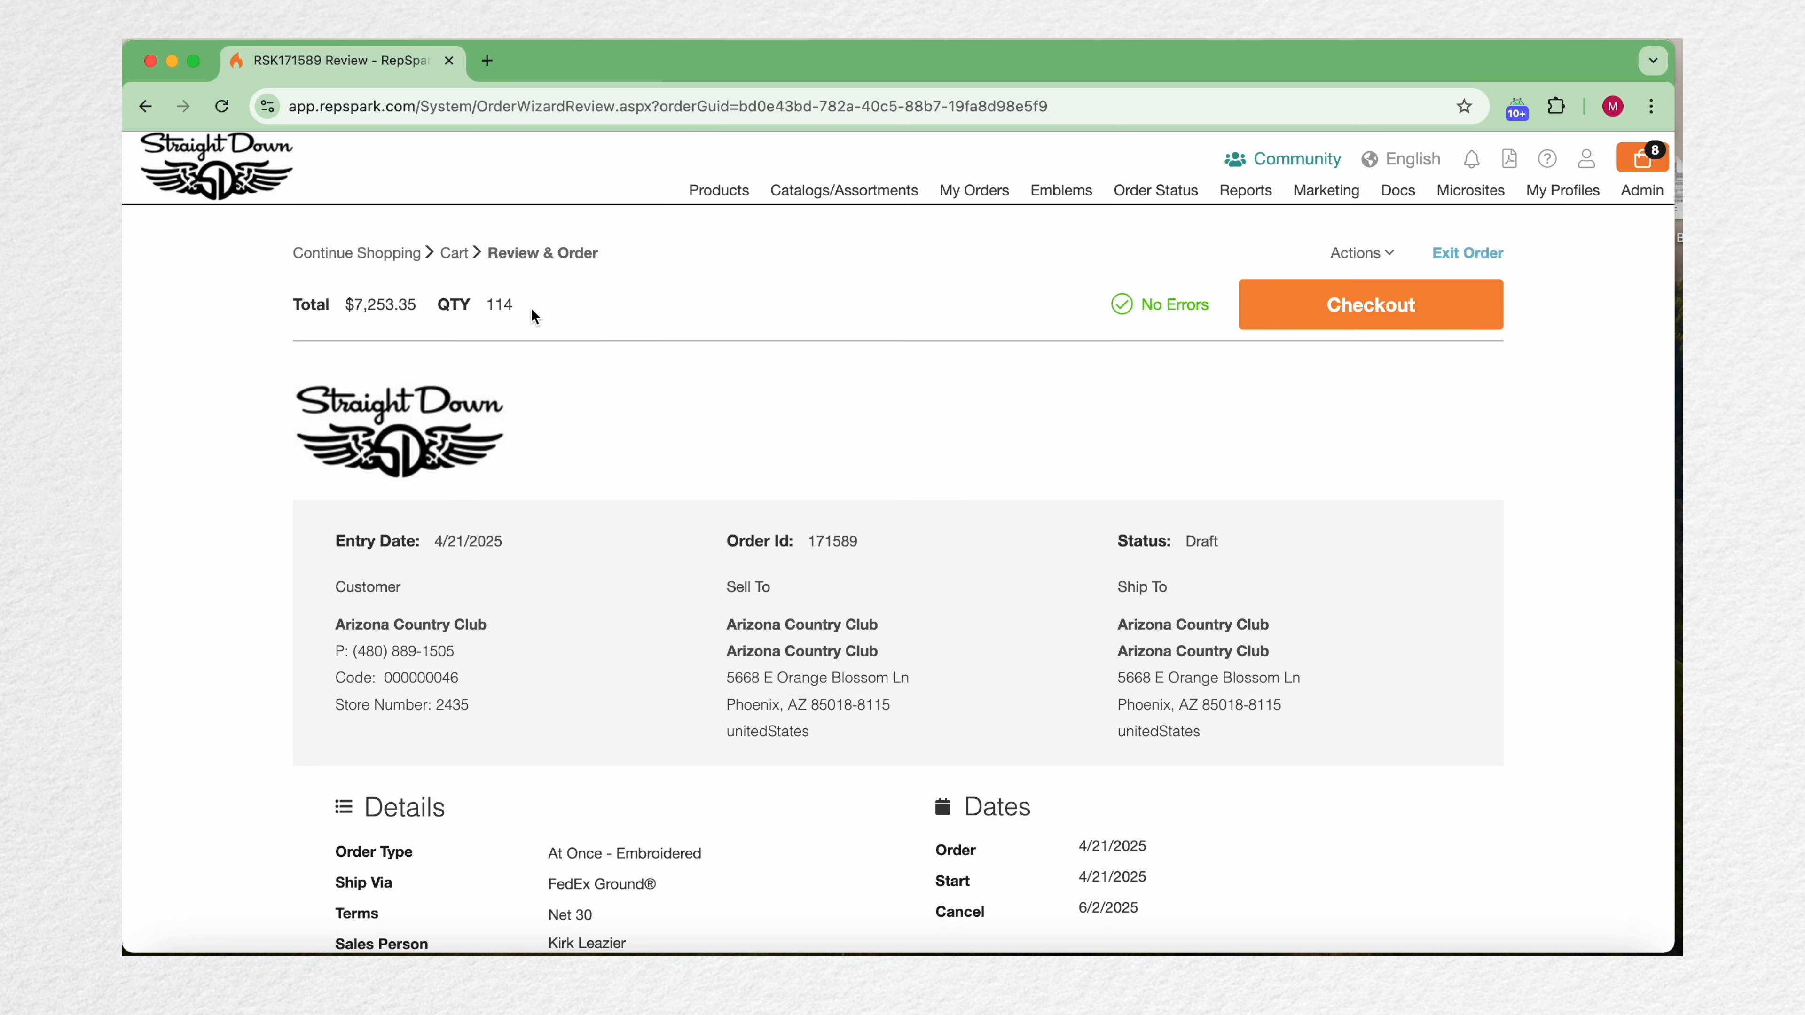
pyautogui.moveTo(533, 313); pyautogui.dragTo(291, 311)
pyautogui.click(506, 375)
pyautogui.scroll(-3, 504, 376)
pyautogui.scroll(-3, 483, 376)
pyautogui.scroll(-3, 724, 473)
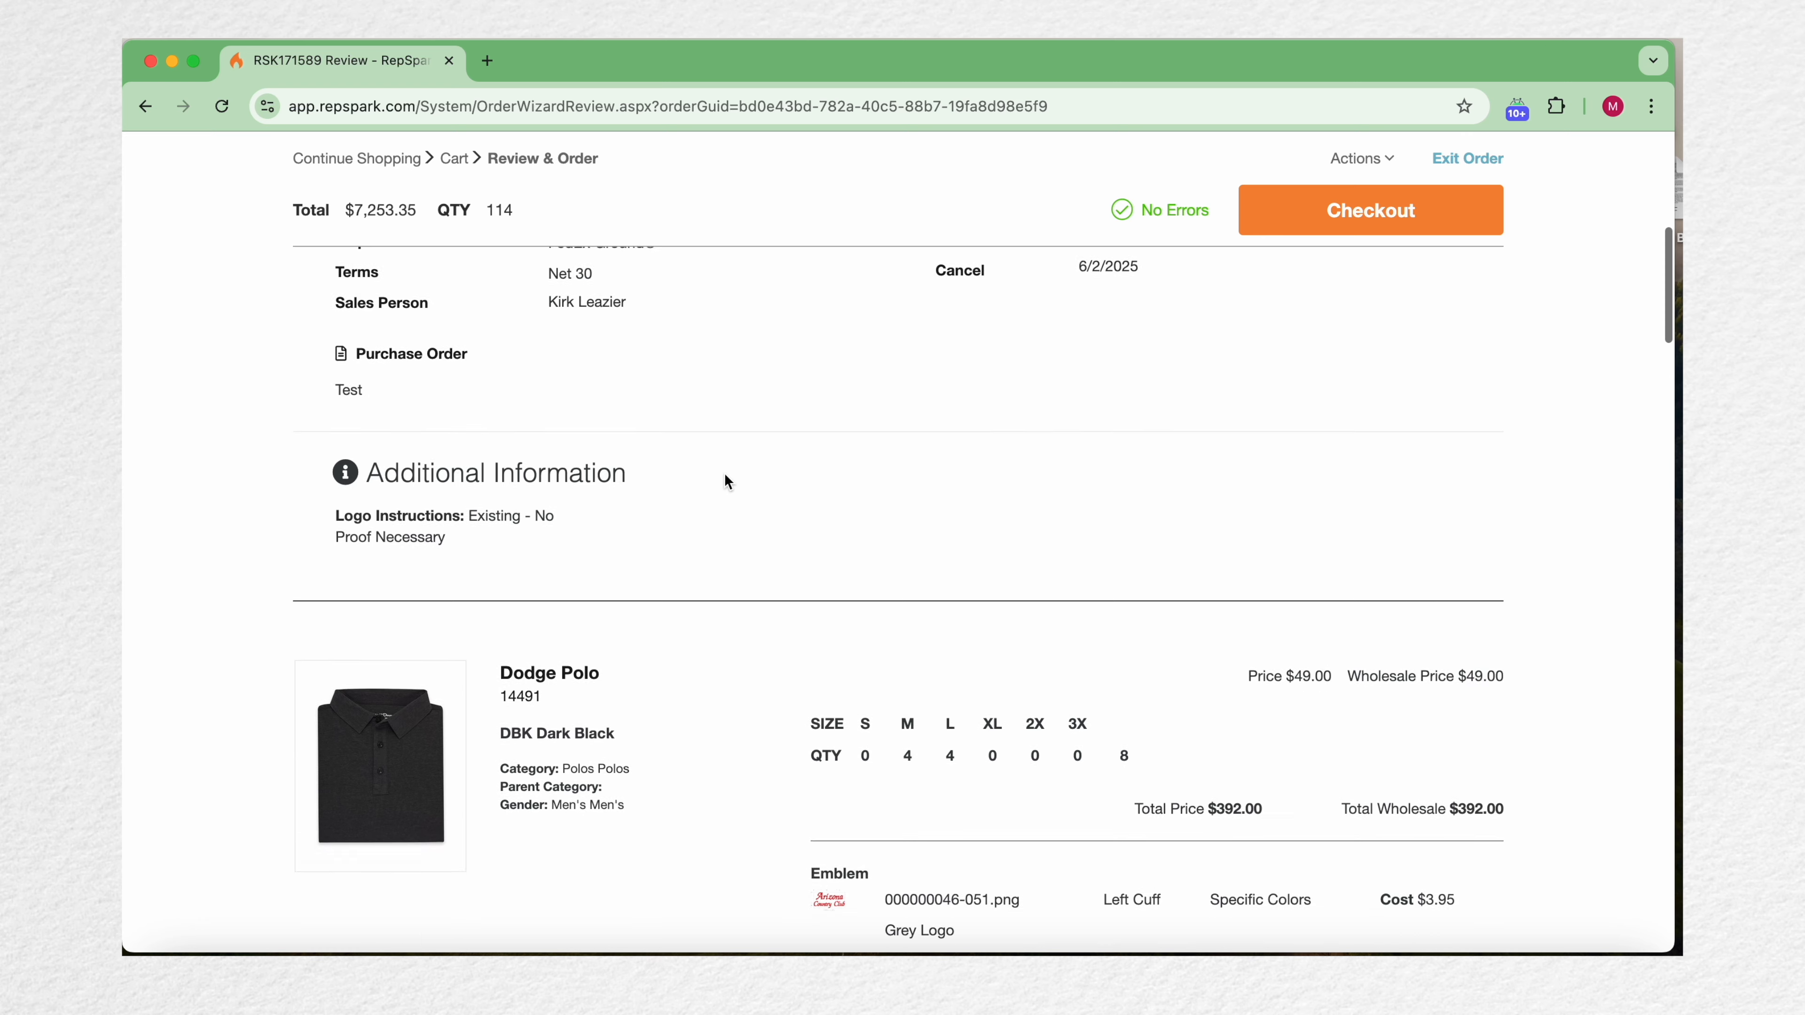
pyautogui.scroll(-5, 565, 518)
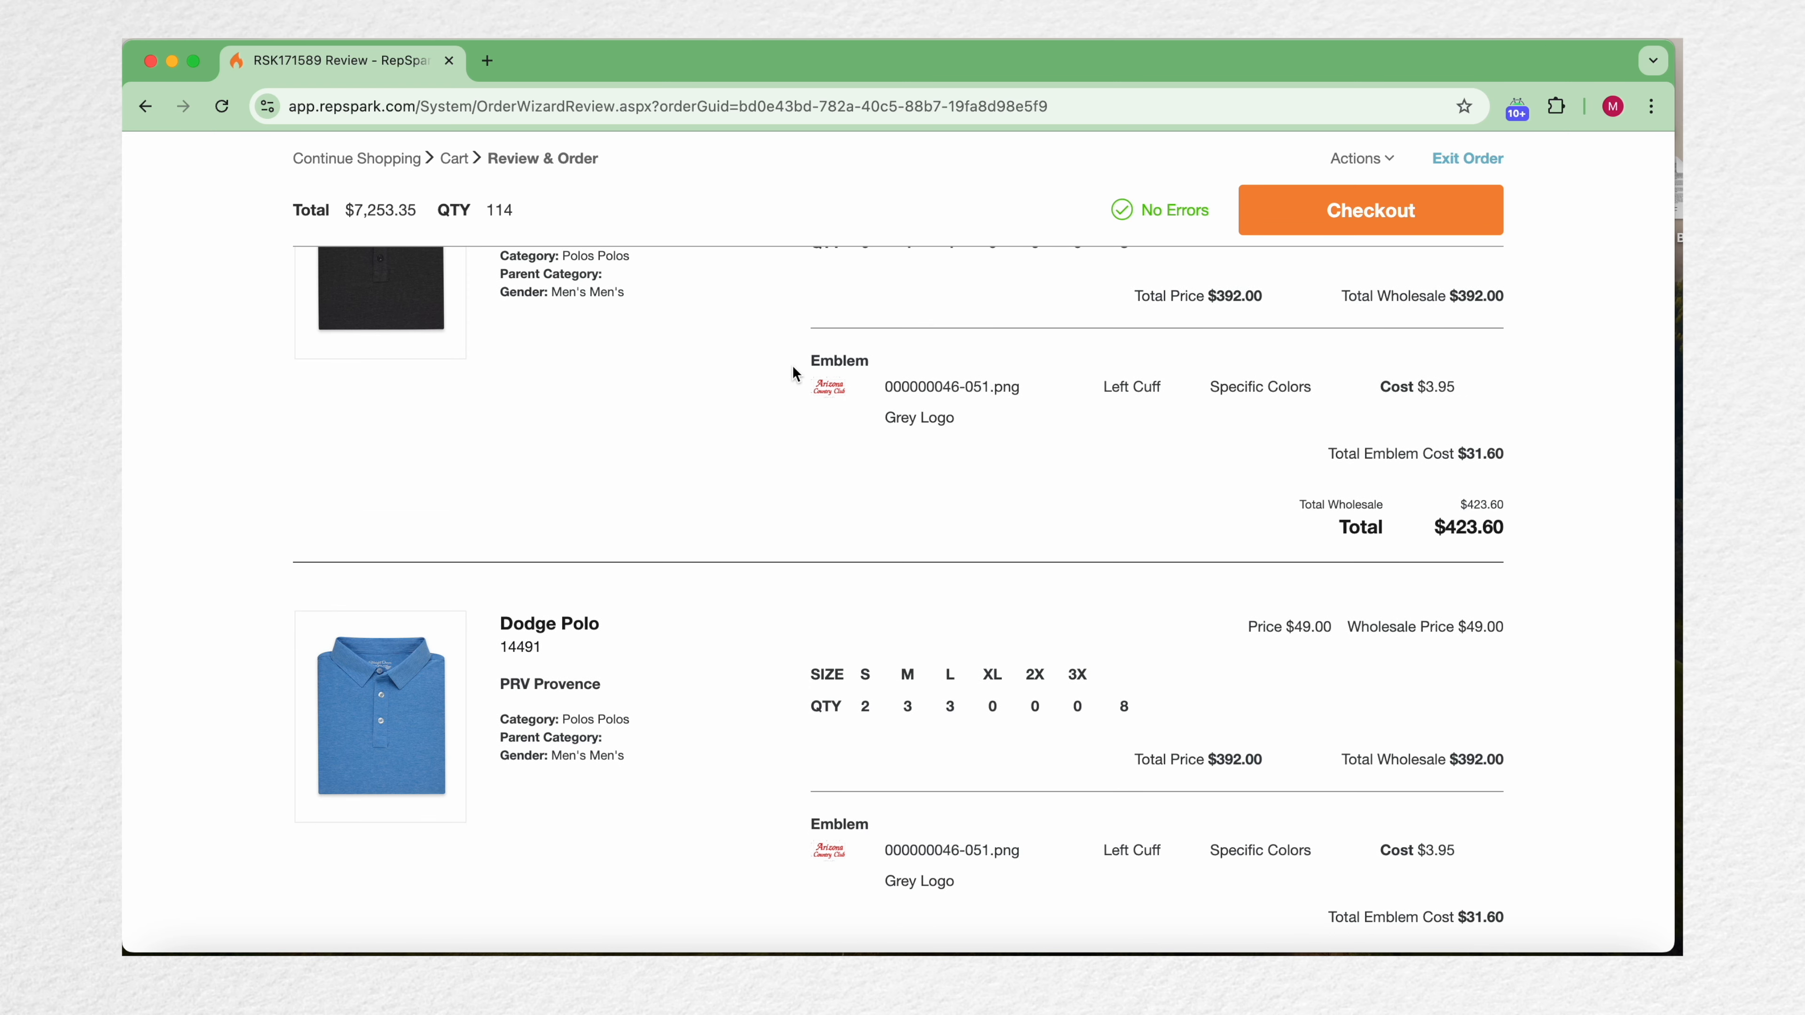
pyautogui.moveTo(793, 365)
pyautogui.mouseDown()
pyautogui.moveTo(1367, 408)
pyautogui.moveTo(1348, 432)
pyautogui.mouseUp()
pyautogui.click(1129, 476)
pyautogui.scroll(-10, 1061, 523)
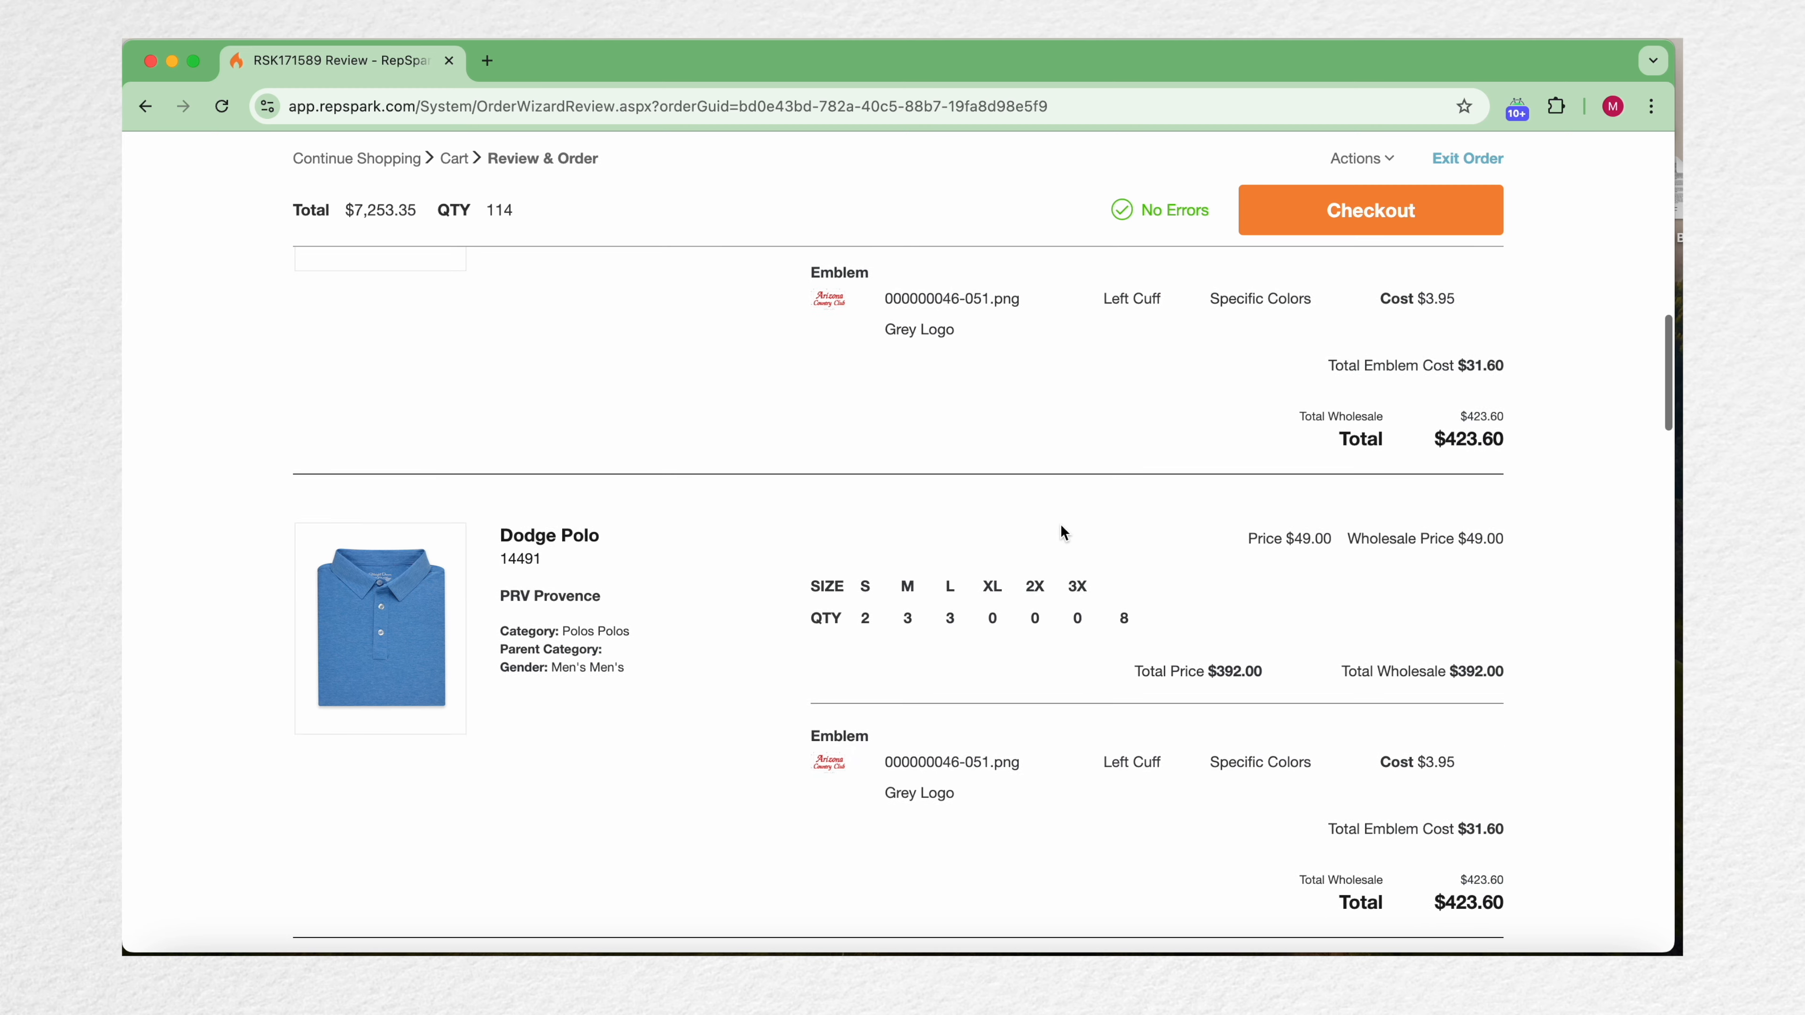
pyautogui.scroll(-2, 1061, 523)
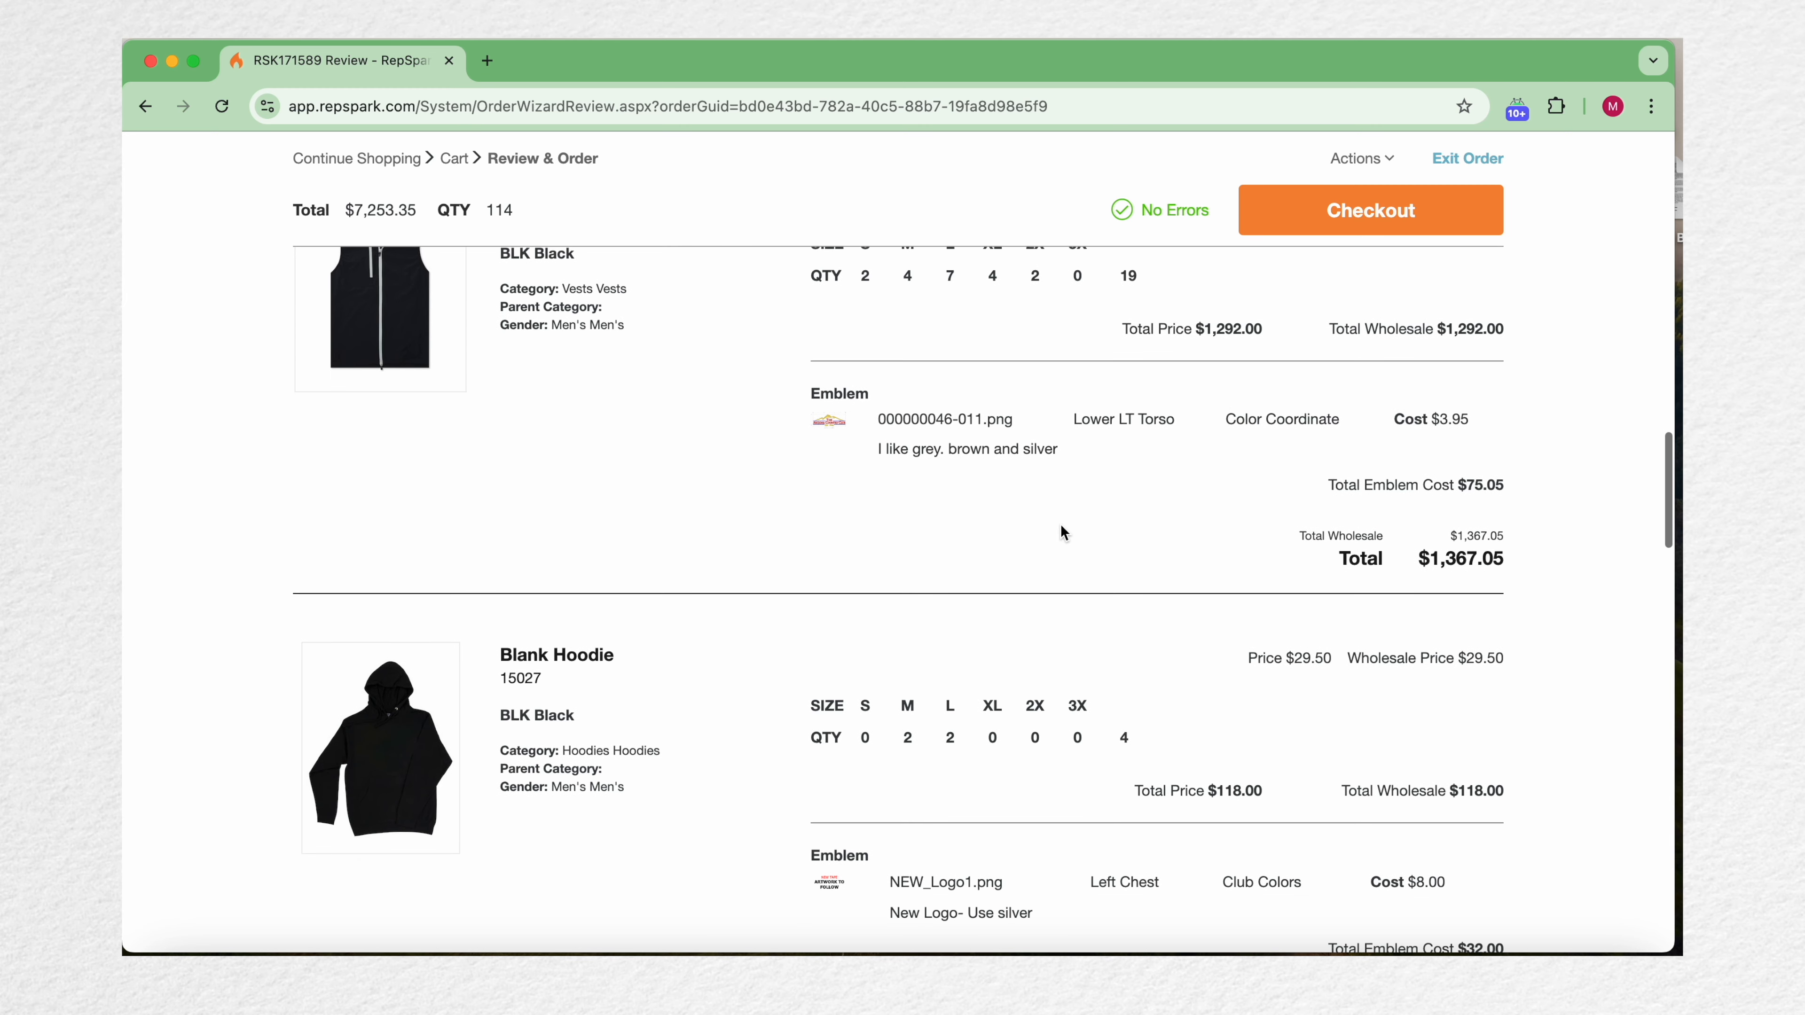
pyautogui.moveTo(820, 418); pyautogui.dragTo(1392, 459)
pyautogui.scroll(-10, 1290, 498)
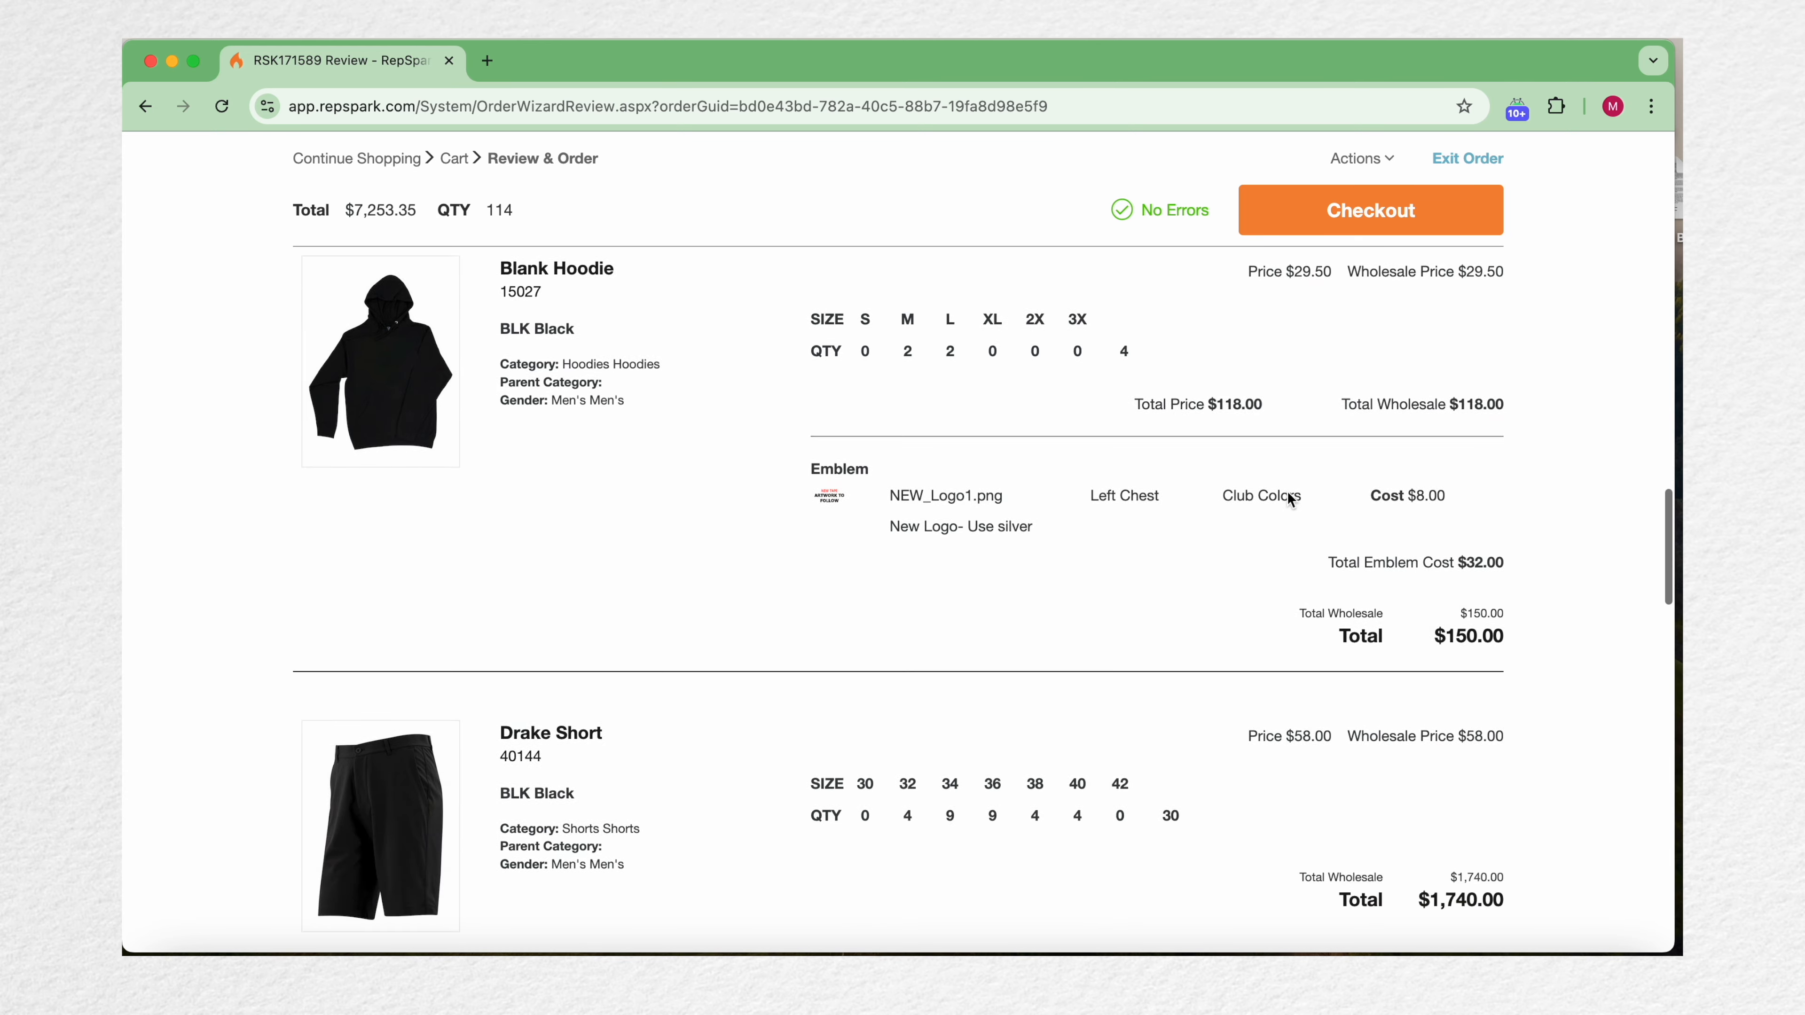
pyautogui.scroll(15, 1291, 498)
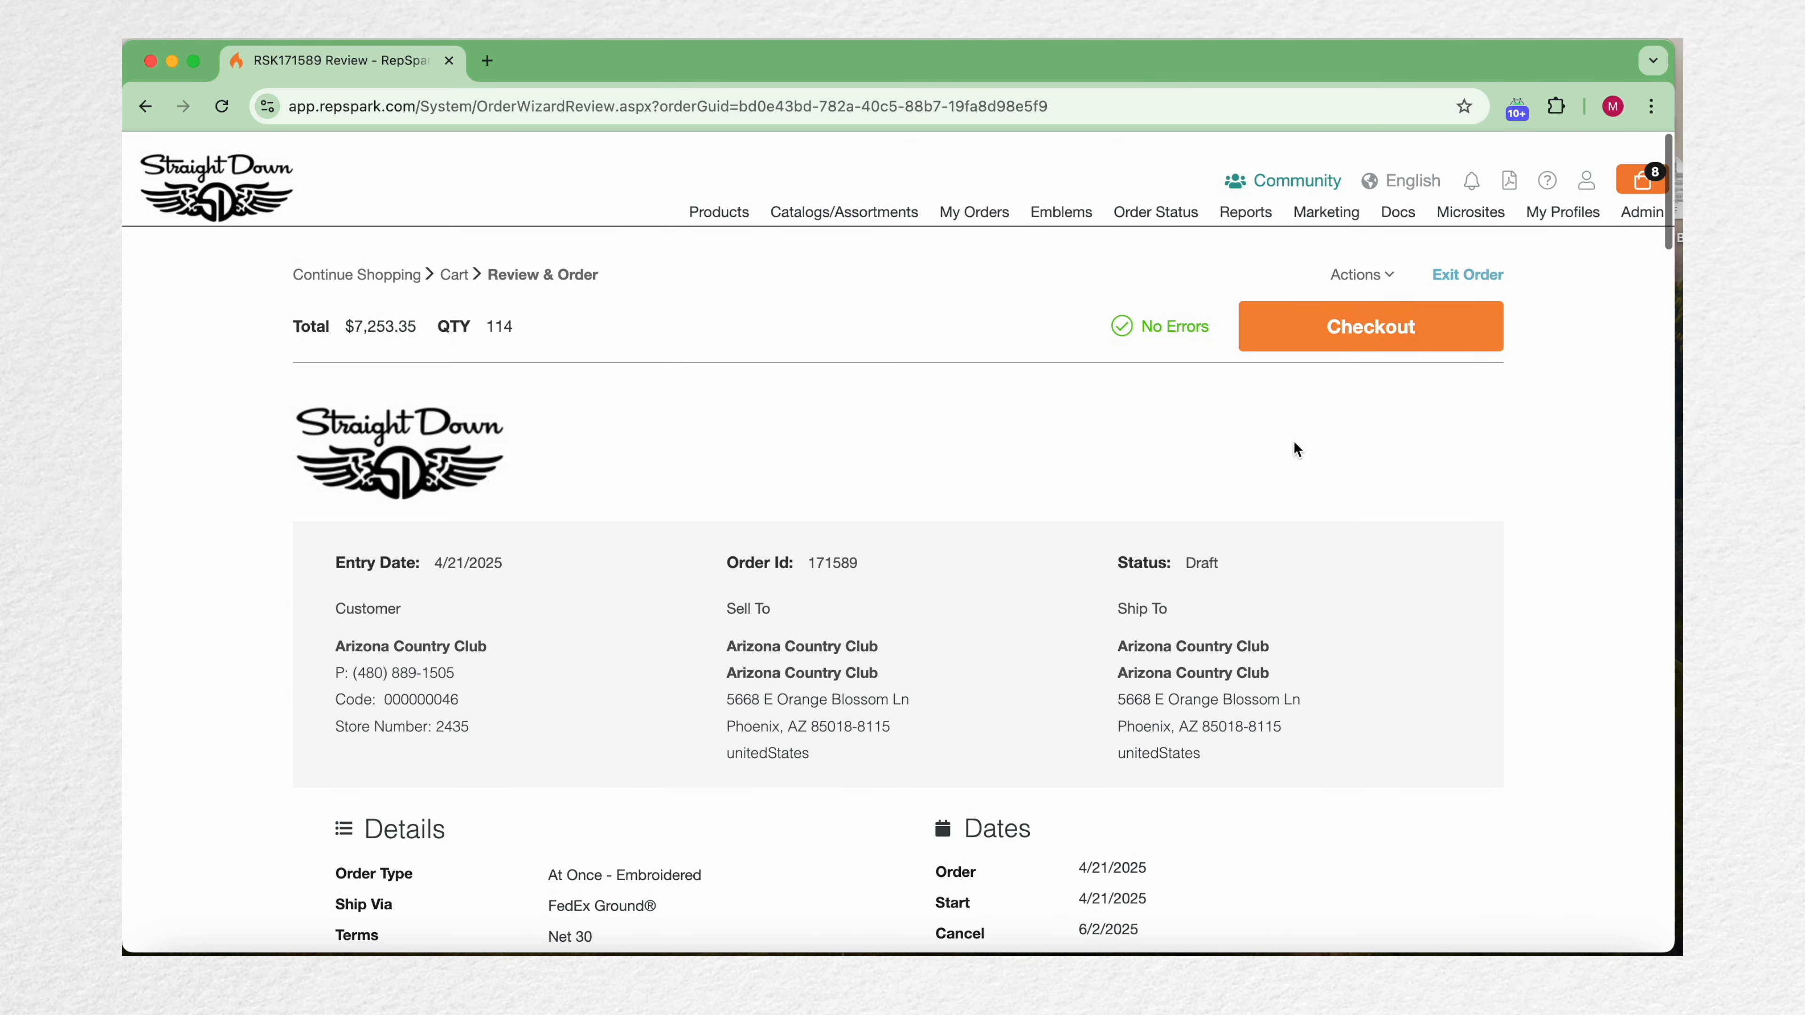